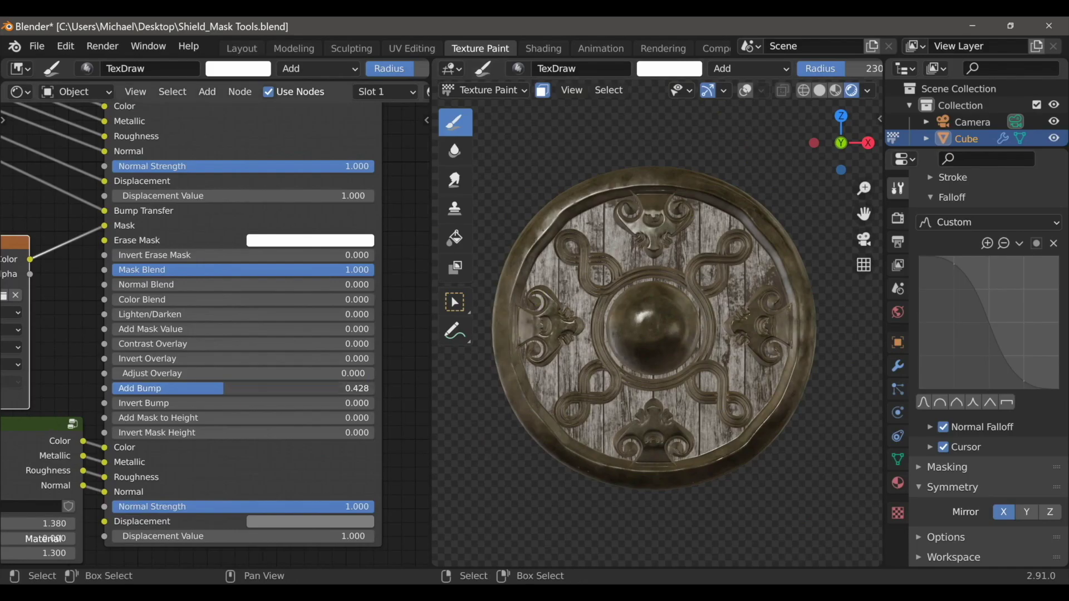
- Increase the Add Bump amount on the shield material's mask node
mouse_move(223, 389)
mouse_down()
mouse_move(155, 388)
mouse_move(243, 389)
mouse_up()
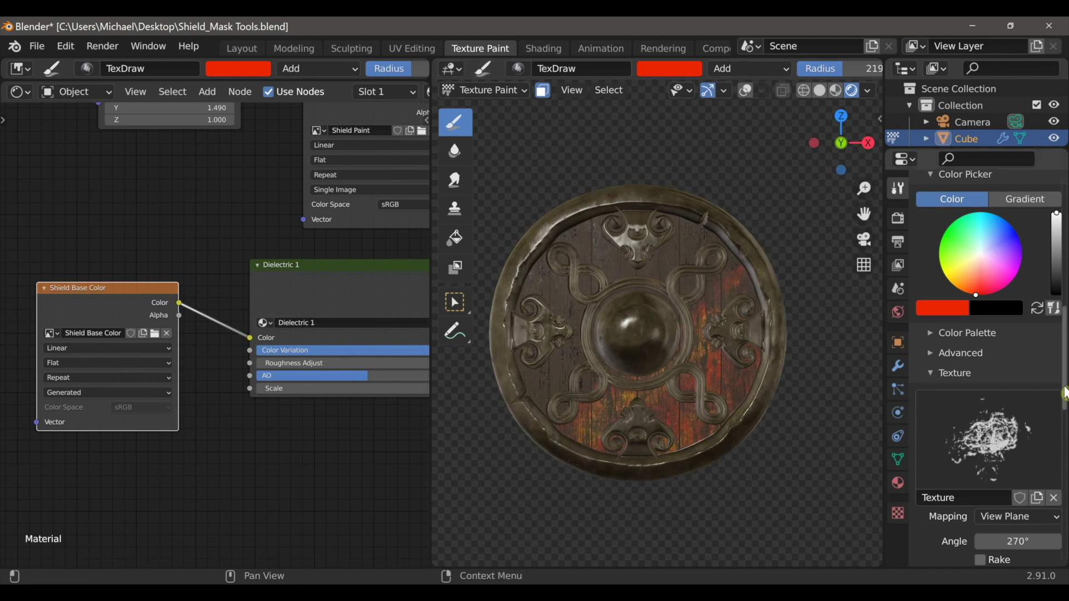
- Set the TexDraw brush's blend mode to Mix
scroll(986, 501, up, 10)
click(1002, 507)
click(845, 489)
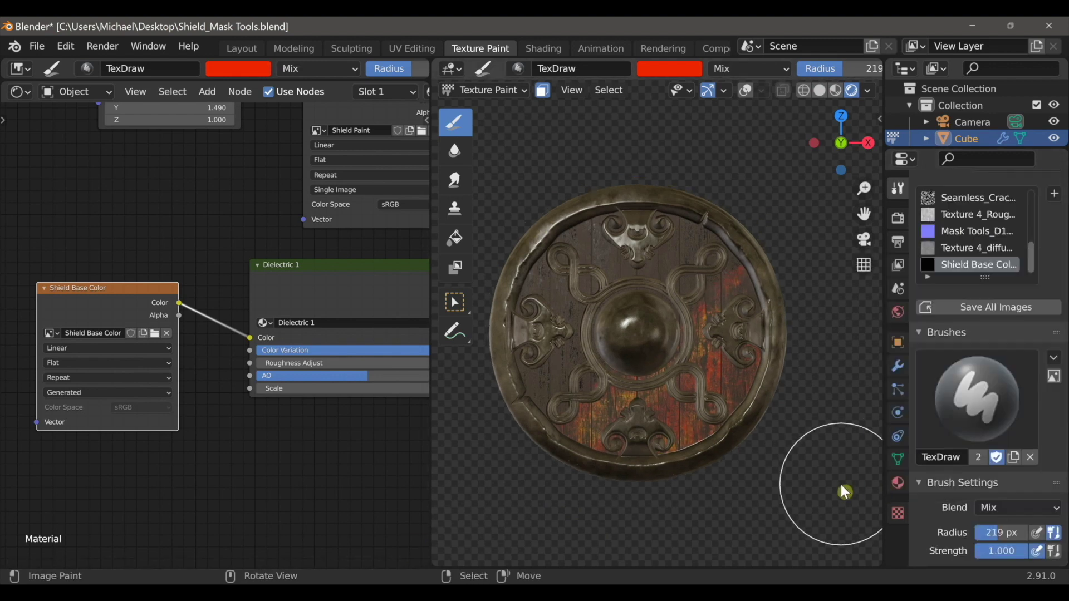
- Adjust the brush's lower settings and paint a red stroke diagonally across the shield's wooden face
scroll(1028, 496, down, 9)
click(971, 439)
click(1057, 434)
drag(673, 221, 545, 362)
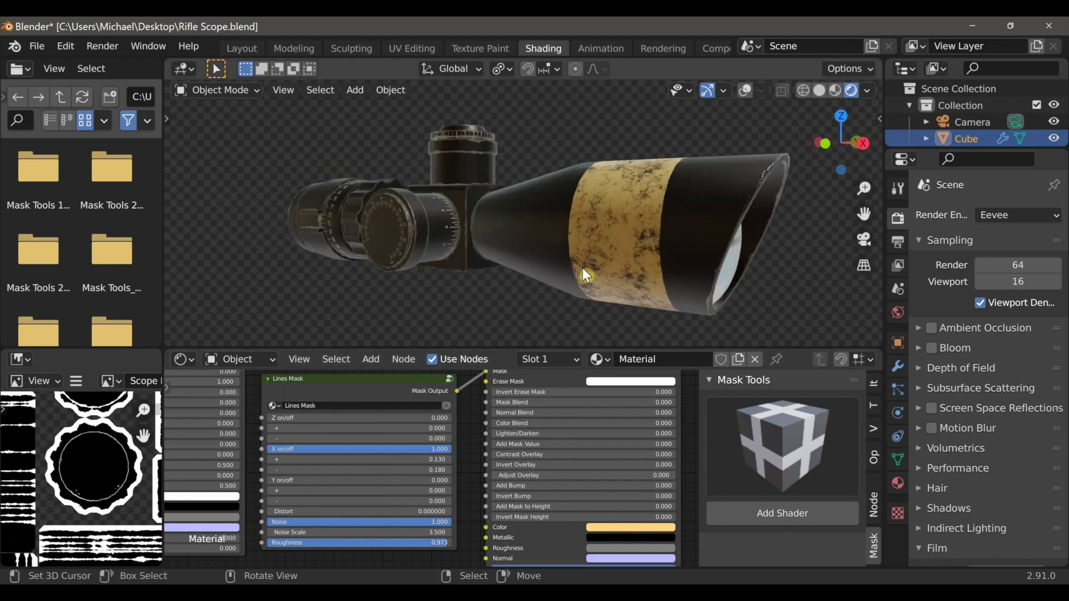
- Lower the Noise Scale of the rifle scope's Lines Mask and fine-tune its positive X extent
drag(390, 533, 343, 543)
drag(391, 463, 385, 470)
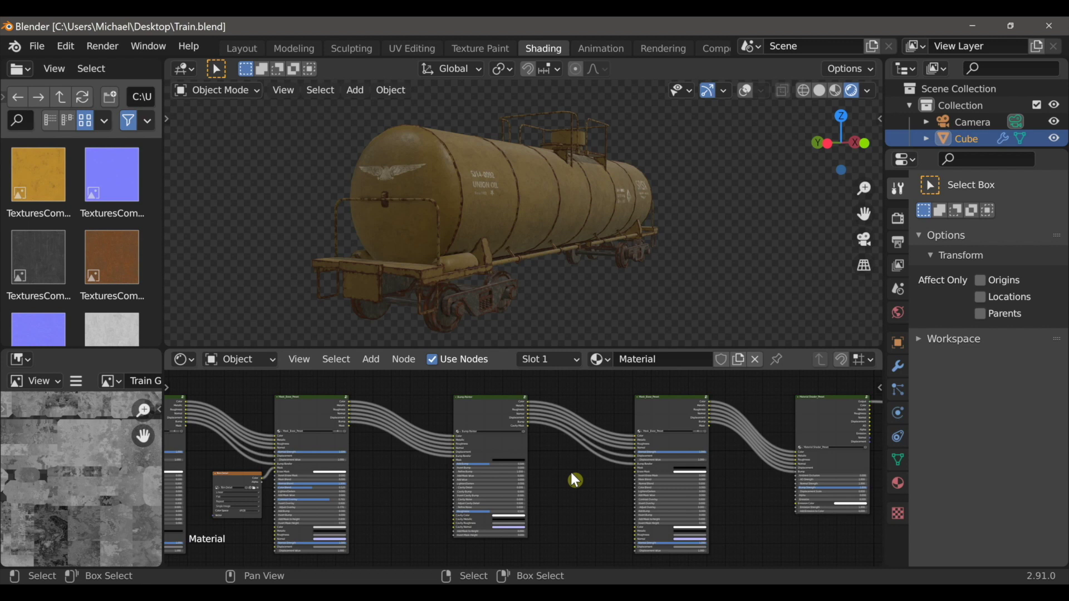
- Preview the tank car's layered shader nodes one after another to examine how the material builds up
scroll(542, 463, down, 7)
middle_drag(555, 463, 565, 464)
ctrl+shift+click(229, 456)
middle_drag(328, 447, 315, 435)
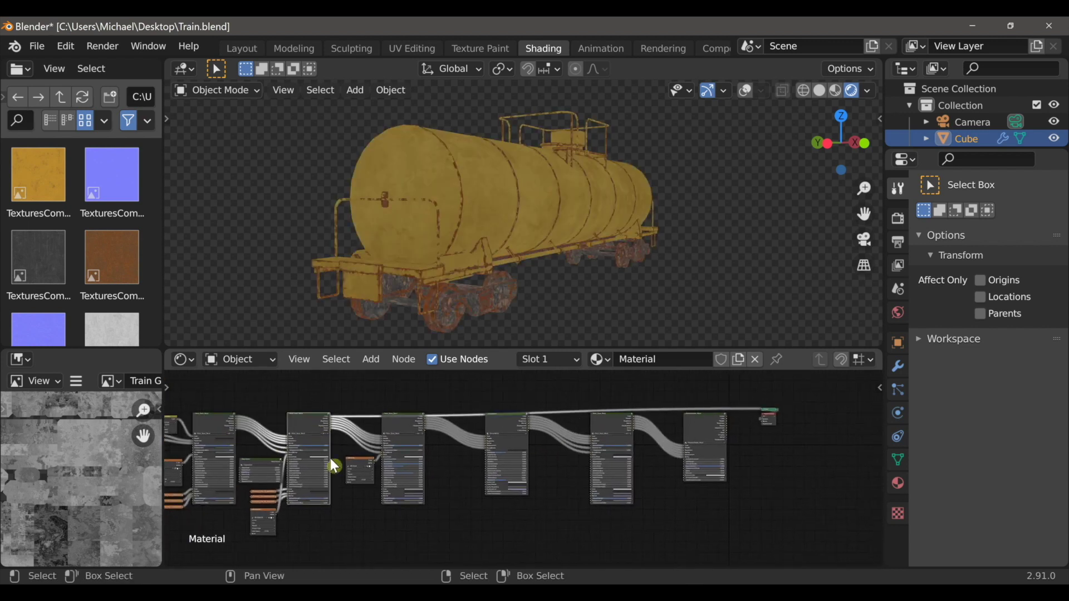
ctrl+shift+click(388, 425)
ctrl+shift+click(509, 422)
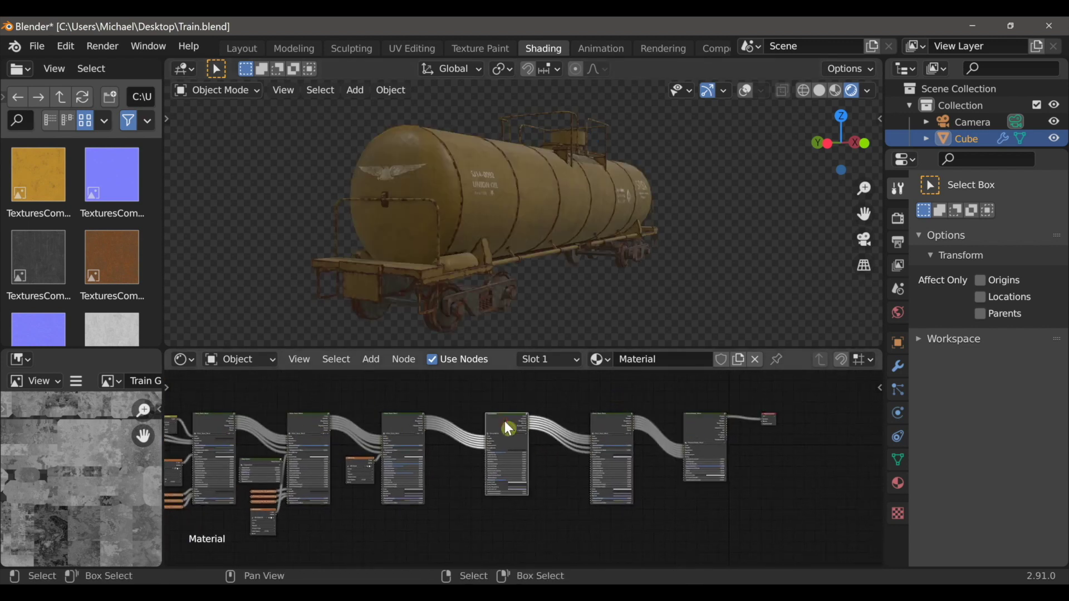
scroll(524, 451, up, 3)
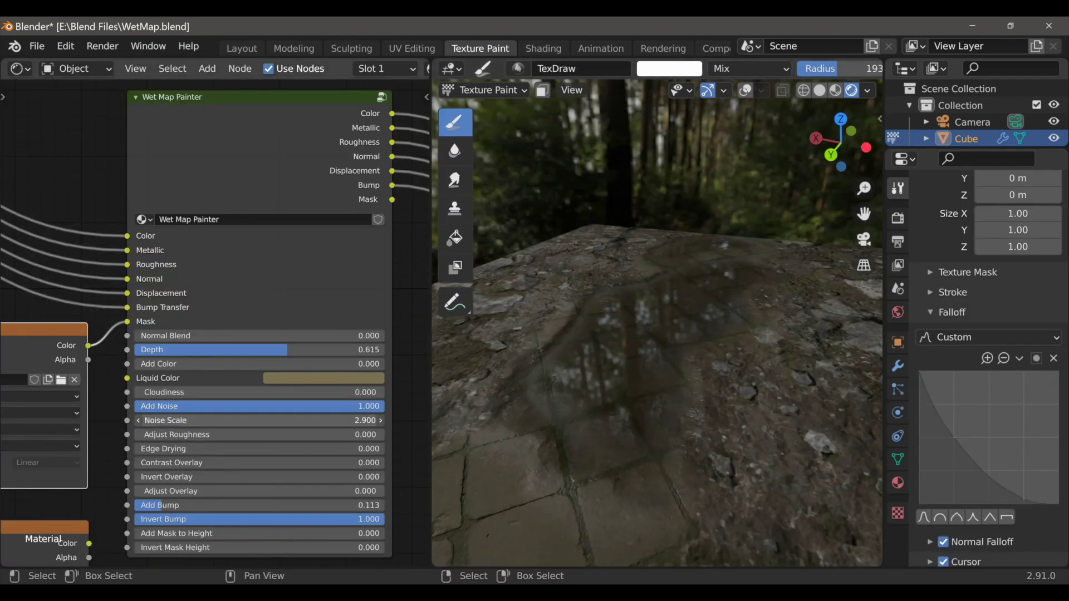
- Set the Wet Map Painter's Noise Scale to 6.5 and its Add Bump to 0
drag(259, 420, 278, 420)
drag(268, 506, 266, 506)
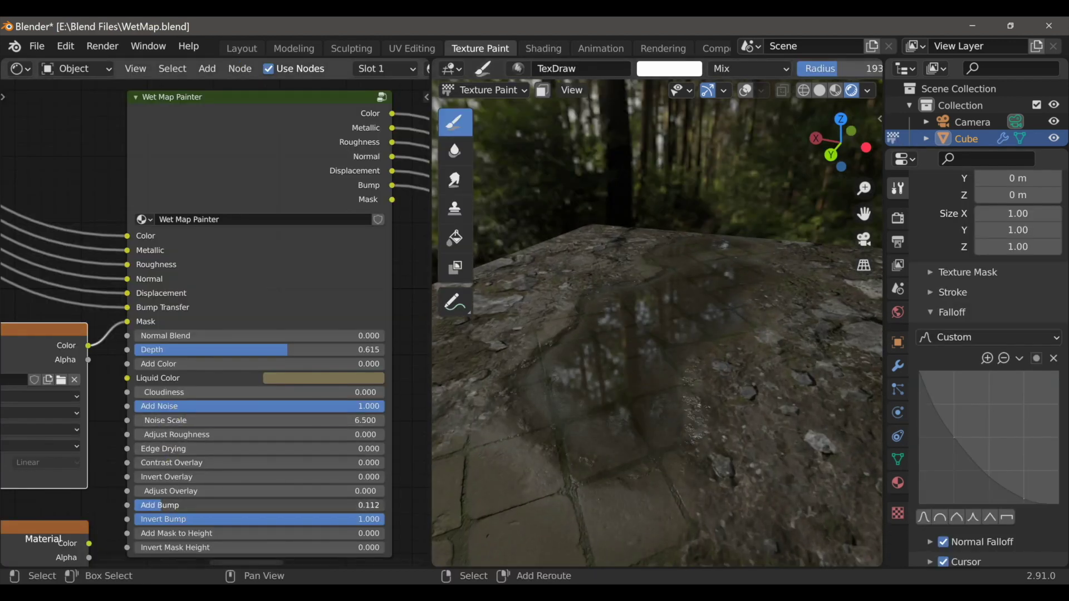
- Set the puddle's Depth to 0.518 and raise the Edge Drying of the Wet Map Painter
middle_drag(702, 417, 468, 409)
drag(312, 349, 223, 349)
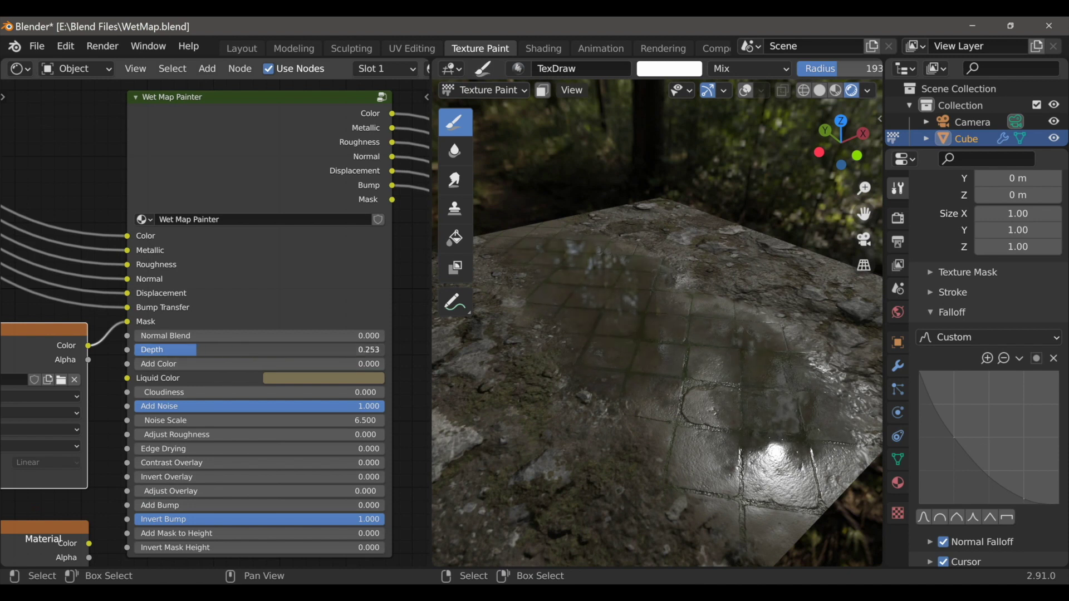
middle_drag(233, 431, 222, 416)
middle_drag(738, 462, 492, 429)
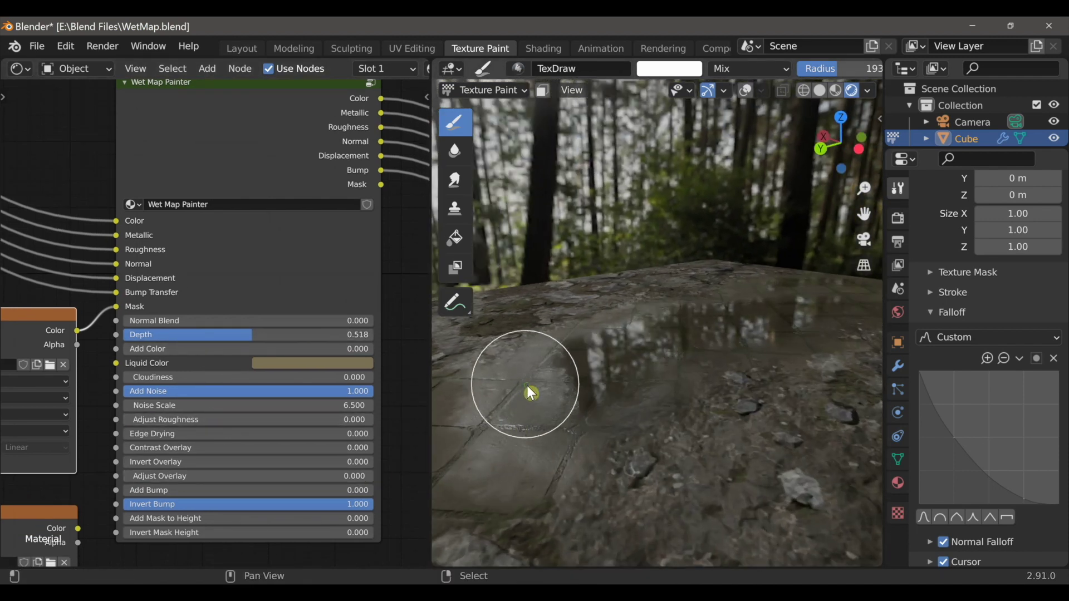
drag(167, 434, 195, 433)
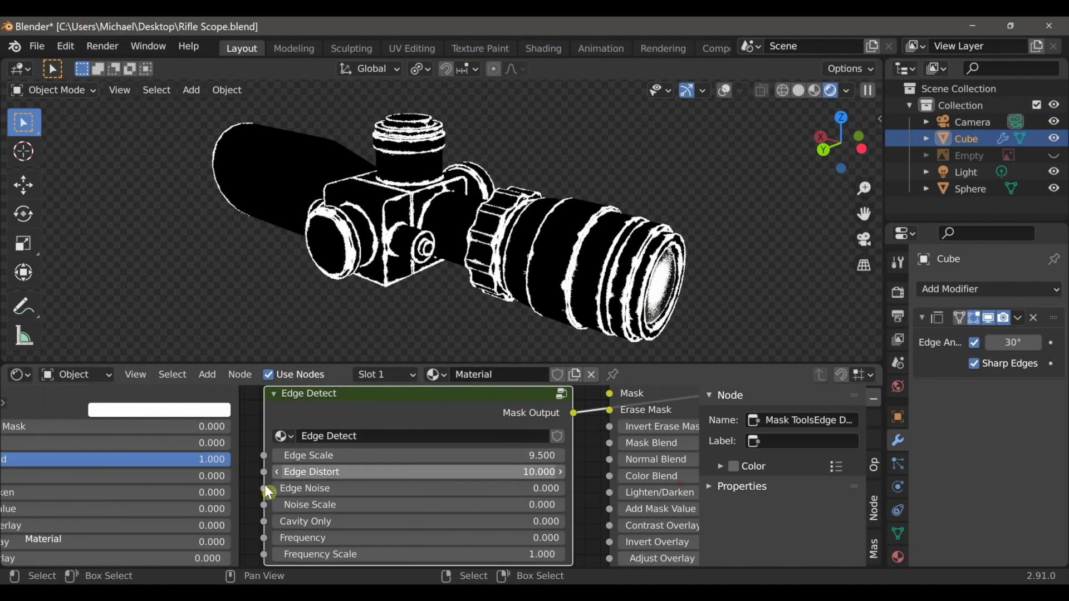
- Raise Edge Noise and Noise Scale and lower Edge Scale on the rifle scope's Edge Detect mask
drag(269, 492, 350, 488)
drag(347, 505, 382, 505)
drag(356, 455, 321, 456)
middle_drag(398, 295, 609, 303)
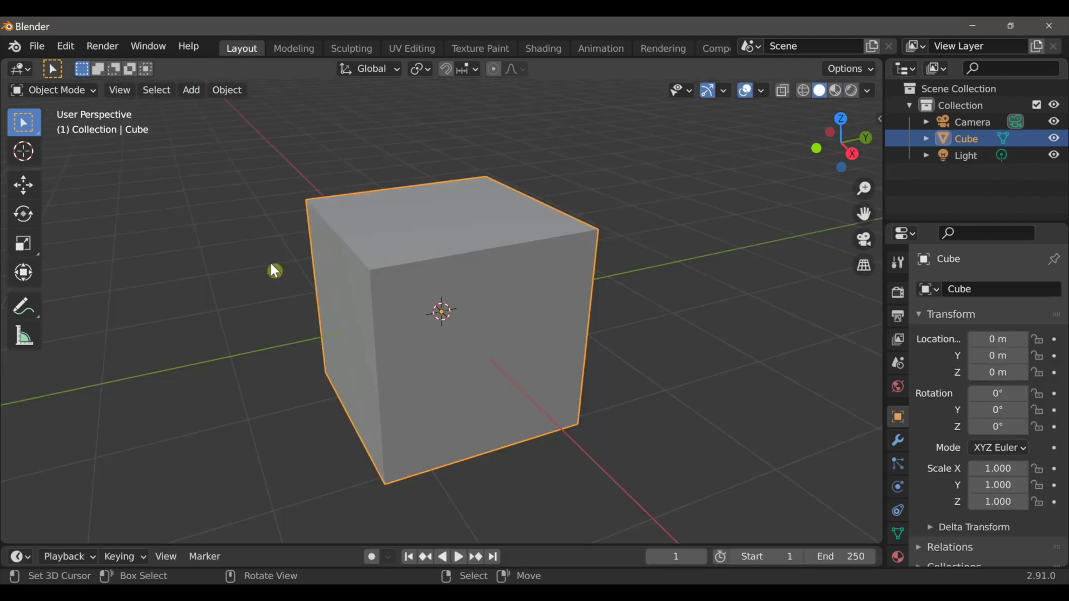
- Split the 3D viewport vertically into two areas and turn one of them into a Shader Editor
drag(5, 60, 483, 143)
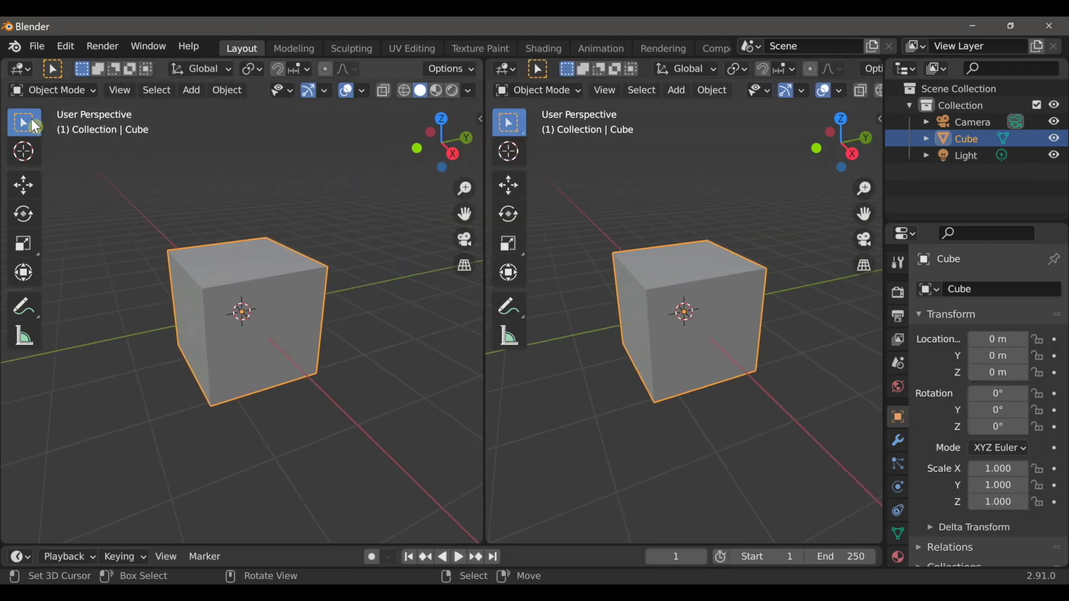
click(21, 68)
click(42, 206)
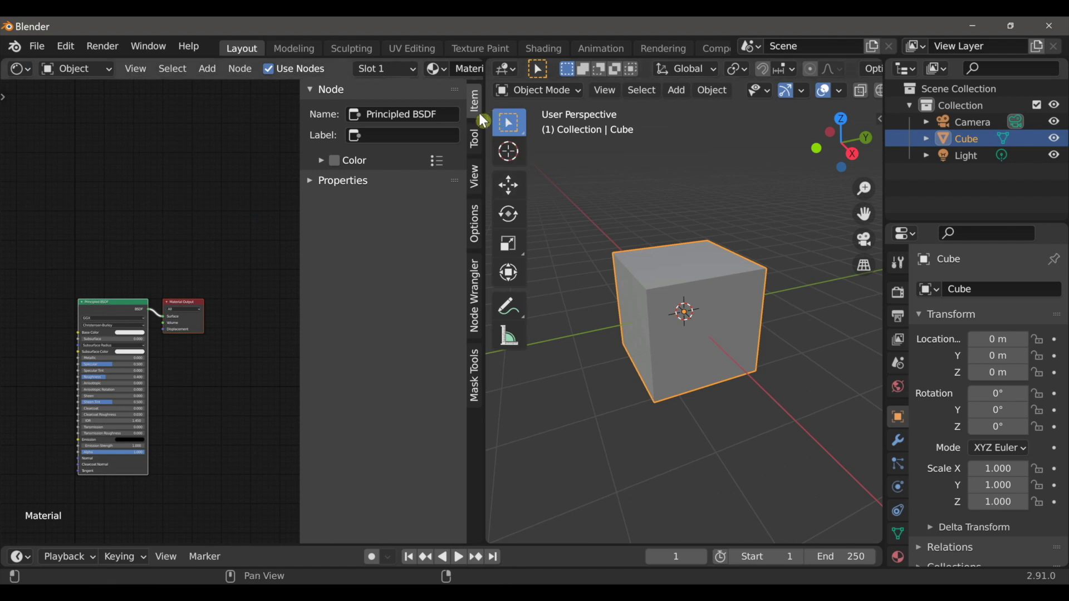
- Show the Mask Tools add-on's controls beside the cube's material nodes and open its shader gallery
scroll(479, 162, down, 4)
middle_drag(182, 432, 204, 359)
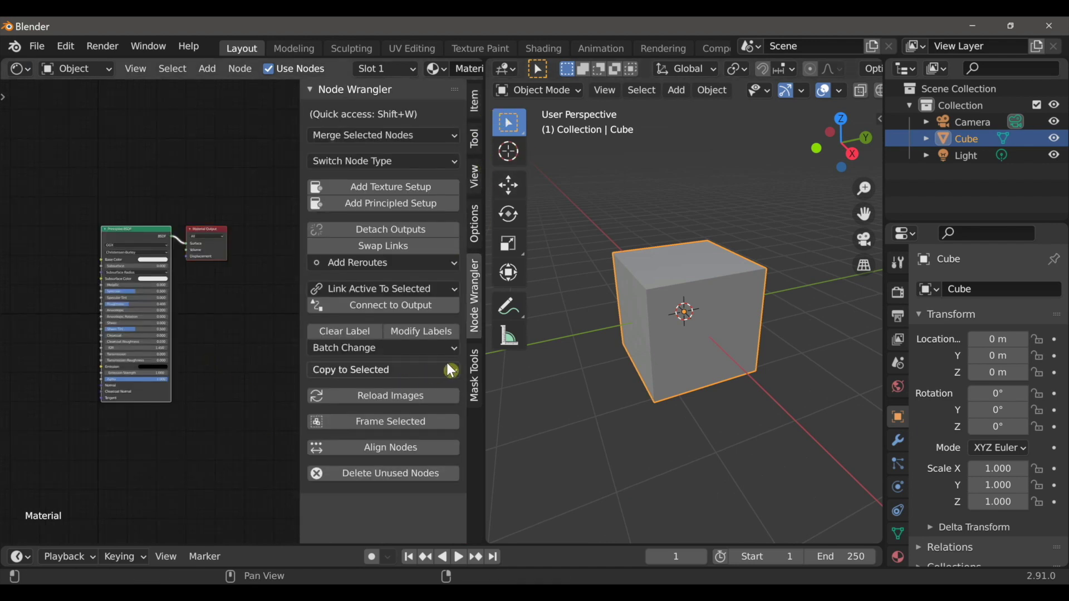
click(475, 371)
click(405, 178)
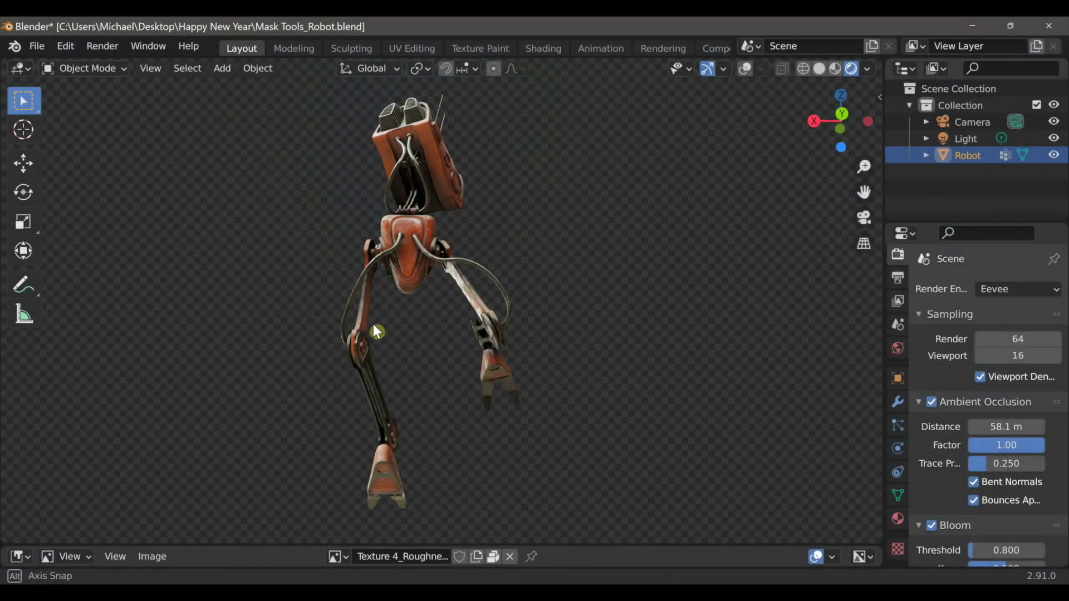
middle_drag(369, 327, 782, 349)
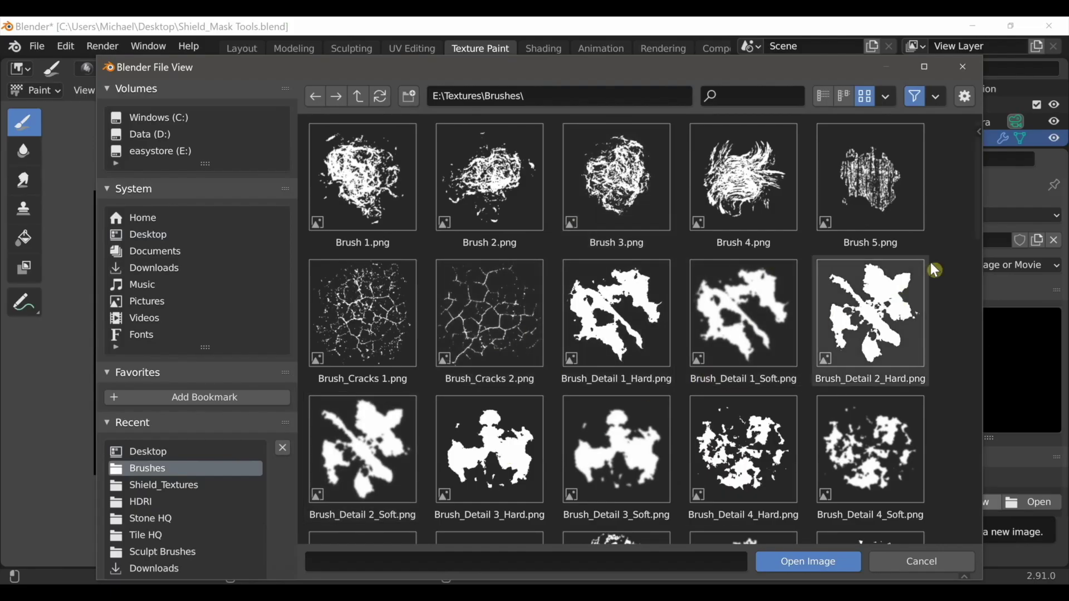
mouse_move(975, 218)
mouse_down()
mouse_move(982, 324)
mouse_move(981, 212)
mouse_up()
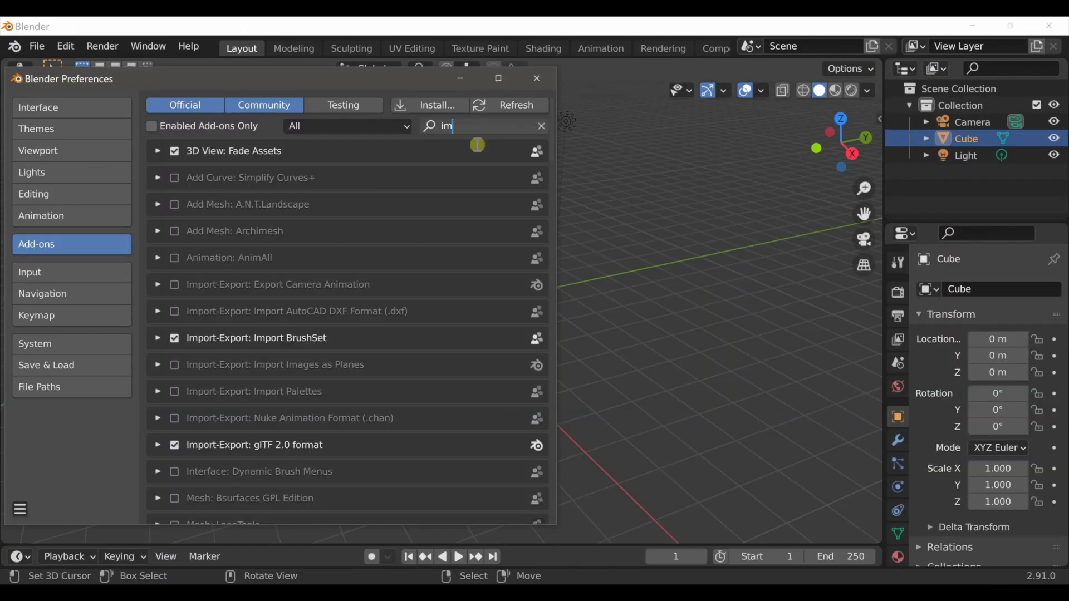
- Search the add-ons for "impo" to check that Import BrushSet is enabled, and close the preferences
text(impo)
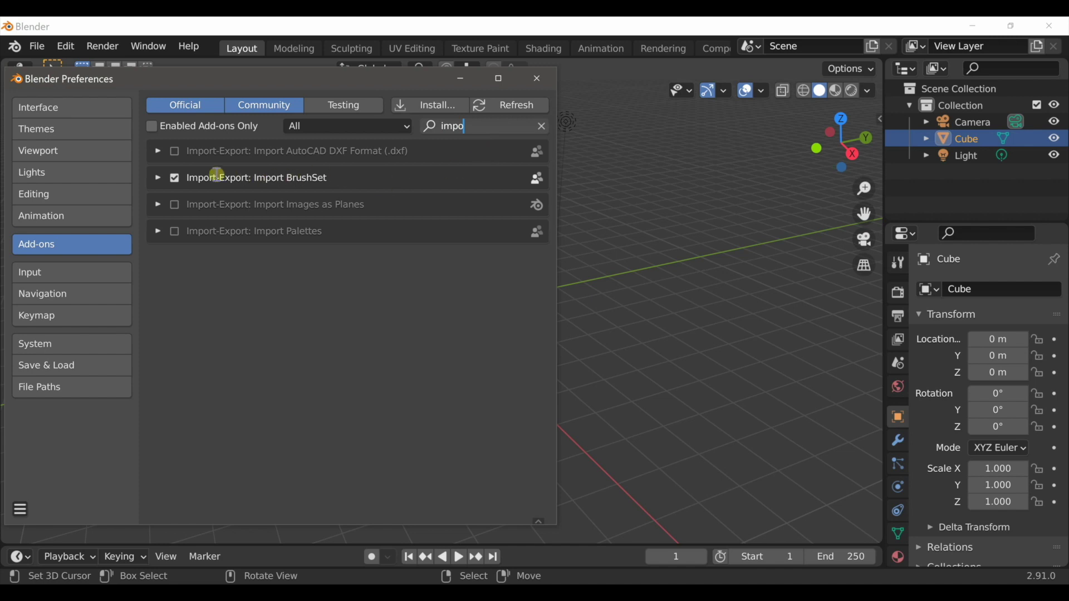
click(540, 81)
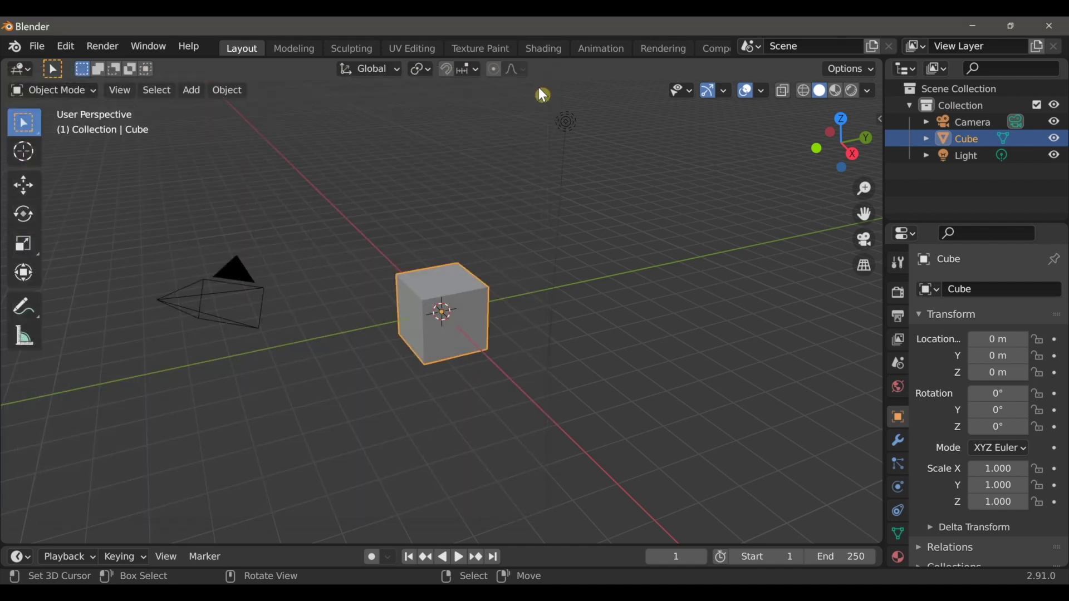
- Import all images in E:\Textures\Brushes\ as a brush set
click(36, 46)
mouse_move(84, 271)
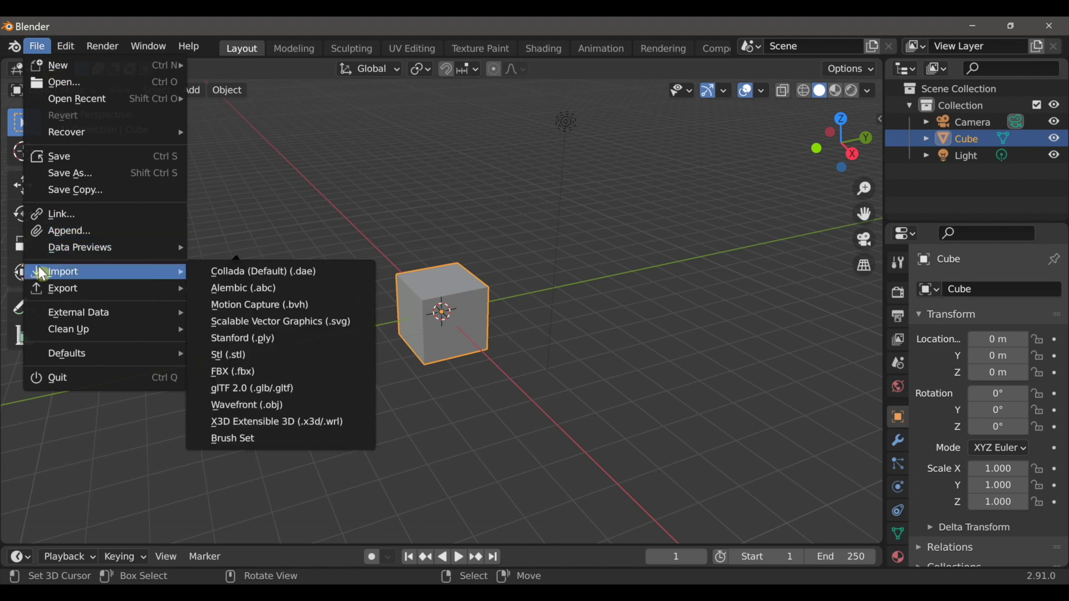
click(236, 440)
click(159, 452)
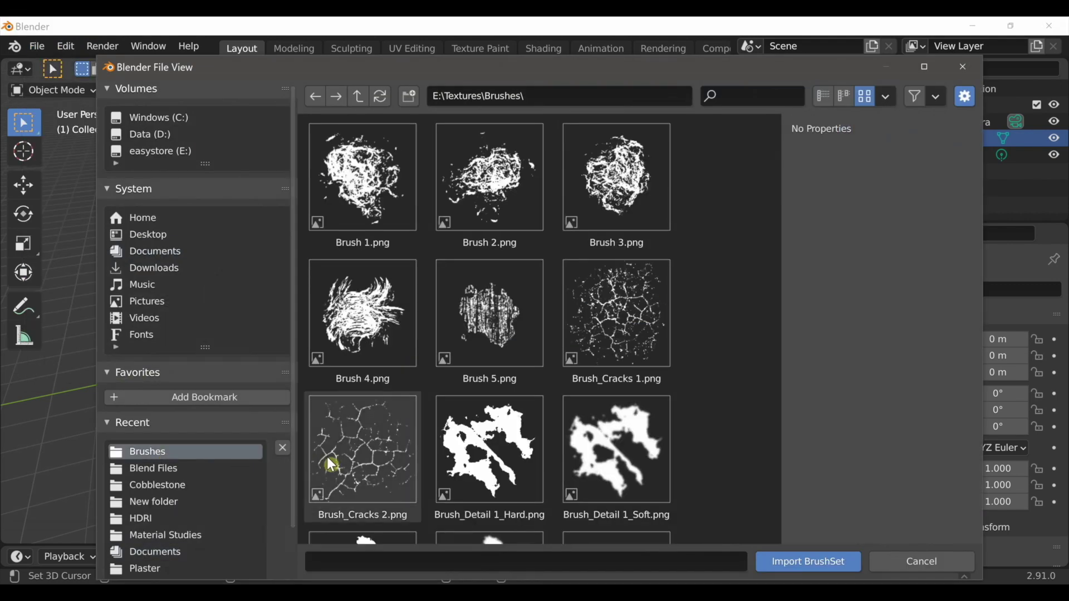
key(a)
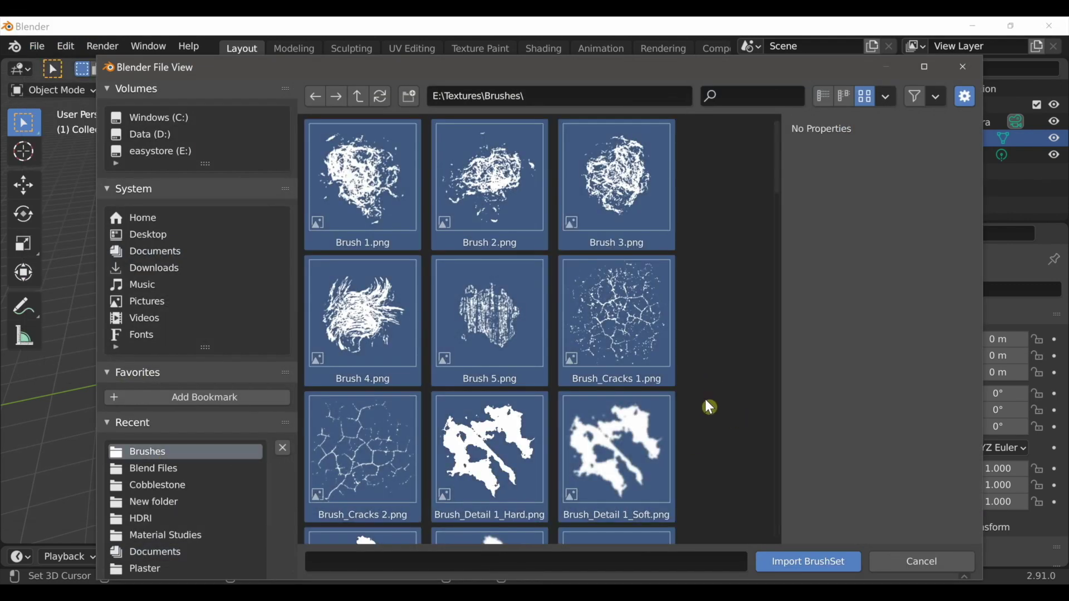
click(802, 572)
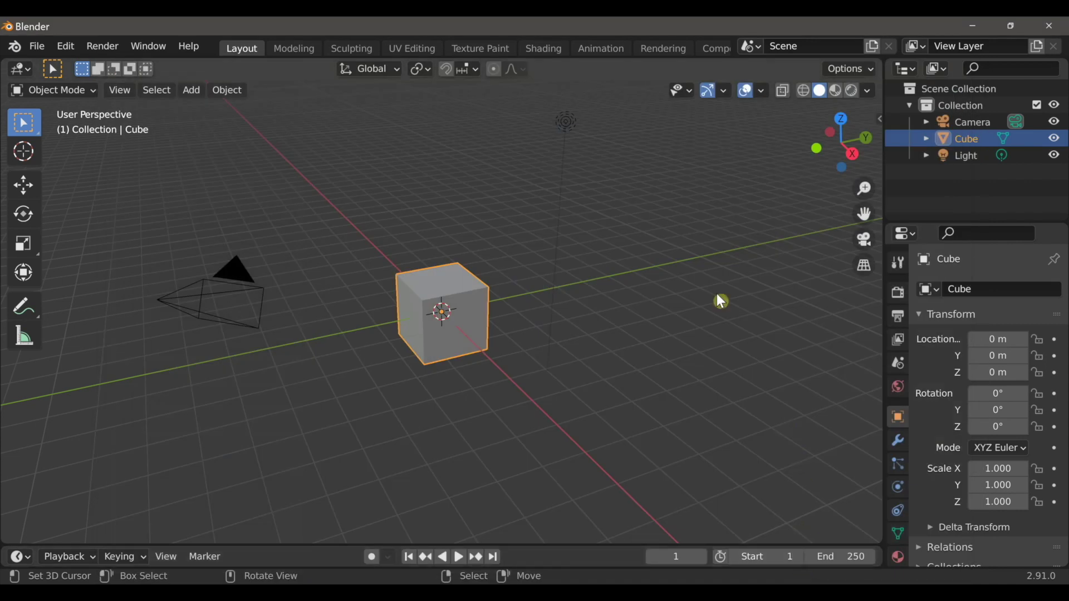
- Switch to the Texture Paint workspace and open the list of textures available for the brush
click(497, 50)
drag(1064, 365, 1050, 524)
click(939, 429)
scroll(987, 452, down, 2)
click(946, 453)
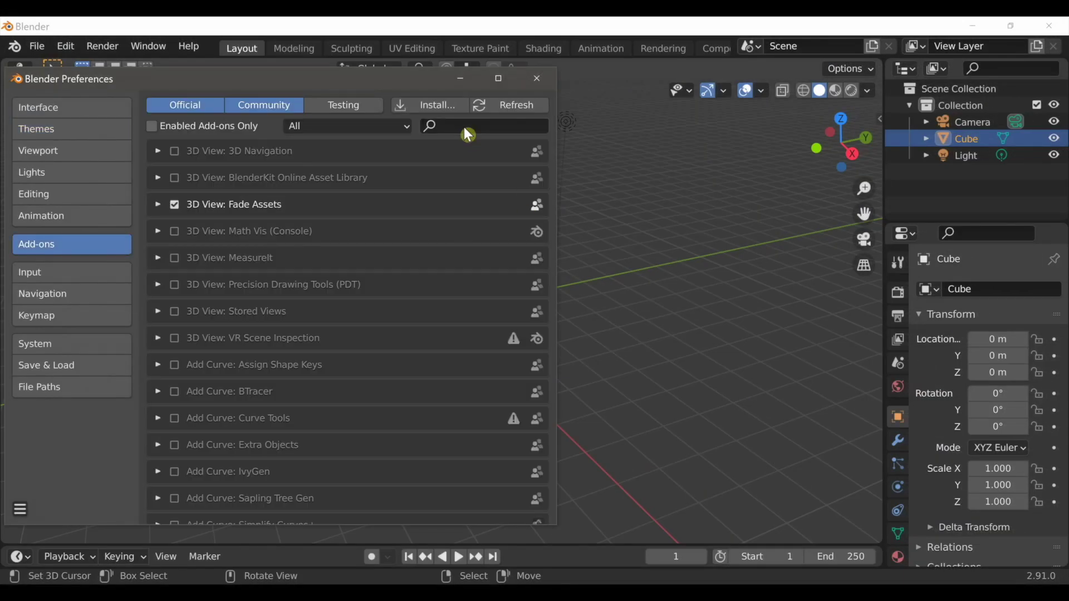
- Search the add-ons in the preferences for "node"
click(468, 130)
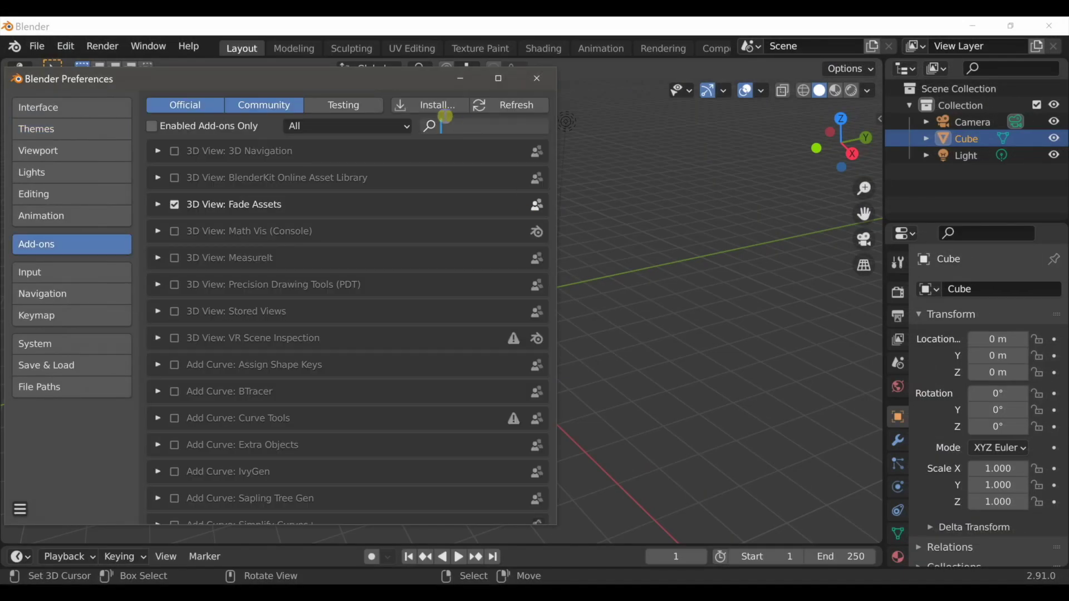
text(node)
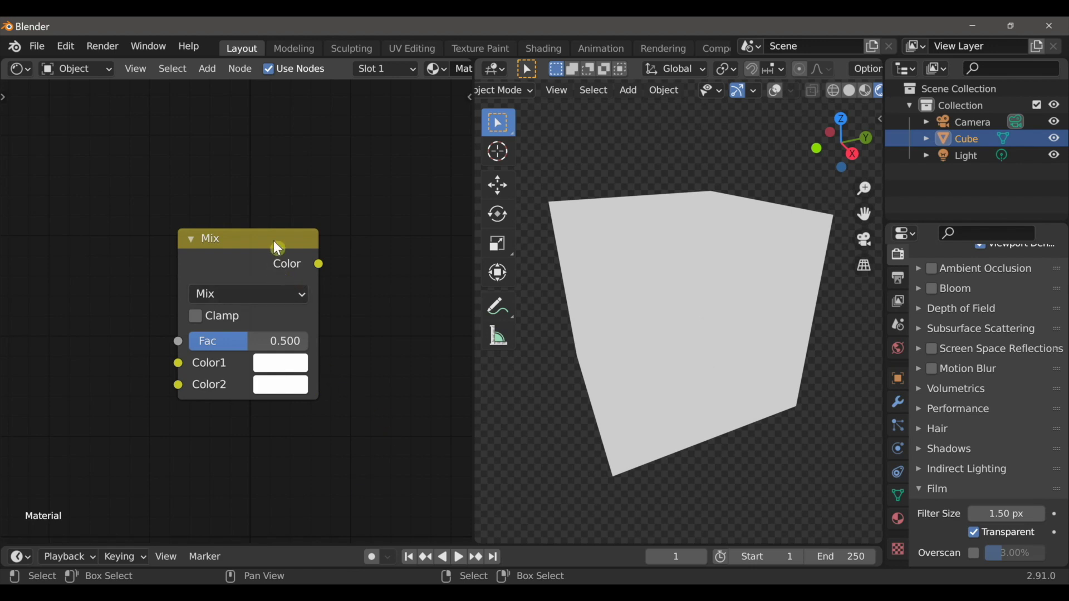
- Preview the Mix node on the cube and set Color1 to turquoise and Color2 to orange
ctrl+shift+click(278, 248)
click(286, 366)
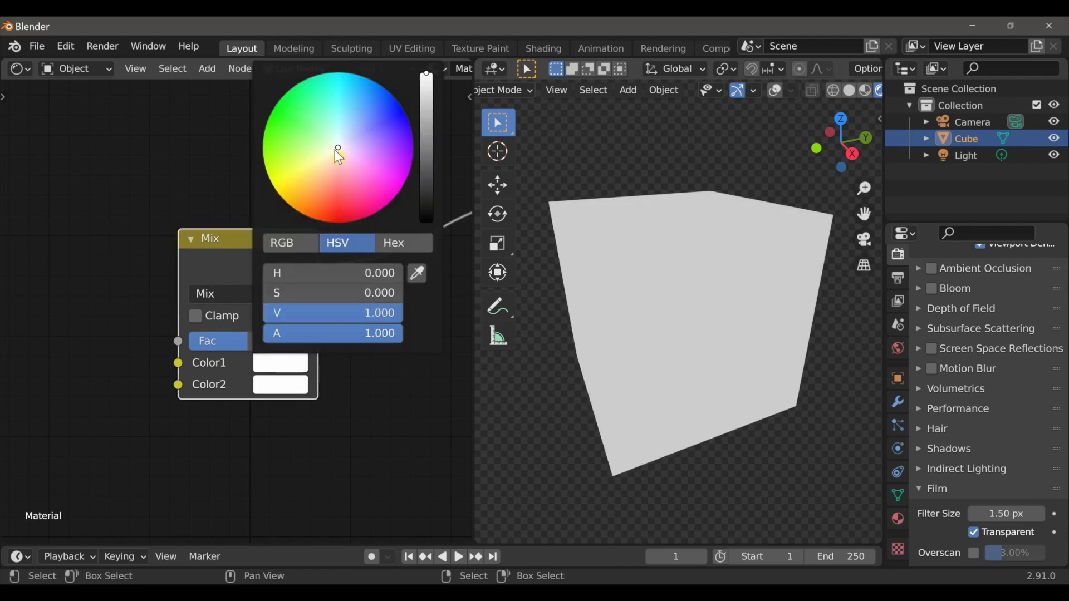
drag(338, 150, 306, 83)
click(290, 387)
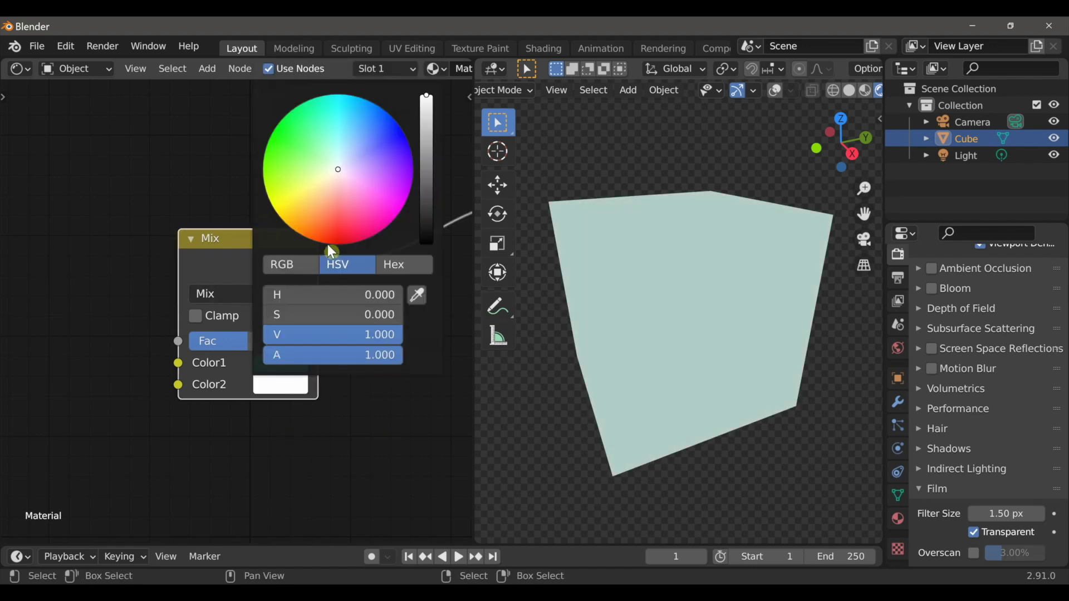
drag(333, 202, 317, 239)
- Try a different Fac on the Mix node and reset it to 0.5
drag(255, 342, 190, 352)
key(BackSpace)
- Add a Musgrave Texture node before the Mix node and preview its Height on the cube
middle_drag(138, 358, 200, 355)
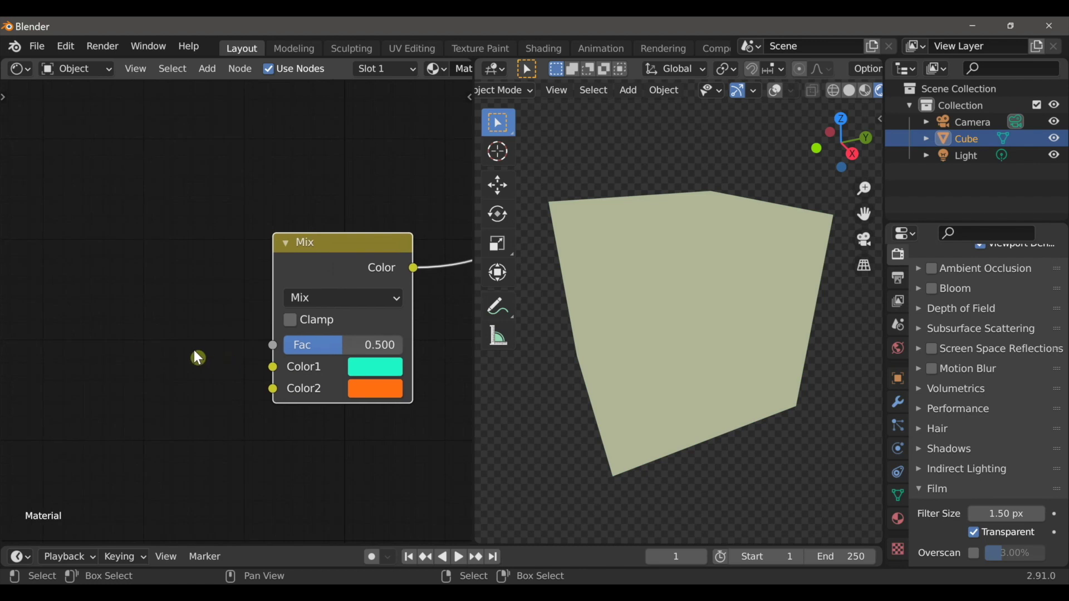
key(shift+a)
mouse_move(201, 336)
click(281, 224)
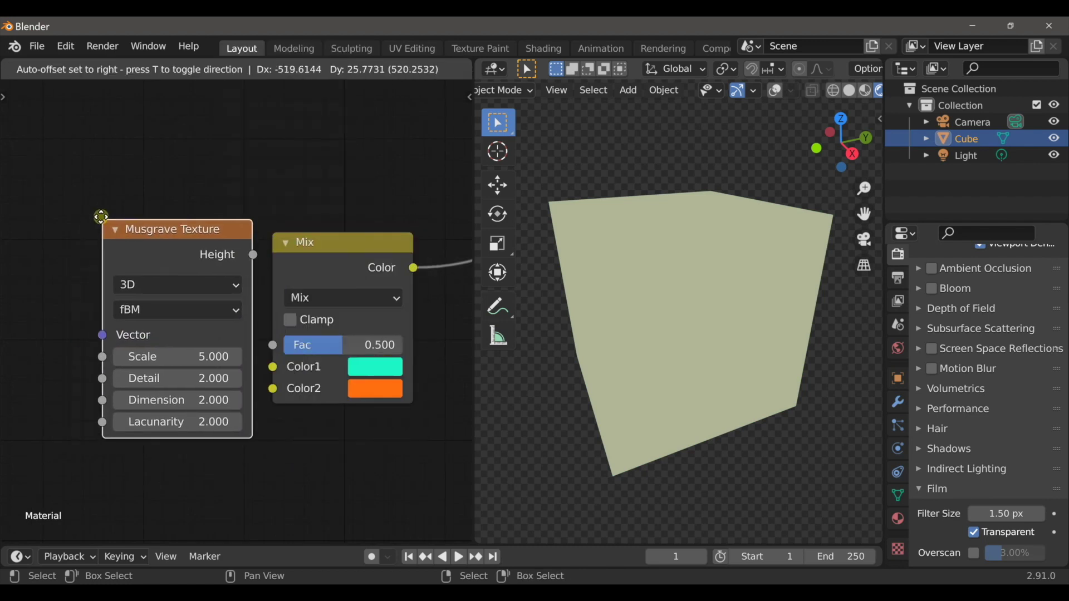
click(60, 214)
ctrl+shift+click(137, 243)
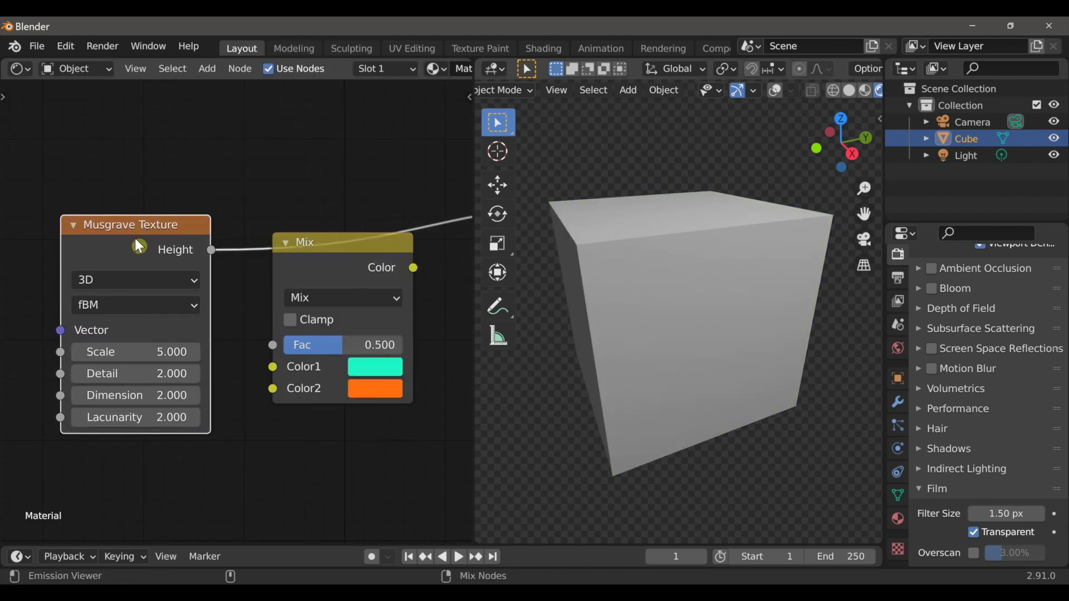
- Drive the Mix node's Fac with the Musgrave Height, previewing the mix, and increase the texture's Scale
drag(211, 251, 272, 346)
ctrl+shift+click(315, 300)
drag(143, 352, 175, 352)
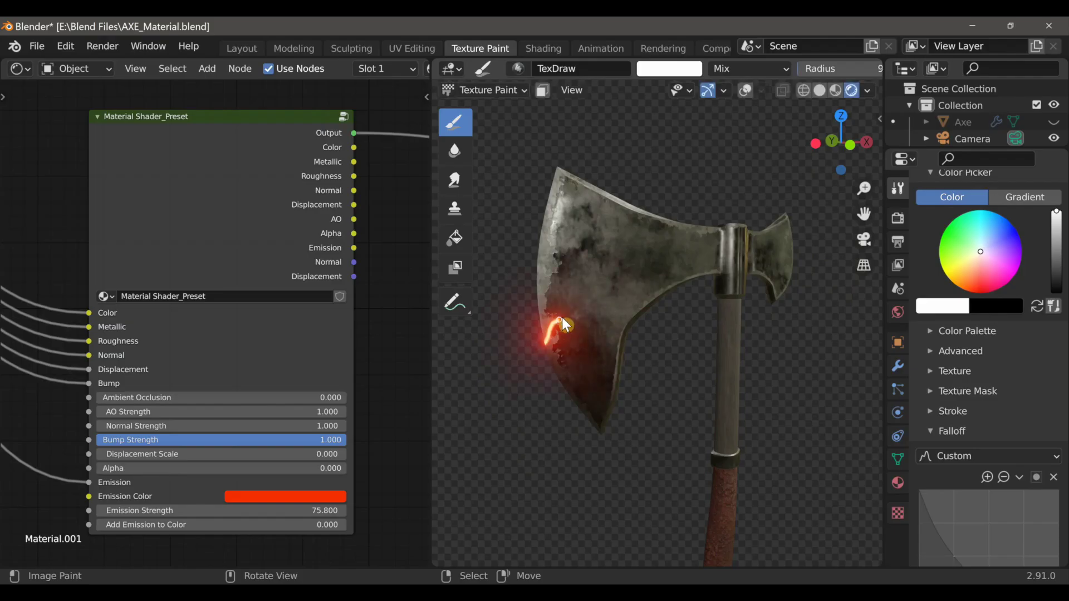
- Paint glowing branching cracks across the axe blade, adjusting the brush radius between strokes
drag(562, 317, 678, 289)
key(f)
click(623, 310)
mouse_move(604, 335)
mouse_down()
mouse_move(624, 370)
mouse_move(583, 371)
mouse_up()
mouse_move(583, 279)
mouse_down()
mouse_move(635, 264)
mouse_move(586, 306)
mouse_up()
- Set the Smear brush's strength to 0.604
scroll(1010, 269, up, 6)
drag(1015, 305, 993, 305)
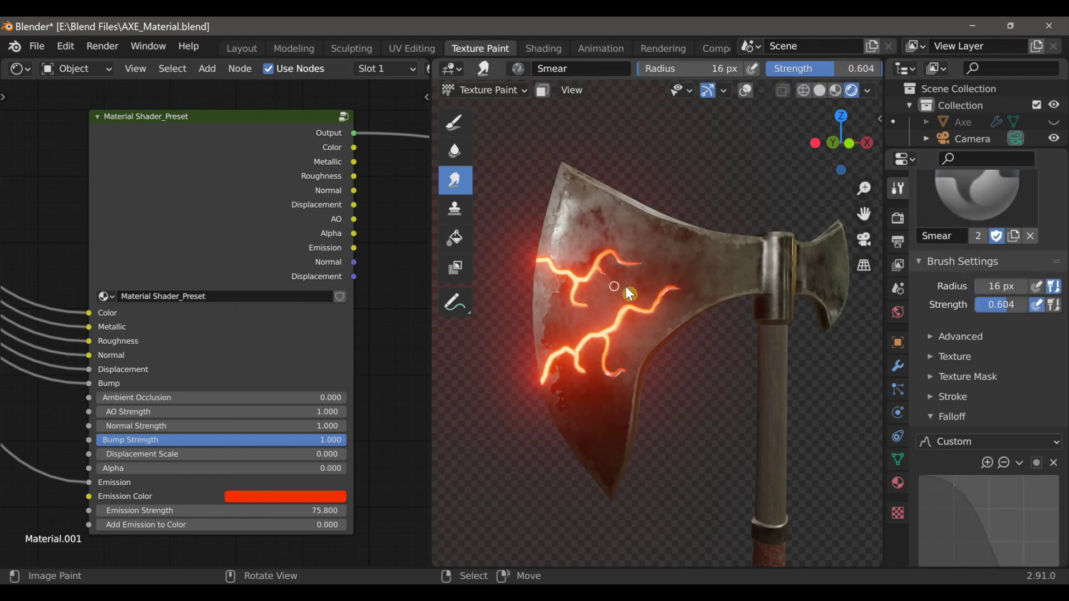
- Adjust the Emission Color of the axe's glowing cracks and raise the Emission Strength
click(285, 497)
mouse_move(283, 383)
mouse_down()
mouse_move(304, 342)
mouse_move(283, 384)
mouse_up()
mouse_move(233, 511)
mouse_down()
mouse_move(120, 511)
mouse_move(334, 511)
mouse_up()
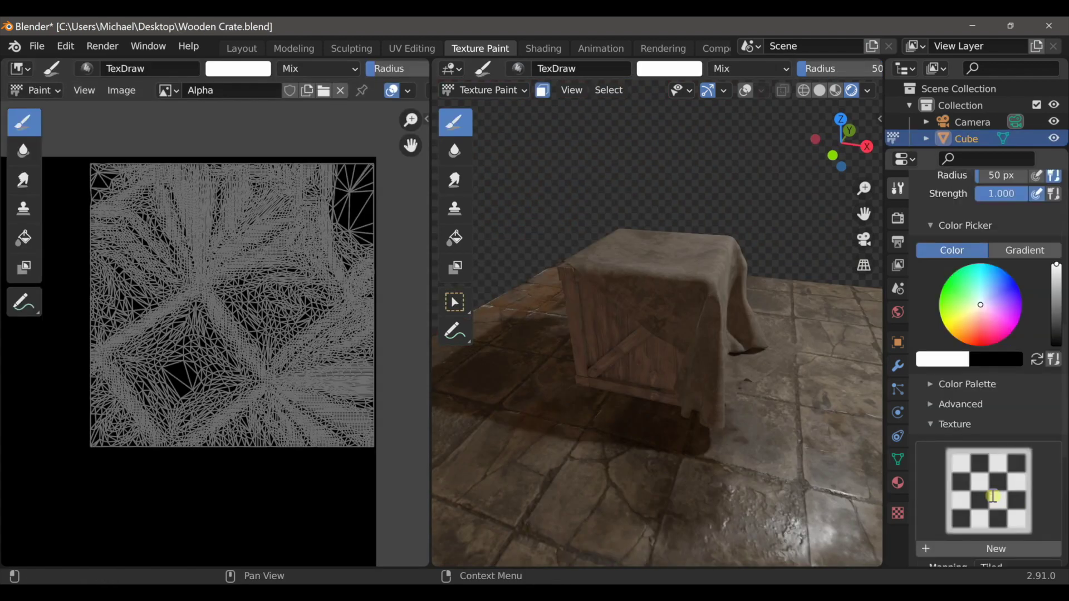
- Load the Brush_Detail 1 image as the paint brush's texture, with View Plane mapping and Random angle on
click(994, 496)
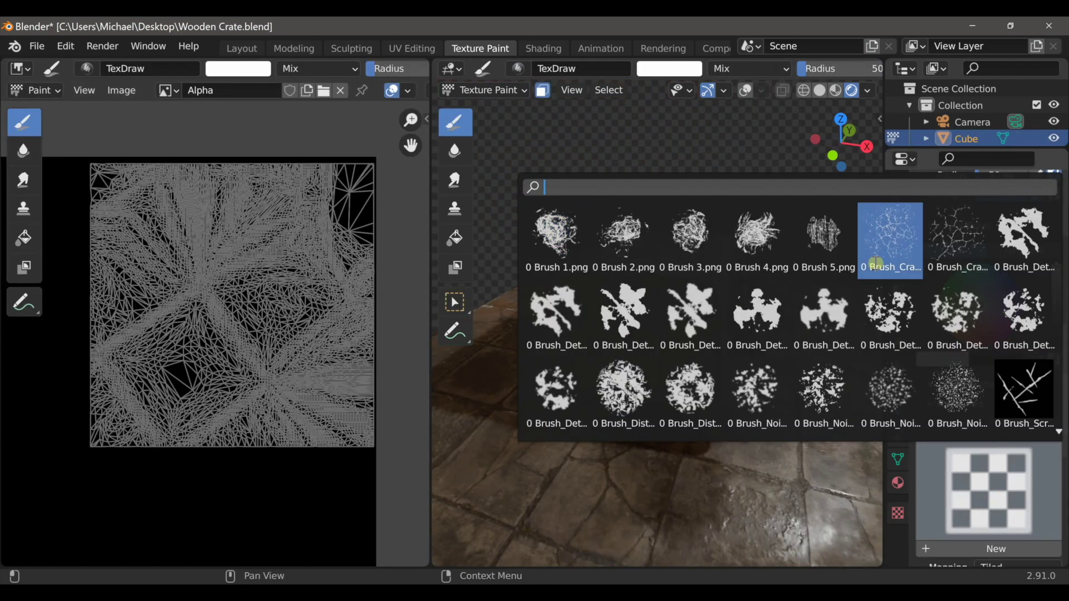
click(1007, 248)
scroll(996, 390, down, 5)
click(1015, 466)
click(1011, 480)
scroll(1012, 479, down, 3)
click(994, 475)
- Set the brush radius to 137 px and paint torn, ragged holes along the cloth's edge on the crate's side
middle_drag(604, 387, 708, 351)
scroll(708, 351, up, 3)
shift+middle_drag(708, 351, 711, 381)
key(f)
click(735, 375)
mouse_move(698, 332)
mouse_down()
mouse_move(695, 361)
mouse_move(754, 324)
mouse_move(713, 335)
mouse_up()
scroll(730, 373, up, 2)
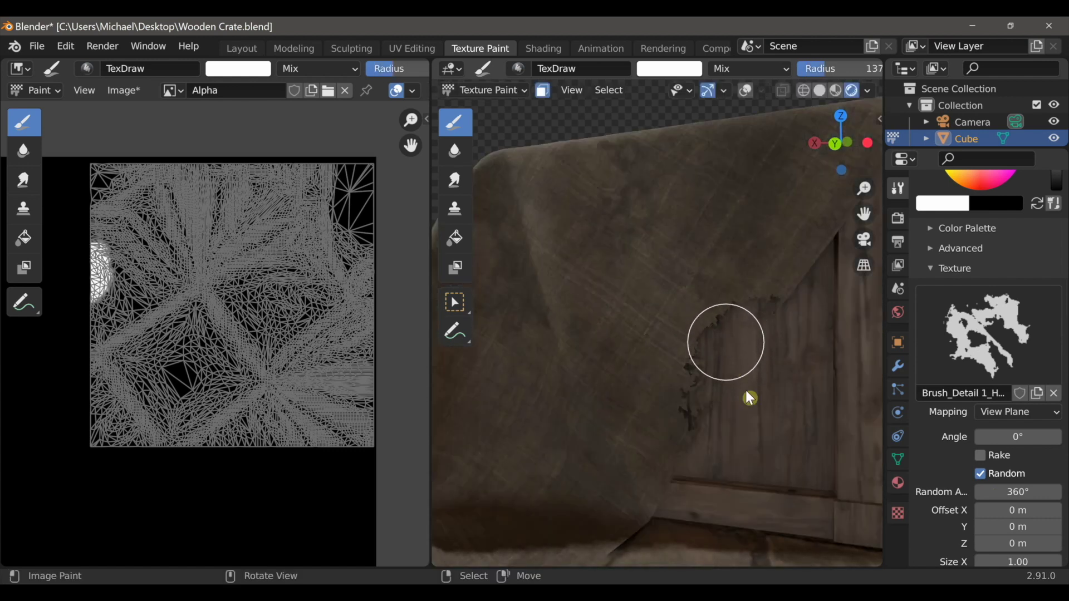
scroll(751, 398, up, 2)
mouse_move(656, 468)
mouse_down()
mouse_move(644, 482)
mouse_move(635, 471)
mouse_up()
scroll(784, 417, down, 2)
scroll(790, 423, down, 3)
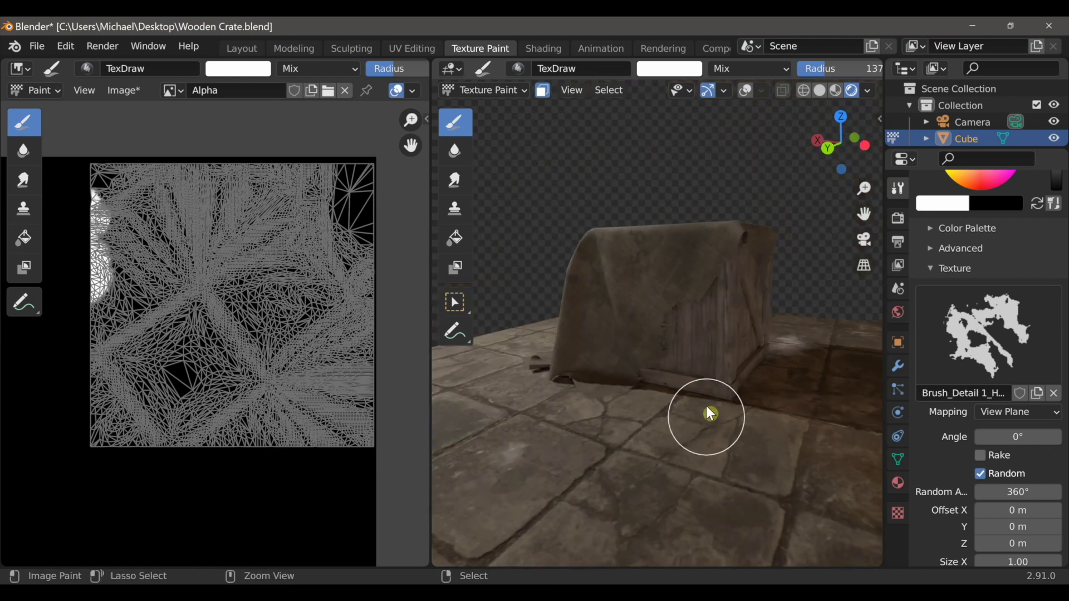
- Show the crate's shader nodes beside the viewport and raise the ambient occlusion on the Material Shader_Preset node
click(20, 68)
click(55, 207)
scroll(318, 350, up, 4)
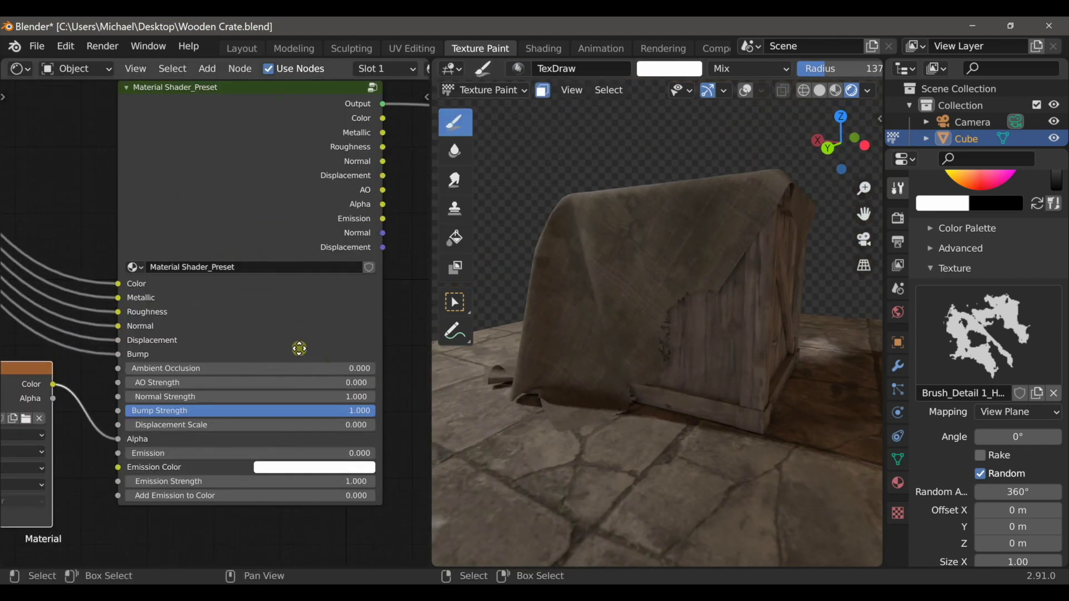
drag(148, 375, 334, 374)
middle_drag(703, 442, 608, 350)
mouse_move(643, 262)
mouse_down()
mouse_move(644, 282)
mouse_move(687, 239)
mouse_up()
mouse_move(687, 239)
middle_down()
mouse_move(716, 334)
mouse_move(715, 297)
middle_up()
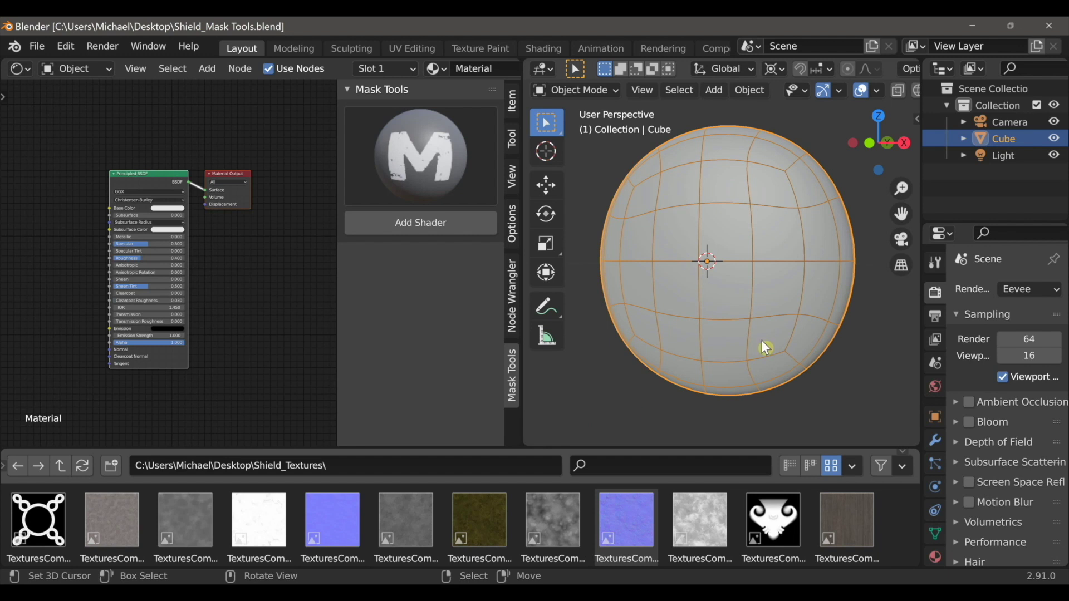
- Hide the viewport overlays and switch the shield's viewport to rendered shading
click(861, 91)
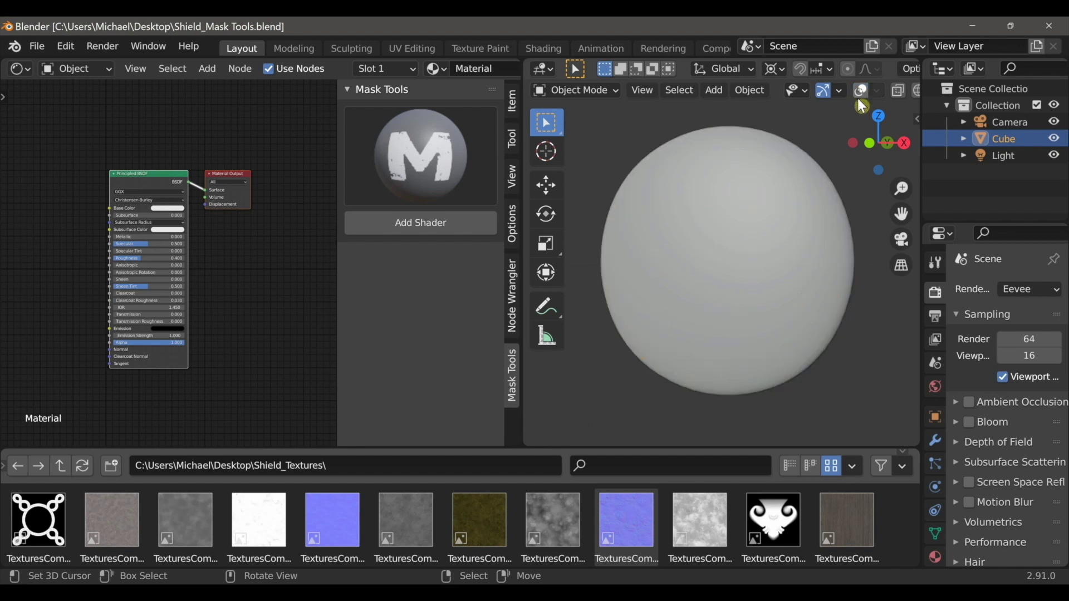
scroll(900, 91, down, 4)
click(889, 90)
mouse_move(832, 324)
middle_down()
mouse_move(818, 336)
mouse_move(852, 309)
mouse_move(840, 328)
middle_up()
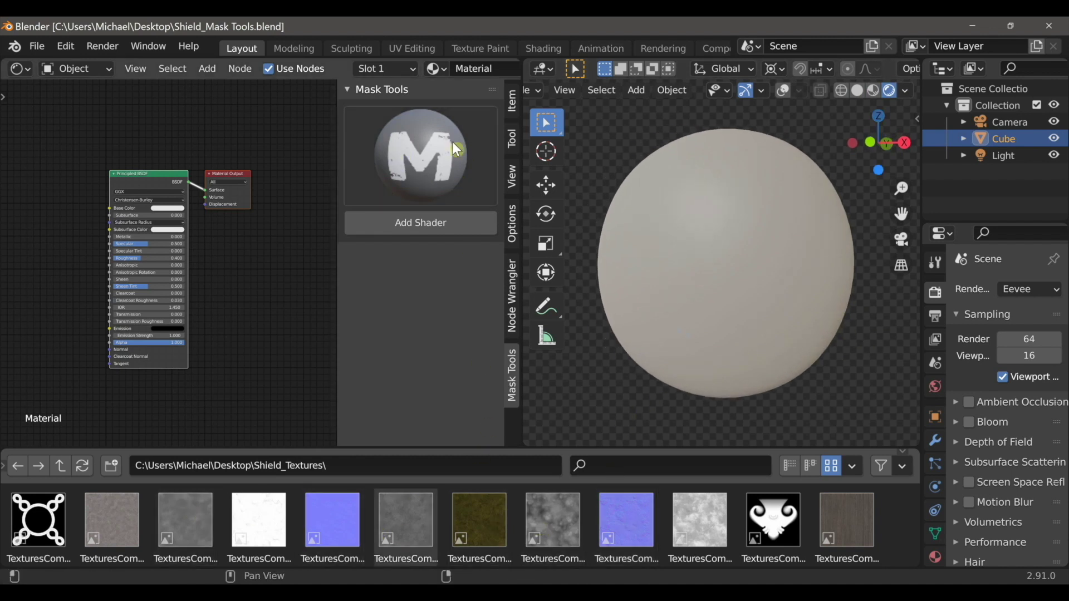
- Add the linked multi-layer Mask Tools shader setup to the shield's material
click(421, 150)
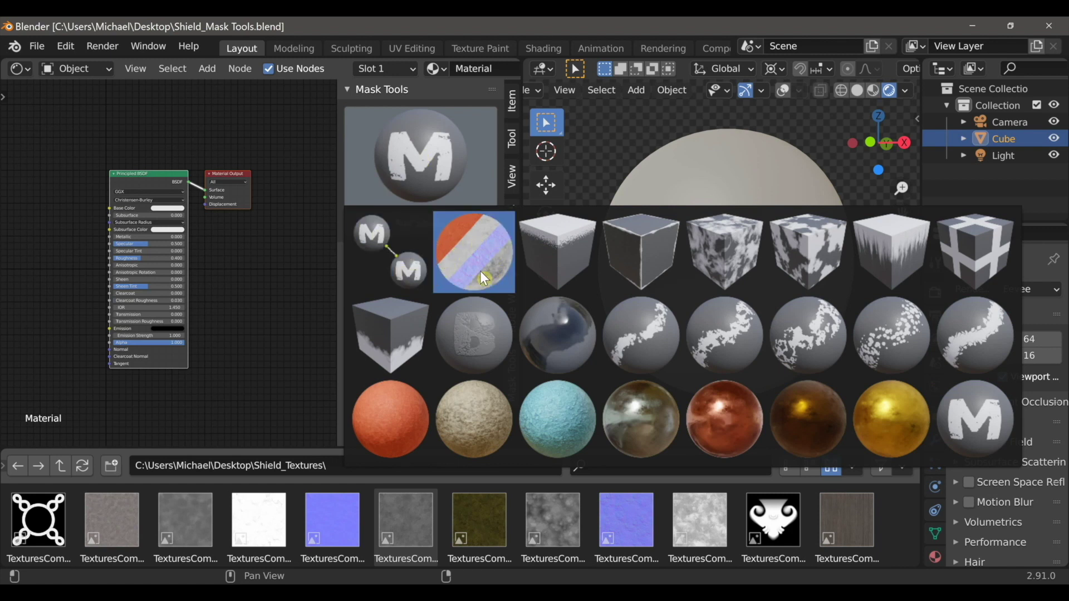
click(390, 253)
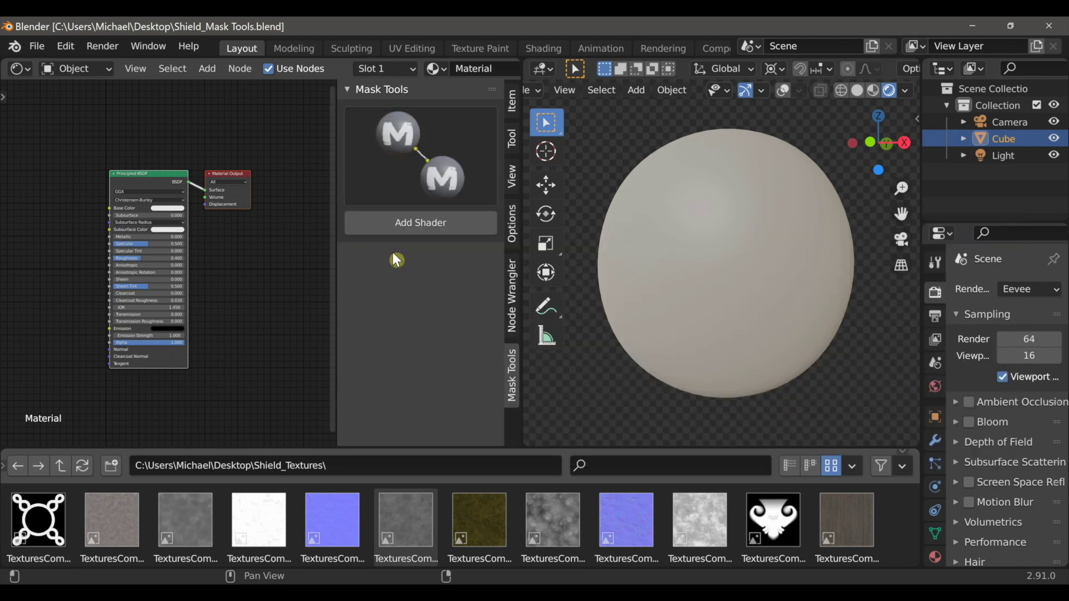
click(426, 227)
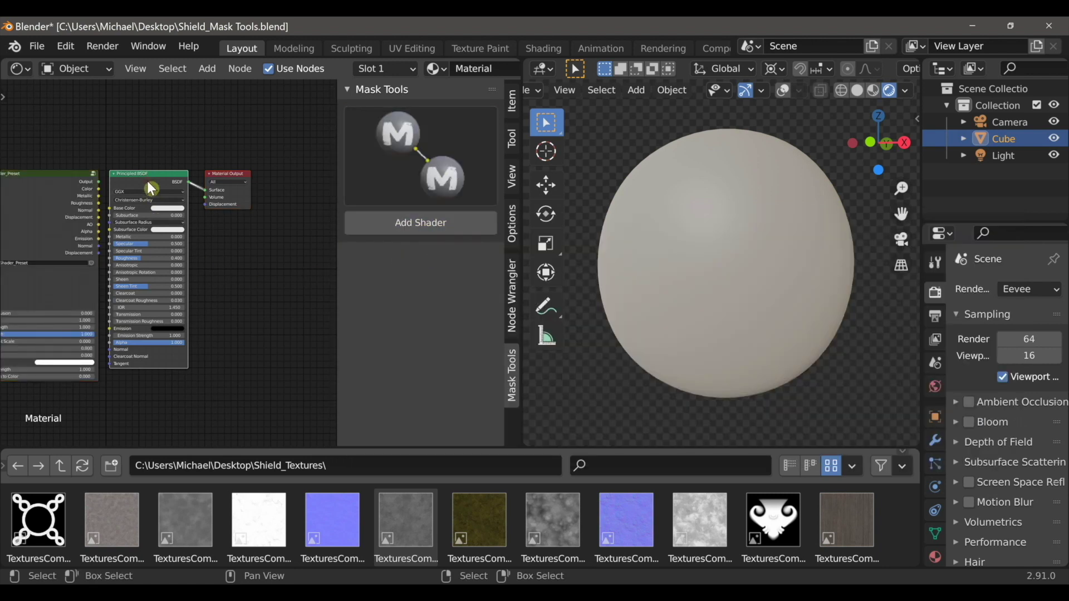
- Delete the Principled BSDF and connect the Material Shader_Preset output to the Material Output instead
key(x)
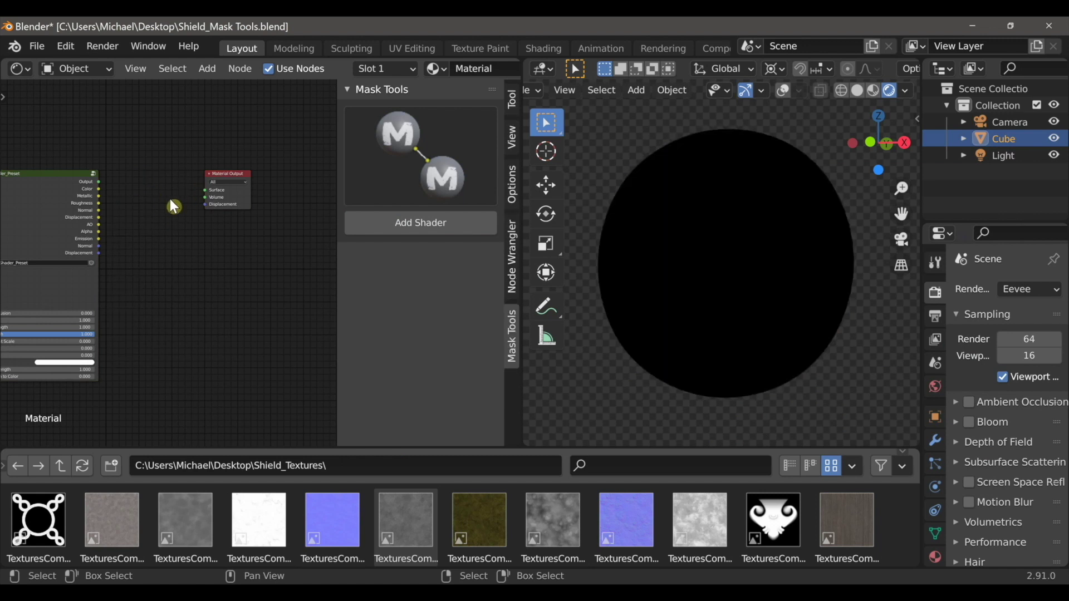
key(n)
middle_drag(152, 197, 249, 204)
ctrl+shift+click(241, 212)
ctrl+middle_drag(336, 216, 335, 424)
middle_drag(201, 387, 363, 379)
drag(11, 198, 466, 361)
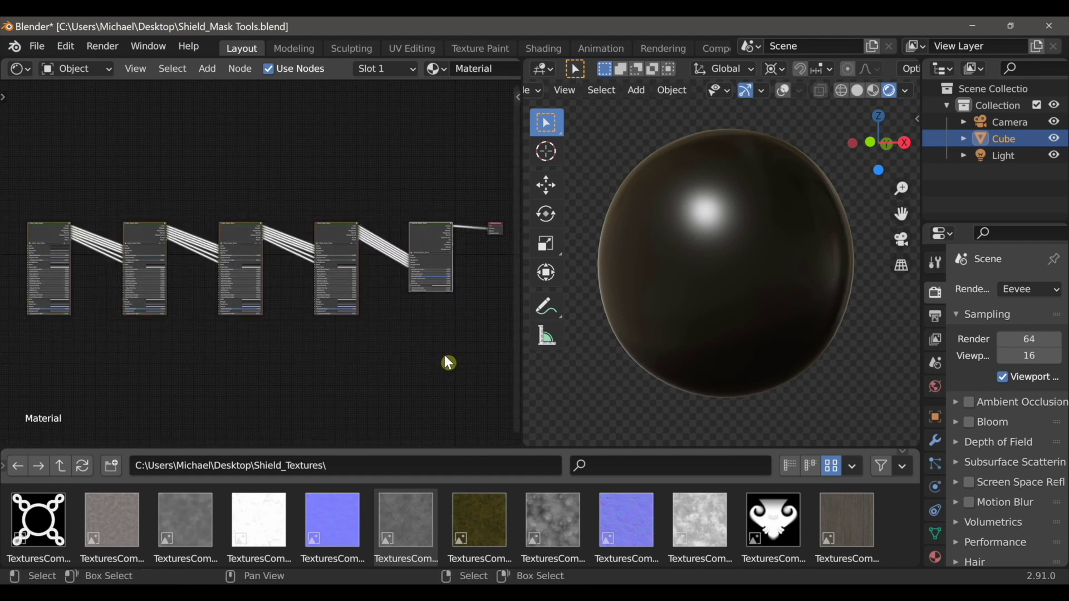
- Bring in the wood albedo and roughness images as collapsed nodes, feeding Color and Roughness of the first Mask_Base_Preset
ctrl+middle_drag(86, 368, 378, 161)
drag(847, 521, 301, 186)
key(h)
scroll(212, 518, down, 2)
scroll(214, 525, down, 2)
drag(190, 526, 306, 204)
click(209, 239)
click(204, 276)
key(h)
- Bring in the wood normal and height images as collapsed nodes, feeding Normal and Displacement of the first Mask_Base_Preset
drag(111, 526, 305, 212)
click(209, 259)
click(217, 279)
key(h)
drag(38, 526, 306, 229)
click(209, 277)
click(217, 296)
key(h)
- Add Texture Coordinate and Mapping nodes and connect the Mapping Vector to all four wood textures
middle_drag(143, 260, 226, 289)
key(ctrl+t)
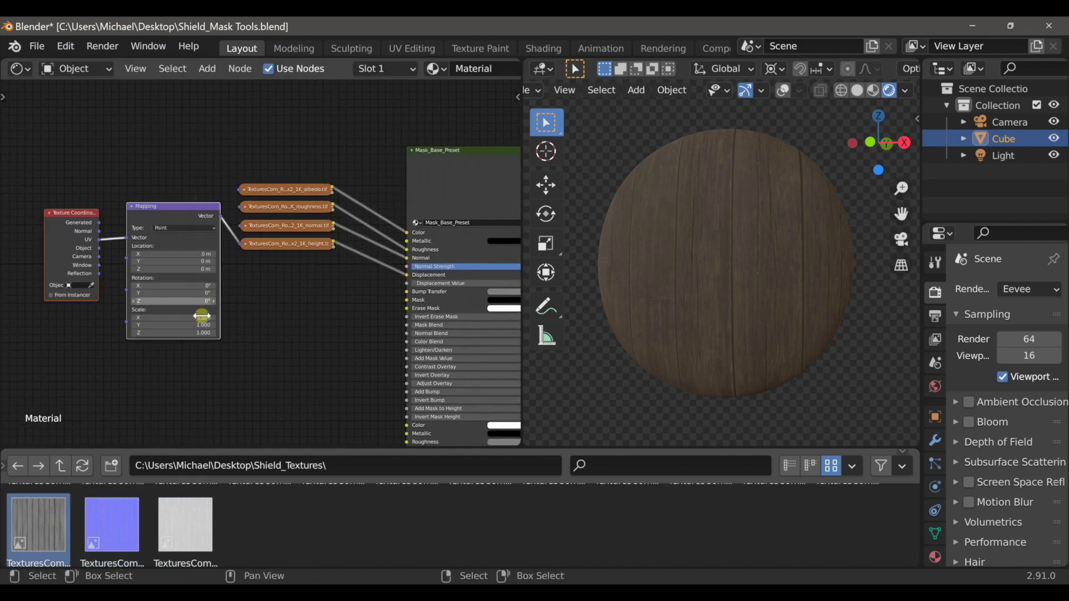
key(g)
click(238, 291)
scroll(225, 248, up, 3)
drag(201, 186, 233, 171)
middle_drag(223, 191, 240, 226)
drag(216, 221, 252, 274)
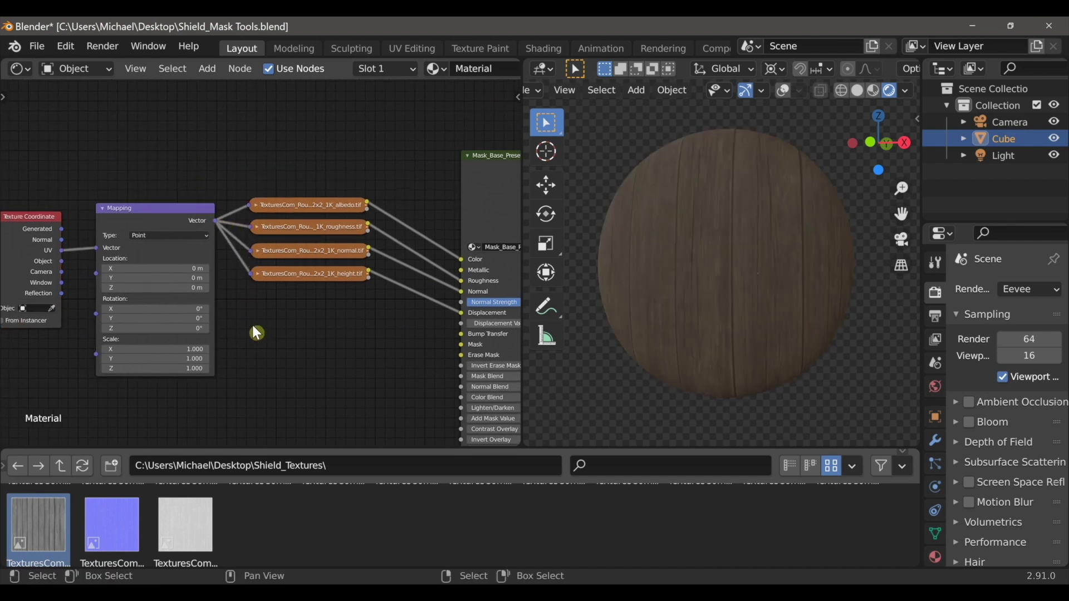
- View the shield from the front and set the Mapping node's X and Y scale to 1.490
key(KP_1)
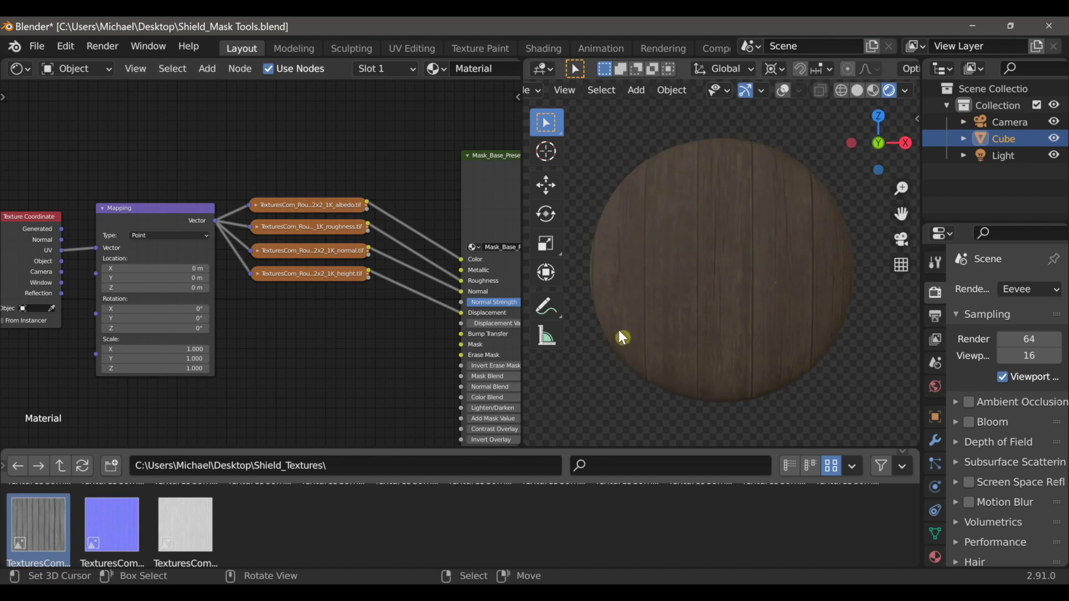
scroll(315, 327, up, 4)
mouse_move(254, 304)
mouse_down()
mouse_move(279, 318)
mouse_move(251, 304)
mouse_up()
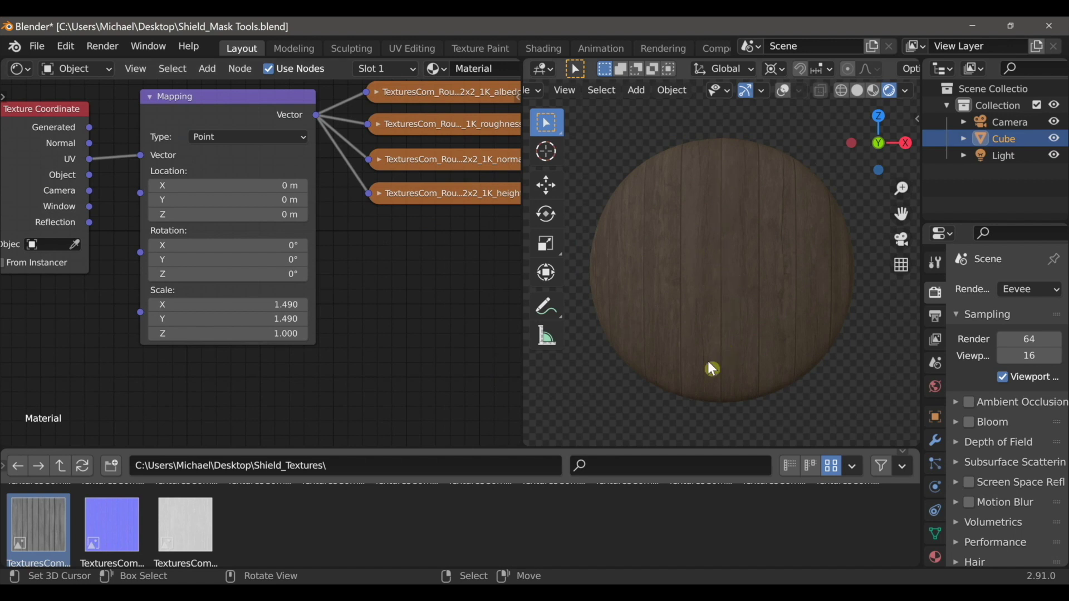
- Add the Dielectric 1 material from Mask Tools and place its node below the wood textures
scroll(647, 530, up, 4)
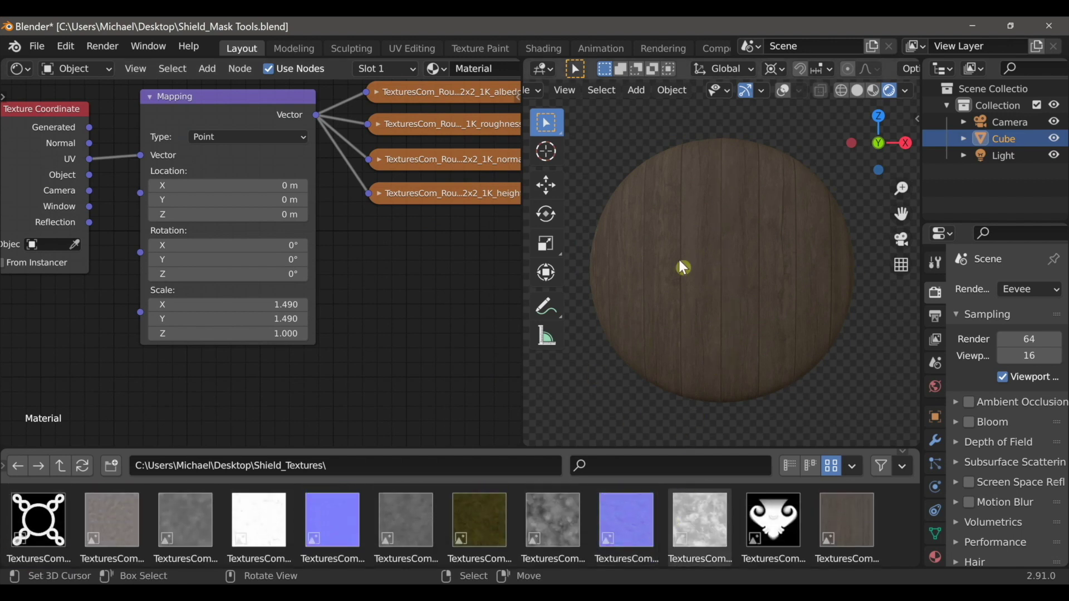
scroll(376, 302, down, 20)
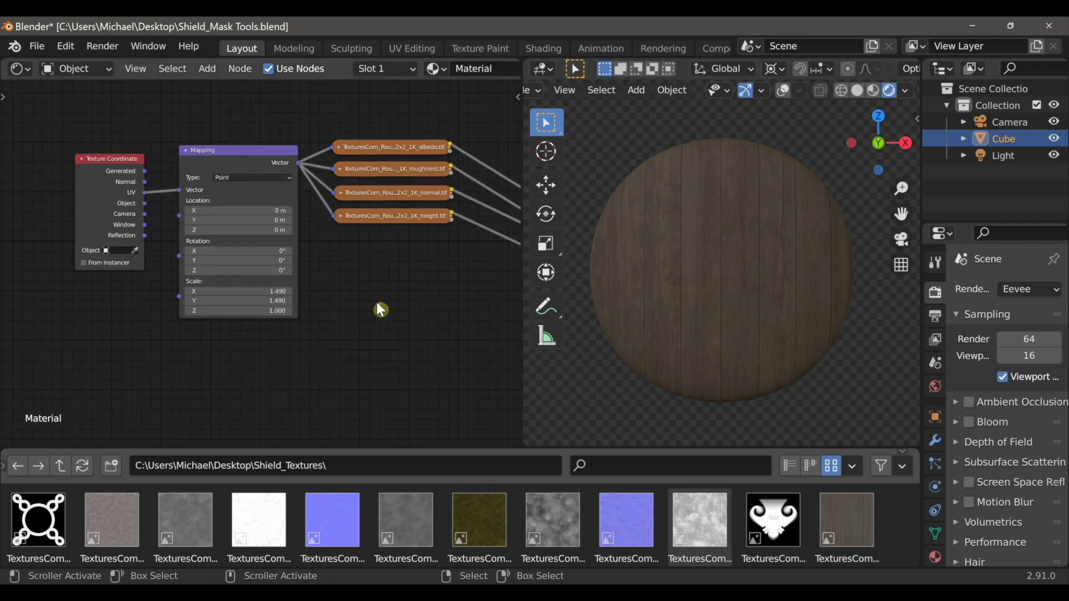
middle_drag(434, 350, 244, 341)
key(n)
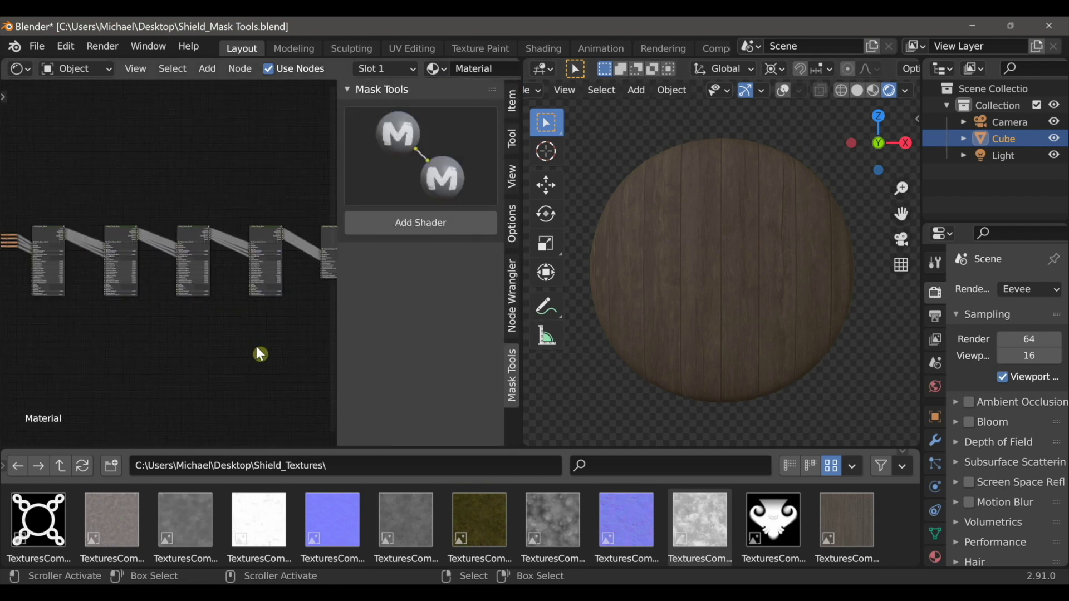
click(423, 188)
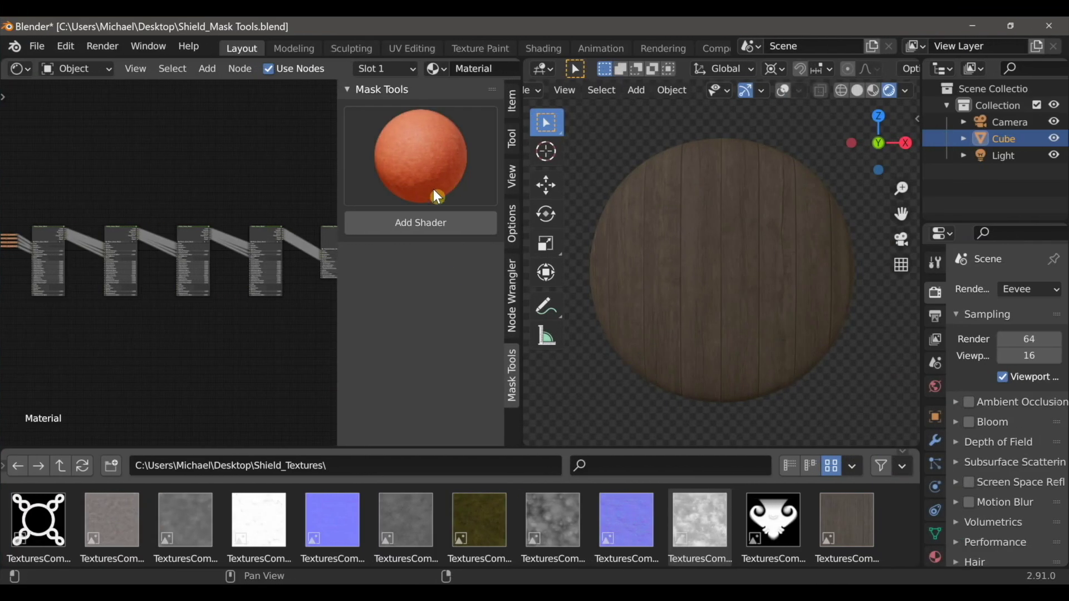
click(422, 228)
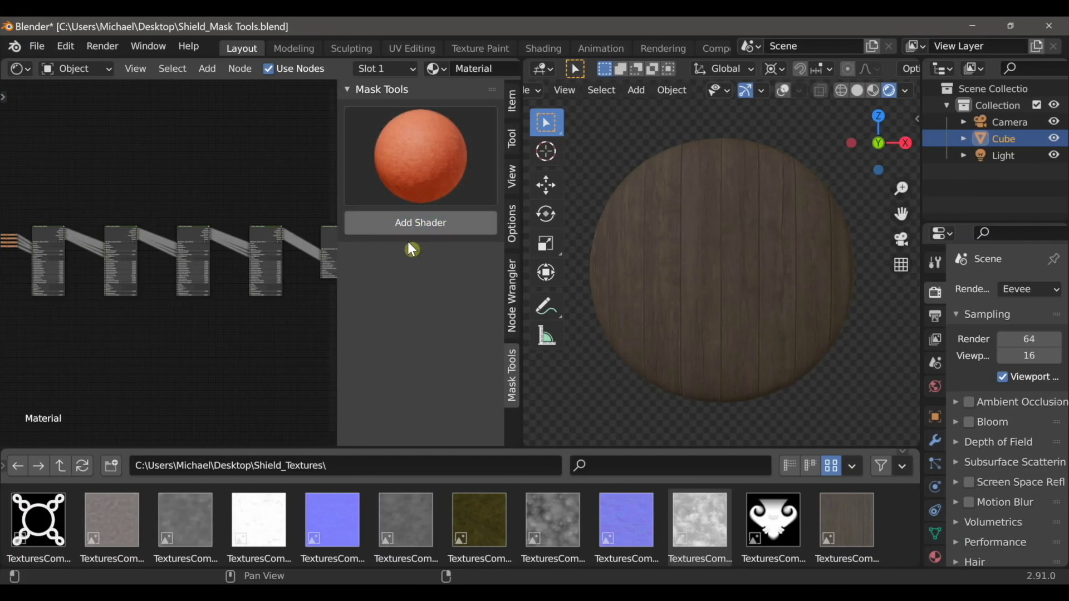
key(n)
middle_drag(463, 275, 445, 281)
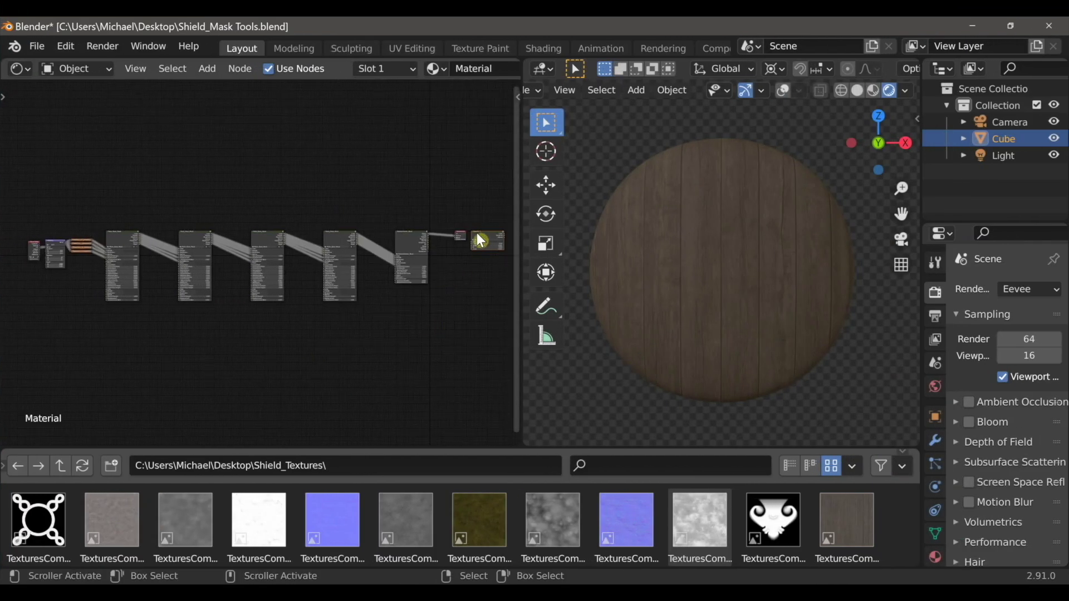
drag(479, 237, 75, 290)
click(77, 291)
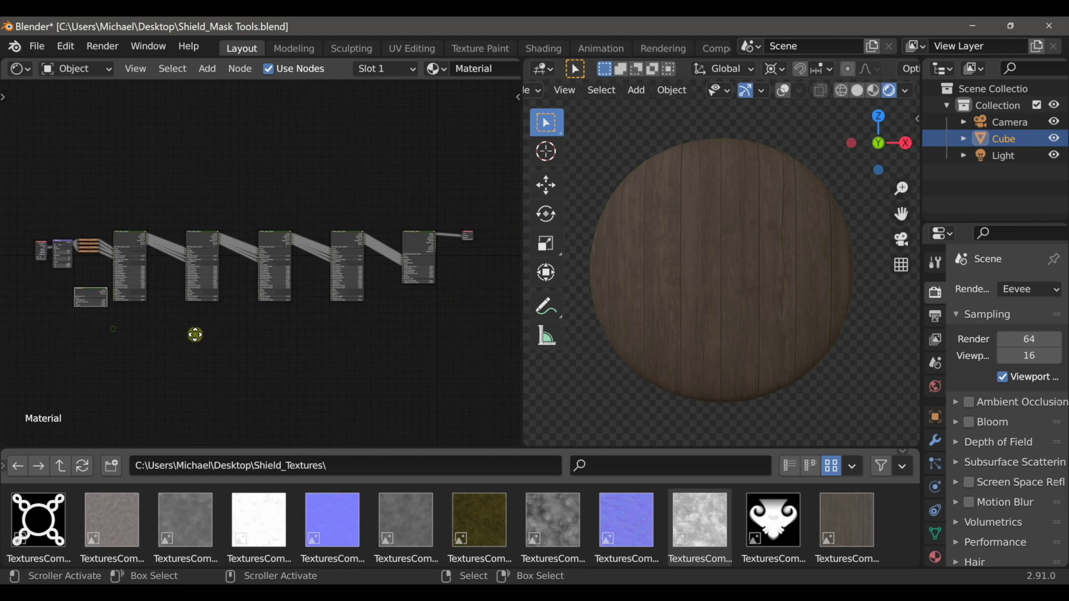
- Connect Dielectric 1's Color, Roughness and Normal outputs to the lower layer inputs of the first Mask_Base_Preset
scroll(306, 323, up, 8)
middle_drag(246, 298, 292, 251)
scroll(291, 255, up, 2)
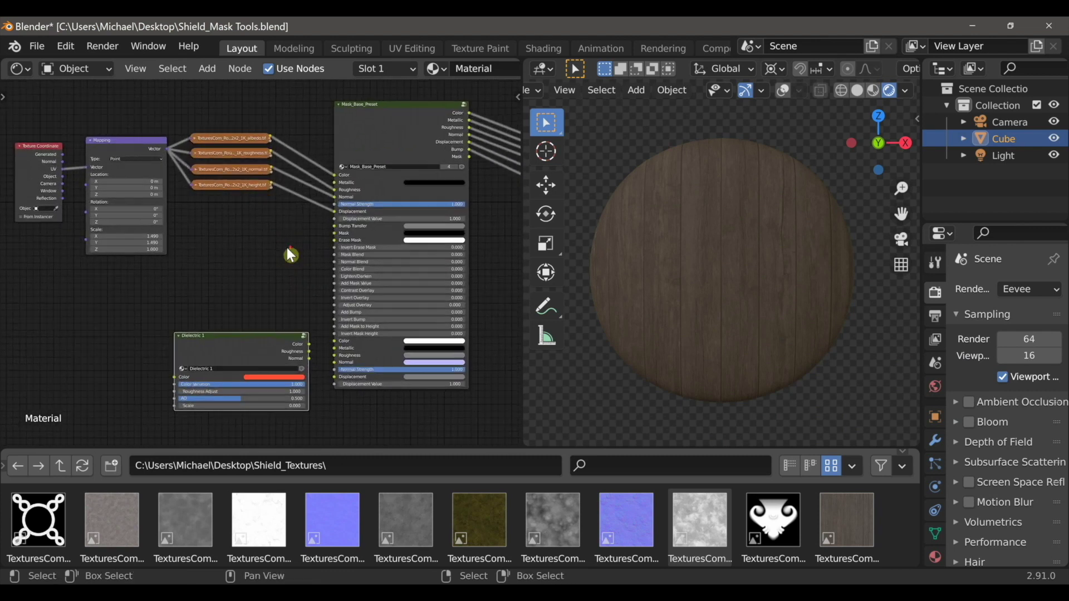
drag(258, 358, 253, 347)
scroll(255, 352, up, 1)
scroll(255, 351, up, 2)
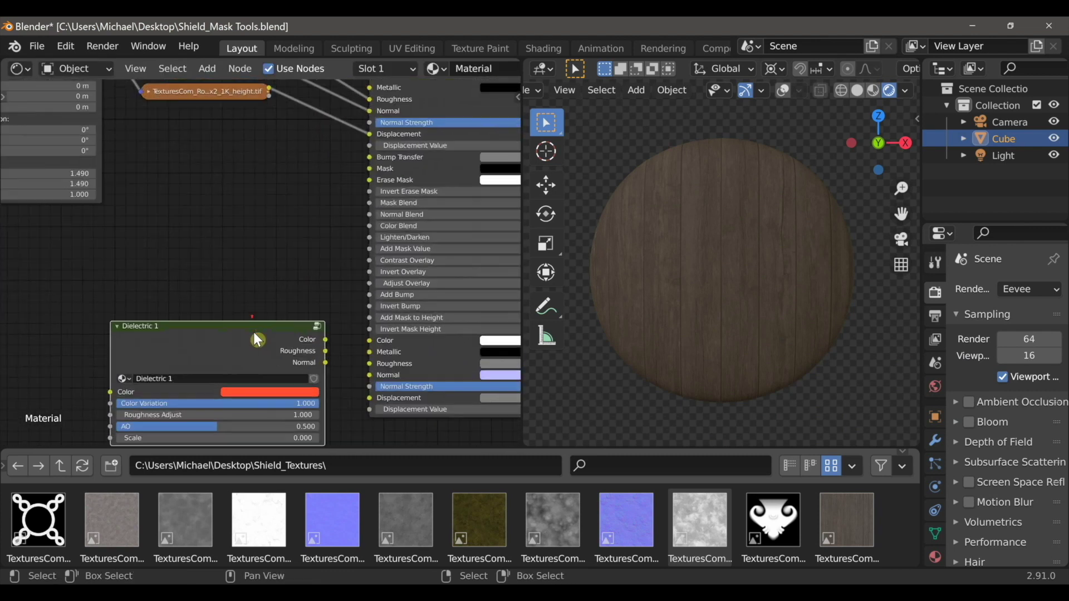
drag(325, 302, 368, 338)
- Add an Image Texture node with a new image named Shield Paint and connect its Color to the Mask input
middle_drag(267, 218, 308, 260)
key(shift+a)
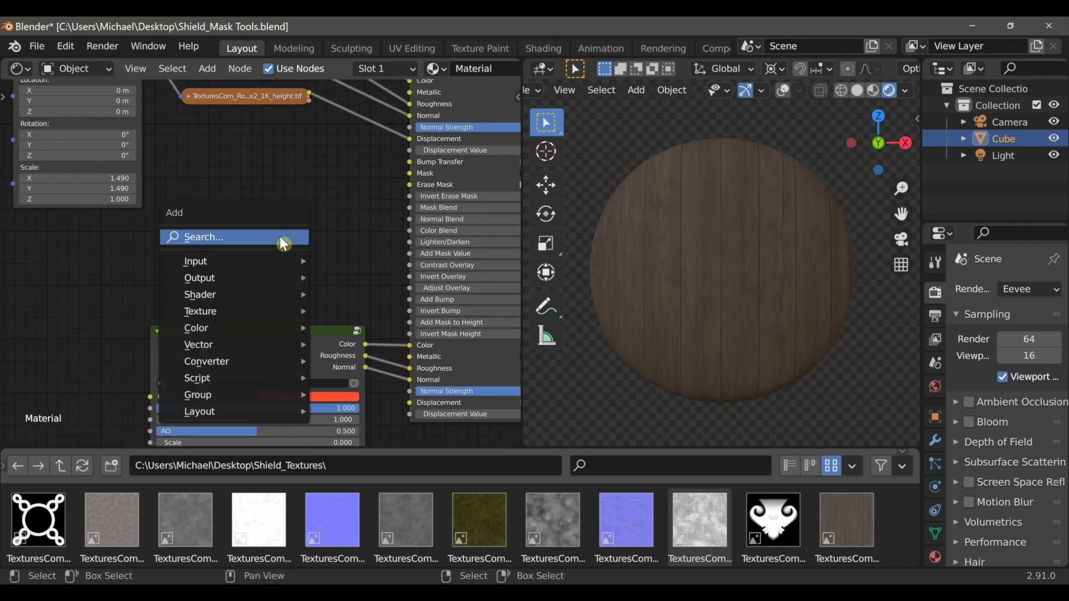
mouse_move(234, 312)
click(360, 167)
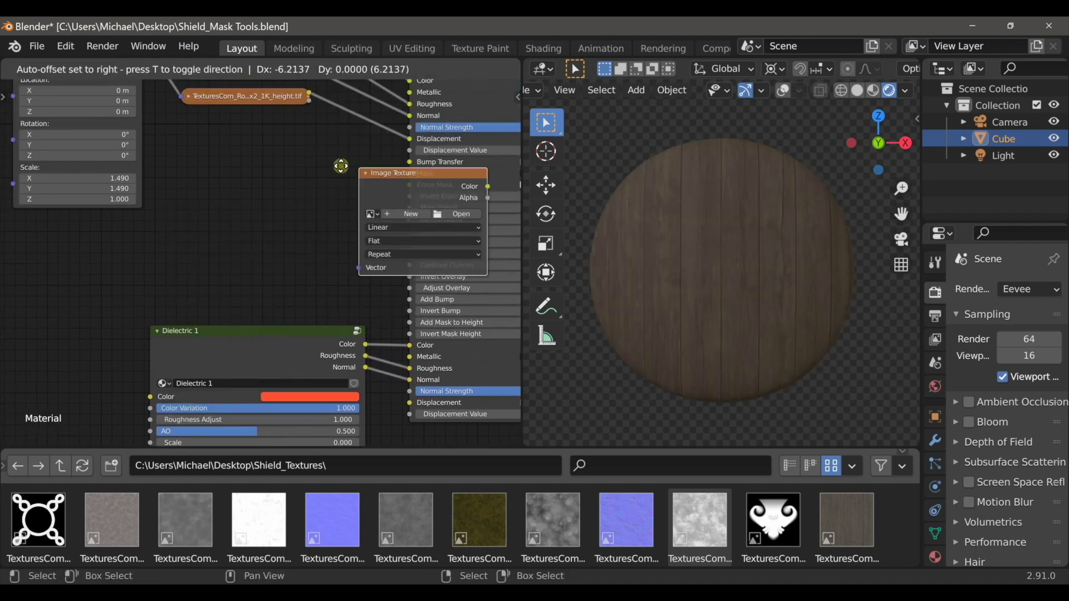
click(199, 166)
click(250, 212)
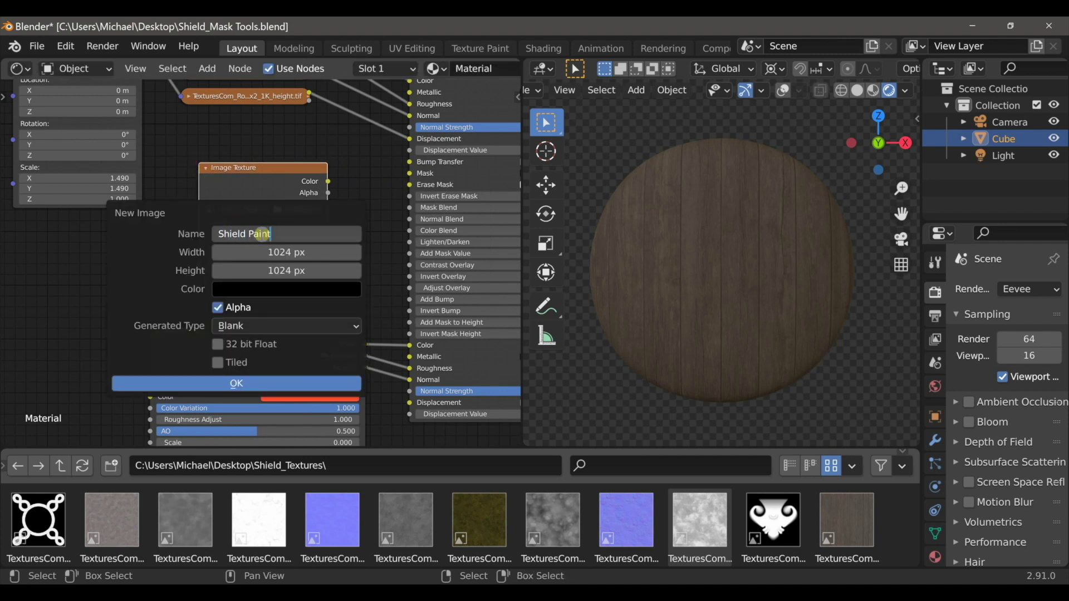
text(Shield Paint)
click(243, 382)
drag(329, 181, 410, 173)
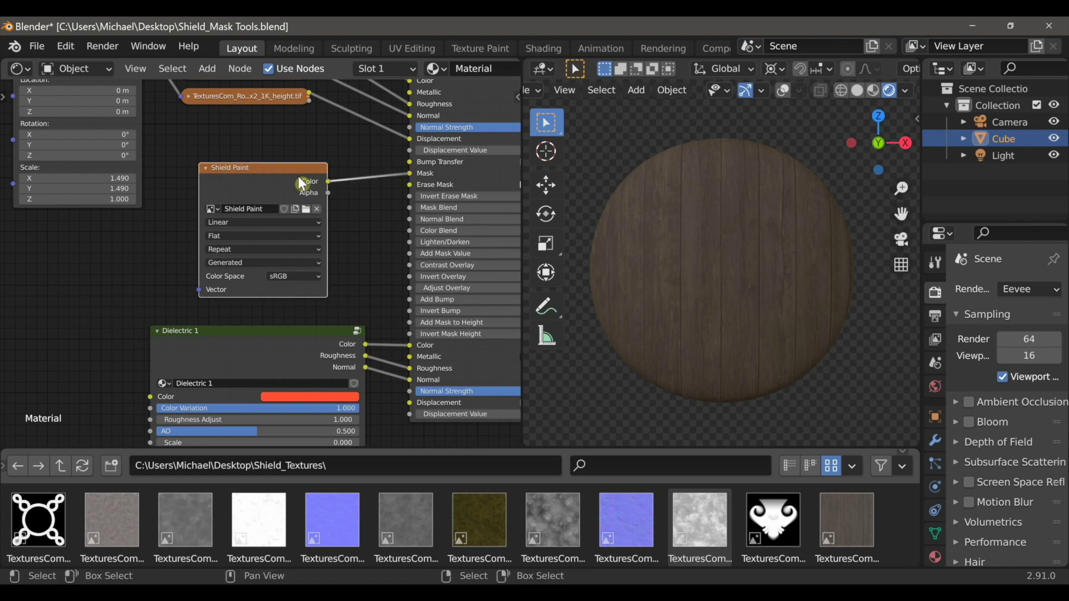
- Switch to the Texture Paint workspace and show the shield from the front in rendered shading
click(467, 47)
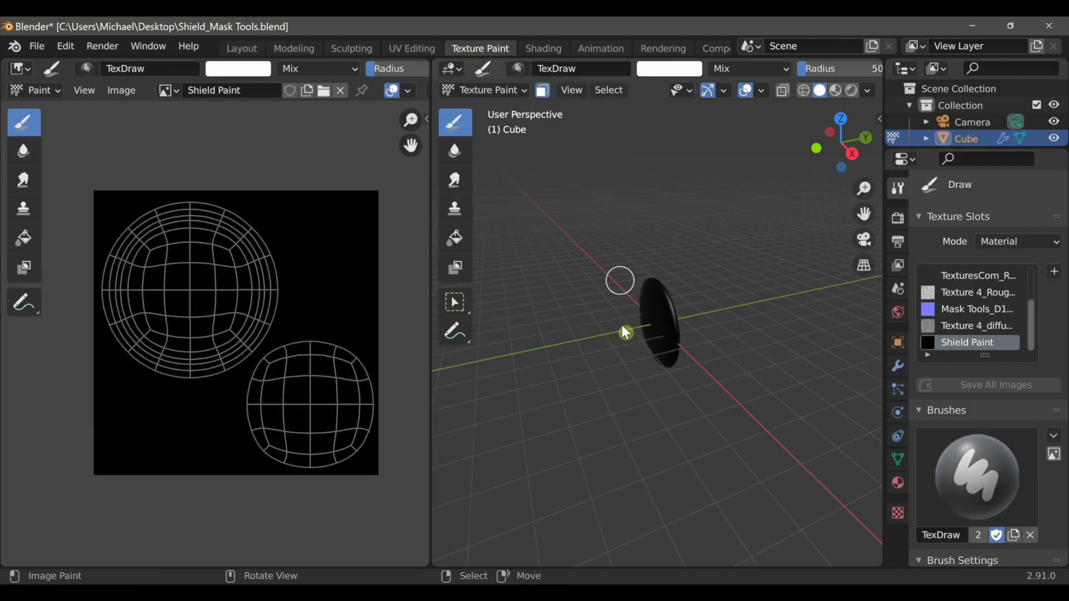
key(KP_1)
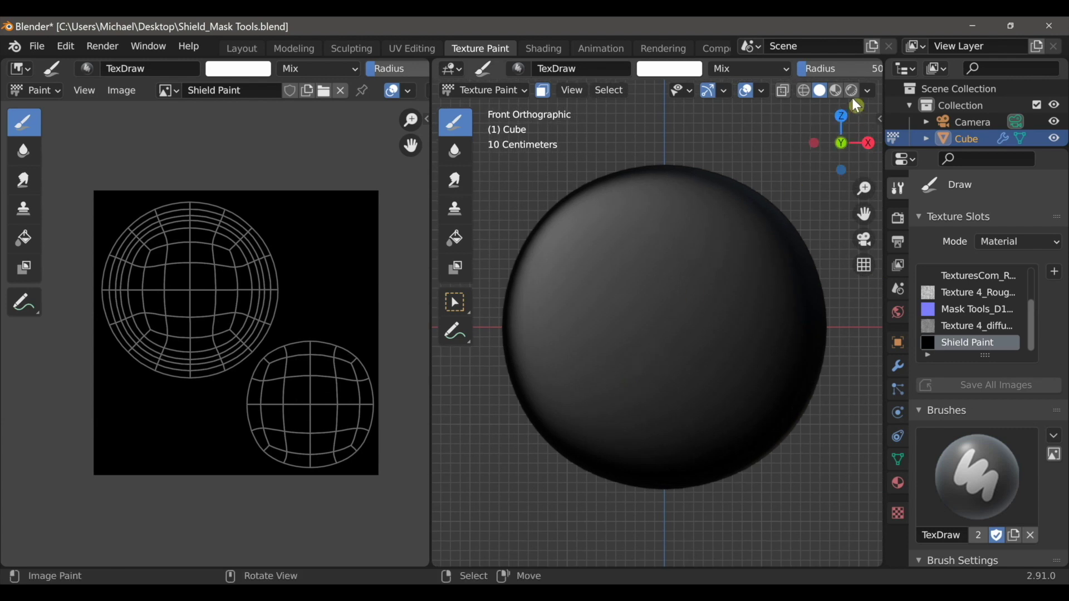
click(852, 91)
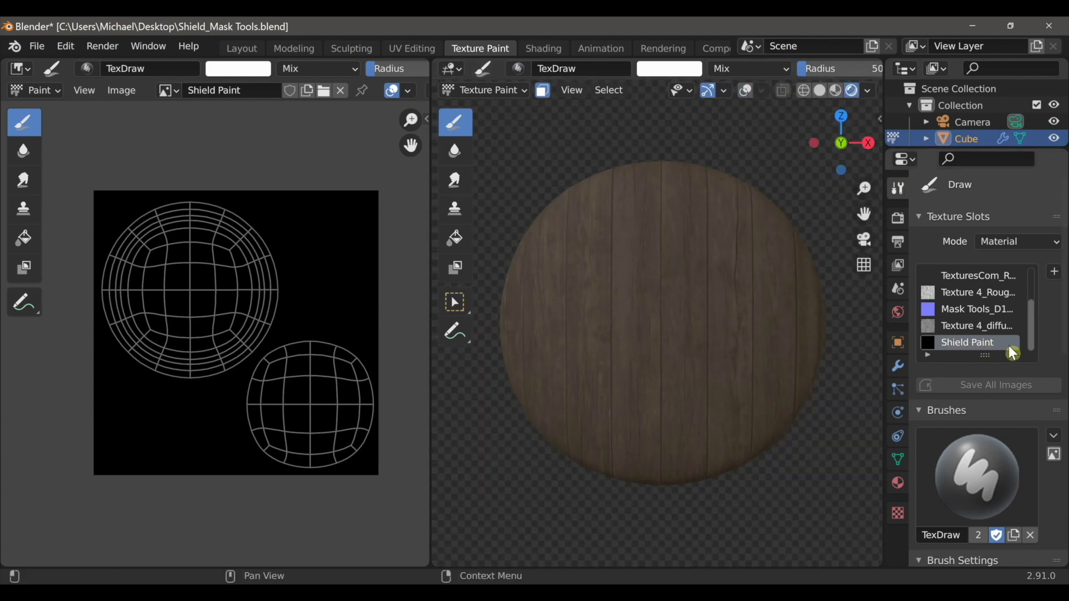
- Set the paint brush texture's mapping to View Plane and enable its Random angle
scroll(977, 428, down, 12)
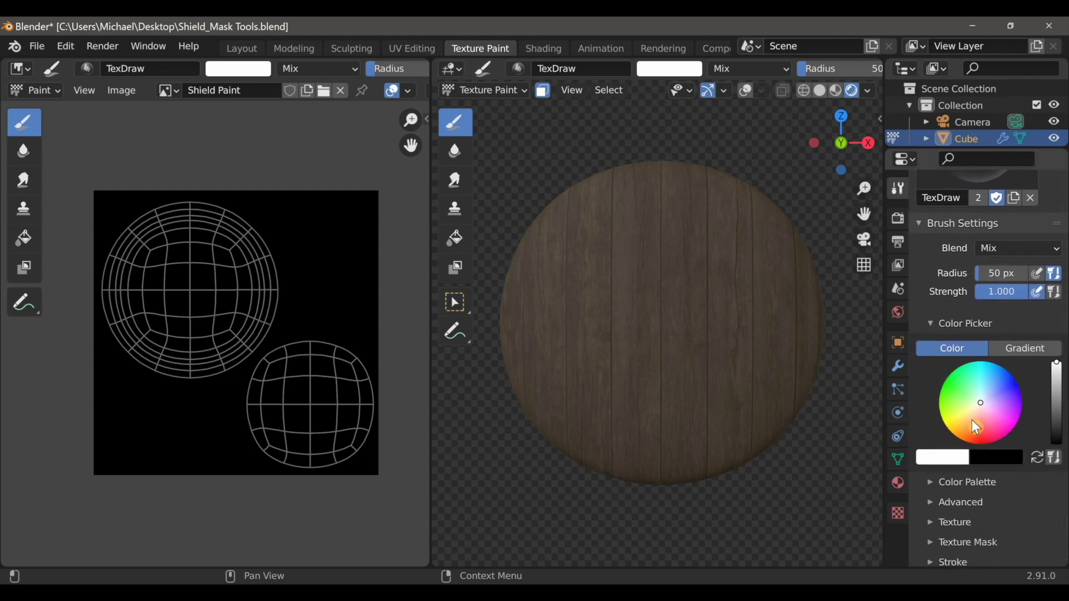
scroll(1035, 417, down, 5)
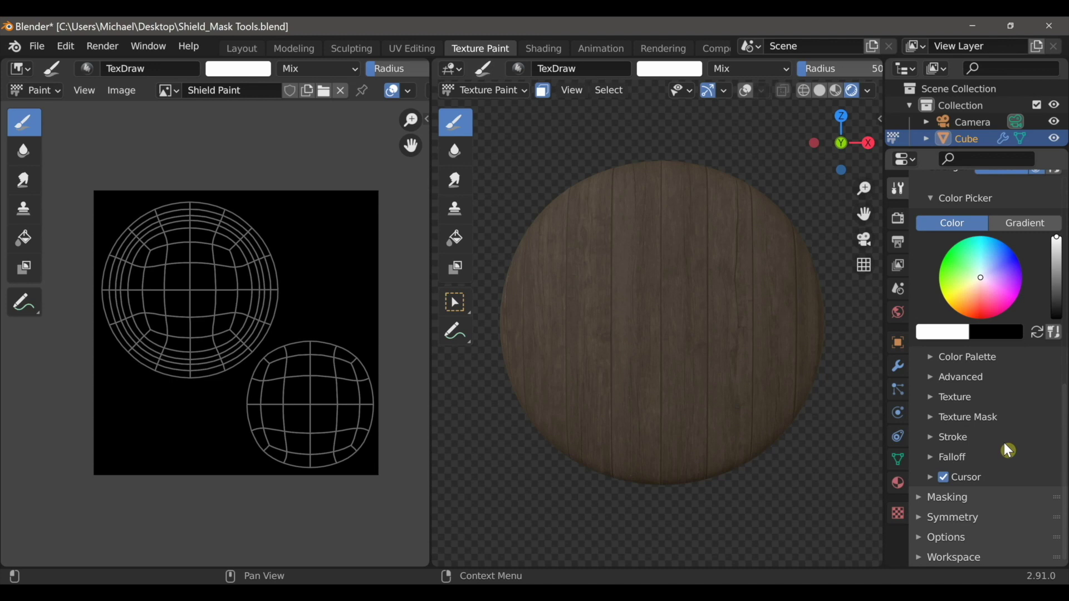
click(954, 397)
scroll(997, 440, down, 2)
scroll(1000, 440, down, 2)
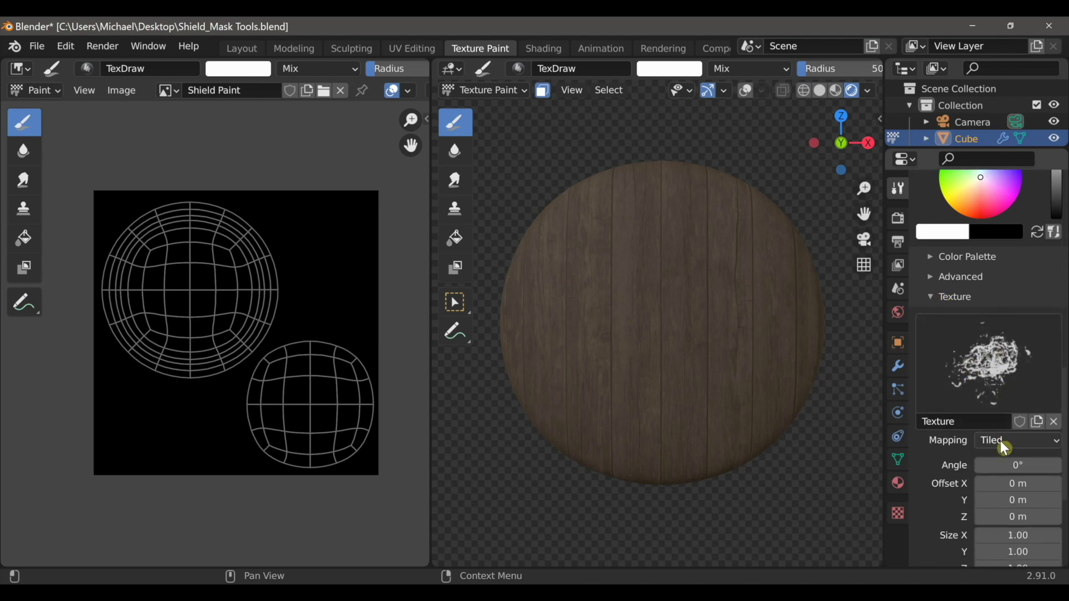
click(1002, 440)
click(1003, 452)
scroll(1002, 456, down, 2)
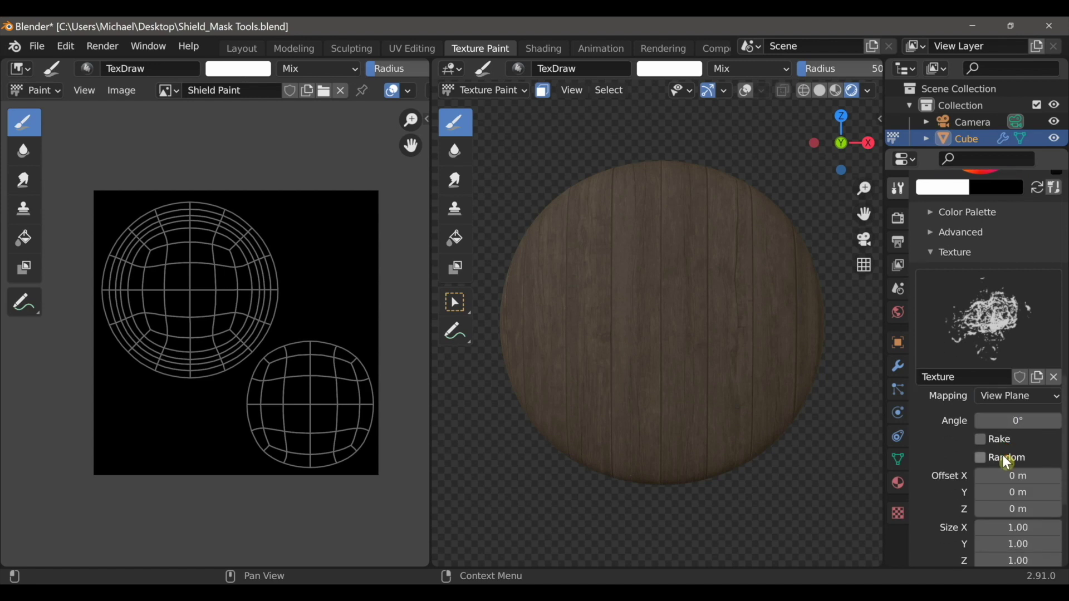
click(980, 457)
- Enlarge the brush radius to about 222 px and paint a white mask across the middle of the shield
key(f)
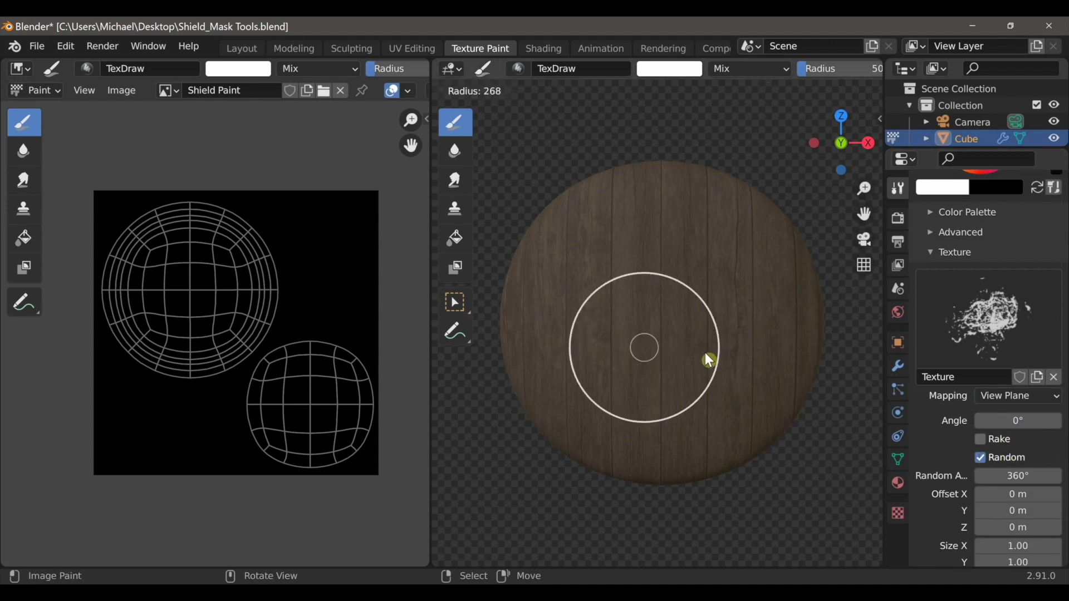
click(695, 352)
mouse_move(722, 395)
mouse_down()
mouse_move(680, 284)
mouse_move(579, 293)
mouse_up()
mouse_move(683, 279)
mouse_down()
mouse_move(644, 393)
mouse_move(668, 401)
mouse_move(733, 382)
mouse_move(688, 310)
mouse_move(604, 340)
mouse_up()
mouse_move(603, 339)
middle_down()
mouse_move(600, 369)
mouse_move(648, 366)
middle_up()
scroll(626, 366, up, 3)
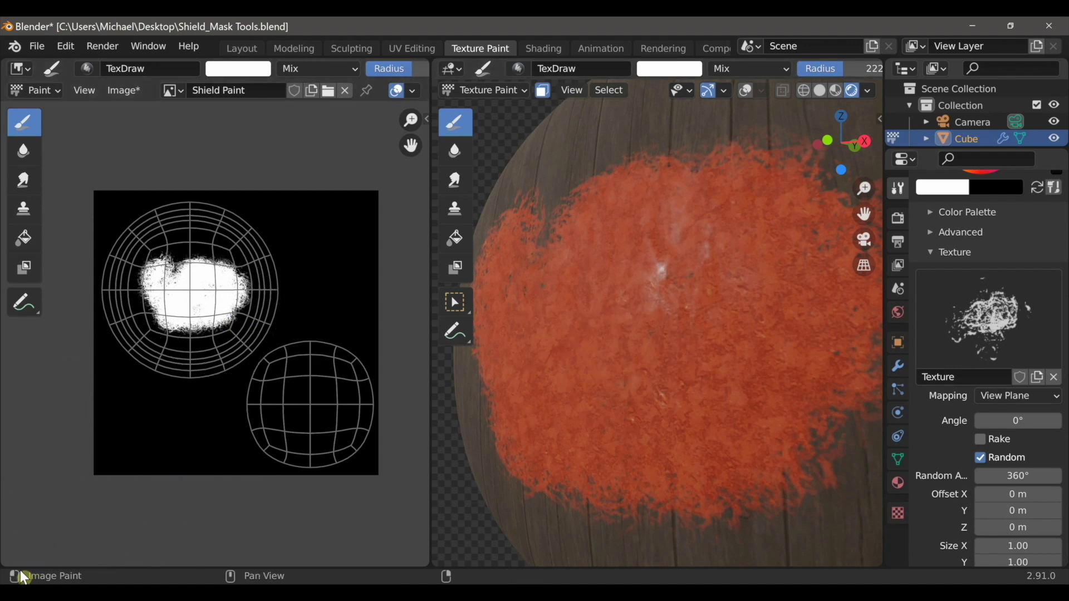
- Split the image editor, turn the lower area into a Shader Editor and frame the Dielectric 1 node there
drag(6, 567, 39, 329)
click(19, 310)
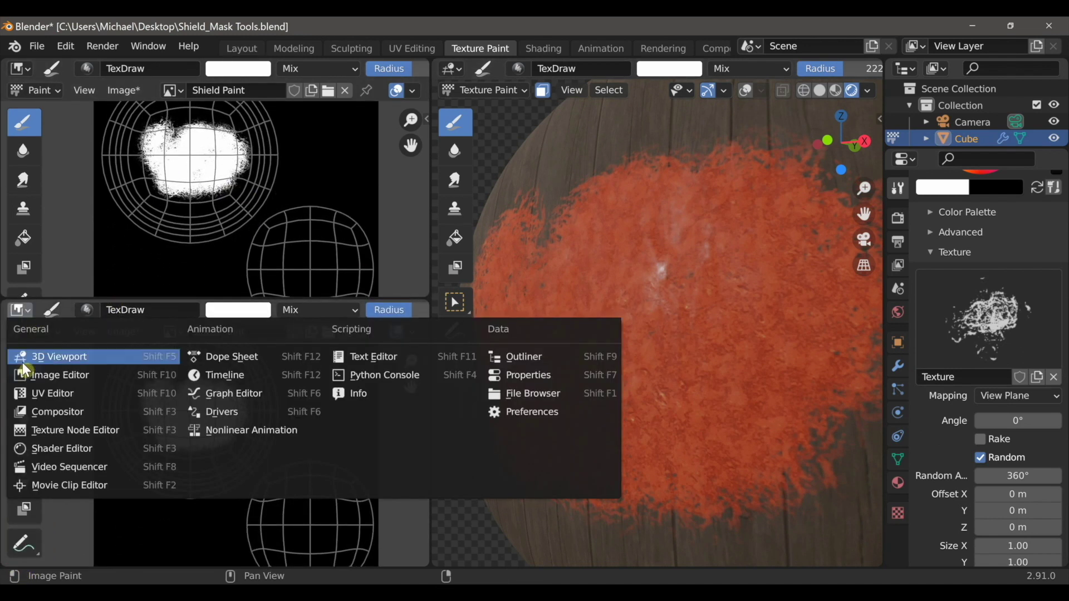
click(45, 445)
key(n)
key(Home)
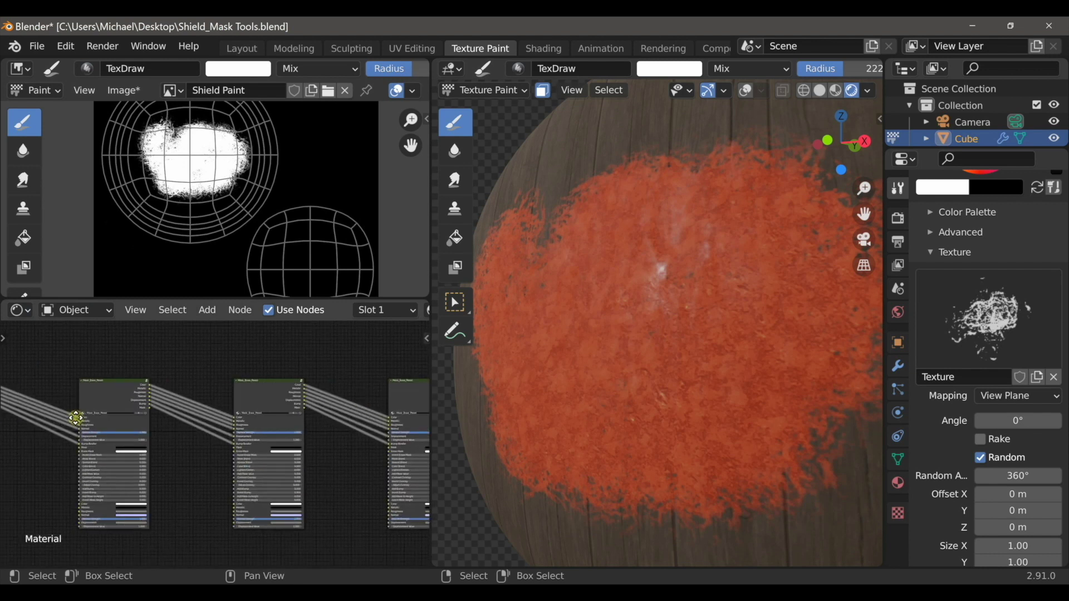
middle_drag(358, 385, 414, 386)
scroll(249, 505, up, 7)
middle_drag(244, 480, 260, 451)
scroll(259, 411, up, 6)
middle_drag(269, 384, 299, 333)
scroll(300, 367, up, 3)
middle_drag(286, 407, 347, 376)
scroll(345, 375, up, 1)
scroll(617, 382, down, 2)
middle_drag(617, 382, 596, 423)
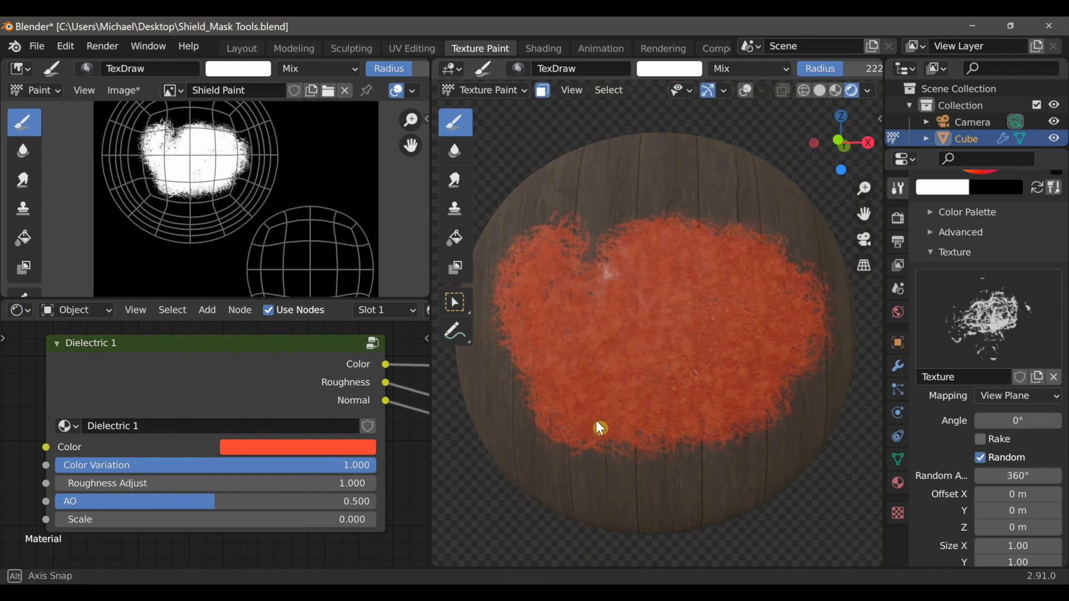
- Change the Dielectric 1 node's Color to orange
click(293, 447)
click(259, 267)
mouse_move(259, 267)
mouse_down()
mouse_move(317, 238)
mouse_move(272, 304)
mouse_up()
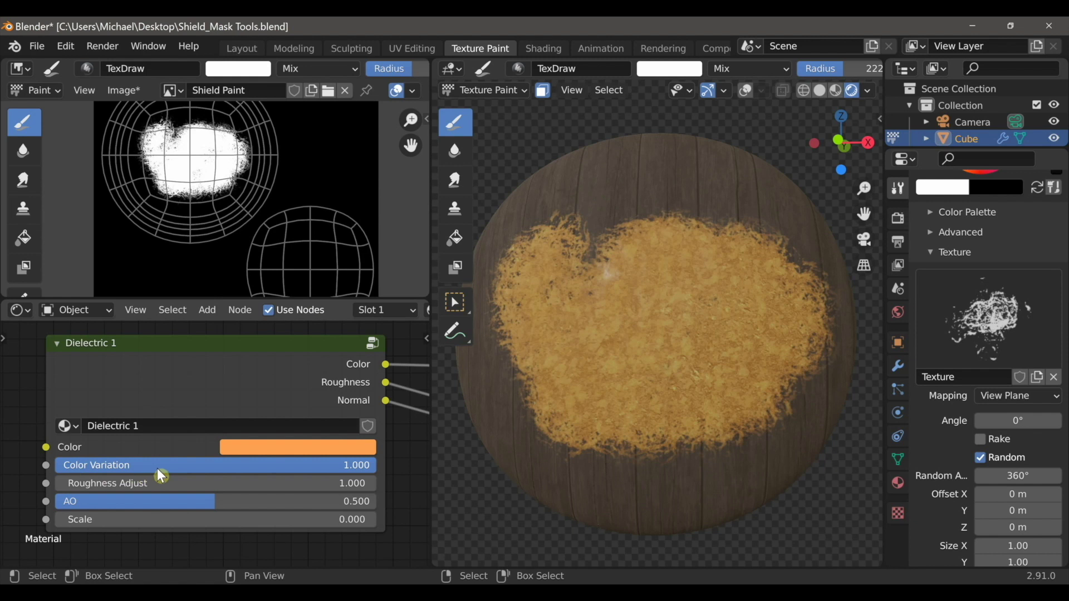
- Try Dielectric 1's Color Variation at 0.000, return it to 1.000 and inspect the paint on the shield
drag(226, 468, 56, 468)
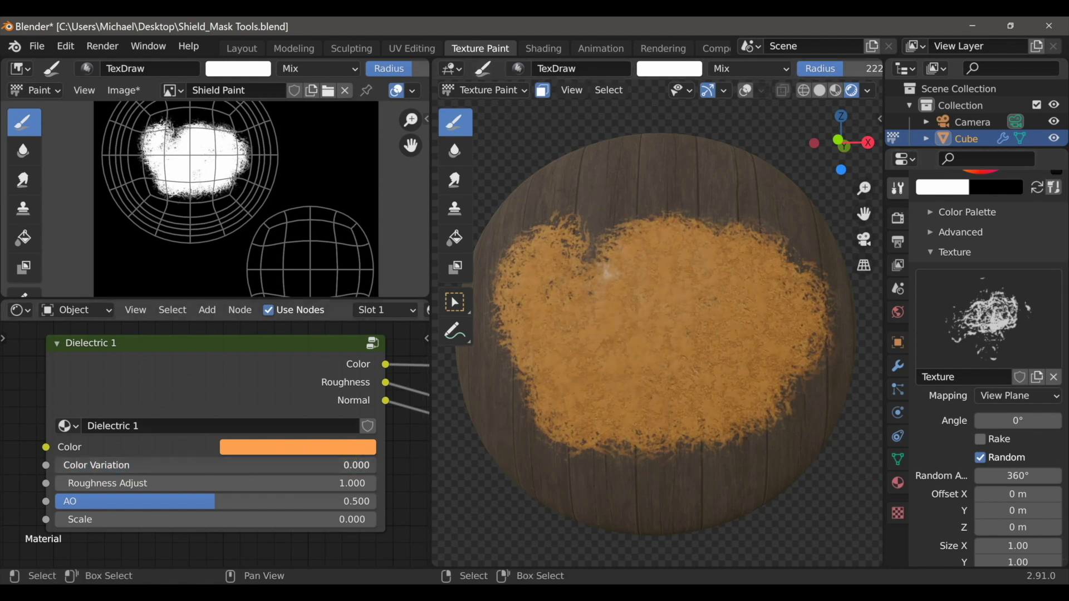
drag(222, 465, 384, 466)
middle_drag(594, 393, 597, 460)
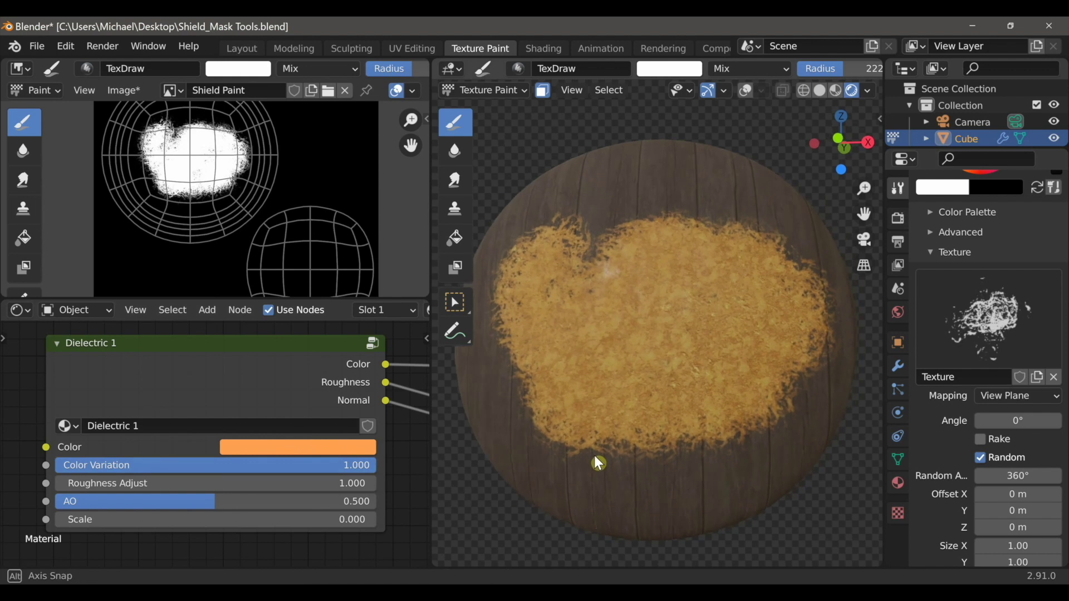
scroll(601, 415, up, 1)
middle_drag(601, 415, 556, 420)
scroll(576, 434, up, 1)
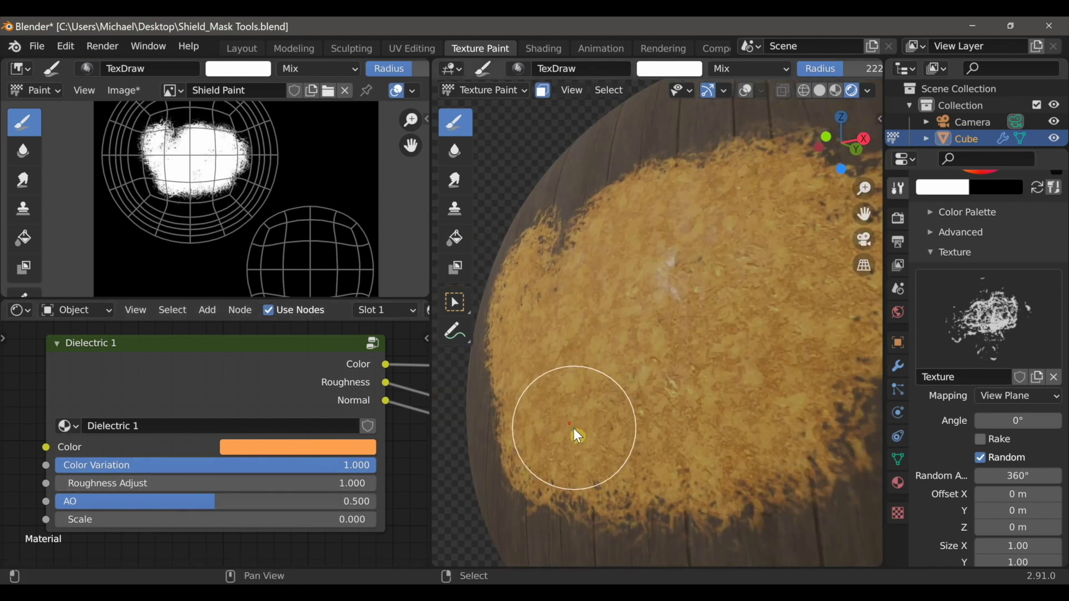
- Set Dielectric 1's Roughness Adjust to 1.800 and check the highlights on the paint
drag(190, 483, 151, 483)
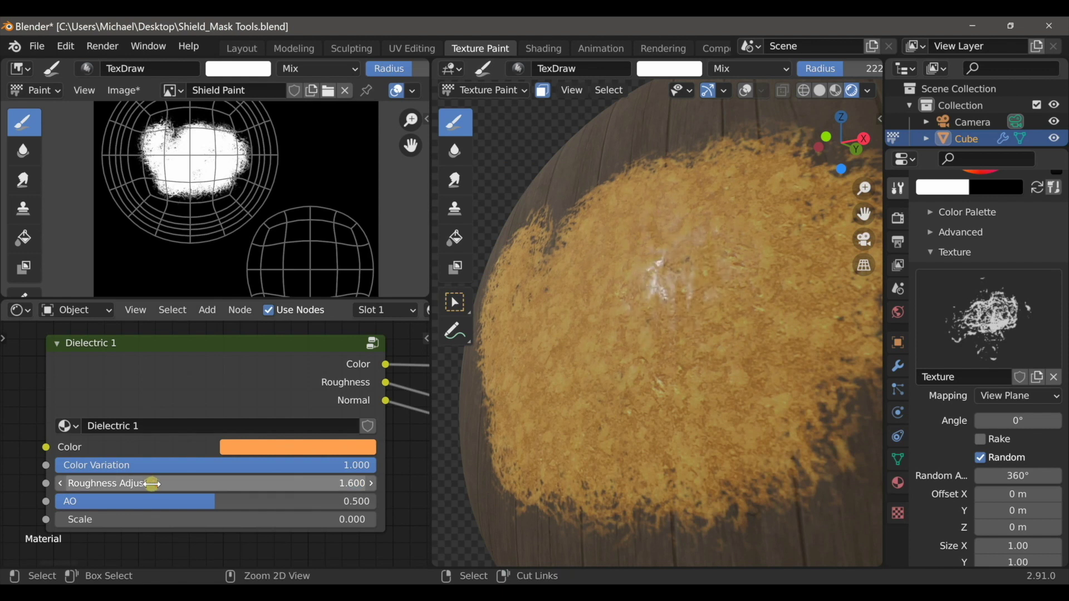
scroll(659, 415, down, 1)
middle_drag(658, 415, 698, 421)
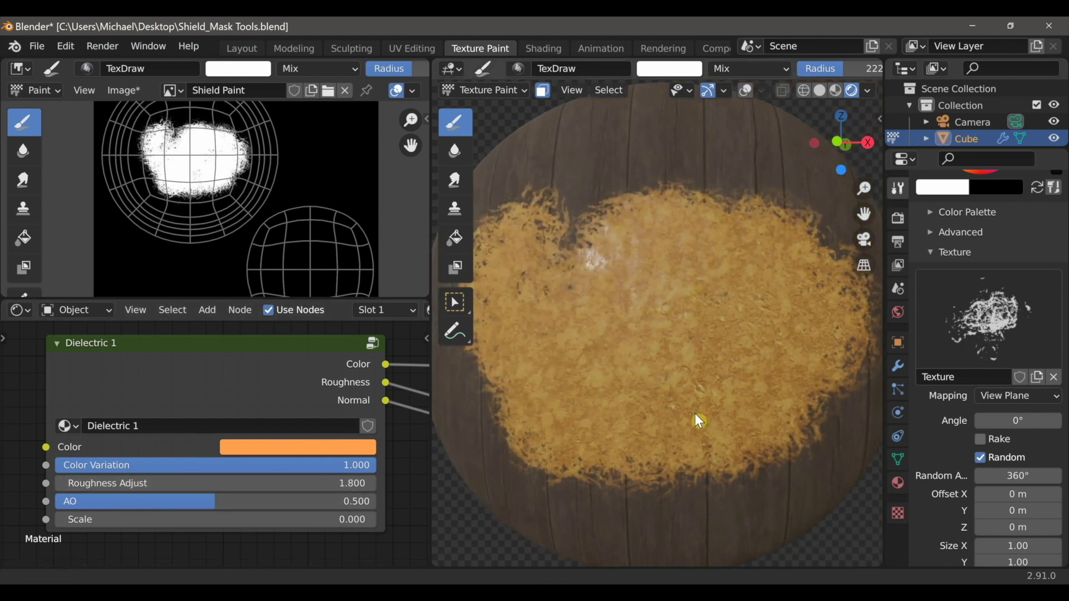
- Try a higher AO value on Dielectric 1 and cancel the change
drag(282, 501, 375, 501)
drag(295, 502, 377, 502)
right_click(377, 502)
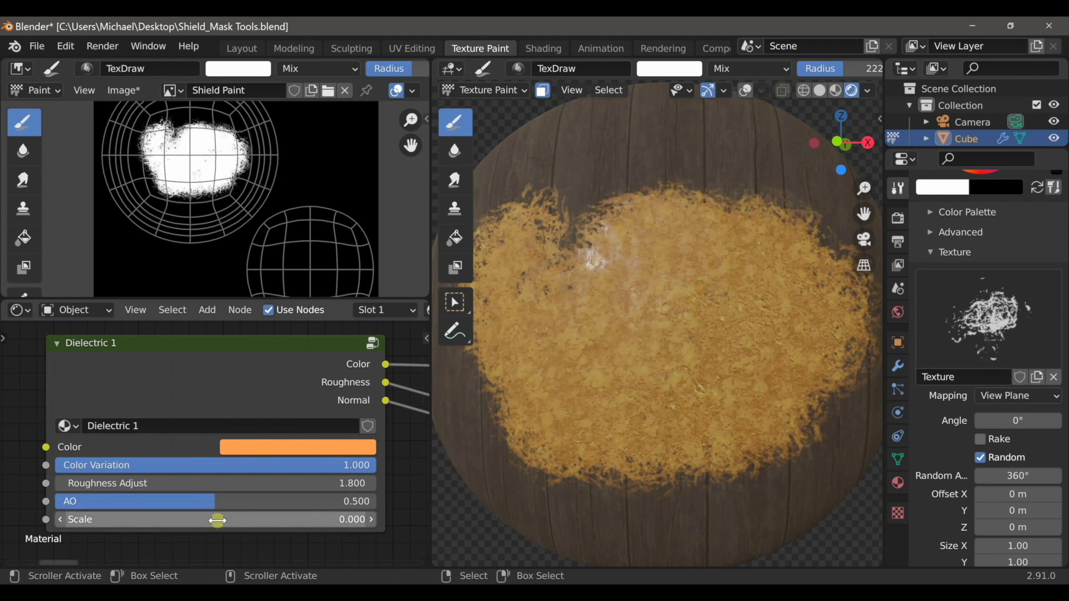
- Set Dielectric 1's Scale to 2.210
drag(171, 523, 323, 523)
mouse_move(224, 523)
mouse_down()
mouse_move(169, 523)
mouse_move(223, 520)
mouse_up()
scroll(631, 439, down, 1)
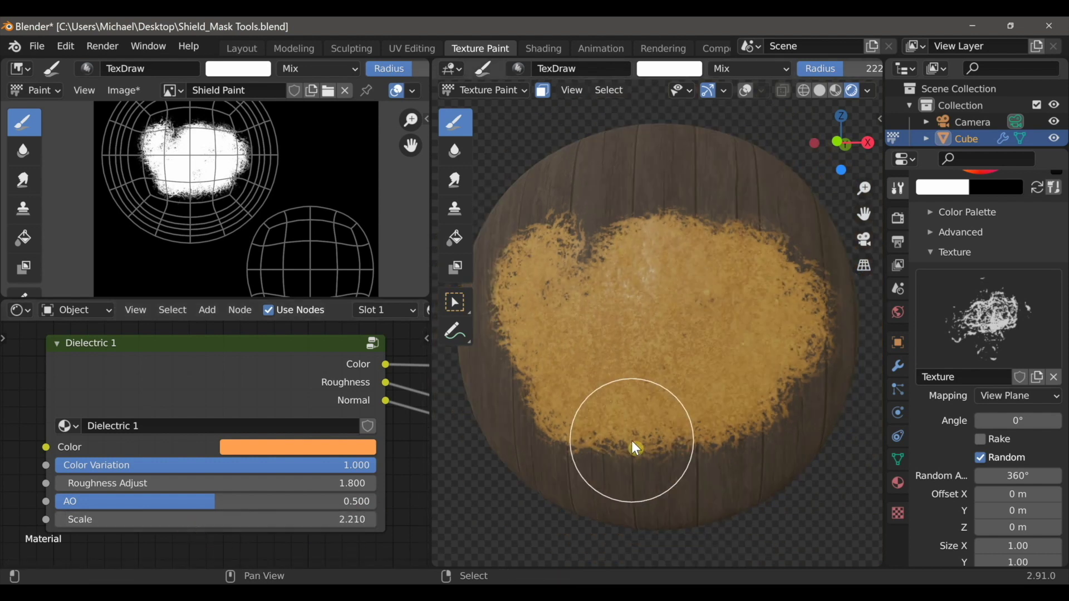
- Change Dielectric 1's Color to near-white and inspect the paint on the shield
click(266, 448)
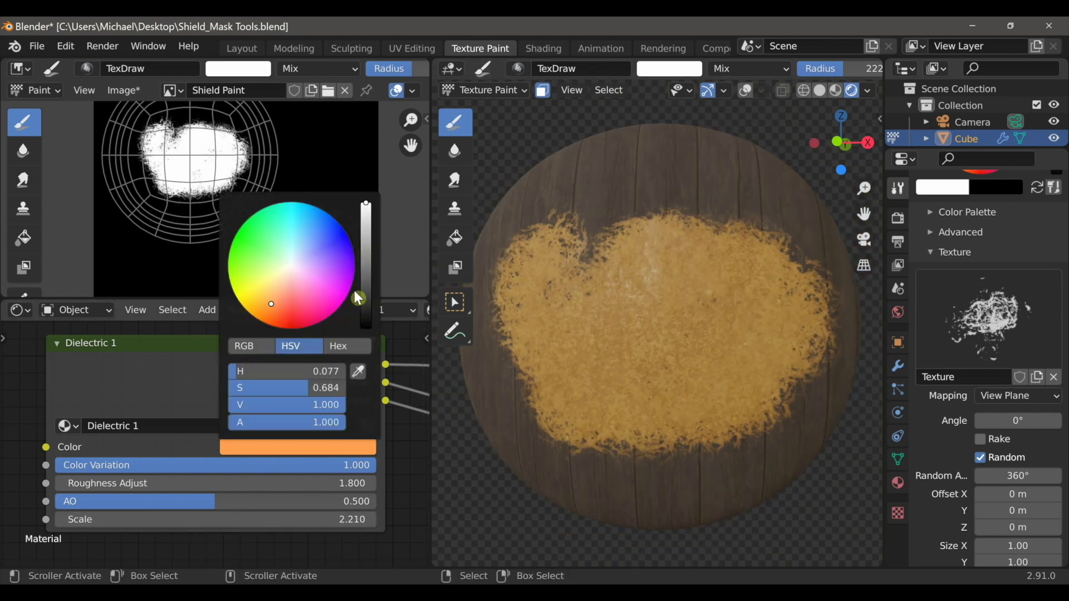
click(290, 268)
scroll(623, 385, up, 1)
middle_drag(624, 385, 652, 362)
scroll(657, 397, up, 1)
scroll(657, 360, down, 3)
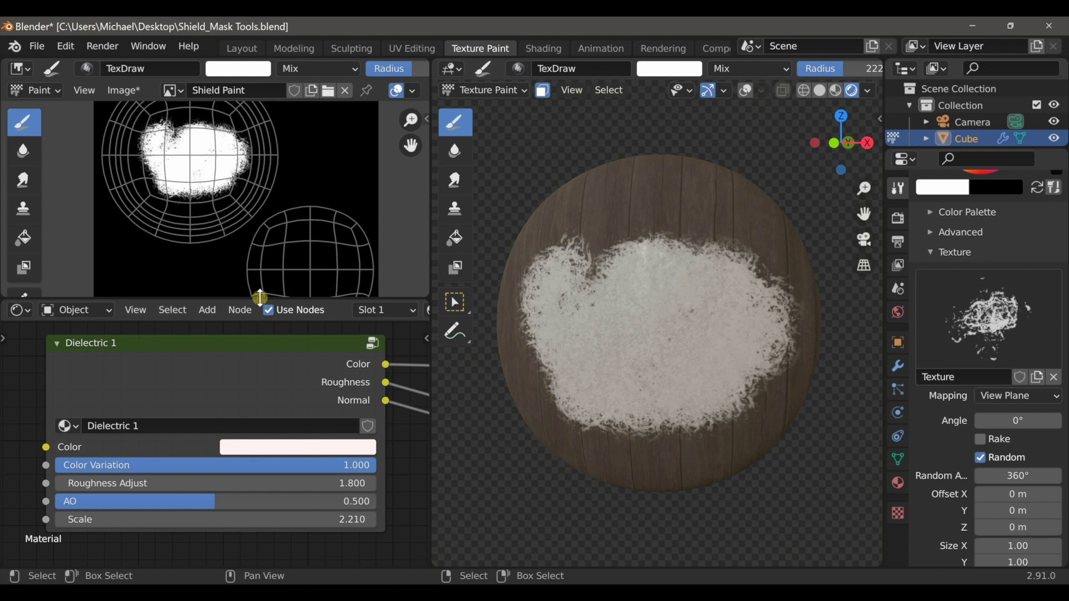
- Enlarge the Shader Editor and set Normal Blend to 1.000 on the shield's first Mask_Base_Preset
drag(260, 298, 260, 127)
middle_drag(318, 311, 55, 468)
mouse_move(249, 381)
middle_down()
mouse_move(220, 403)
mouse_move(262, 341)
mouse_move(241, 372)
middle_up()
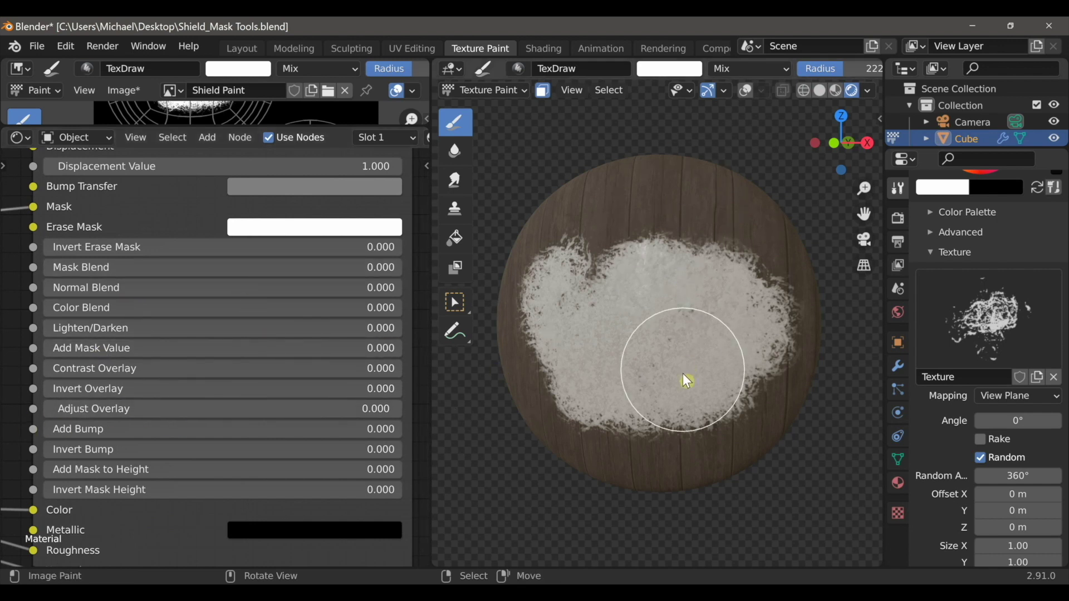
scroll(662, 337, up, 3)
mouse_move(691, 326)
shift+middle_down()
mouse_move(700, 356)
mouse_move(673, 335)
shift+middle_up()
drag(240, 288, 401, 288)
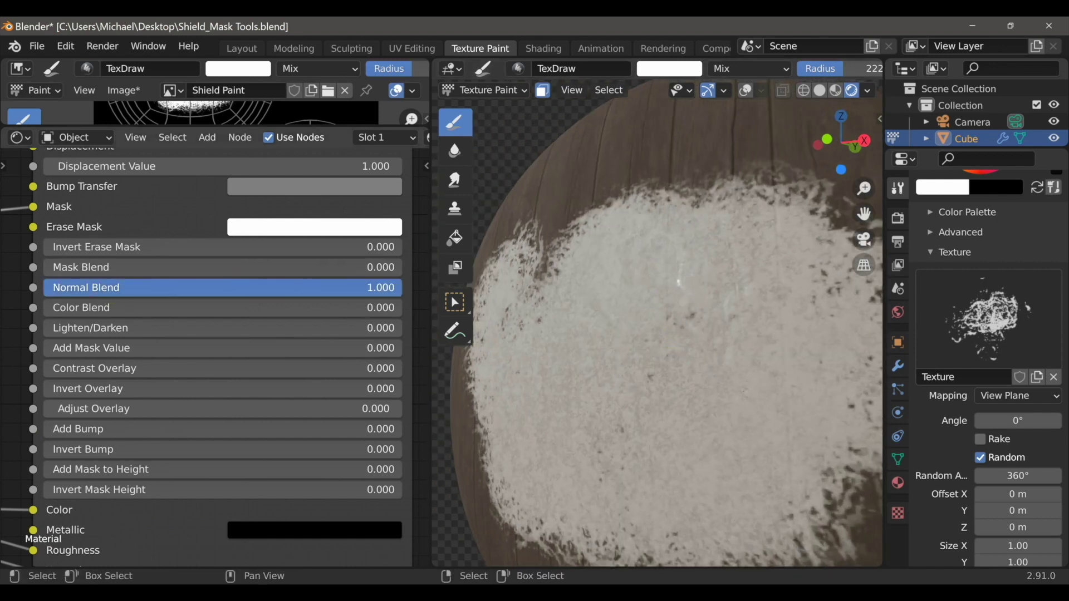
shift+middle_drag(616, 320, 600, 283)
scroll(600, 282, up, 1)
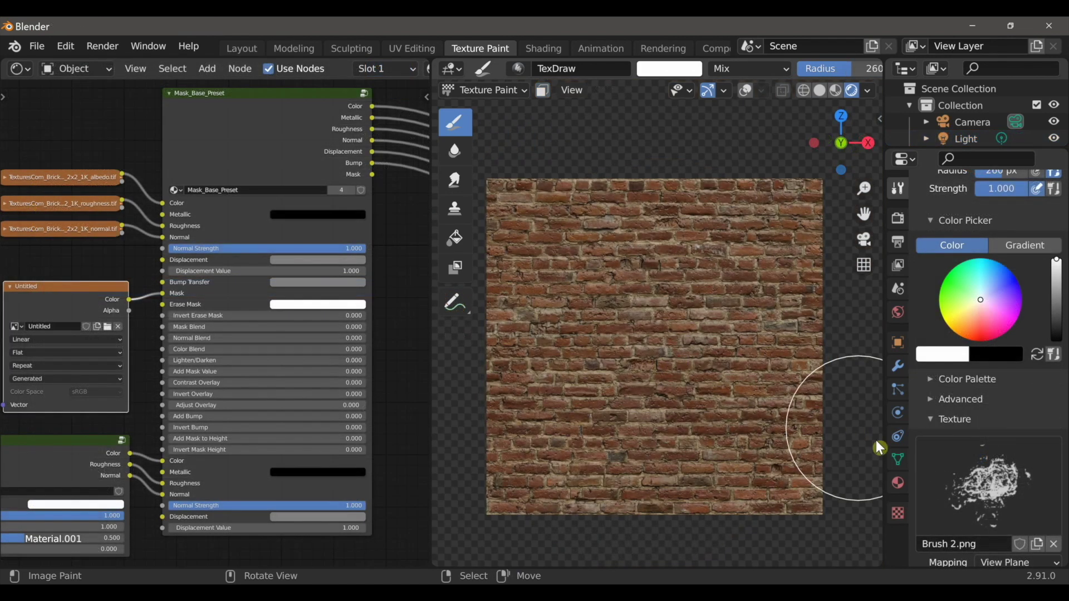
- In the brick wall scene, choose the Brush 2.png texture and paint plaster over the bricks, enlarging the brush radius to 416 px
click(968, 475)
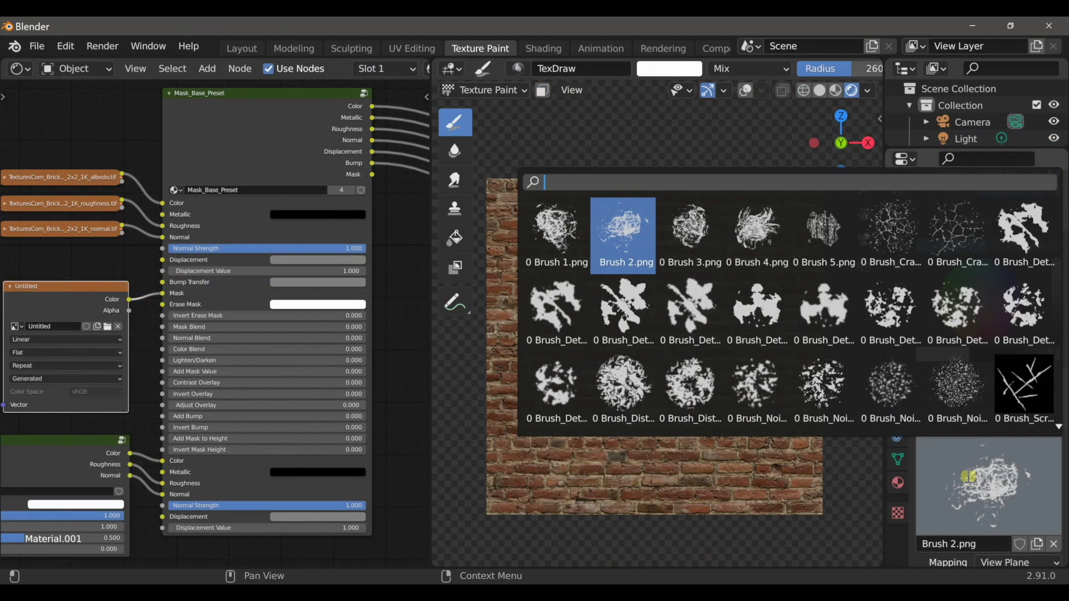
click(617, 243)
mouse_move(772, 402)
mouse_down()
mouse_move(647, 376)
mouse_move(530, 405)
mouse_move(623, 296)
mouse_move(767, 239)
mouse_move(507, 305)
mouse_move(811, 536)
mouse_move(820, 467)
mouse_up()
key(f)
click(693, 383)
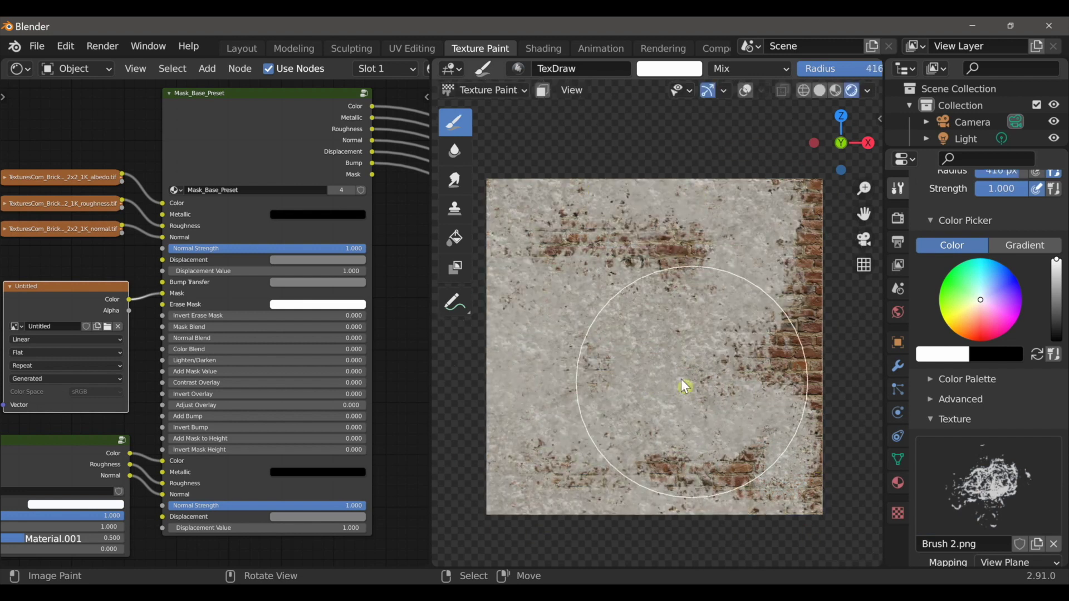
- Set Normal Blend to 1.000 on the brick wall's Mask_Base_Preset and inspect the wall from an angle
drag(209, 339, 409, 338)
mouse_move(666, 408)
middle_down()
mouse_move(633, 420)
mouse_move(613, 374)
mouse_move(748, 377)
mouse_move(670, 360)
mouse_move(629, 379)
middle_up()
key(KP_1)
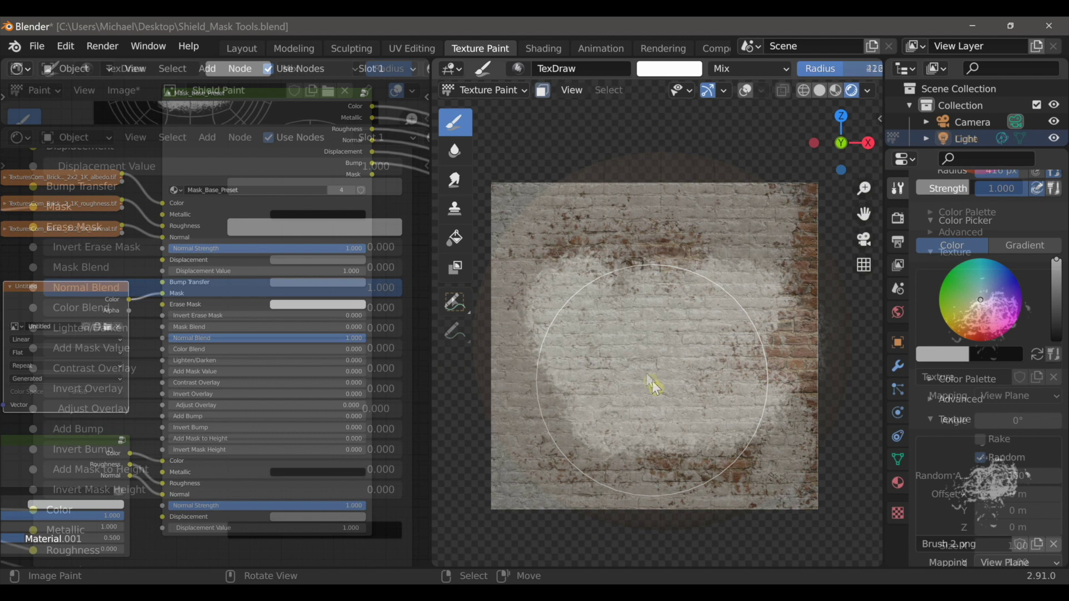
- Back on the shield, set the mask preset's Contrast Overlay to 1.000 and Adjust Overlay to 1.840
drag(98, 368, 349, 389)
mouse_move(84, 411)
mouse_down()
mouse_move(239, 410)
mouse_move(185, 410)
mouse_up()
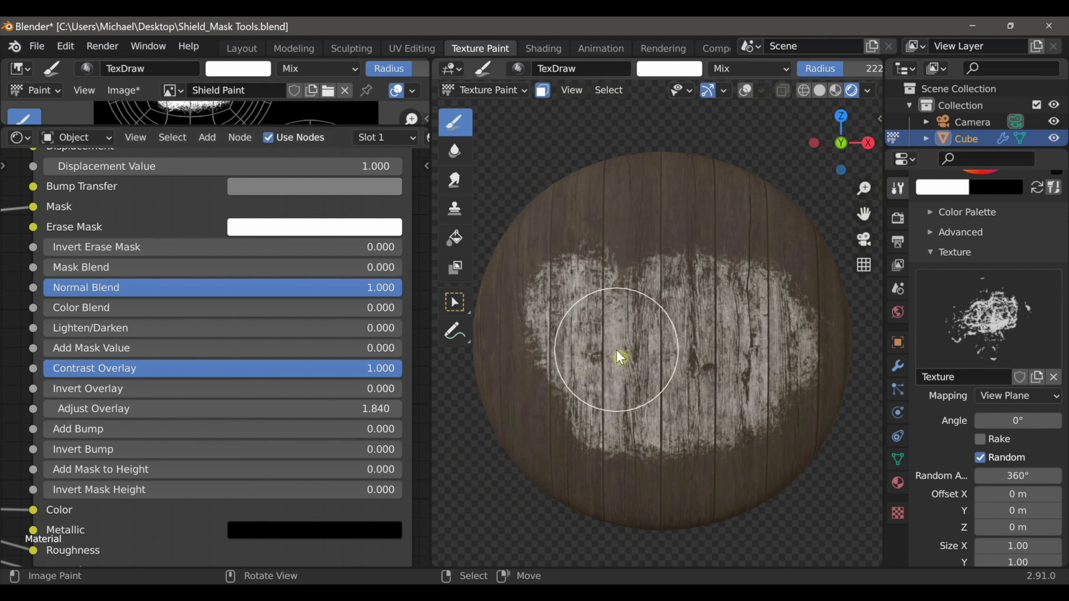
shift+middle_drag(689, 410, 674, 394)
- Paint more of the shield's wooden surface with the white mask brush
mouse_move(716, 437)
mouse_down()
mouse_move(683, 441)
mouse_move(796, 286)
mouse_move(640, 178)
mouse_move(561, 183)
mouse_move(502, 342)
mouse_move(545, 457)
mouse_move(683, 449)
mouse_move(725, 389)
mouse_up()
shift+middle_drag(725, 389, 729, 397)
scroll(991, 295, up, 2)
- Erase paint along the shield's right side with a black brush, then restore the brush colour to white
drag(1056, 189, 1057, 265)
mouse_move(821, 240)
mouse_down()
mouse_move(795, 336)
mouse_move(804, 432)
mouse_up()
drag(1057, 263, 1057, 182)
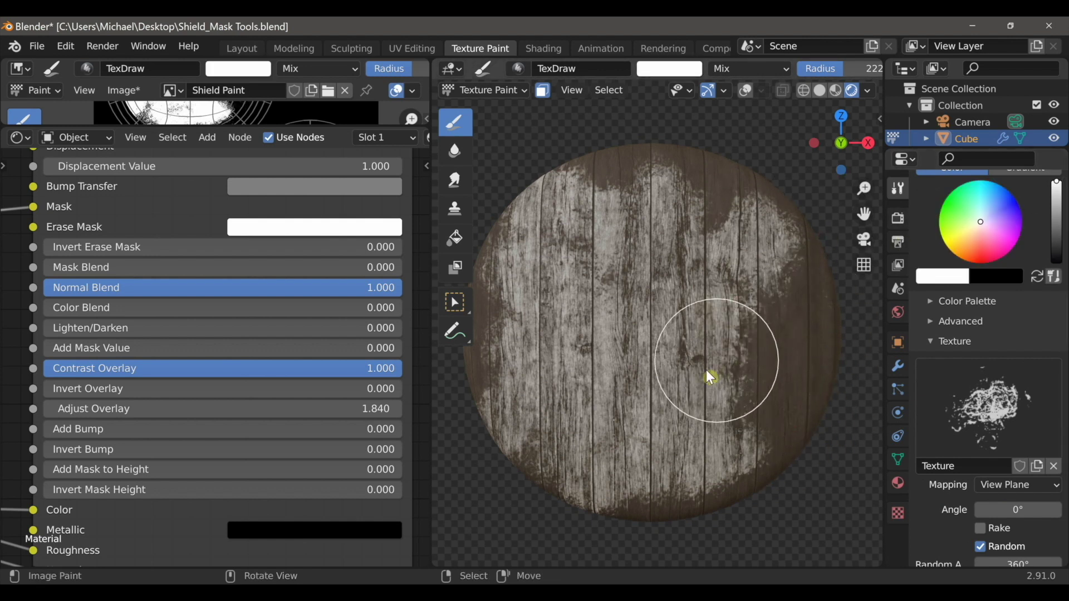
- Paint white back over the shield's lower and upper right areas and inspect the worn paint
drag(774, 428, 677, 431)
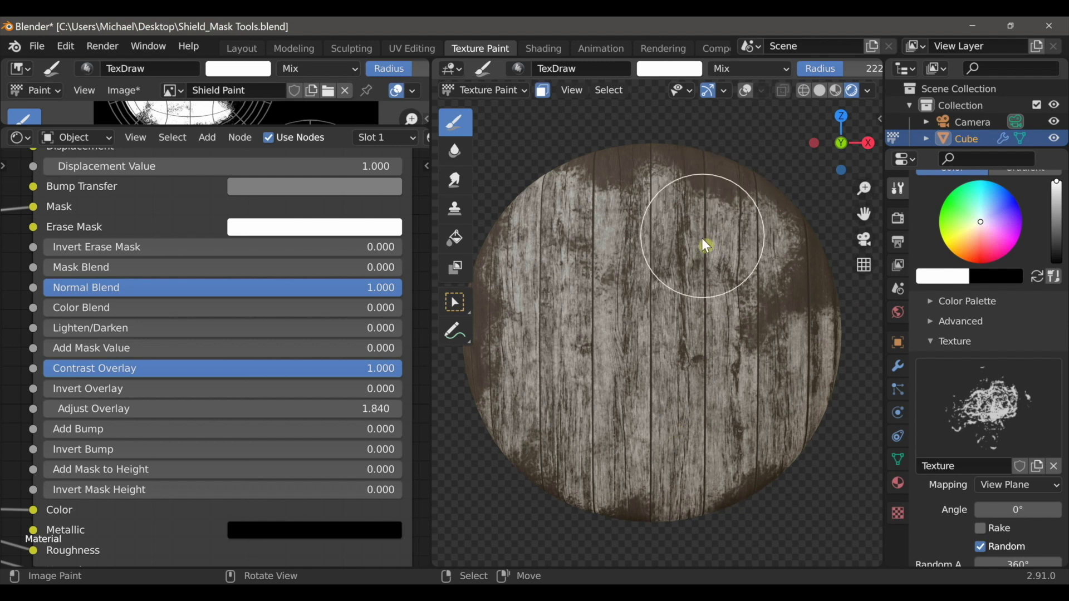
drag(702, 238, 797, 206)
shift+middle_drag(715, 310, 735, 297)
shift+middle_drag(655, 310, 648, 309)
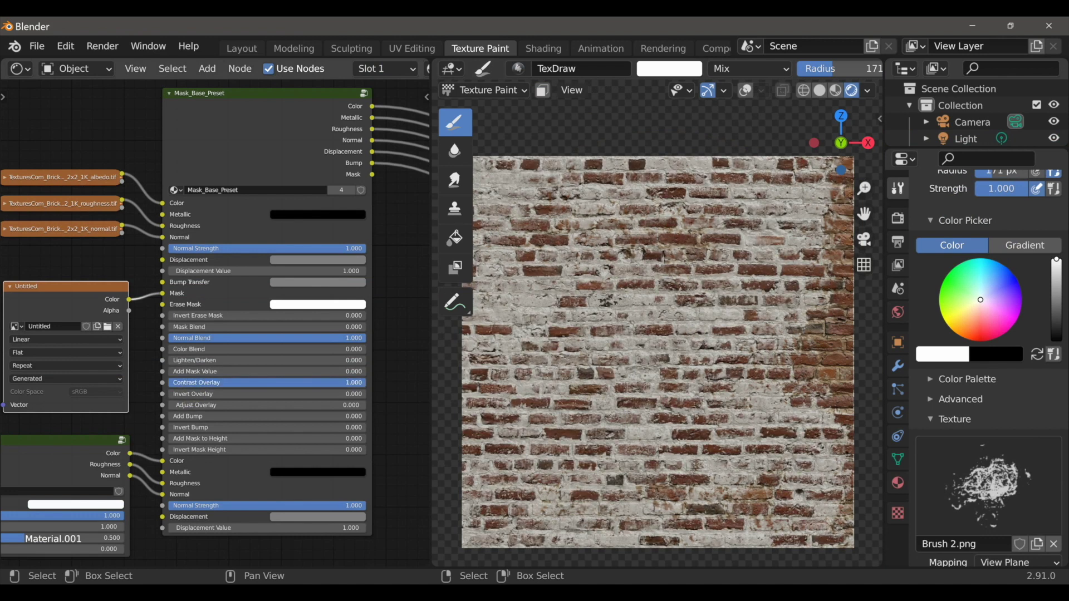
- In the brick wall scene, set the mask preset's Invert Overlay to 1.000 and vary its Adjust Overlay
drag(224, 394, 365, 394)
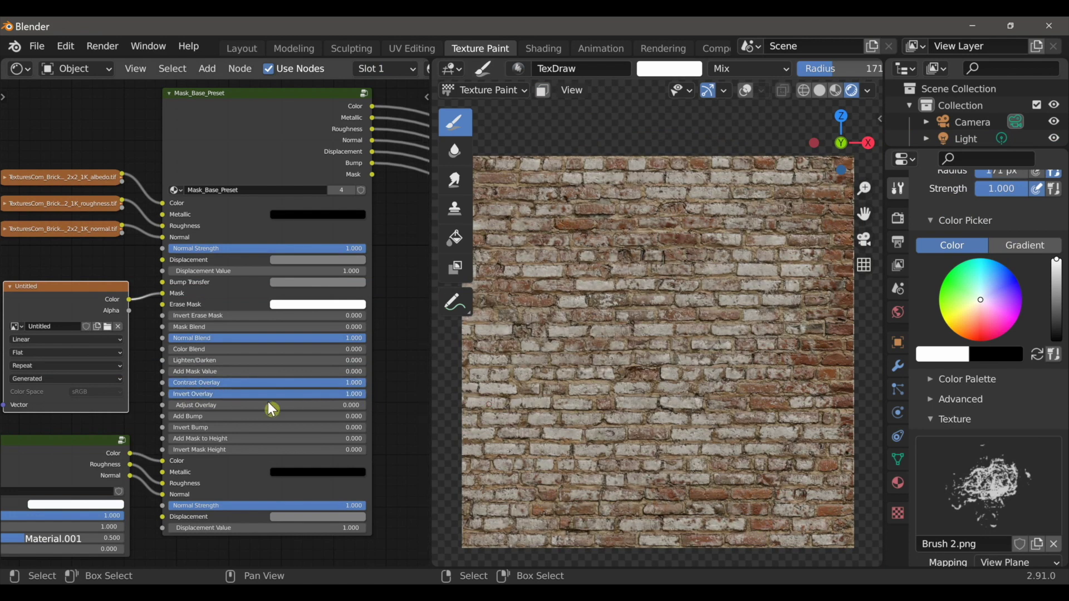
mouse_move(268, 405)
mouse_down()
mouse_move(295, 405)
mouse_move(223, 405)
mouse_move(290, 405)
mouse_move(266, 406)
mouse_up()
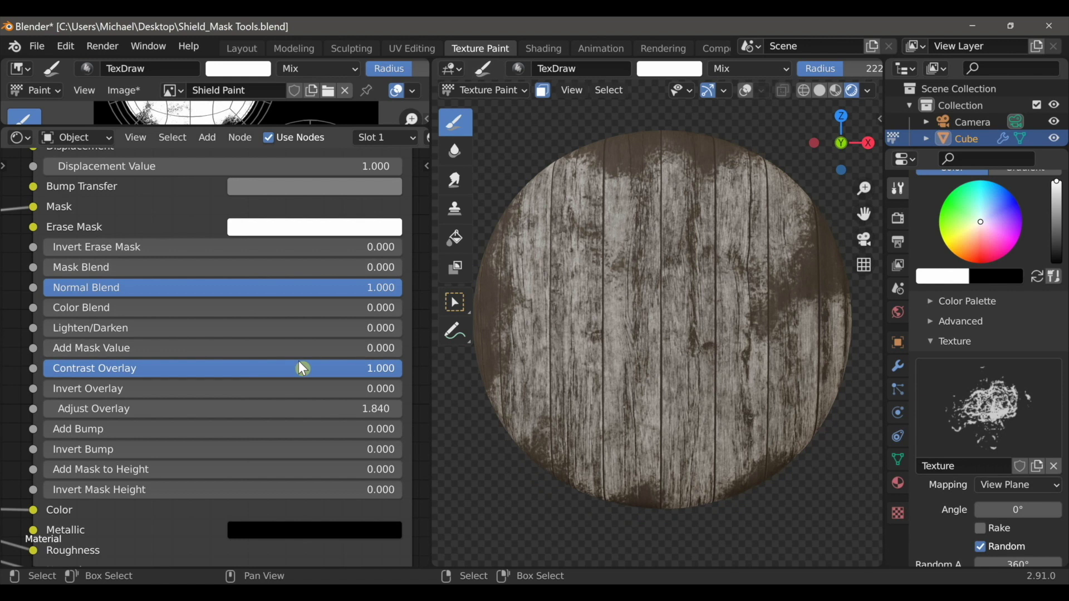
- Enlarge the image editor over the shield's nodes and save the Shield Paint image
drag(307, 128, 279, 548)
click(127, 92)
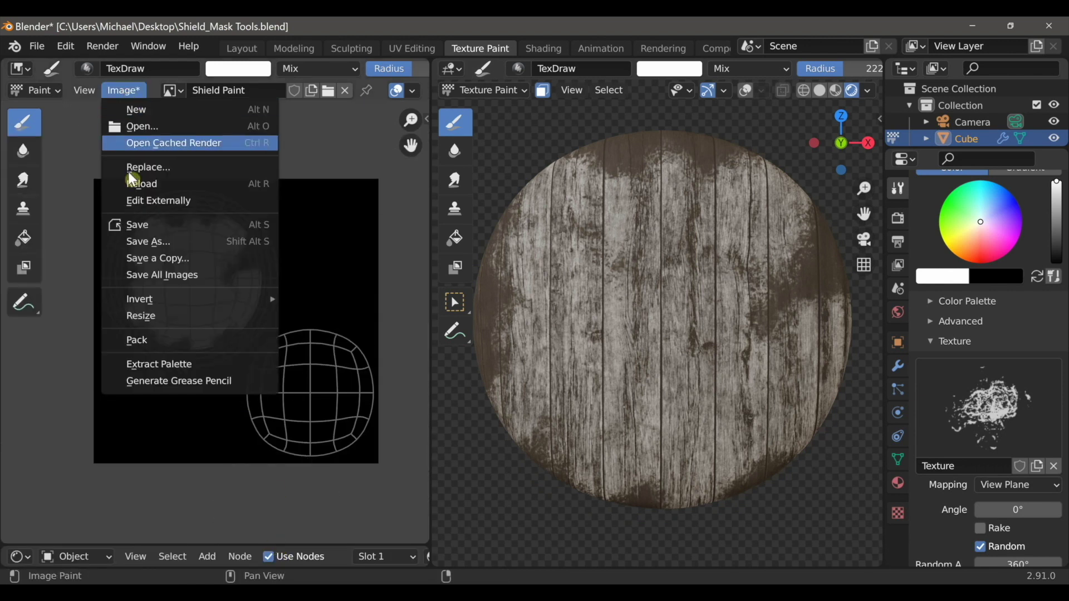
click(137, 224)
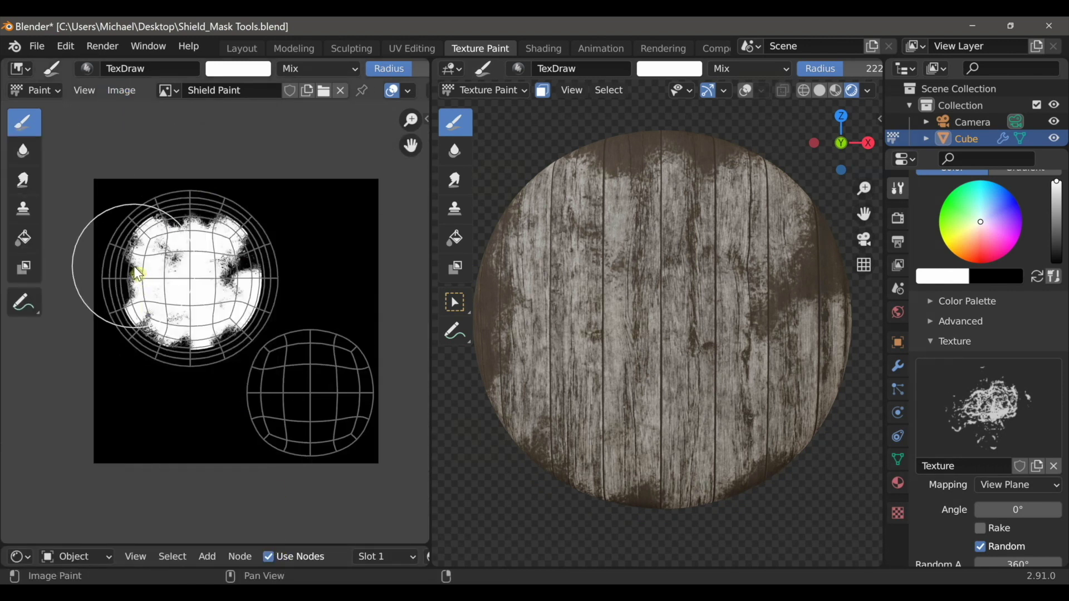
- Return to the Layout workspace, frame the shield's Mask_Base_Preset nodes and bring up the Mask Tools shader options
click(241, 48)
scroll(295, 288, down, 3)
middle_drag(327, 289, 326, 314)
scroll(330, 322, up, 2)
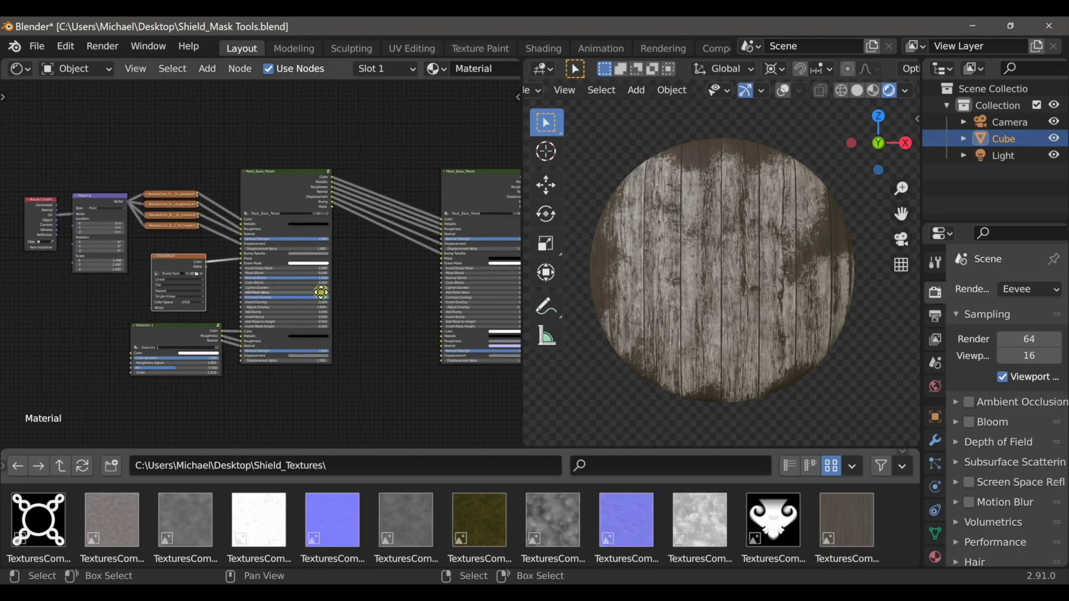
middle_drag(419, 285, 307, 292)
scroll(308, 293, up, 1)
key(n)
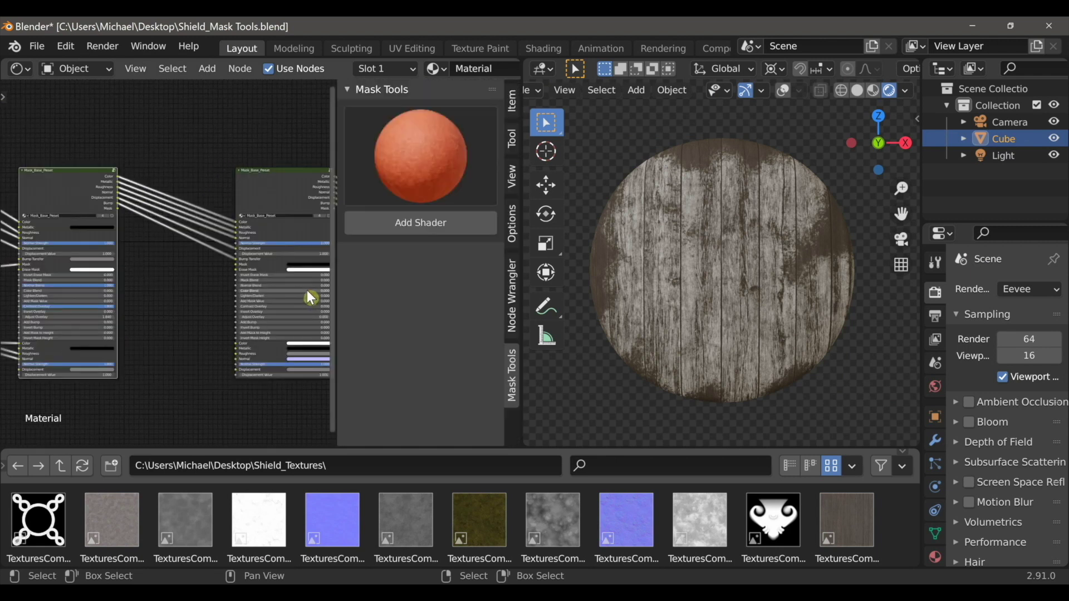
- Add the Mask Tools Steel shader to the shield's material and place it beside the mask preset for the metal layer
click(448, 192)
click(640, 409)
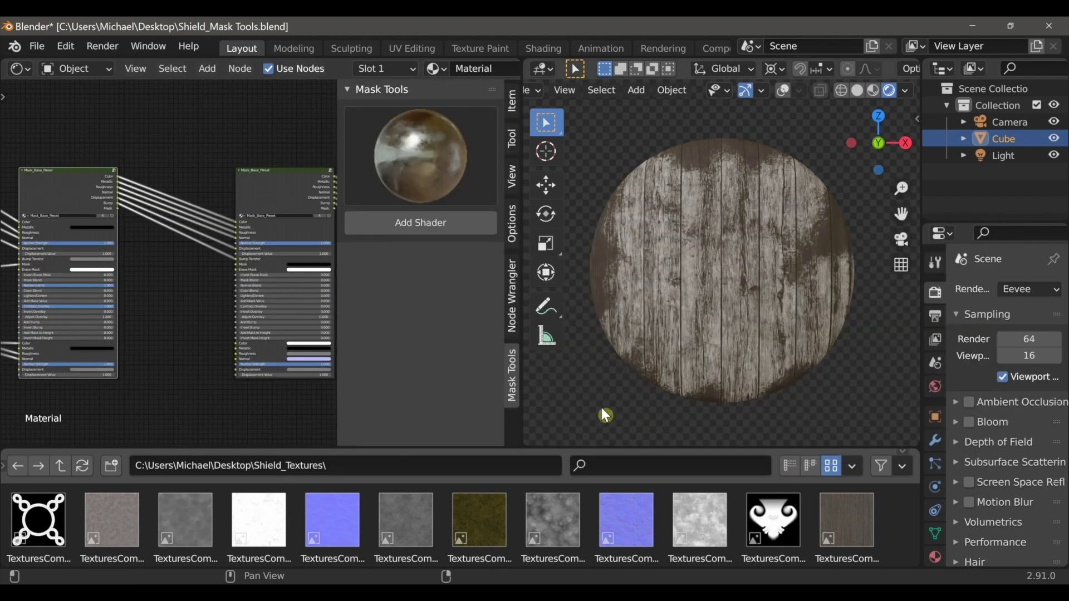
click(436, 228)
scroll(302, 305, down, 2)
scroll(303, 308, down, 2)
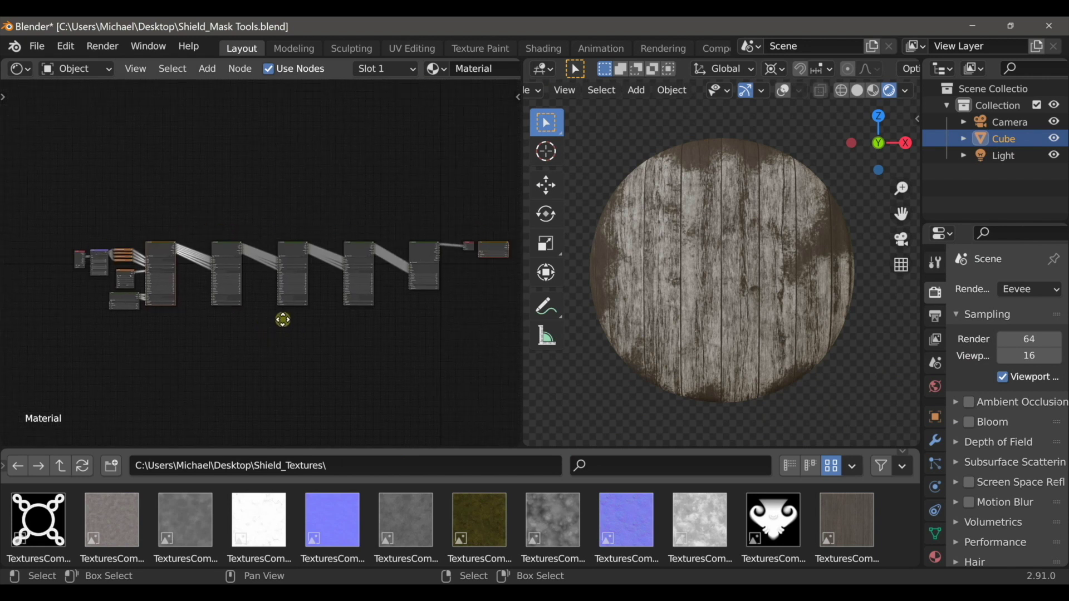
drag(452, 254, 153, 297)
- Connect the Steel node's Color, Metallic, Roughness and Normal outputs to the matching lower inputs of the Mask_Base_Preset node
scroll(162, 298, up, 2)
middle_drag(178, 301, 313, 143)
scroll(277, 224, up, 6)
middle_drag(253, 307, 260, 186)
middle_drag(320, 363, 324, 281)
drag(321, 291, 334, 316)
ctrl+right_drag(330, 326, 334, 332)
drag(320, 321, 334, 326)
- Add an Image Texture node just above the Steel node, beside the mask preset
middle_drag(239, 191, 283, 249)
key(shift+a)
mouse_move(248, 249)
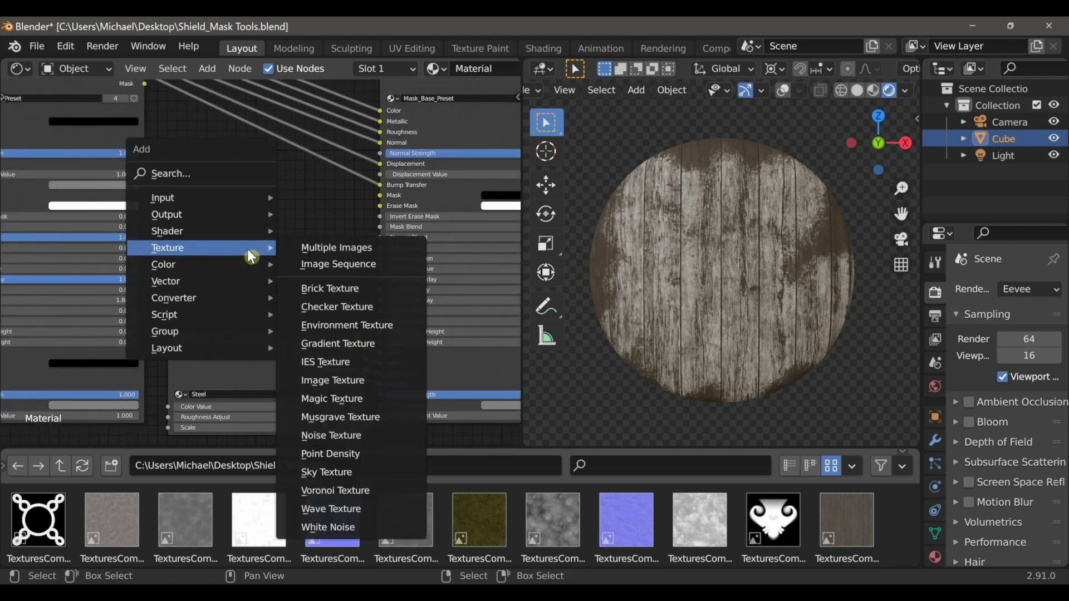
click(332, 380)
click(213, 210)
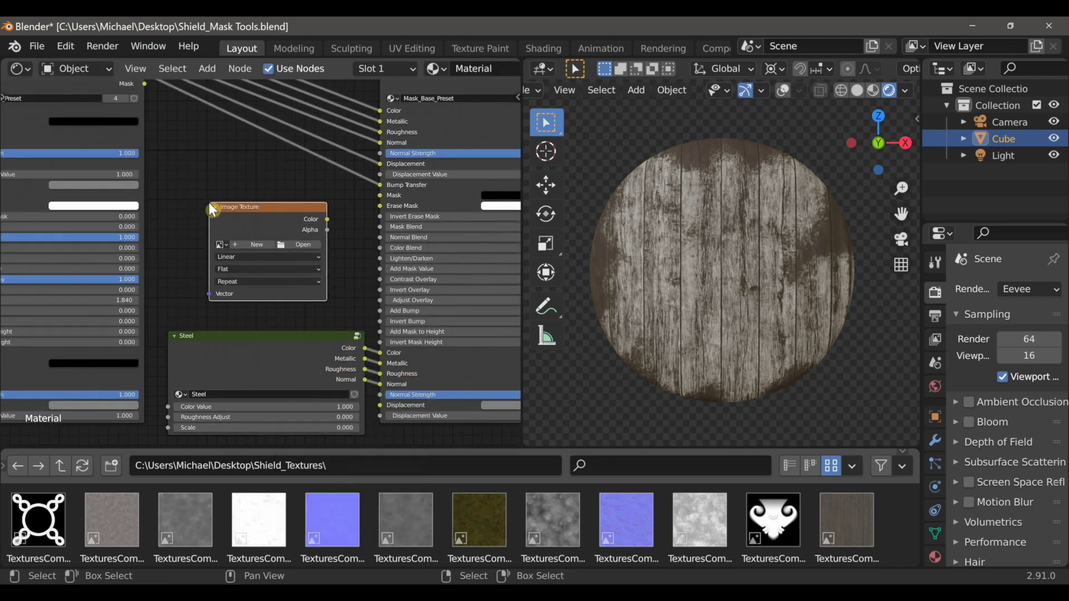
- Create a blank 4096 x 4096 px image named Shield Metal in the new node and connect its Color to the preset's Mask input
click(249, 244)
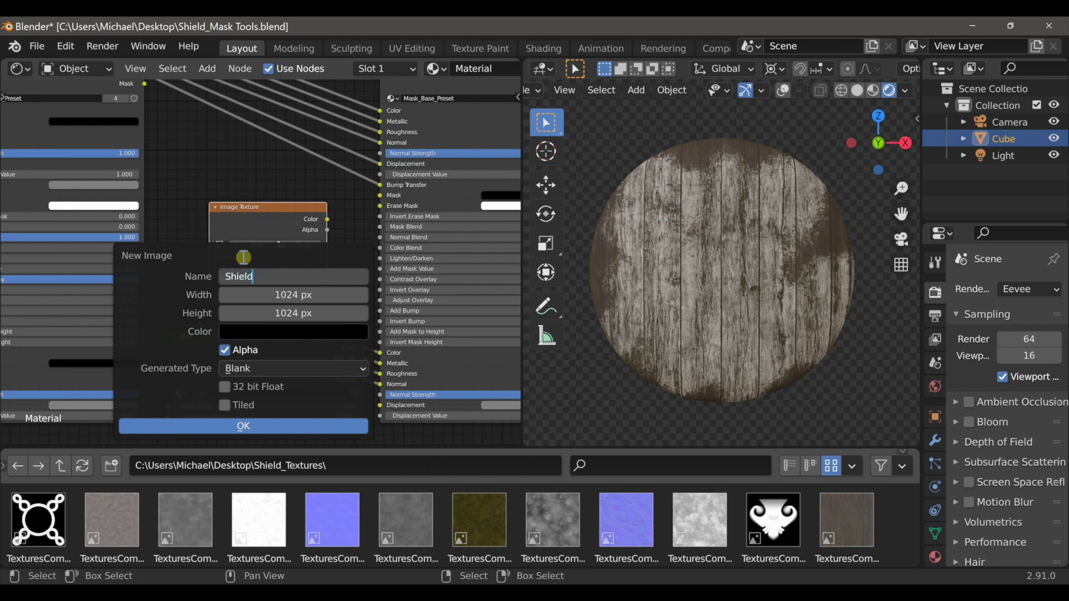
click(273, 295)
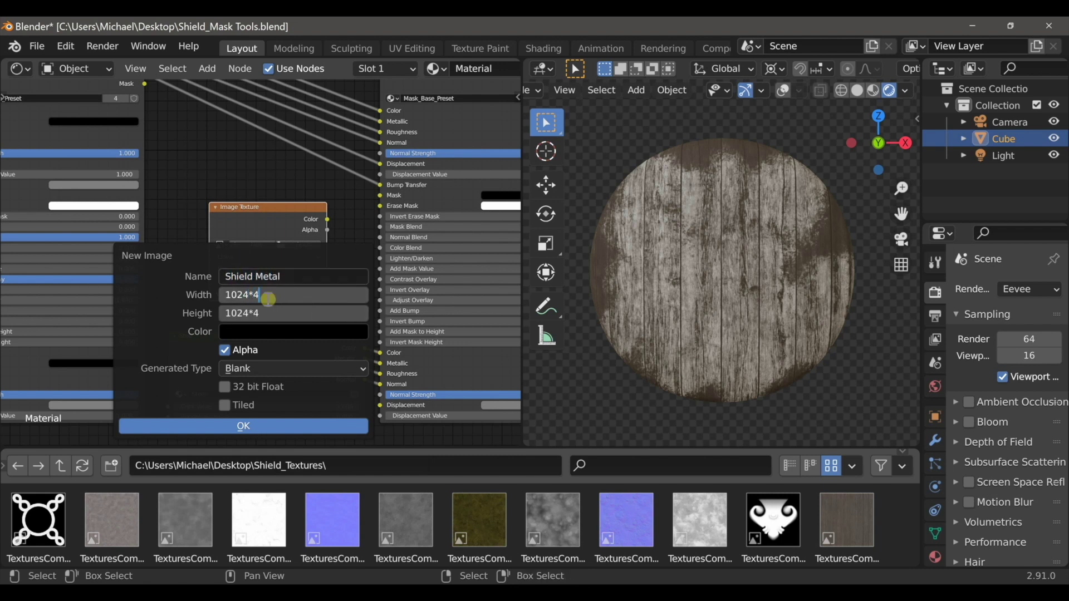
key(Return)
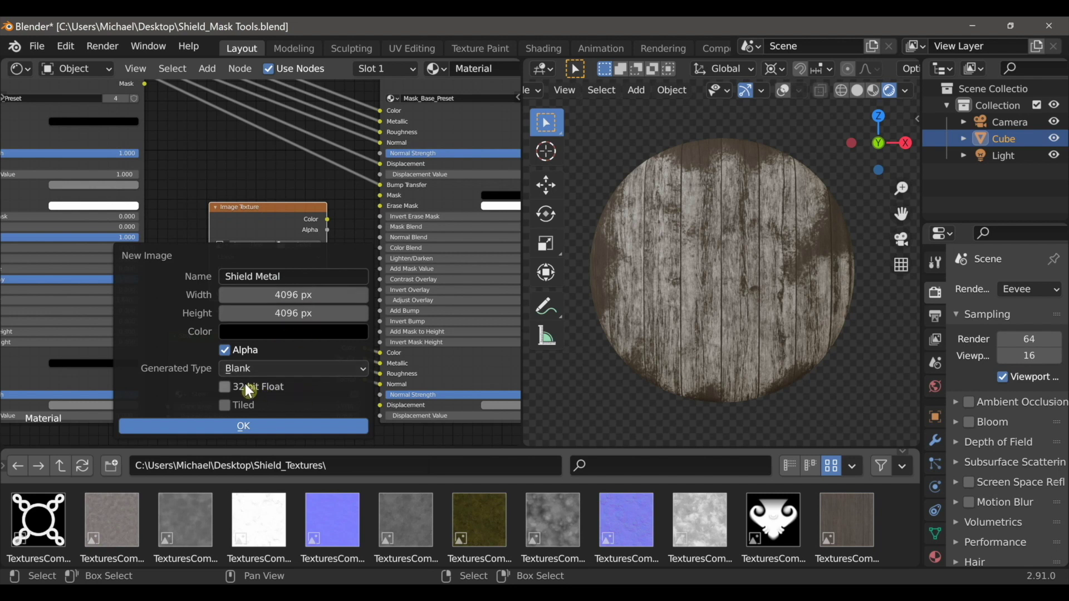
click(241, 435)
drag(328, 220, 380, 196)
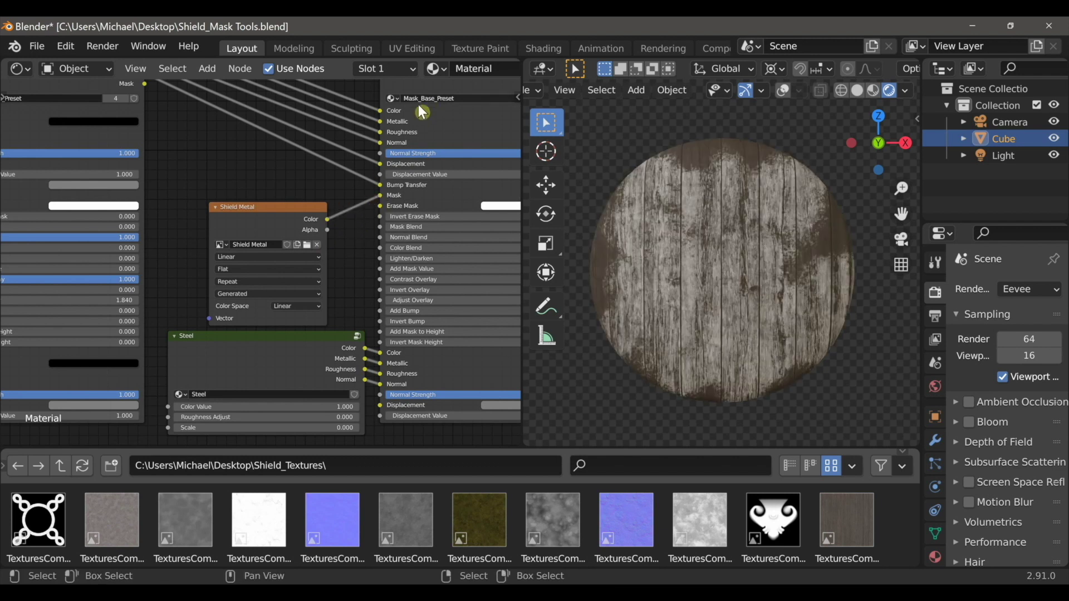
- In the Texture Paint workspace, remove the brush's texture and set its falloff curve to the round preset
click(481, 50)
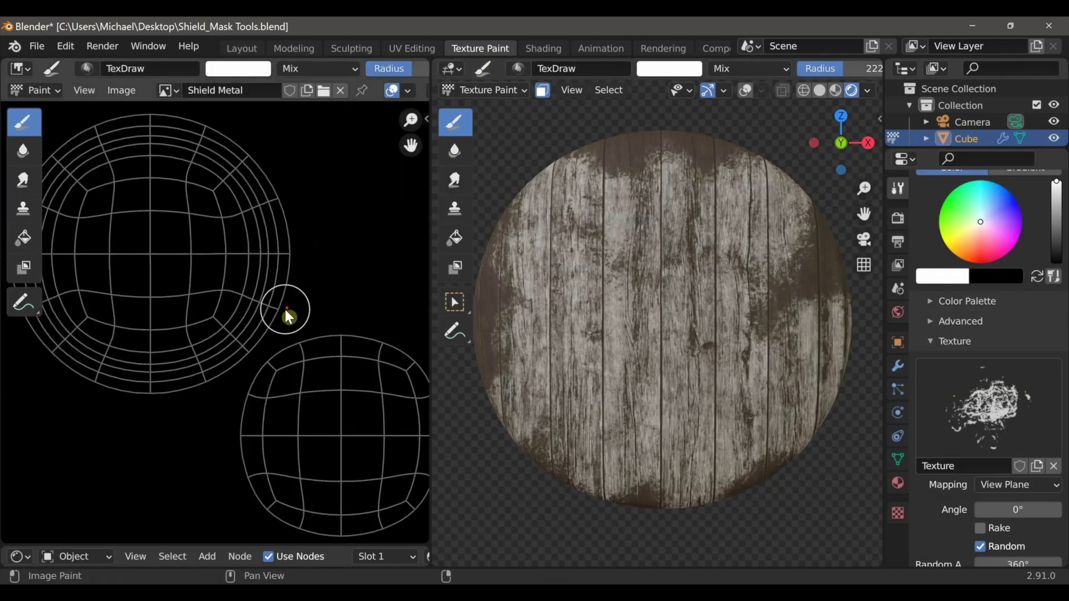
click(1053, 467)
scroll(997, 518, down, 4)
scroll(994, 540, down, 5)
click(941, 468)
scroll(941, 474, down, 4)
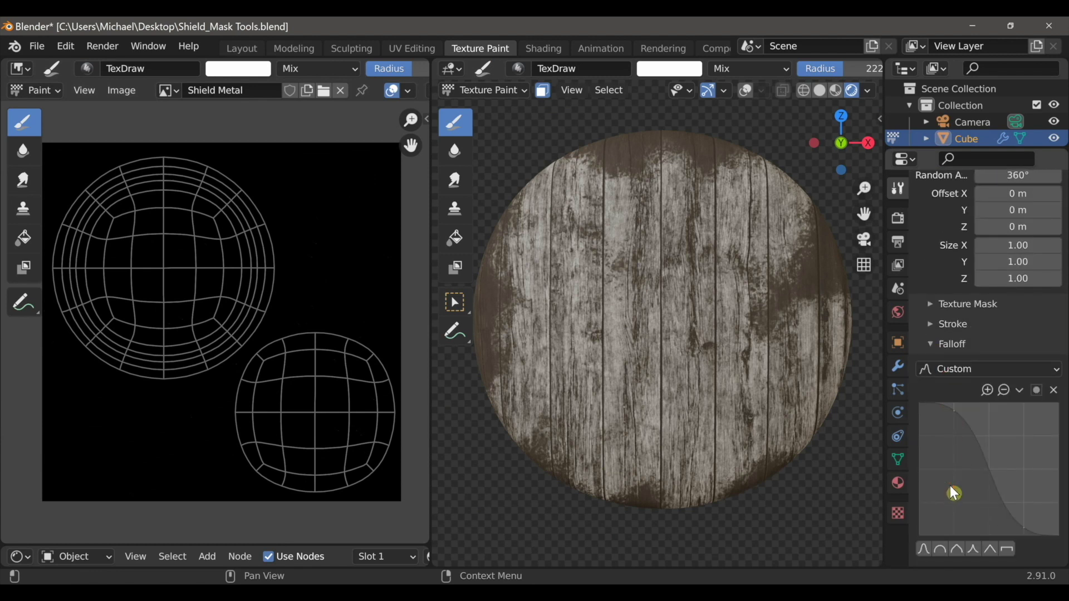
scroll(950, 483, down, 2)
scroll(957, 471, down, 2)
click(941, 475)
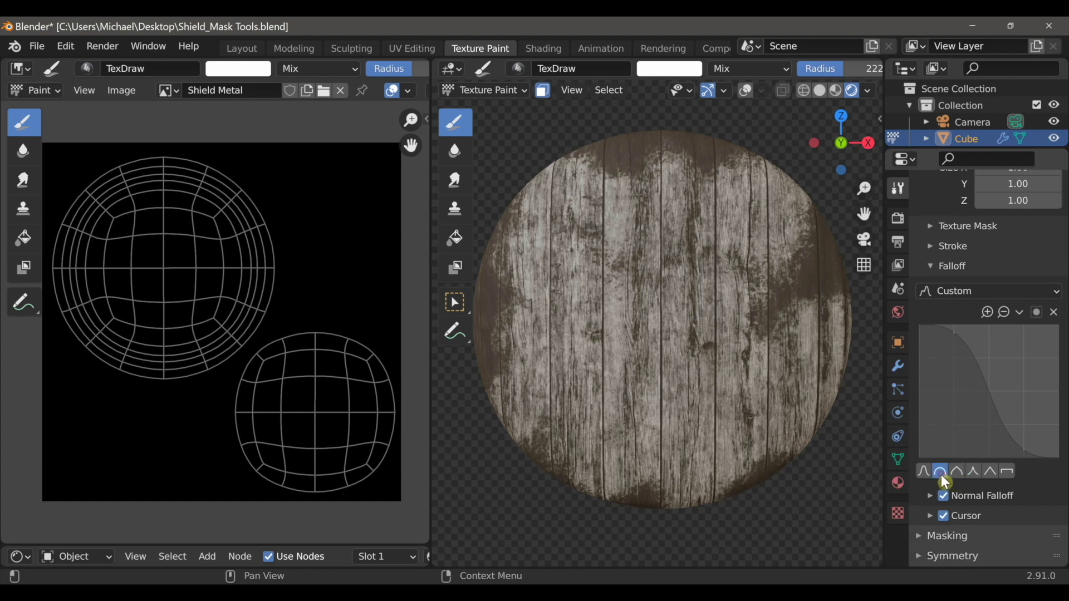
- Show the viewport overlays, set the brush radius to 137 px and paint a white dot at the shield's exact center
key(f)
click(665, 315)
key(shift+alt+z)
scroll(527, 346, down, 2)
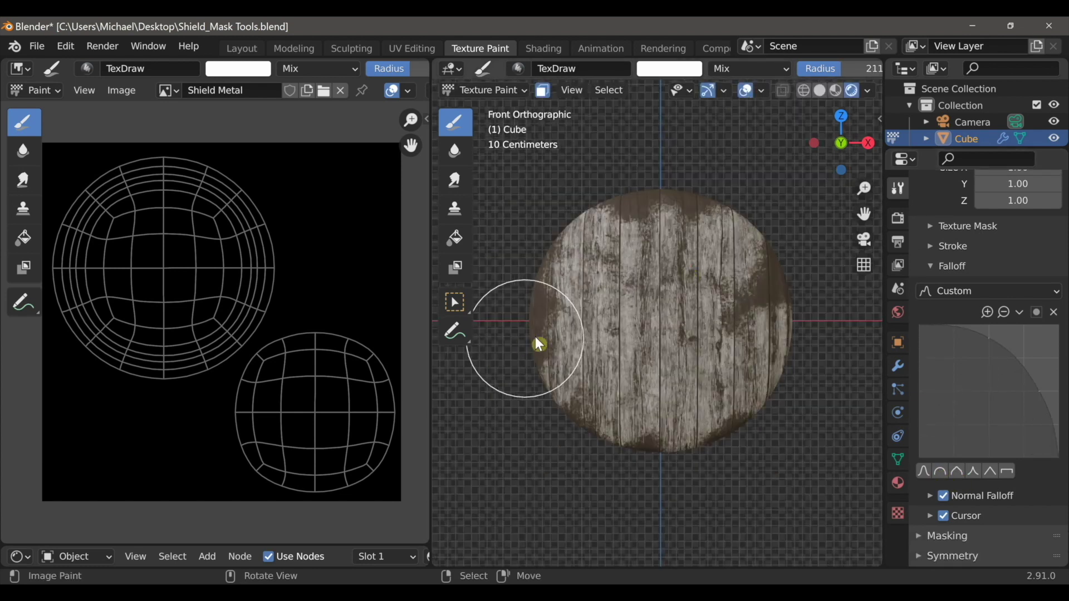
key(f)
click(656, 318)
key(f)
click(659, 321)
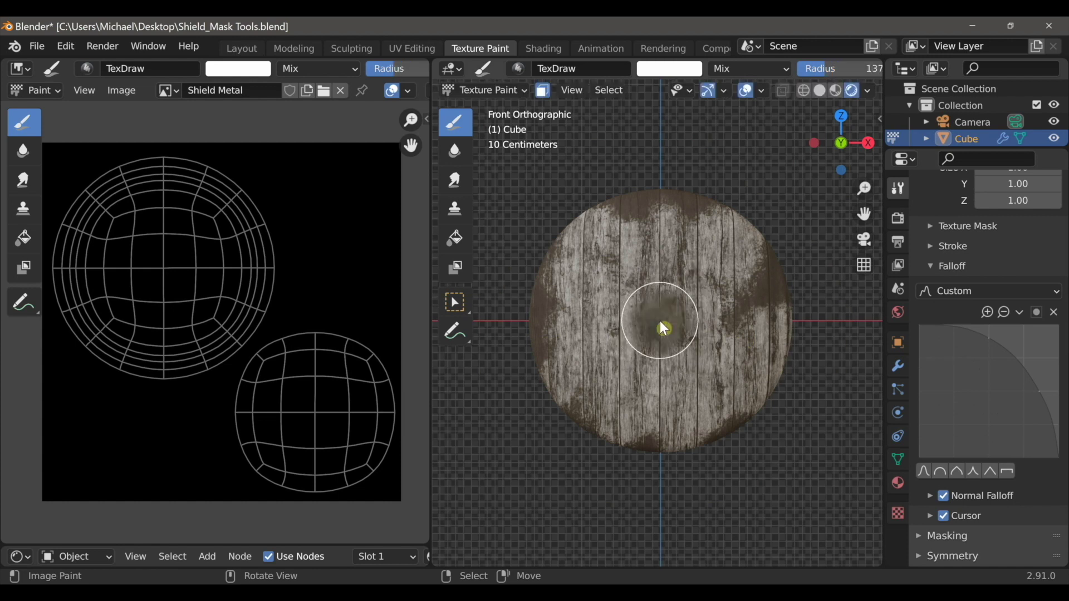
click(659, 320)
scroll(700, 432, up, 3)
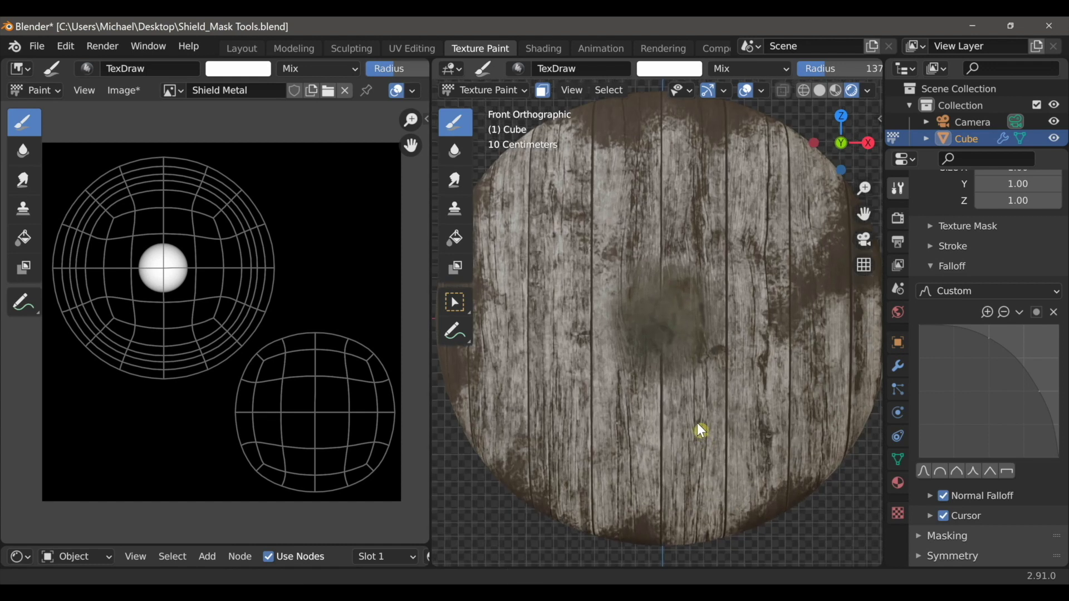
- Enlarge the node editor over the image editor and set Add Bump to 0.519 on the Steel layer's mask preset
drag(191, 547, 177, 120)
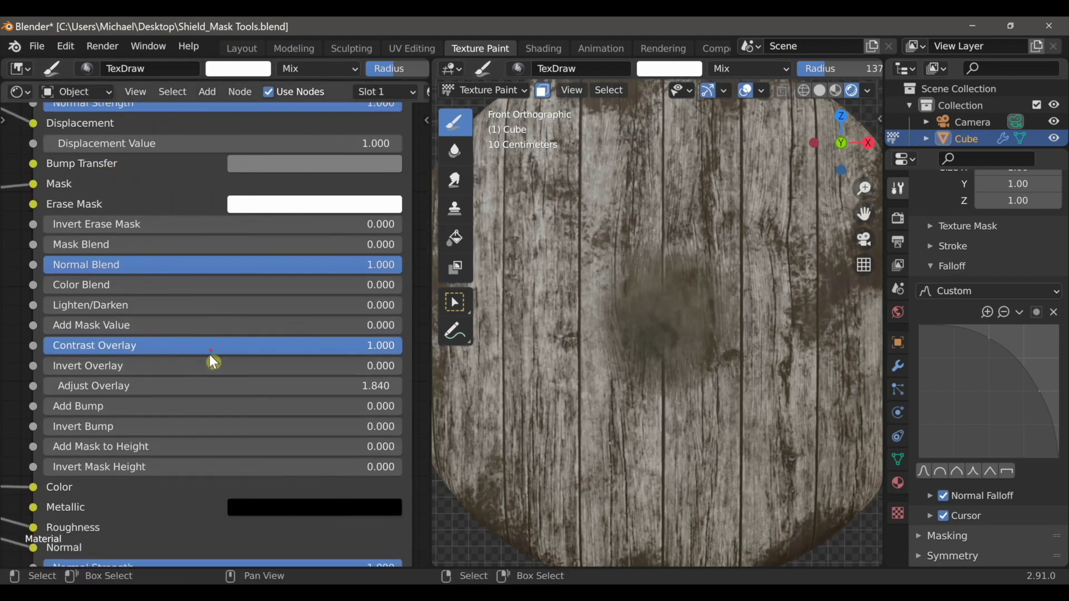
scroll(202, 348, down, 8)
middle_drag(310, 345, 334, 403)
scroll(334, 403, up, 6)
middle_drag(289, 437, 283, 387)
scroll(140, 432, up, 2)
middle_drag(156, 413, 127, 398)
drag(92, 414, 276, 413)
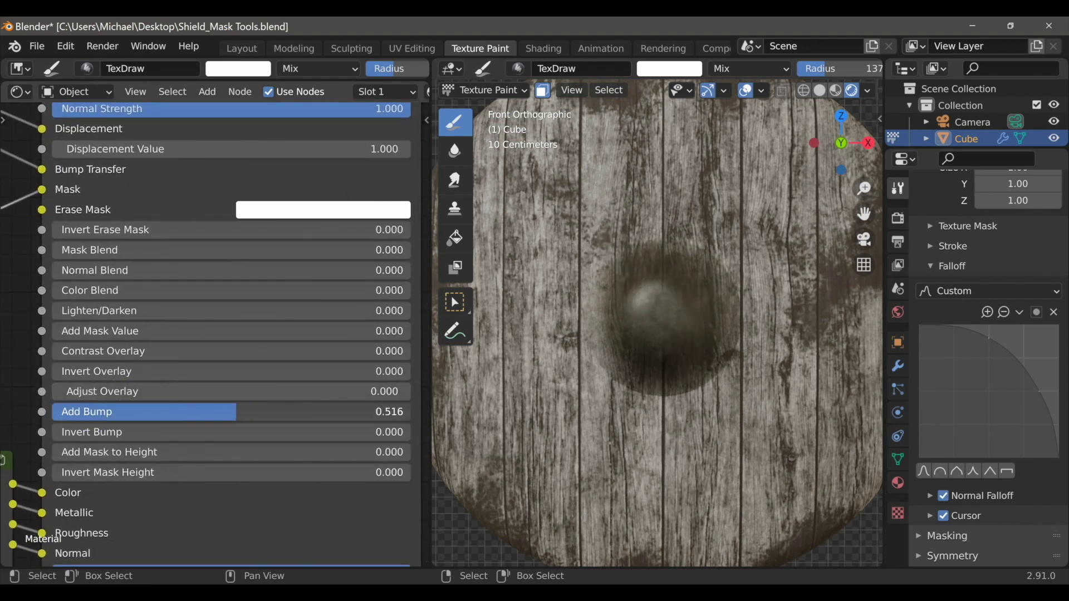
- Inspect the center dot's edge in the Shield Metal image and on the shield, and set the preset's Mask Blend to 1.000
drag(243, 82, 244, 544)
scroll(250, 366, up, 7)
middle_drag(355, 384, 323, 345)
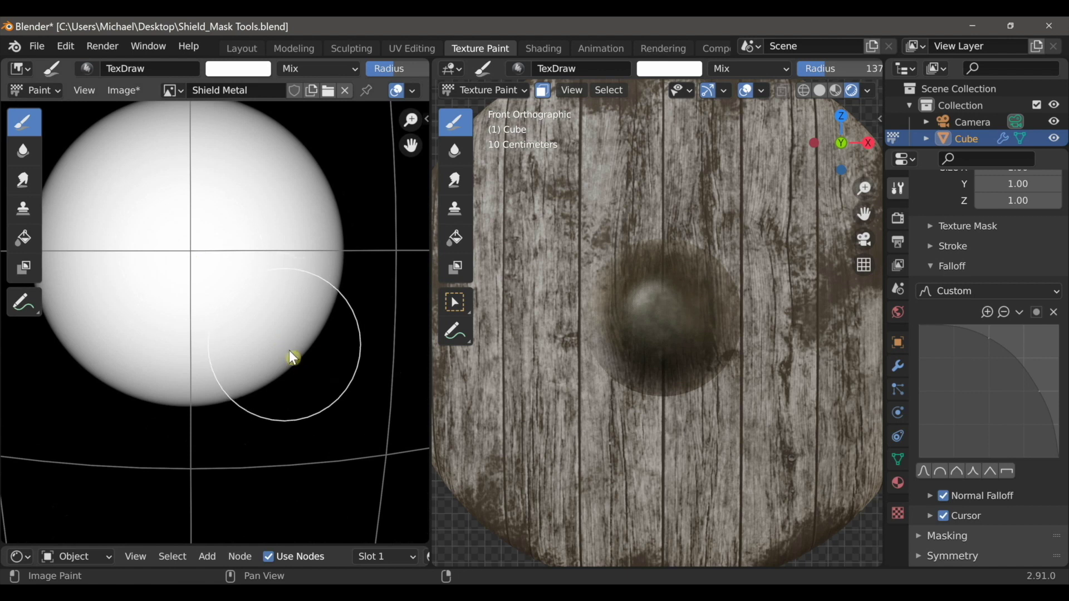
middle_drag(687, 423, 662, 423)
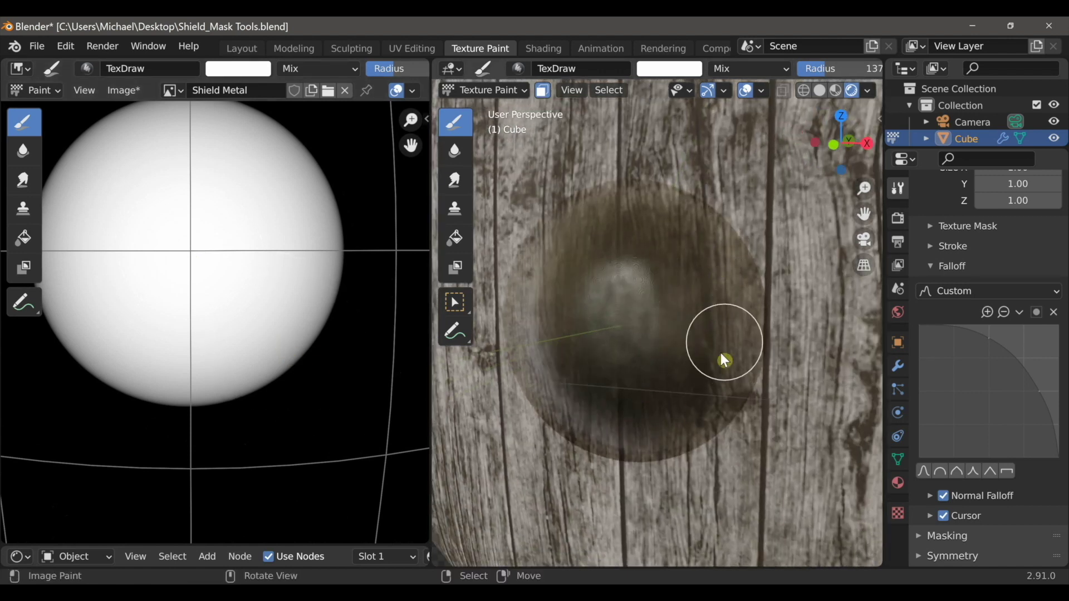
drag(258, 549, 331, 60)
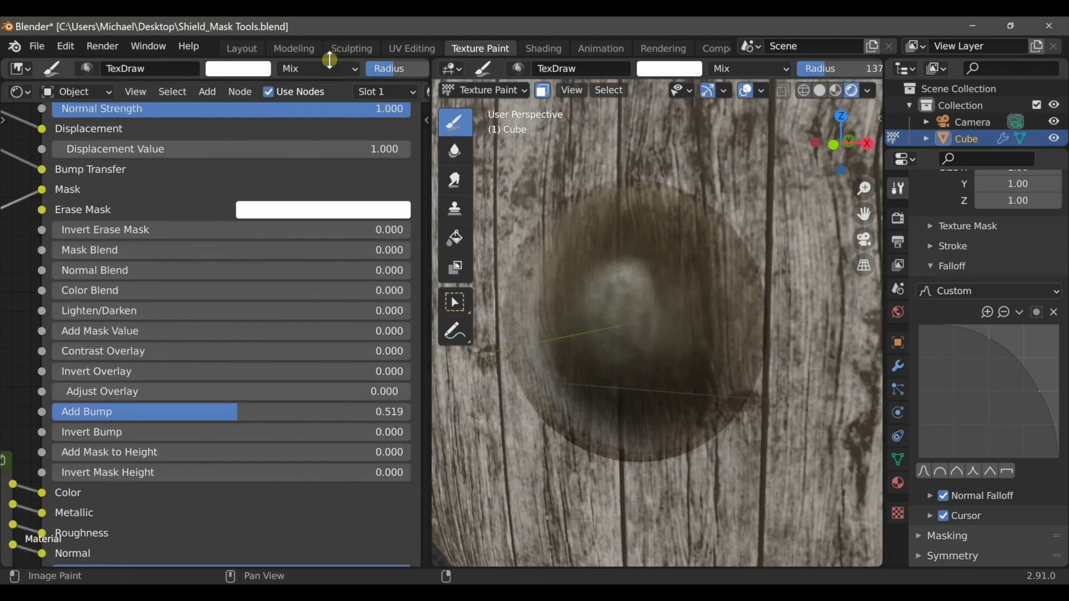
scroll(611, 323, down, 3)
middle_drag(612, 323, 627, 301)
drag(94, 251, 413, 246)
mouse_move(557, 304)
middle_down()
mouse_move(606, 321)
mouse_move(607, 345)
mouse_move(626, 350)
mouse_move(673, 340)
mouse_move(662, 327)
middle_up()
middle_drag(730, 257, 753, 392)
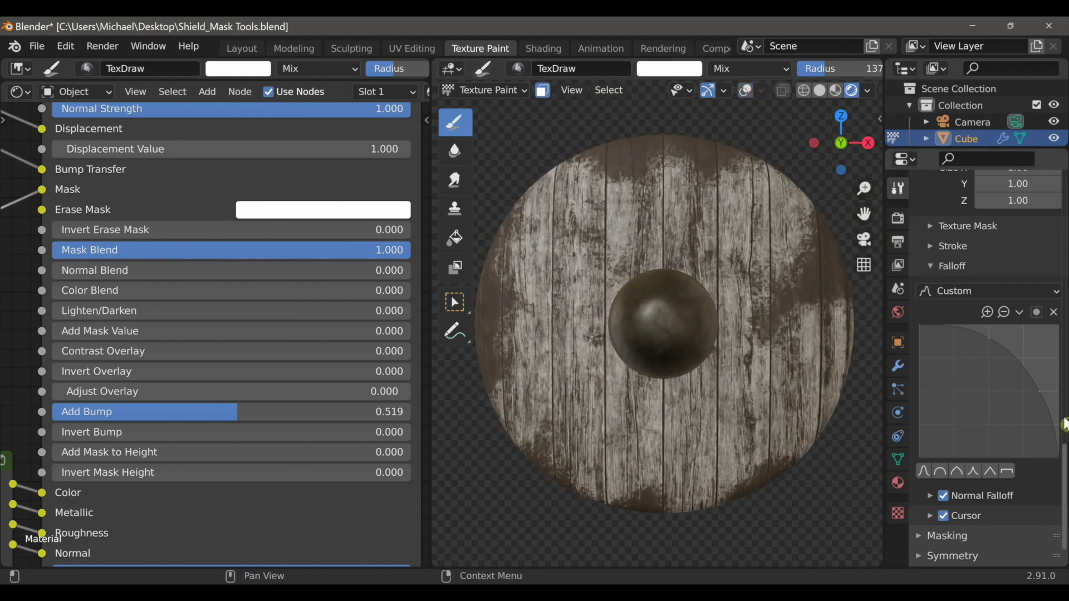
- Set the brush falloff curve to the smooth preset and enable mirrored painting on X, Y and Z
click(924, 473)
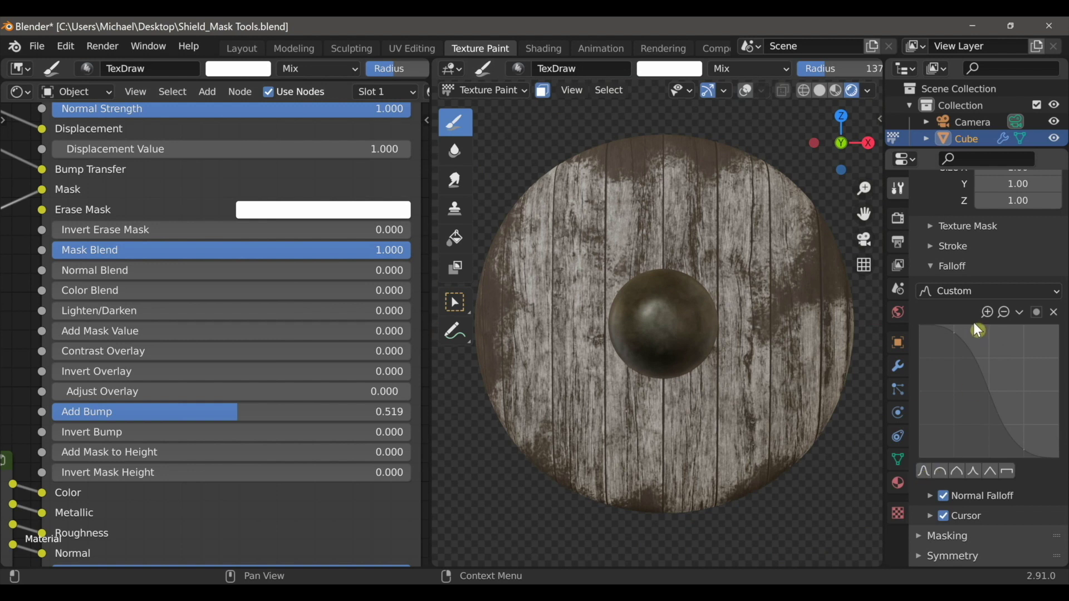
scroll(940, 490, down, 2)
click(928, 515)
scroll(946, 518, down, 1)
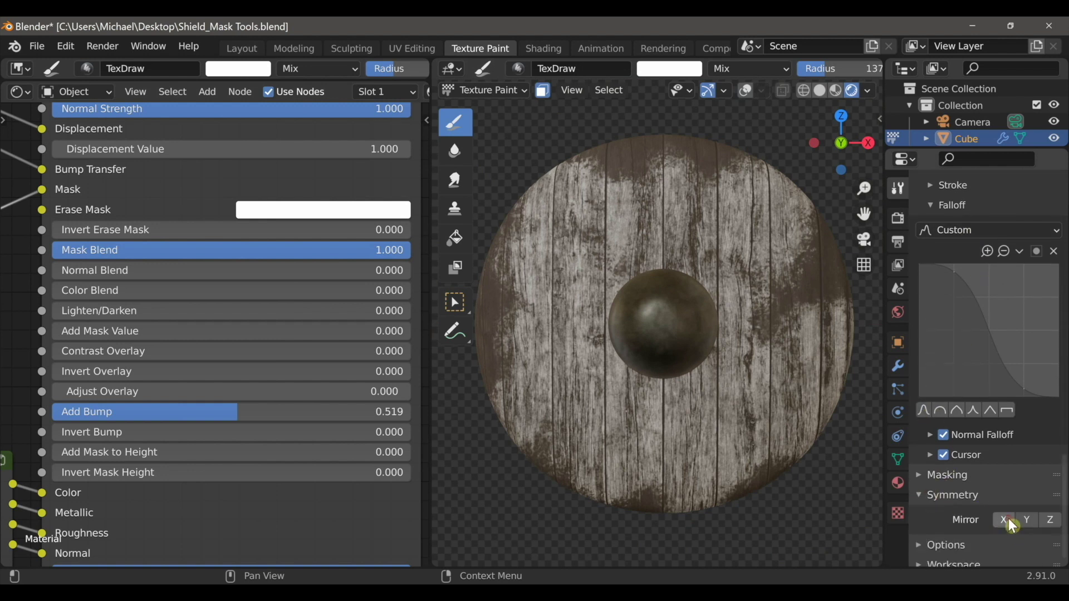
- Set the brush radius to 105 px and paint a metal rim around the shield's outer edge
shift+middle_drag(672, 239, 675, 248)
key(f)
click(667, 150)
drag(667, 149, 590, 168)
middle_drag(591, 169, 481, 366)
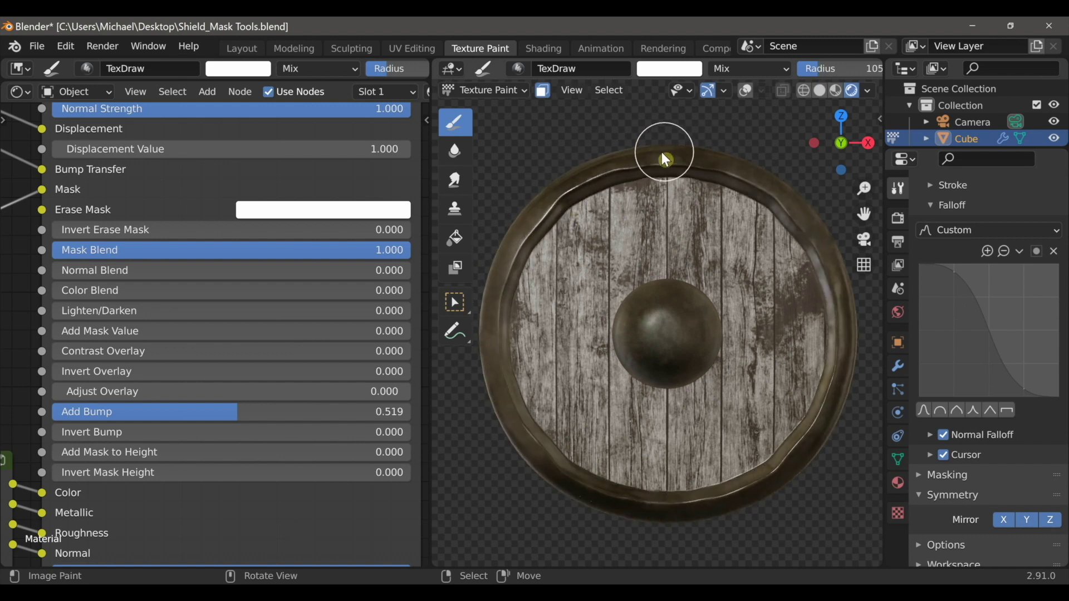
scroll(687, 420, down, 5)
scroll(766, 442, up, 4)
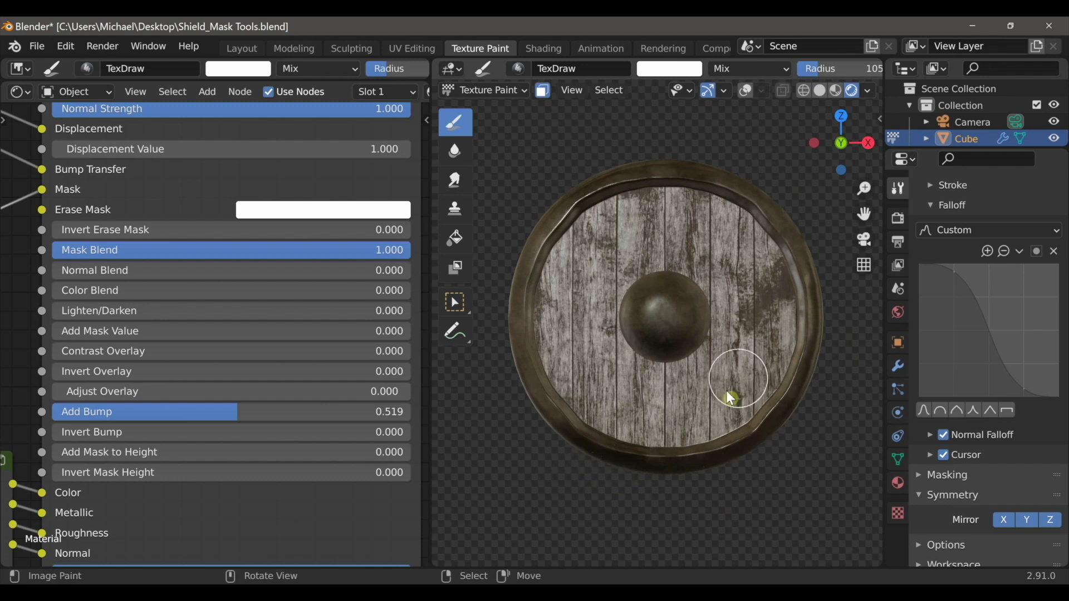
- Set the Steel node's Color Value to 1.380 and its Scale to 1.300
shift+middle_drag(727, 404, 723, 406)
scroll(230, 426, down, 3)
middle_drag(227, 440, 29, 284)
scroll(60, 346, up, 3)
middle_drag(59, 345, 107, 345)
mouse_move(143, 406)
mouse_down()
mouse_move(158, 407)
mouse_move(161, 424)
mouse_move(186, 424)
mouse_move(114, 424)
mouse_move(149, 424)
mouse_move(159, 444)
mouse_move(198, 444)
mouse_move(135, 444)
mouse_up()
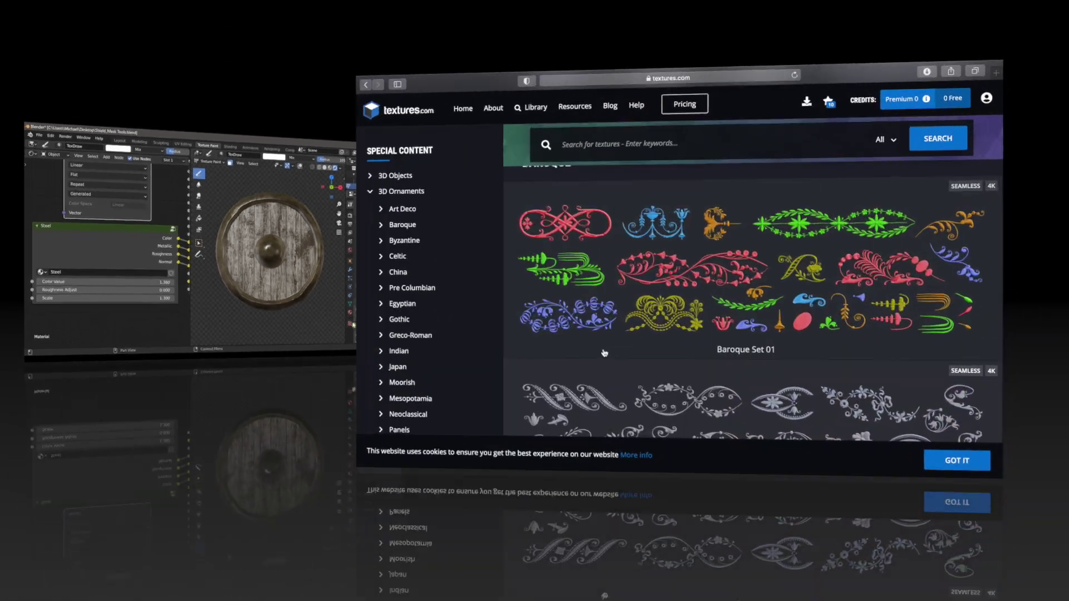
- Switch to textures.com and browse the 3D Ornaments sets, from Baroque through Byzantine and Celtic to Egyptian
scroll(439, 425, down, 10)
scroll(438, 425, down, 20)
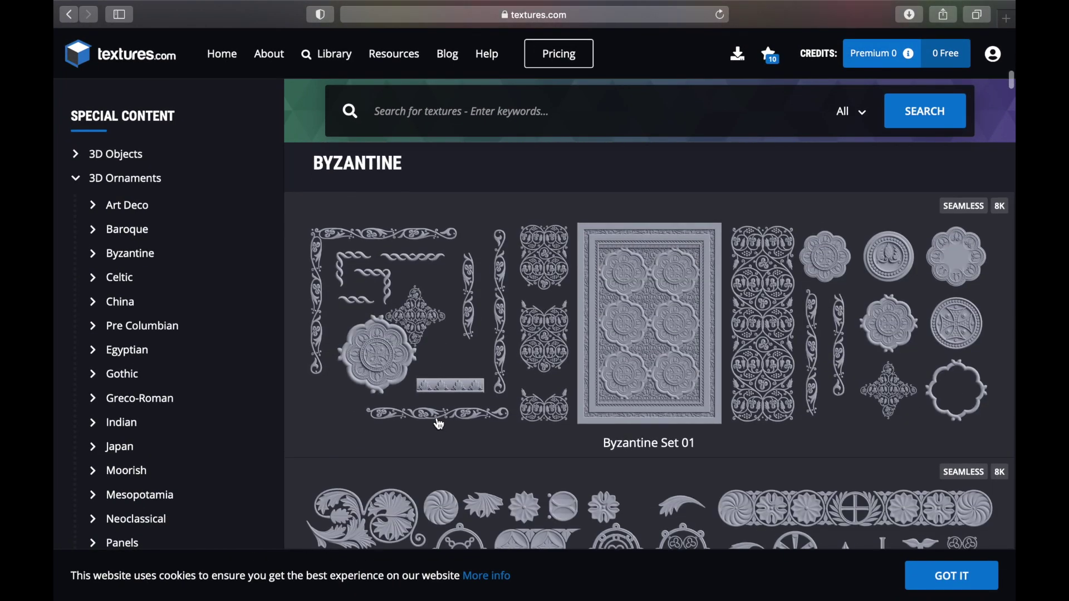
scroll(440, 425, down, 20)
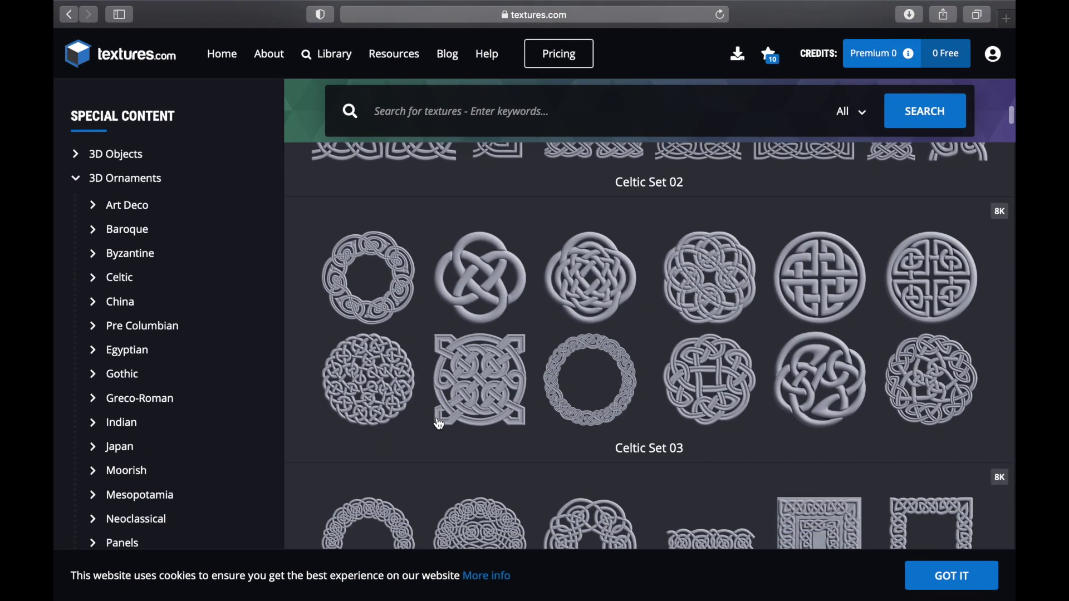
scroll(439, 424, down, 20)
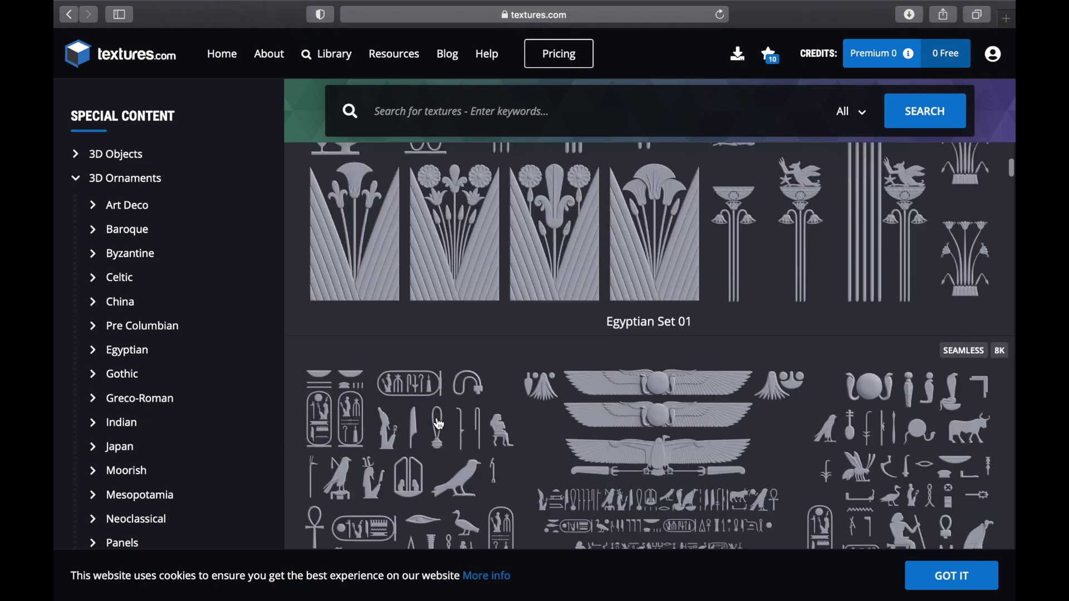
scroll(439, 425, down, 15)
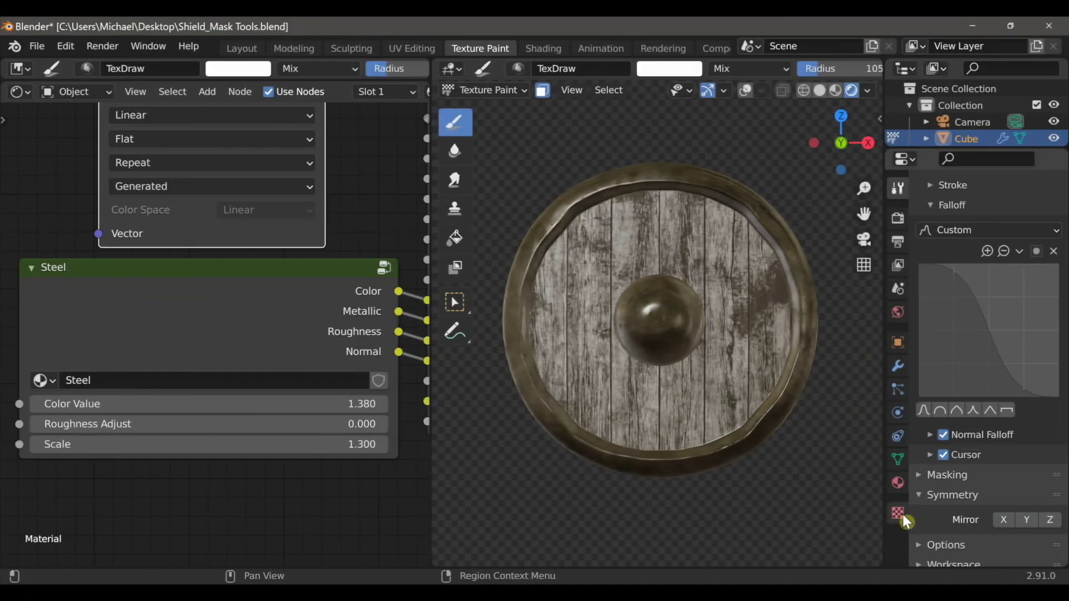
- Back in Blender, create a new brush texture and load TexturesCom_ByzantineSet02_34_512_3dbrush.tif from Shield_Textures into it
click(900, 513)
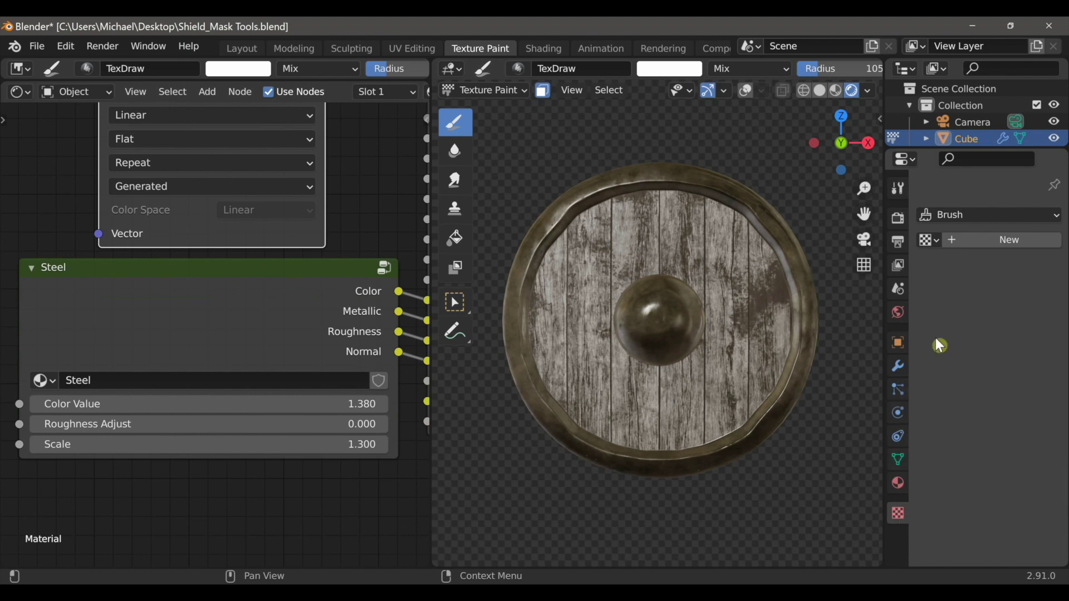
click(983, 245)
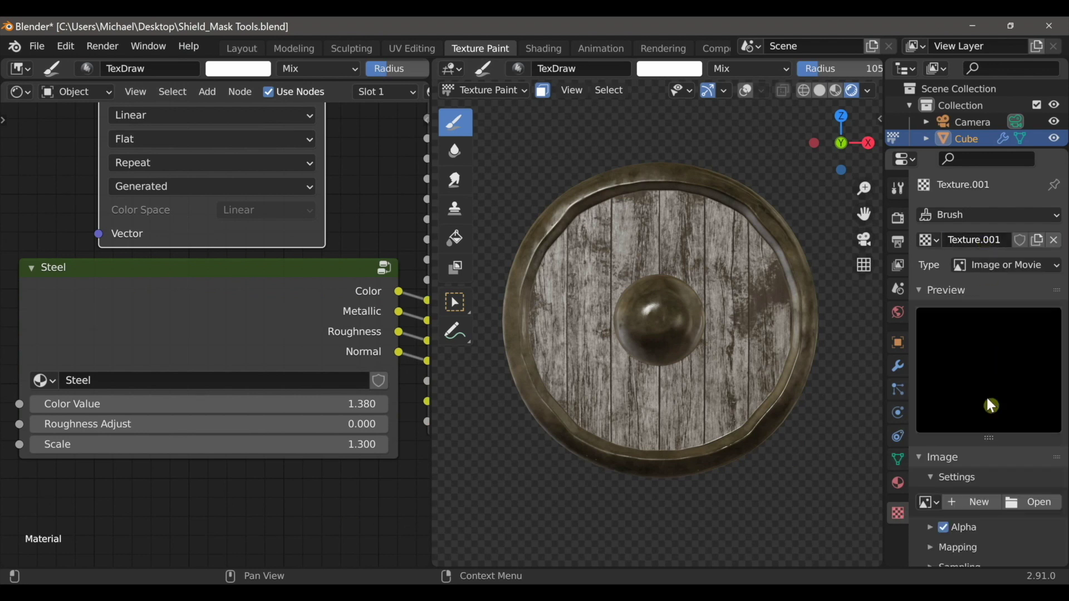
click(1031, 503)
click(363, 177)
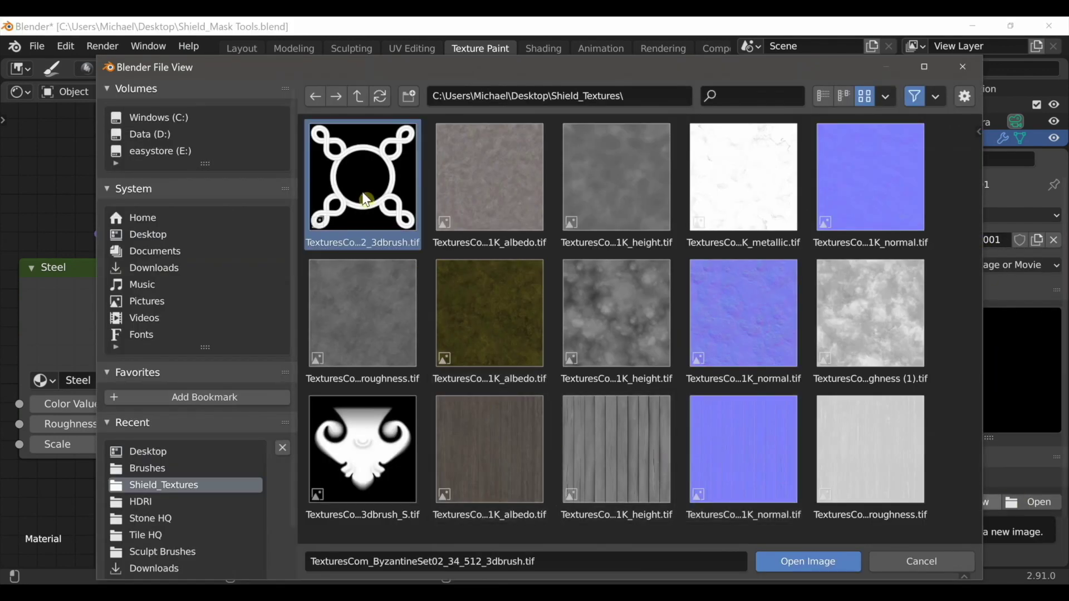
click(796, 560)
- Set the ornament brush texture's mapping to Stencil, centre the stencil on the shield's boss, and enlarge it across the wood
click(897, 188)
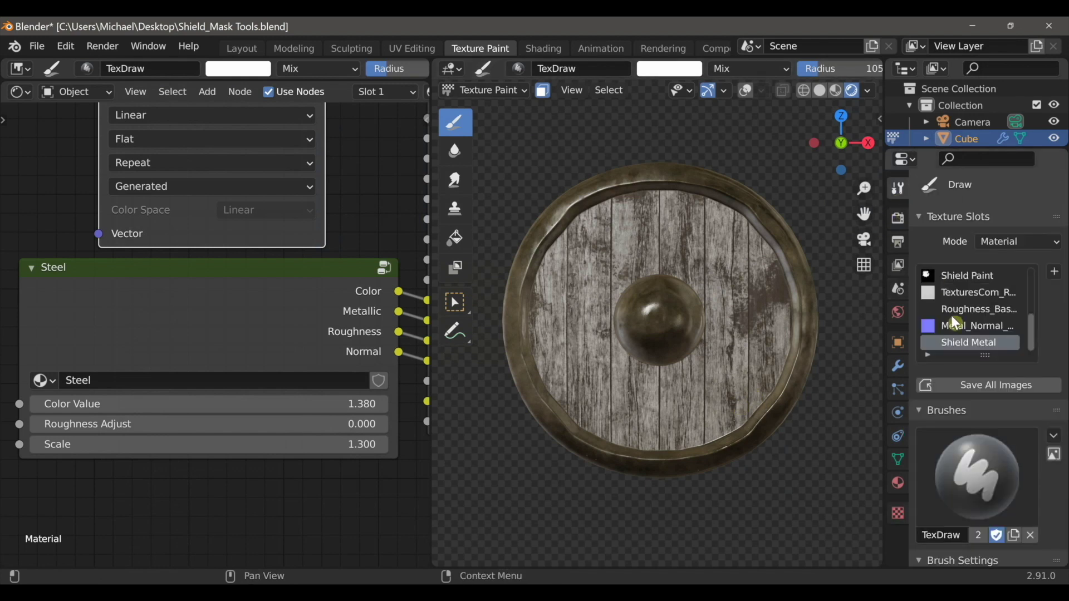
scroll(971, 490, down, 3)
scroll(975, 507, down, 5)
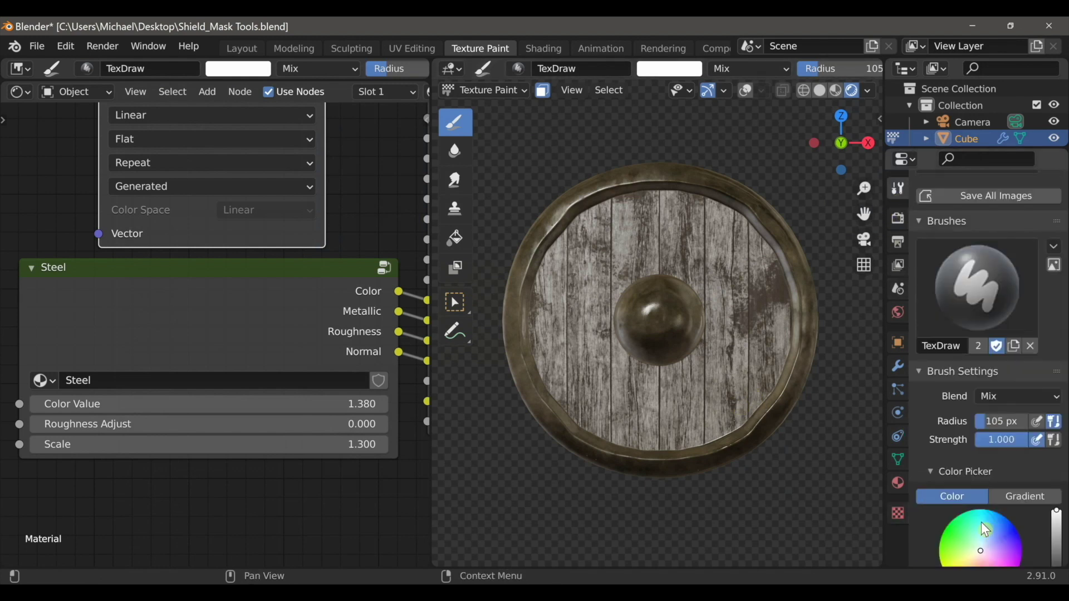
scroll(1005, 531, down, 8)
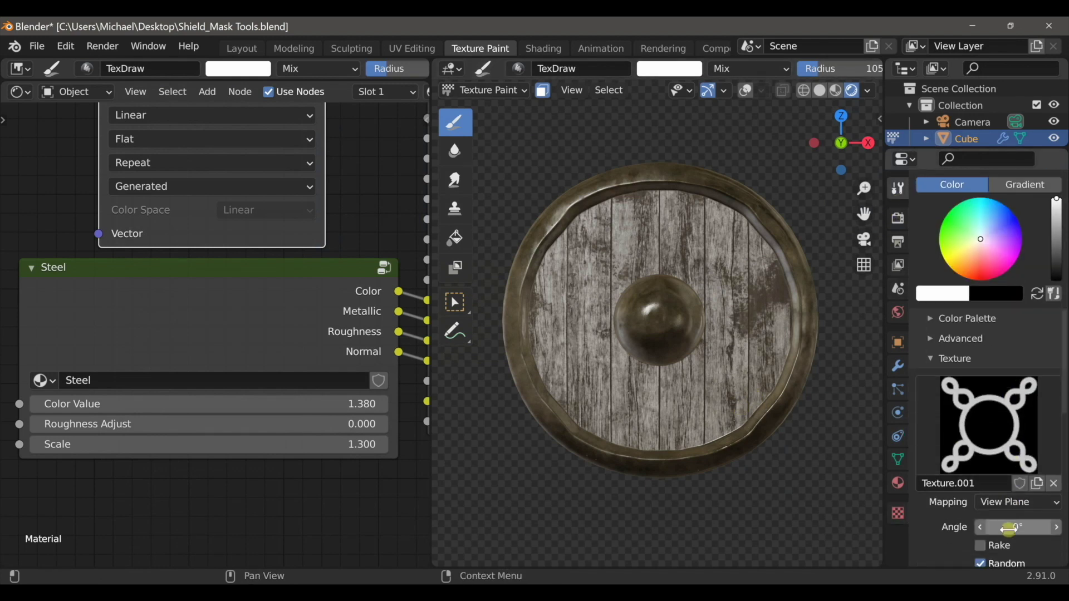
click(1013, 504)
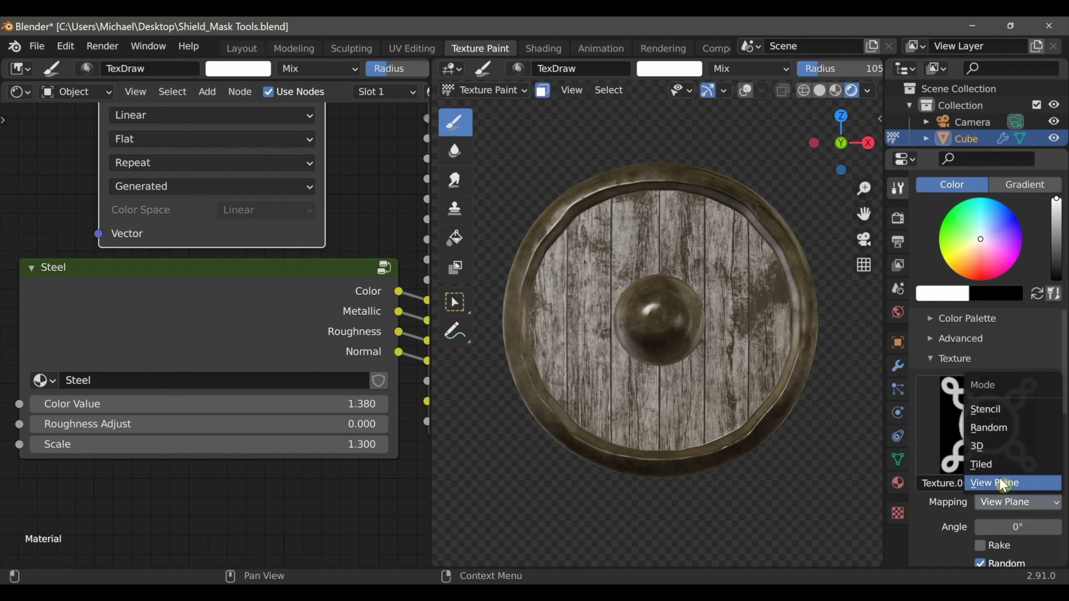
click(1000, 410)
right_drag(519, 513, 681, 335)
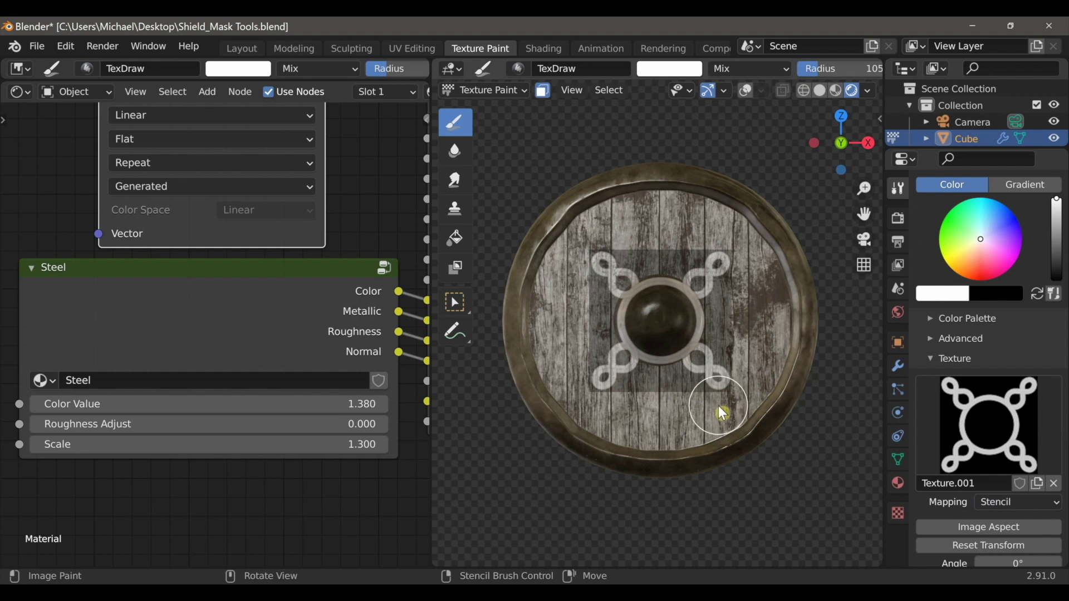
shift+right_drag(730, 417, 759, 451)
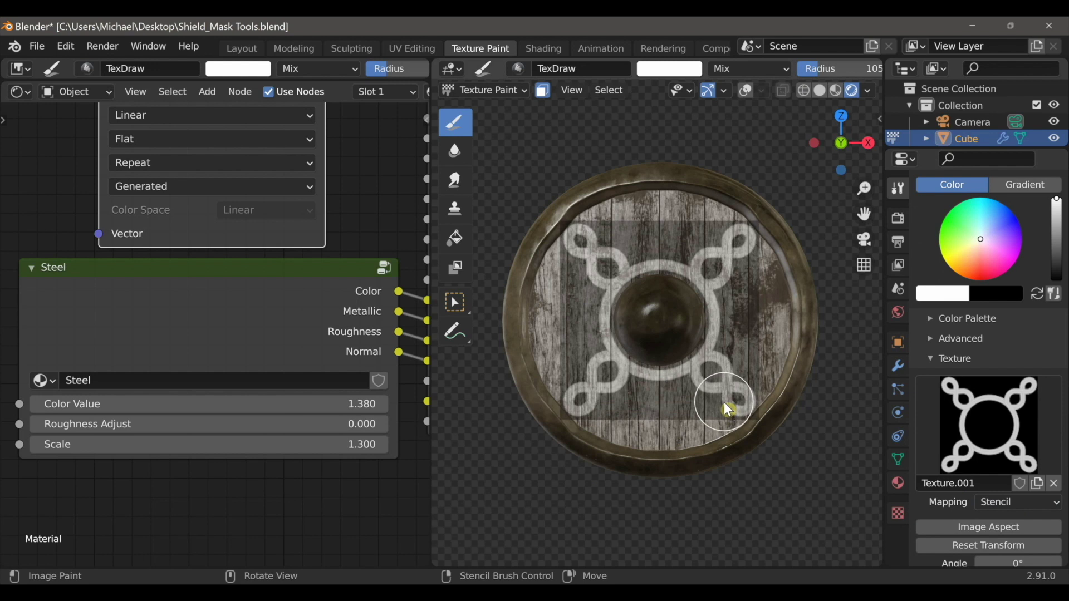
- Set the paint brush's blend mode to Add
scroll(1022, 282, up, 5)
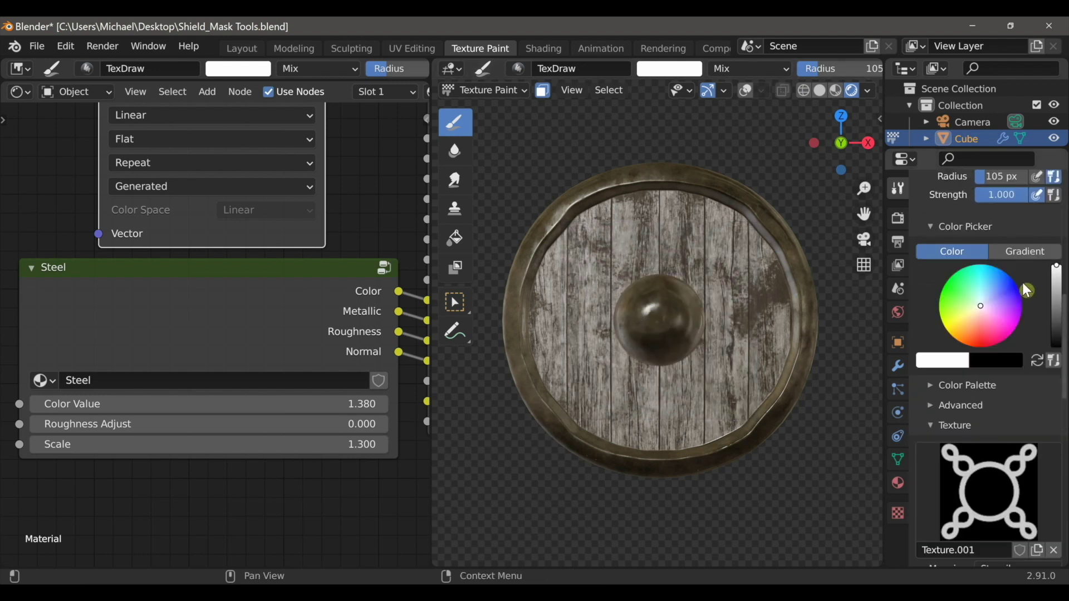
drag(1066, 348, 1067, 216)
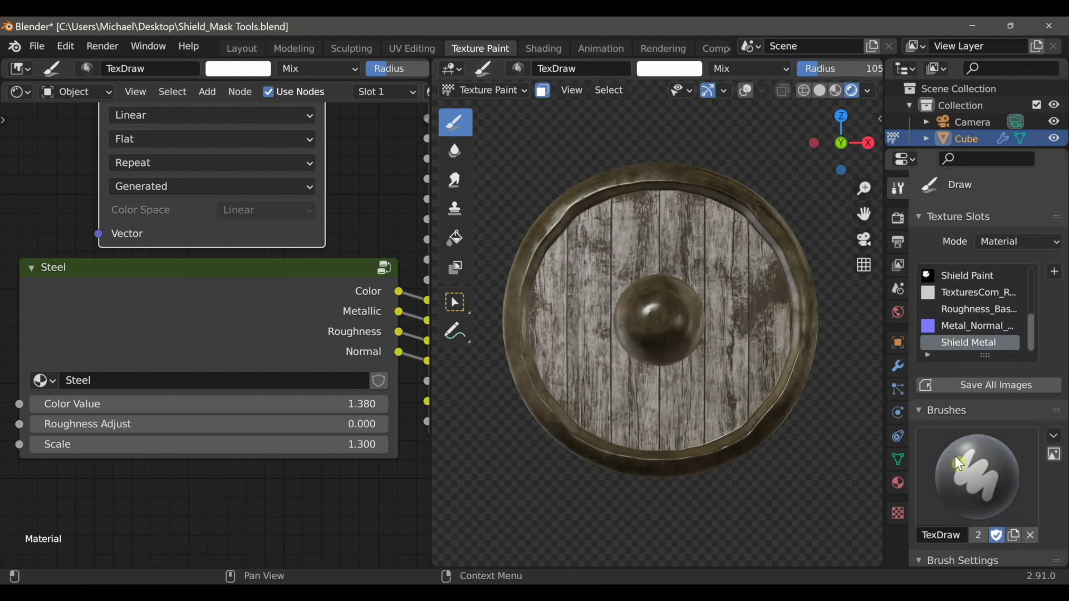
scroll(969, 478, down, 5)
click(996, 464)
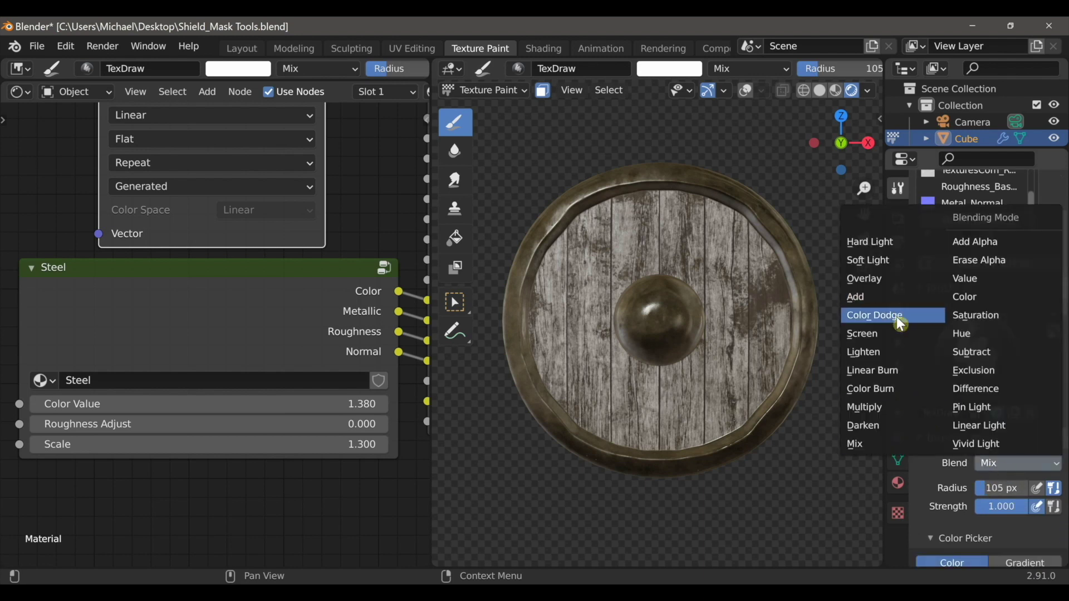
click(886, 305)
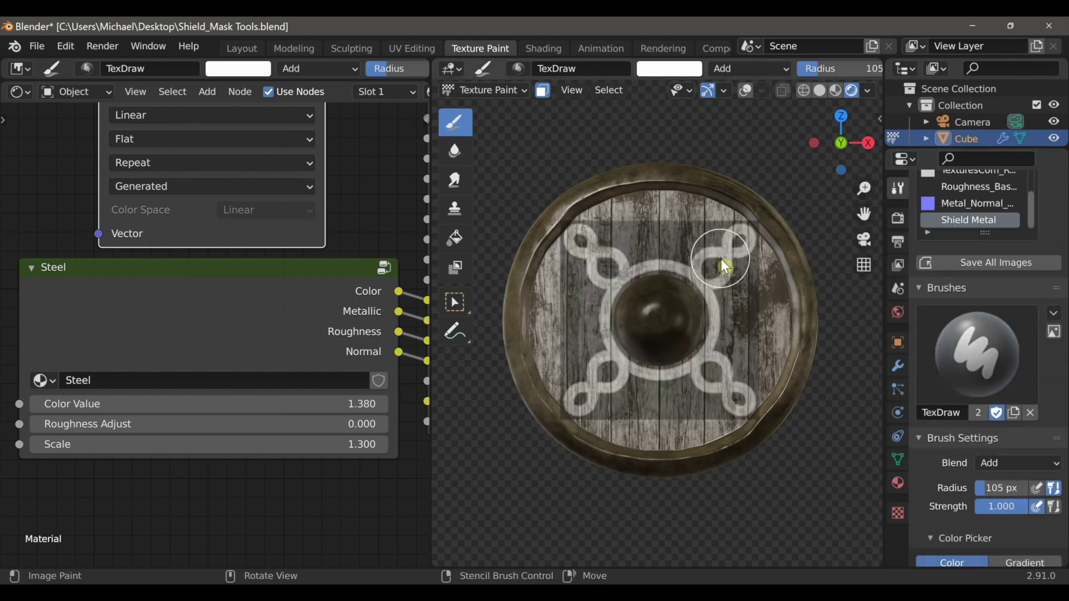
- Set the brush radius to 230 px and paint the looped knot ornament around the boss on the Shield Metal mask
key(f)
click(765, 260)
drag(740, 261, 747, 242)
drag(593, 309, 581, 413)
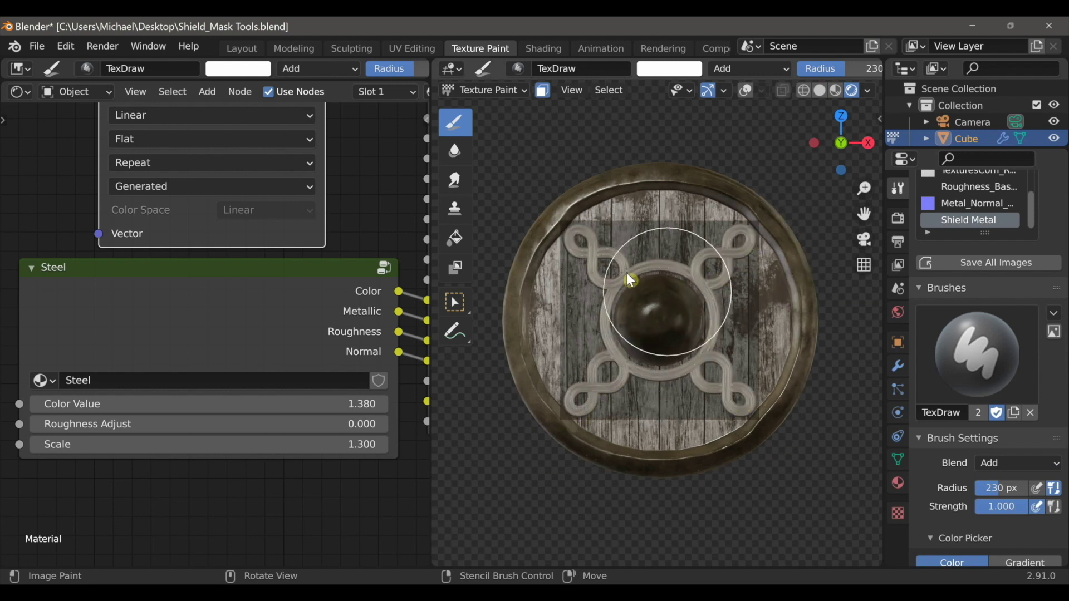
right_drag(664, 296, 483, 496)
middle_drag(658, 388, 690, 391)
key(KP_1)
- Replace the brush texture's image with the scroll ornament file ending in 3dbrush_S.tif from Shield_Textures
right_drag(528, 488, 655, 361)
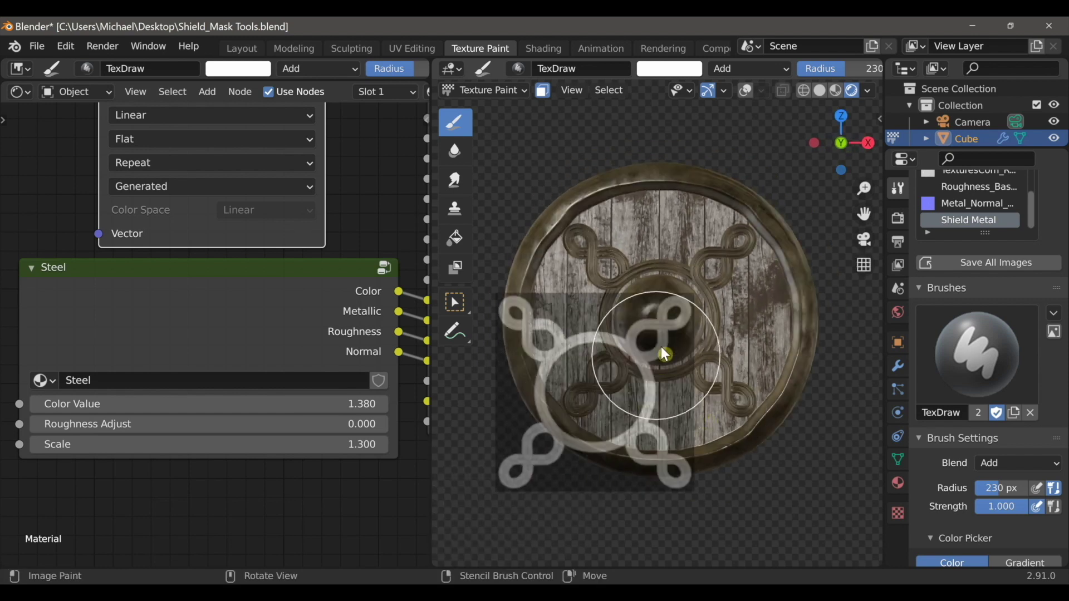
click(899, 515)
click(1037, 379)
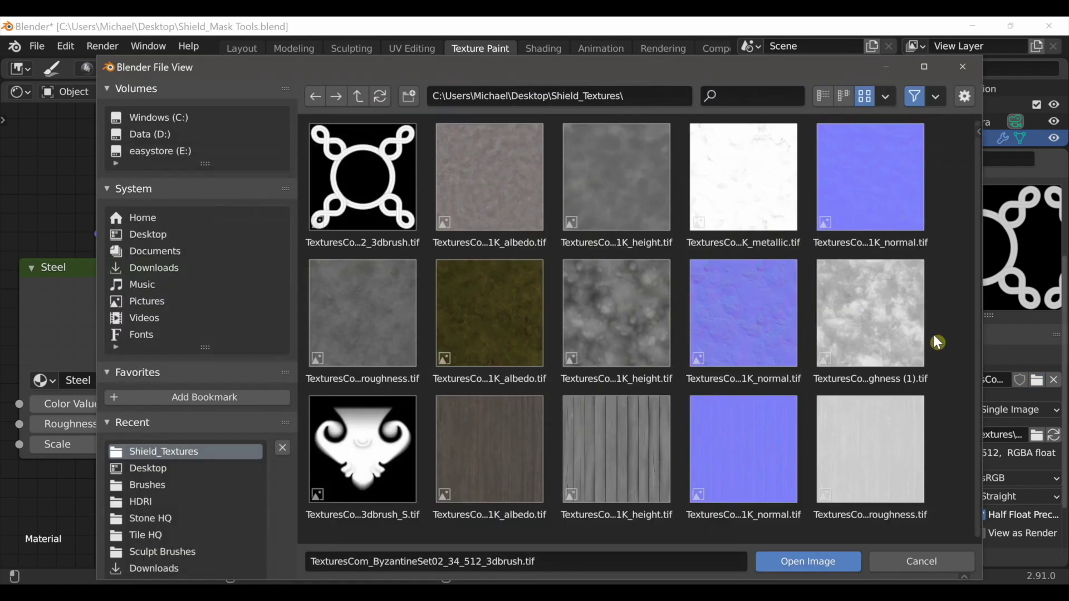
click(396, 429)
click(786, 560)
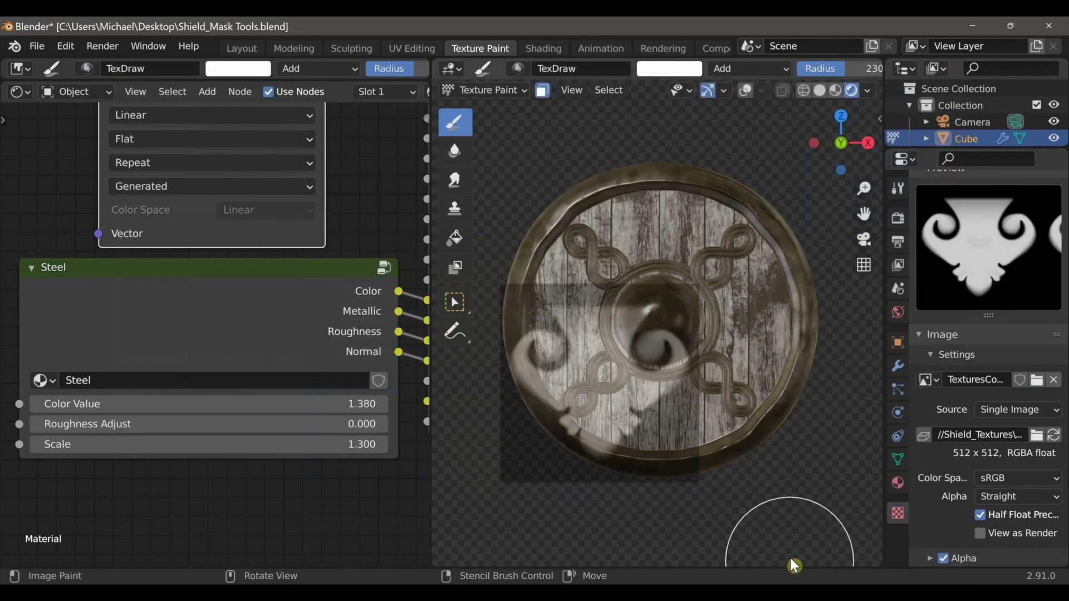
- Enable Z mirror symmetry for painting
click(897, 189)
scroll(980, 516, down, 5)
drag(1064, 352, 1065, 565)
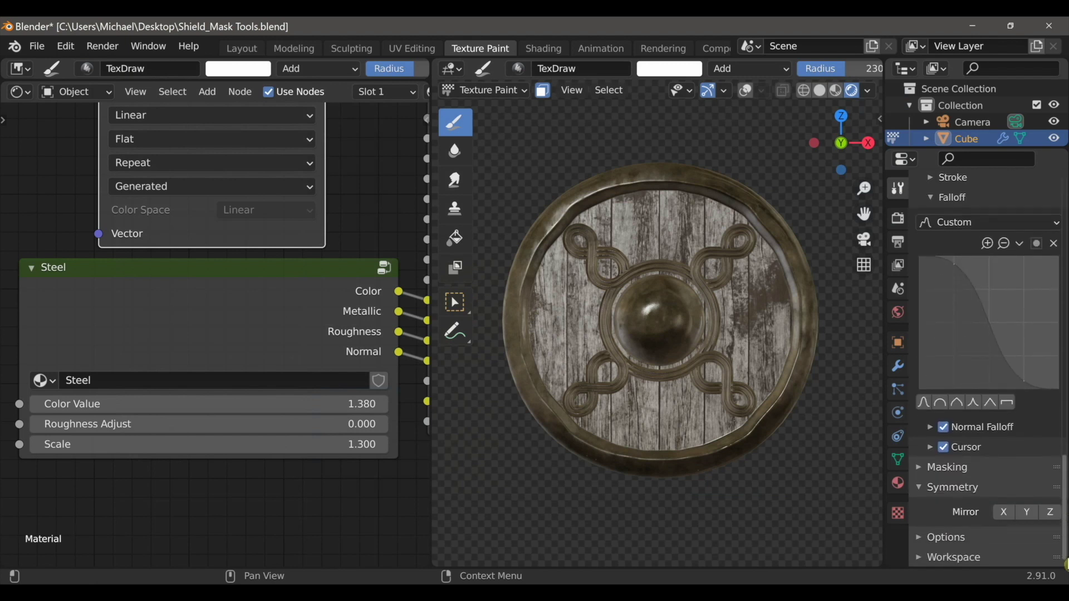
click(1051, 513)
- Place the slightly shrunken scroll stencil against the shield's upper inner rim and paint the ornament there, mirrored across Z
scroll(670, 411, up, 2)
right_drag(688, 372, 670, 248)
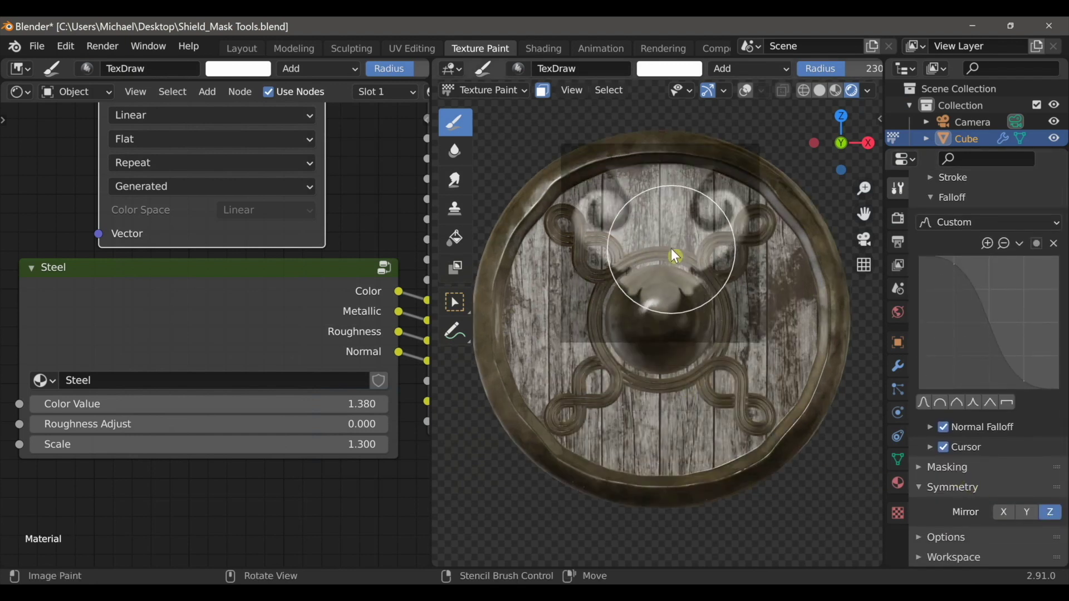
scroll(672, 244, up, 3)
scroll(672, 243, up, 1)
shift+middle_drag(687, 235, 685, 354)
right_drag(672, 244, 678, 235)
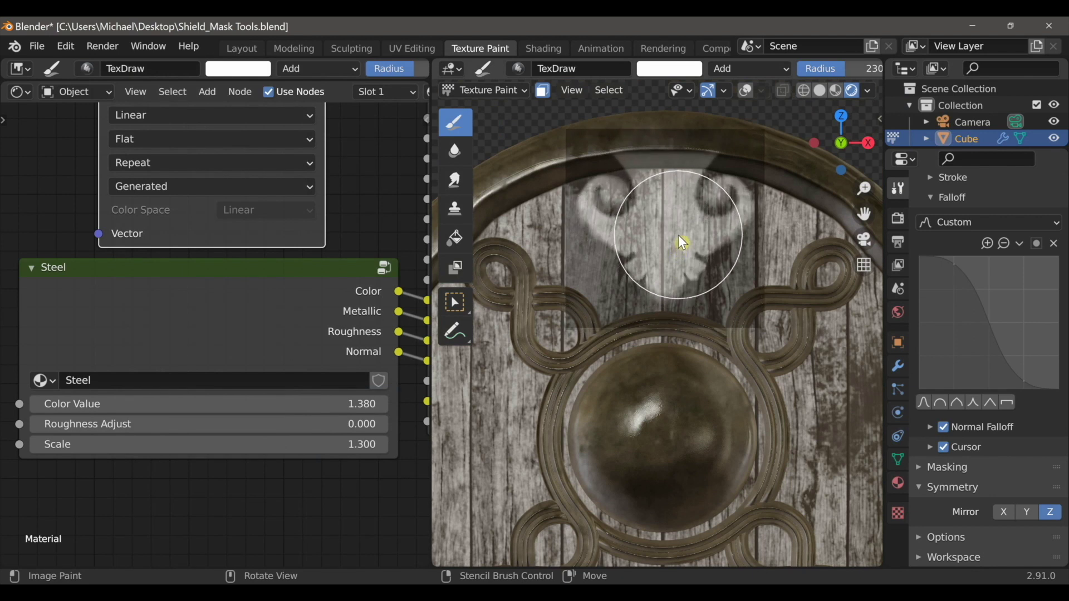
shift+right_drag(741, 273, 688, 240)
mouse_move(688, 241)
mouse_down()
mouse_move(667, 163)
mouse_move(616, 156)
mouse_move(592, 196)
mouse_move(663, 279)
mouse_move(698, 186)
mouse_up()
mouse_move(646, 236)
mouse_down()
mouse_move(618, 256)
mouse_move(608, 193)
mouse_up()
scroll(719, 305, down, 1)
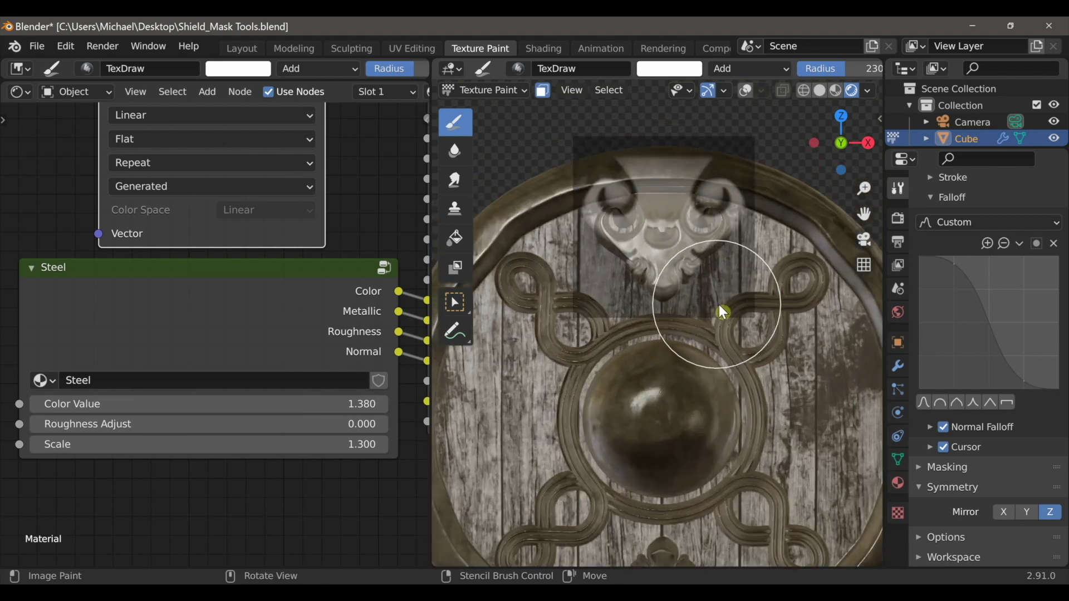
- Rotate the scroll stencil a quarter turn and position it against the shield's right inner rim, pointing towards the boss
scroll(719, 305, up, 1)
shift+middle_drag(768, 358, 626, 269)
right_drag(653, 229, 721, 331)
ctrl+right_drag(819, 373, 660, 449)
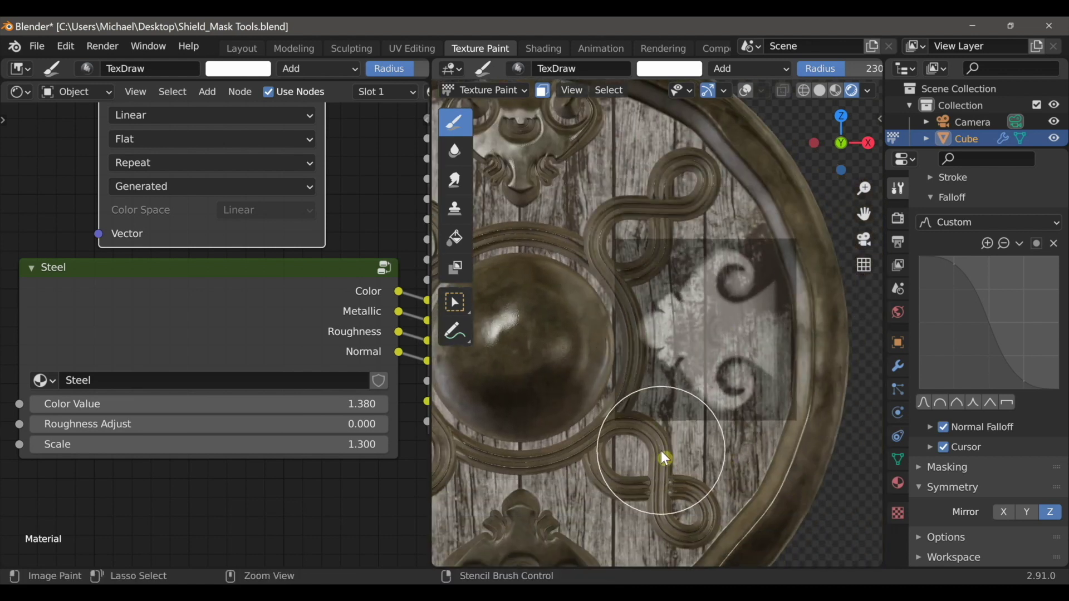
right_drag(685, 385, 714, 401)
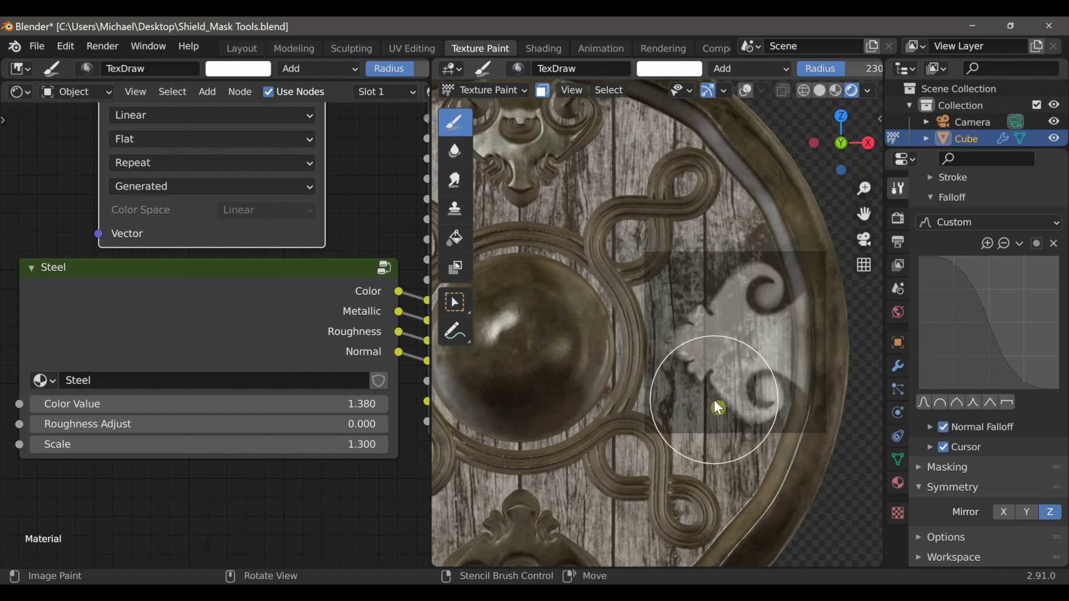
- Switch the mirror symmetry from Z to X and paint the scroll ornament on the shield's right and left sides
click(1002, 513)
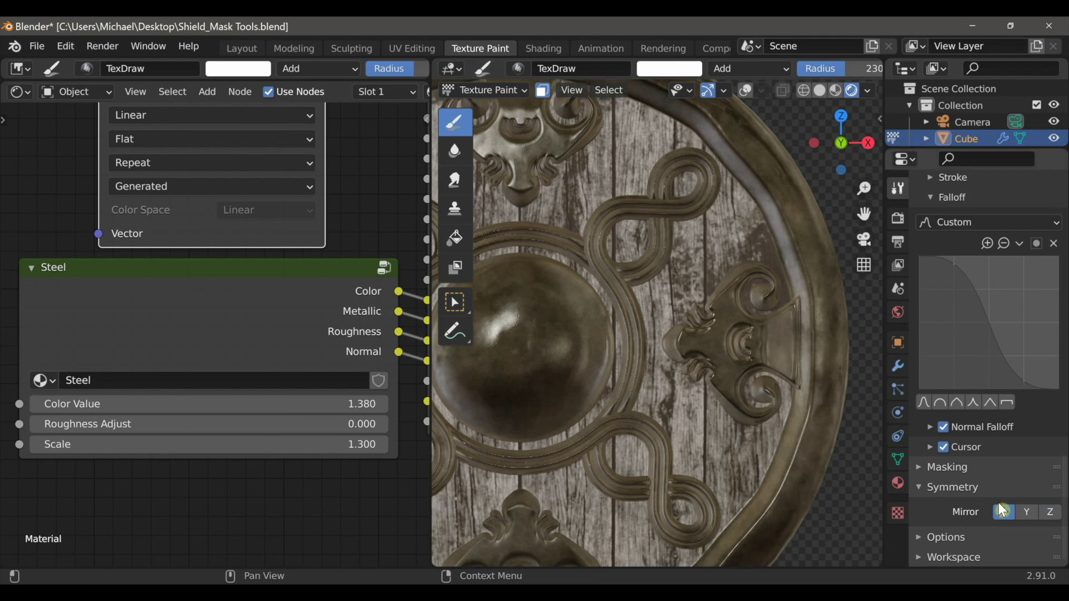
scroll(774, 313, down, 5)
shift+middle_drag(613, 369, 658, 362)
scroll(646, 350, up, 2)
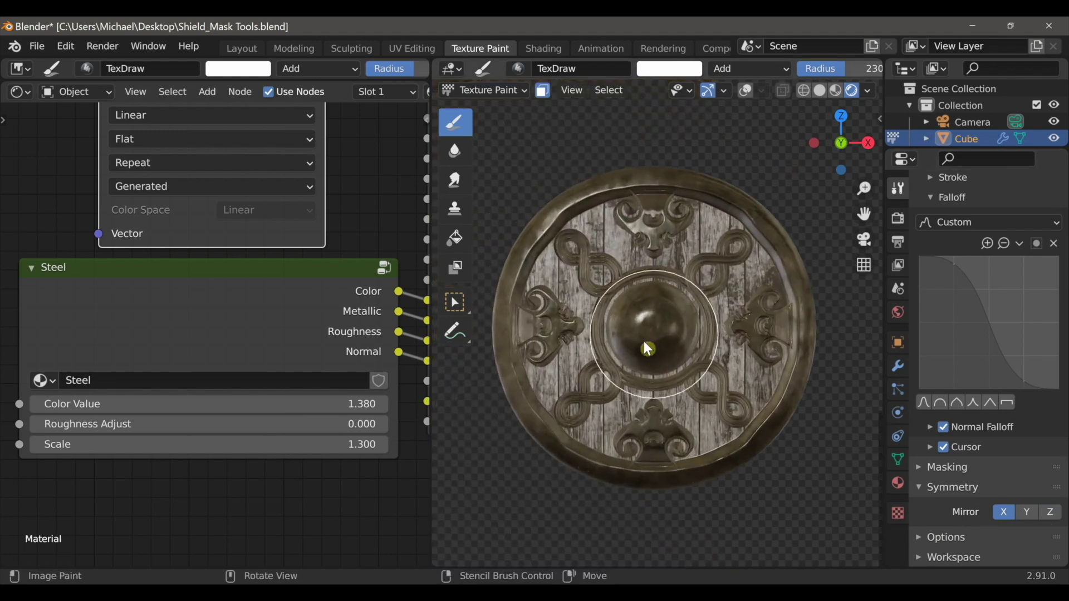
- Raise Add Mask Value on the steel layer's mask node to 1.000
scroll(338, 302, down, 7)
scroll(256, 371, up, 3)
middle_drag(398, 263, 191, 372)
mouse_move(253, 389)
mouse_down()
mouse_move(128, 389)
mouse_move(370, 389)
mouse_move(184, 389)
mouse_move(244, 389)
mouse_up()
right_click(225, 389)
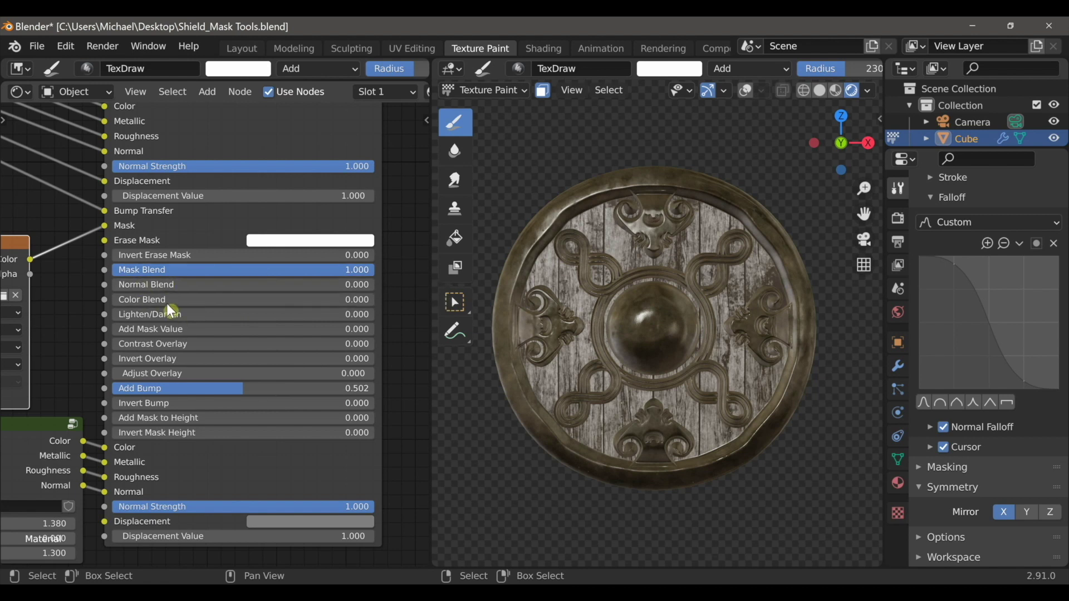
drag(156, 330, 375, 330)
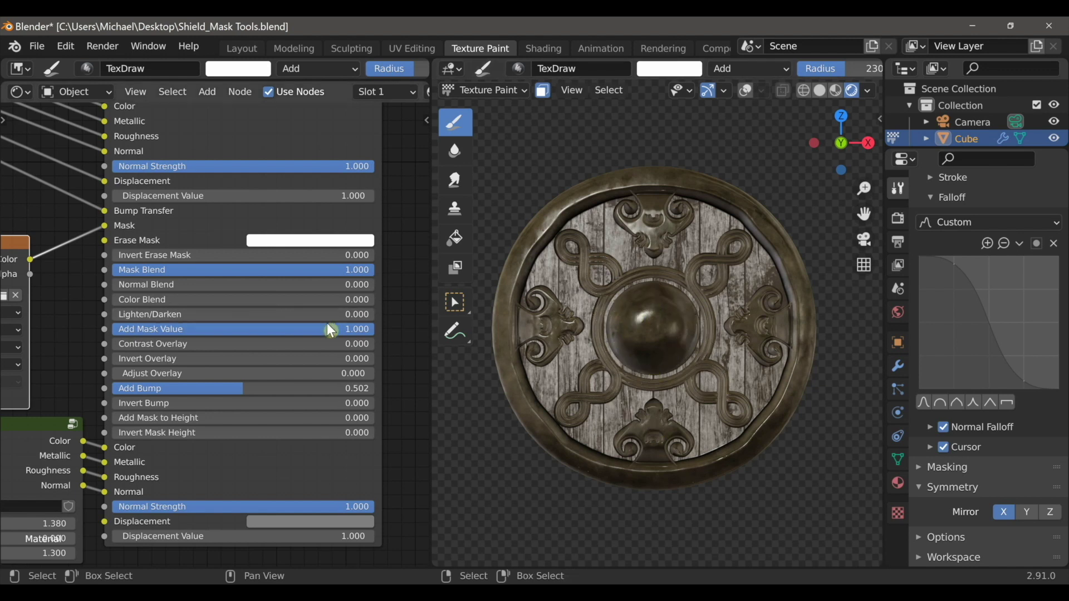
- Examine the Shield Metal mask image and set the mask node's Add Mask Value to 0.646
mouse_move(276, 84)
mouse_down()
mouse_move(300, 298)
mouse_move(298, 525)
mouse_up()
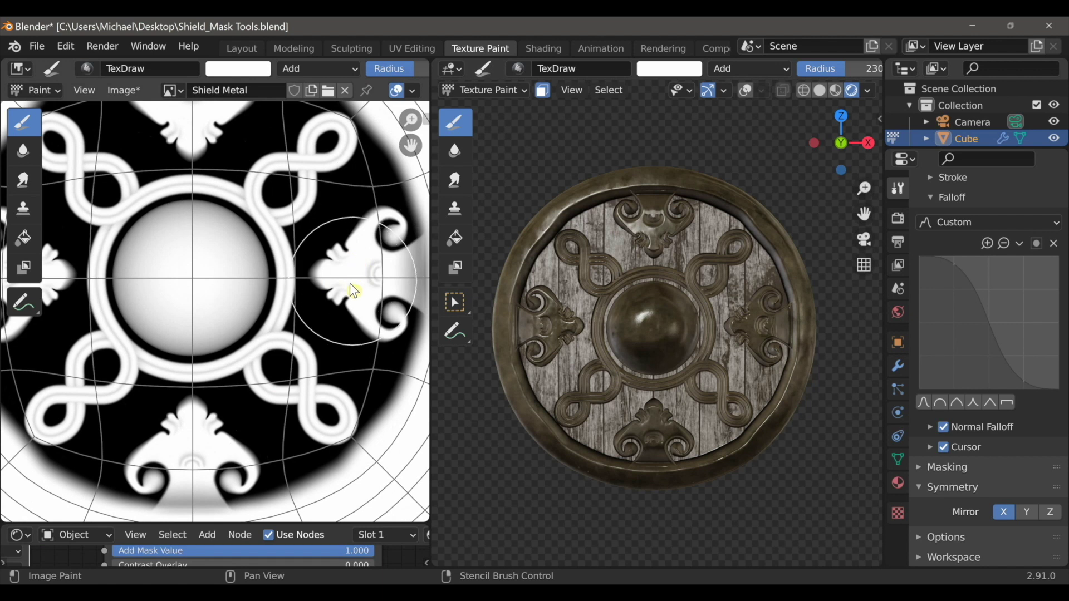
scroll(349, 283, up, 3)
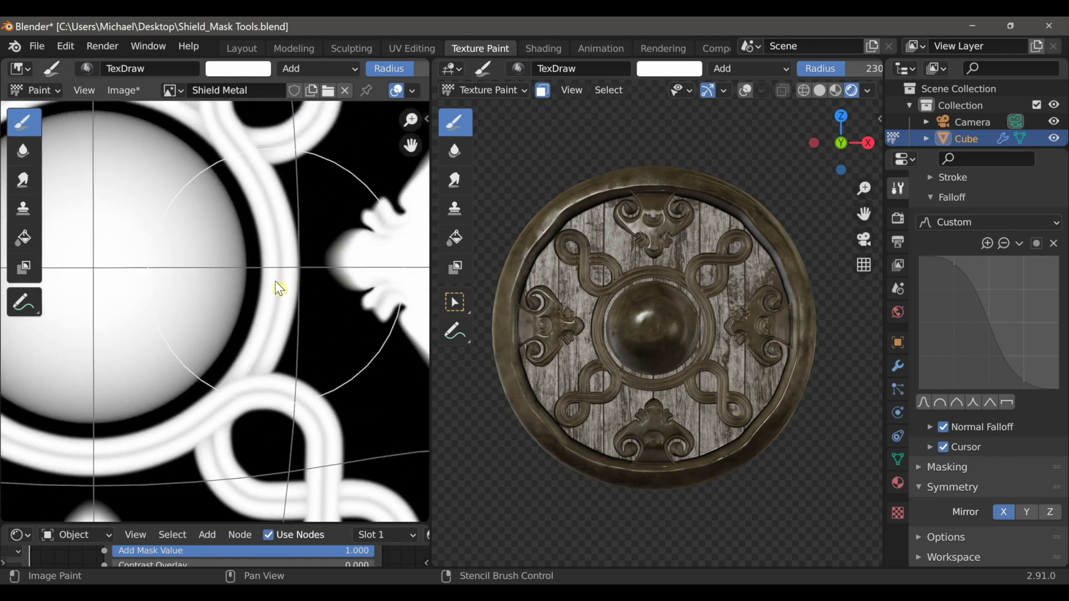
scroll(312, 366, down, 5)
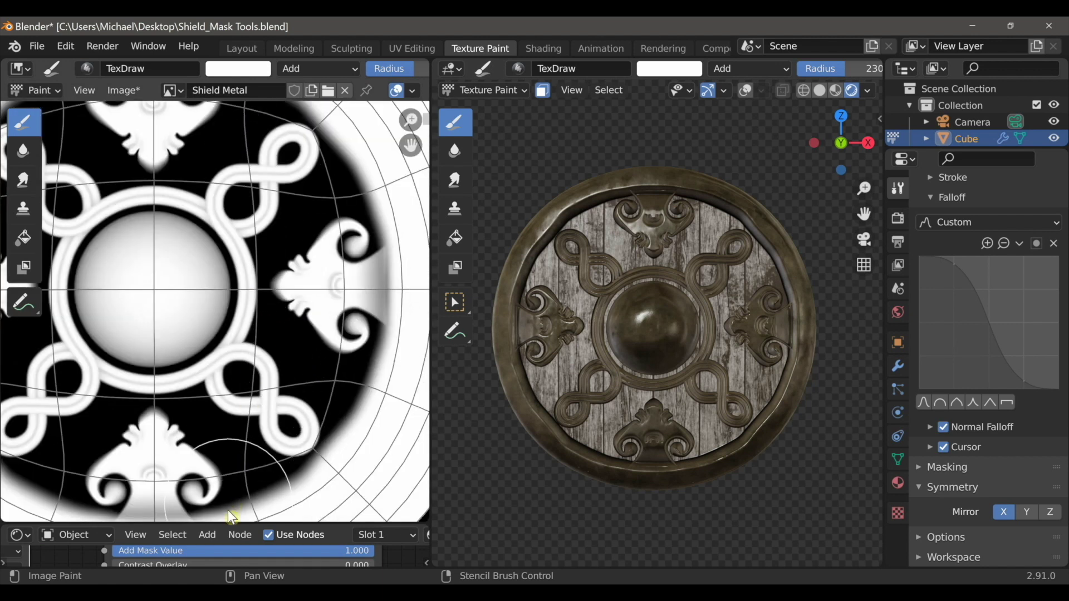
drag(253, 523, 234, 81)
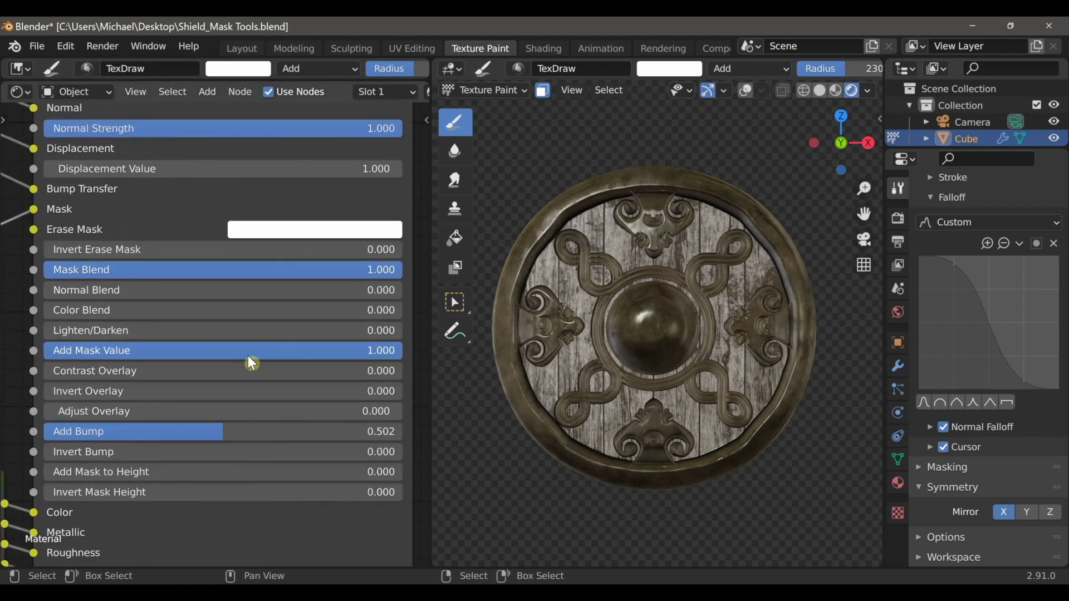
drag(223, 350, 93, 350)
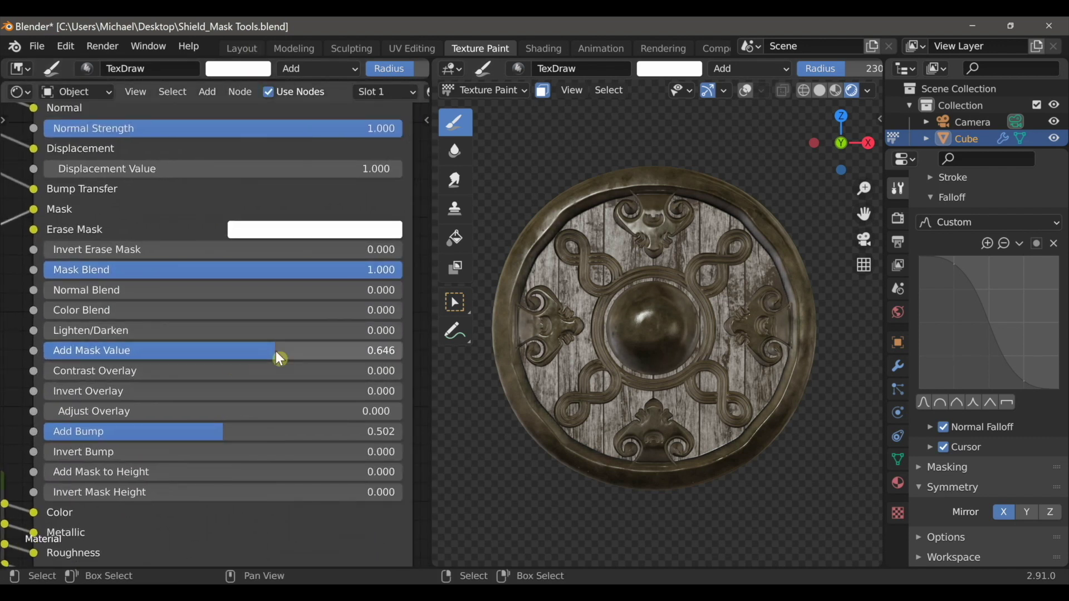
scroll(638, 299, up, 3)
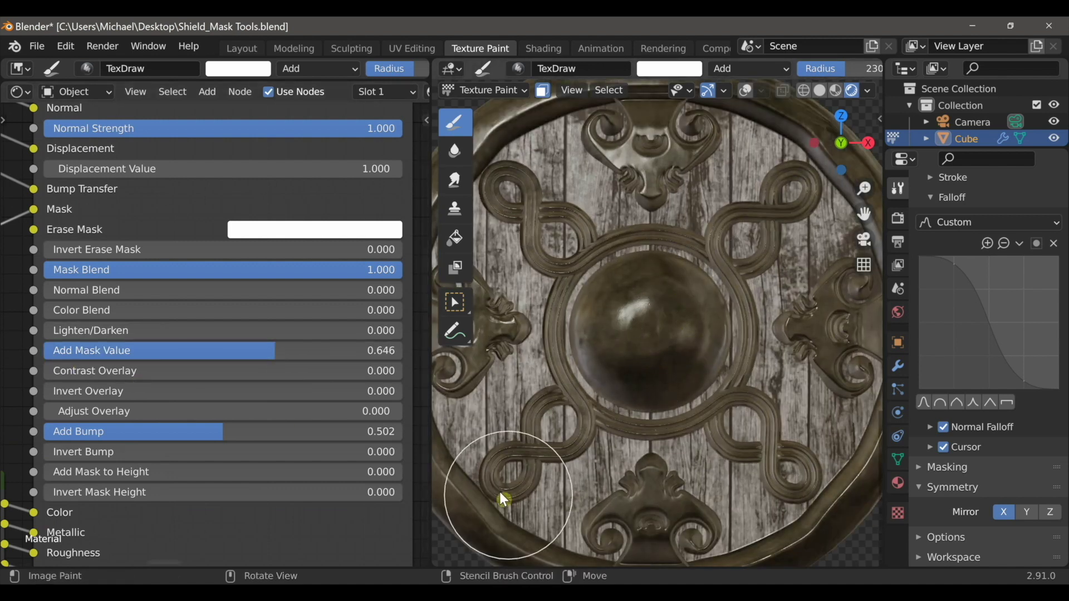
mouse_move(210, 351)
mouse_down()
mouse_move(291, 351)
mouse_move(50, 351)
mouse_move(257, 353)
mouse_up()
right_click(256, 353)
- Switch to the Smear tool with a sharp falloff, mirroring turned off and strength set to 0.487
scroll(697, 352, down, 4)
middle_drag(773, 392, 829, 385)
scroll(825, 383, down, 2)
middle_drag(824, 382, 716, 382)
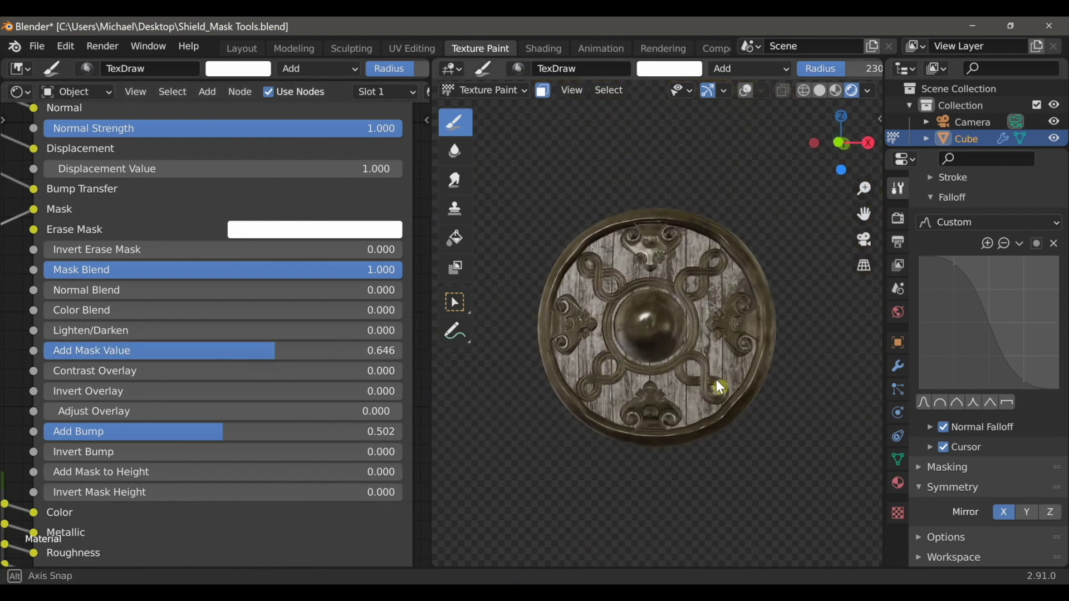
scroll(720, 386, up, 2)
click(455, 180)
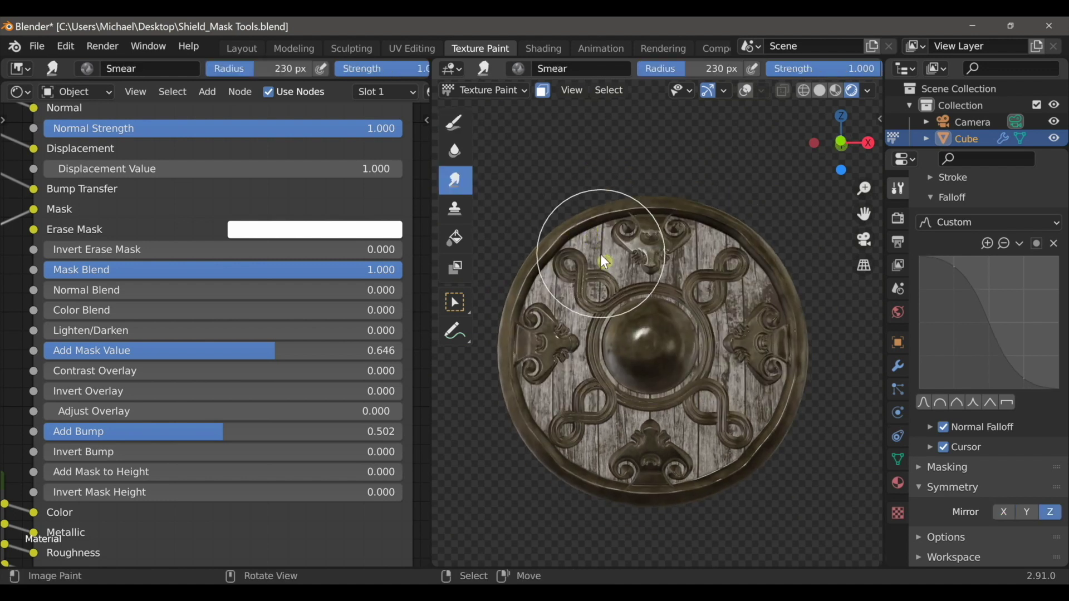
click(973, 403)
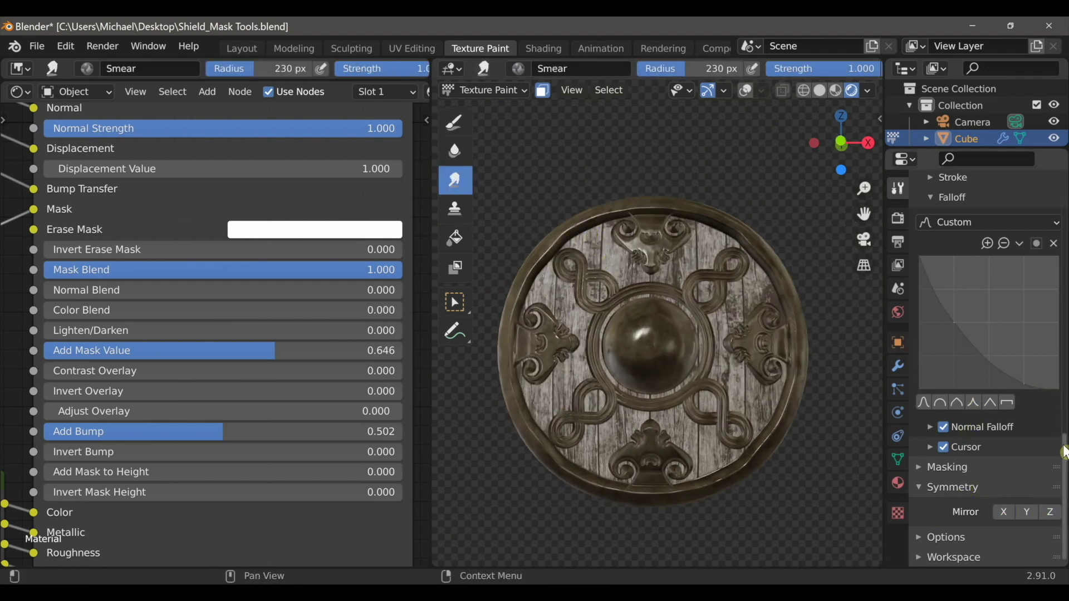
scroll(1064, 452, up, 10)
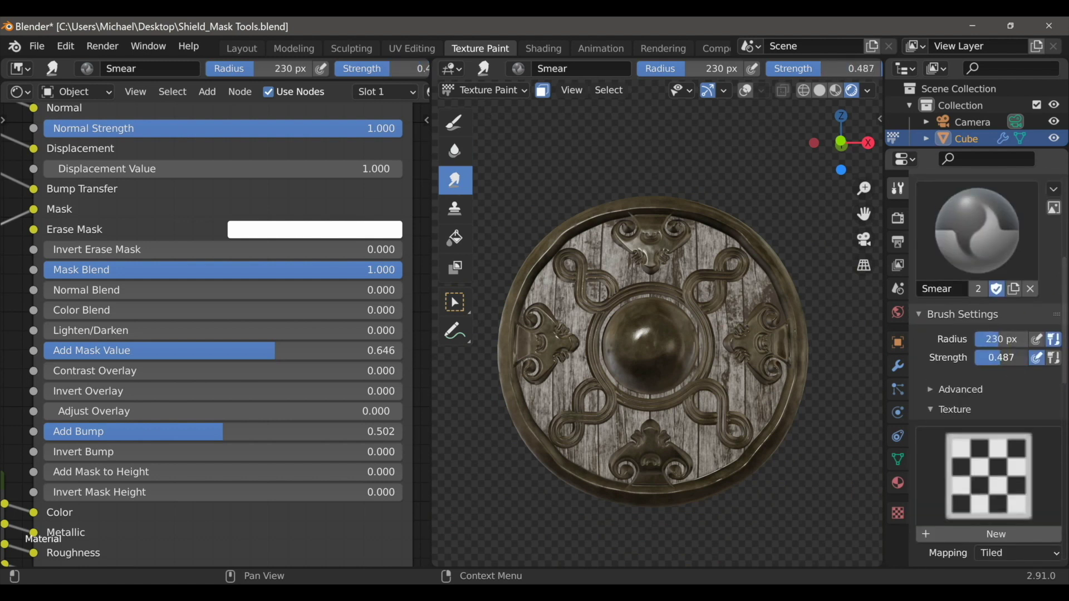
scroll(801, 328, up, 1)
- Set the Smear brush radius to 98 px for close work on the notch in the shield's upper rim
middle_drag(760, 261, 720, 303)
scroll(721, 295, up, 2)
mouse_move(719, 256)
shift+middle_down()
mouse_move(685, 330)
mouse_move(661, 332)
mouse_move(659, 351)
mouse_move(663, 338)
mouse_move(672, 353)
shift+middle_up()
scroll(684, 332, up, 2)
key(f)
click(655, 332)
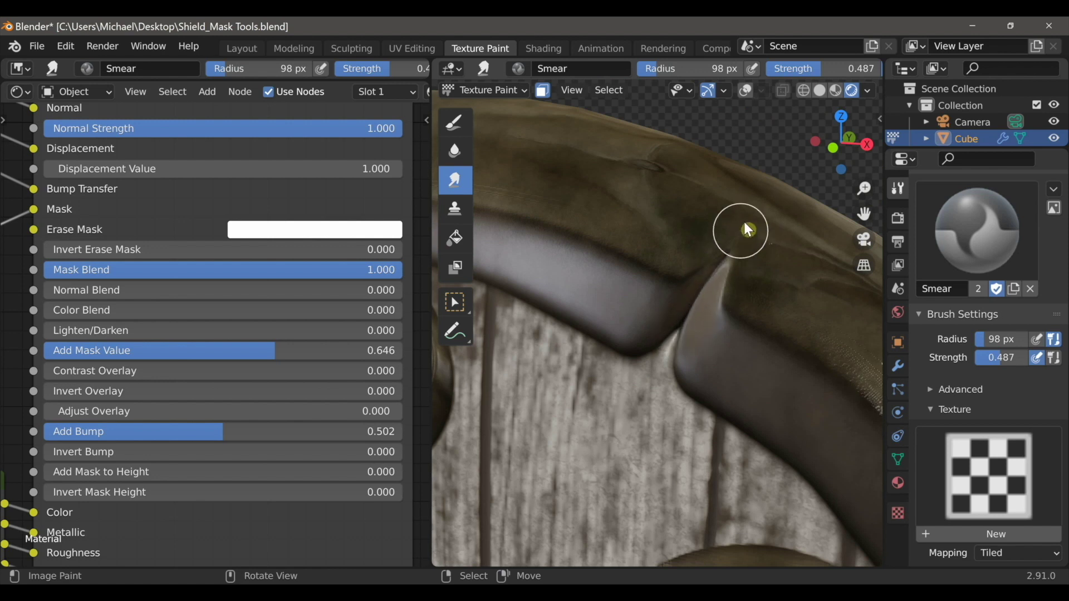
- Smear a sharp notch across the lower-left part of the shield's metal rim
scroll(704, 368, down, 10)
mouse_move(707, 372)
middle_down()
mouse_move(727, 380)
mouse_move(706, 380)
middle_up()
shift+middle_drag(704, 381, 708, 329)
scroll(721, 329, up, 2)
scroll(704, 349, up, 4)
scroll(687, 355, down, 4)
shift+middle_drag(657, 375, 782, 358)
scroll(630, 374, up, 4)
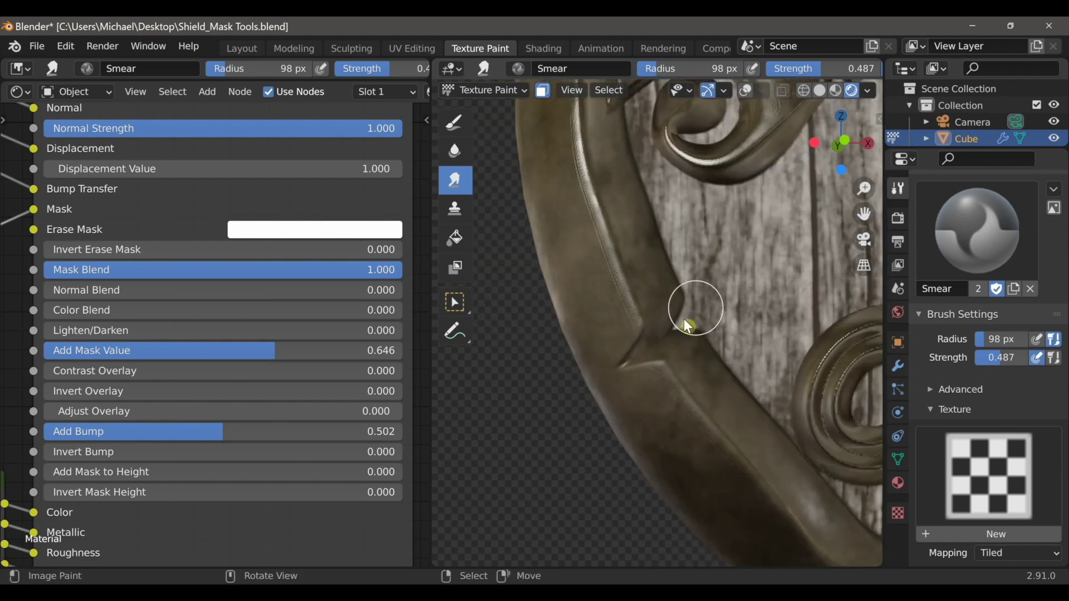
scroll(570, 401, down, 5)
middle_drag(630, 353, 604, 400)
middle_drag(604, 400, 636, 389)
- Smear uneven wear along the left inner edge of the rim, using a smooth falloff with X mirroring turned off
drag(1065, 337, 1050, 556)
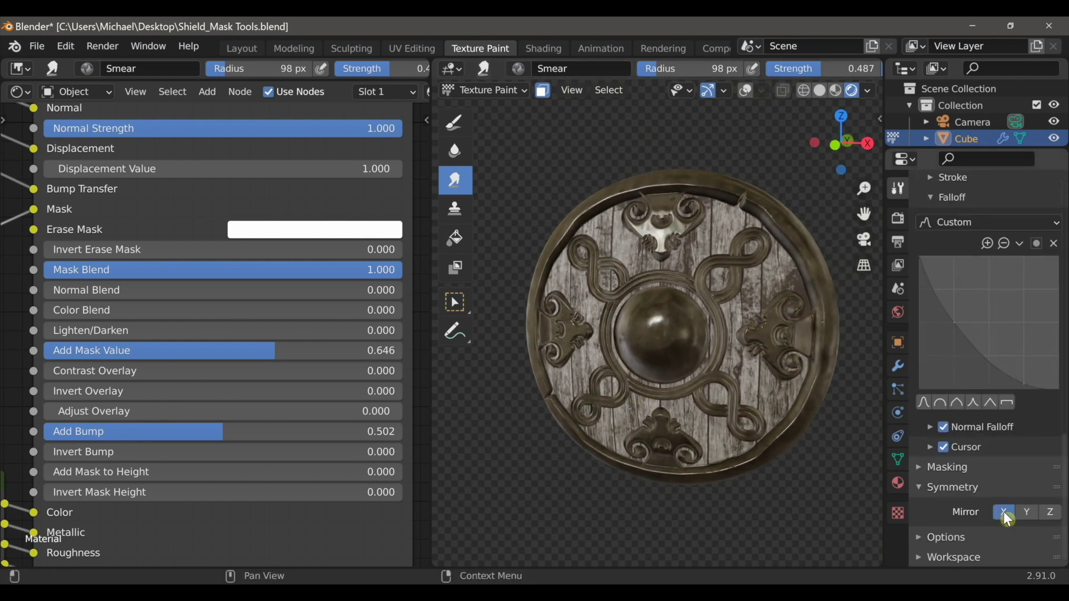
click(924, 403)
scroll(696, 303, up, 5)
scroll(696, 313, up, 3)
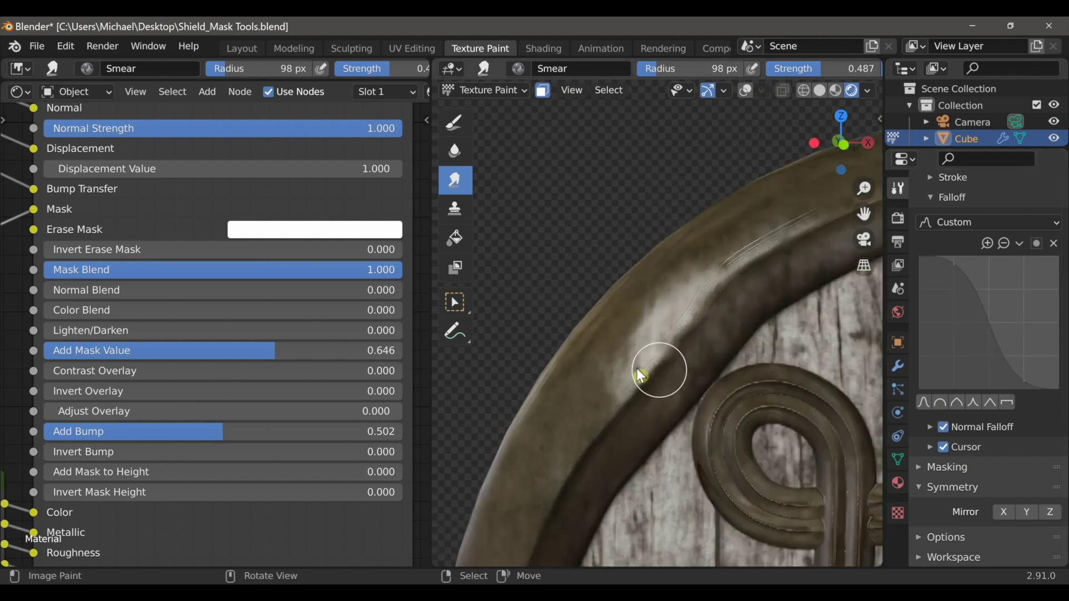
shift+middle_drag(584, 451, 607, 383)
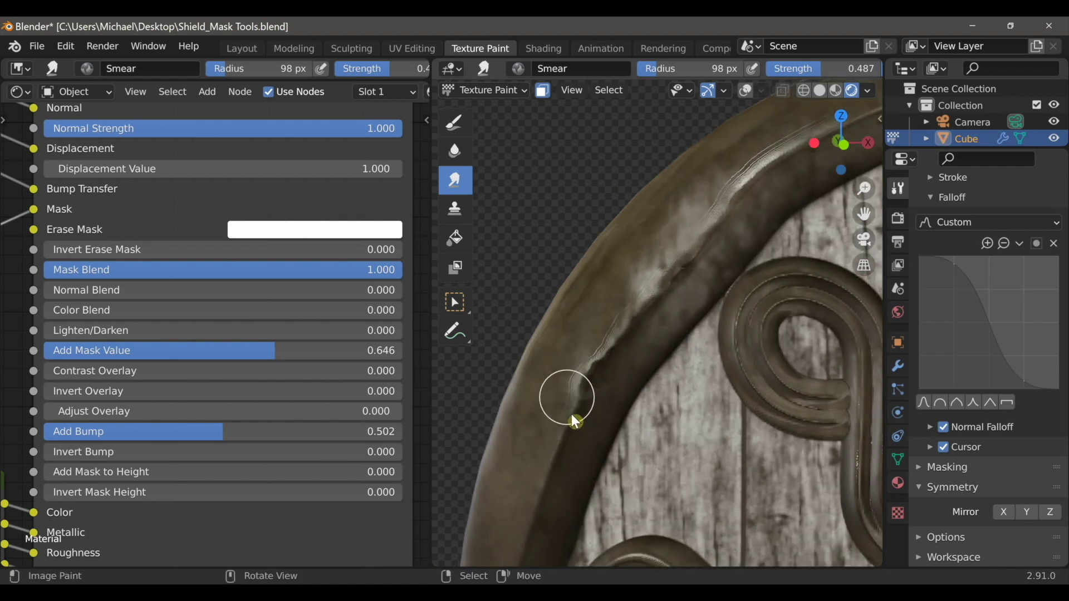
shift+middle_drag(534, 526, 563, 304)
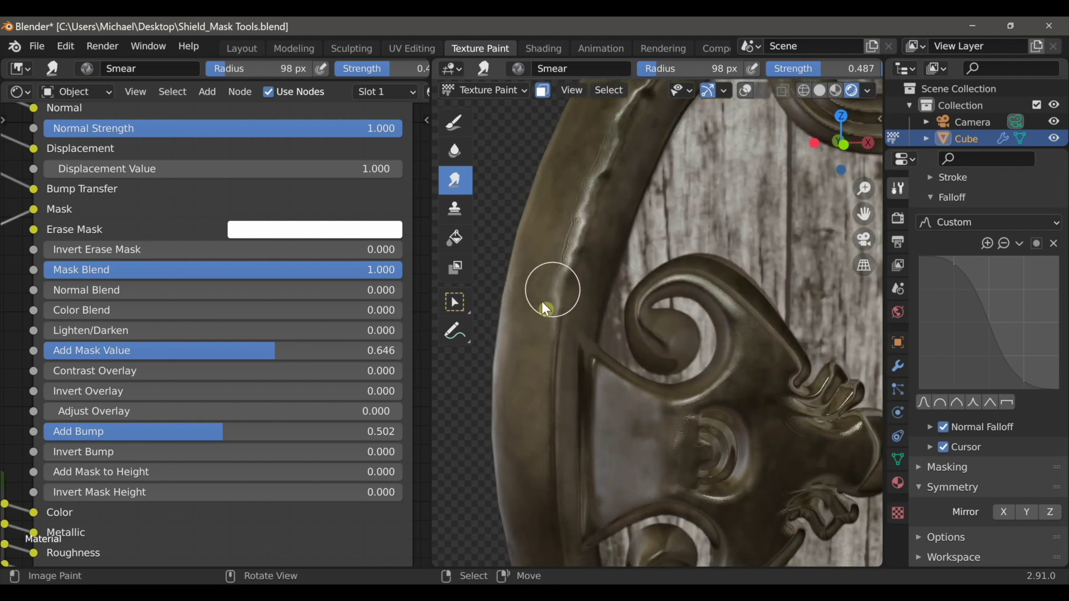
shift+middle_drag(548, 443, 526, 305)
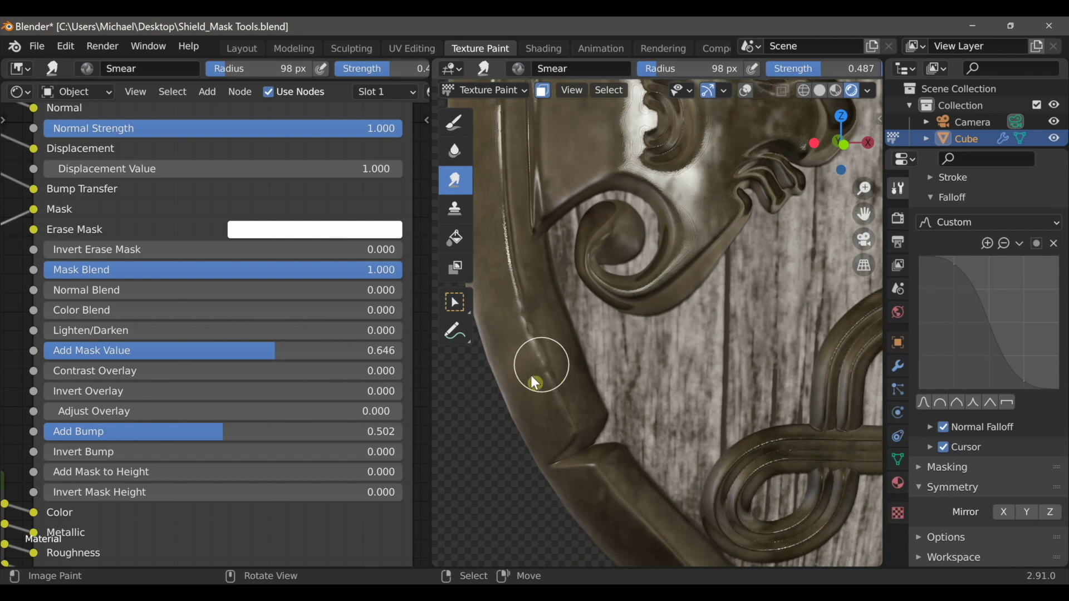
shift+middle_drag(562, 419, 543, 363)
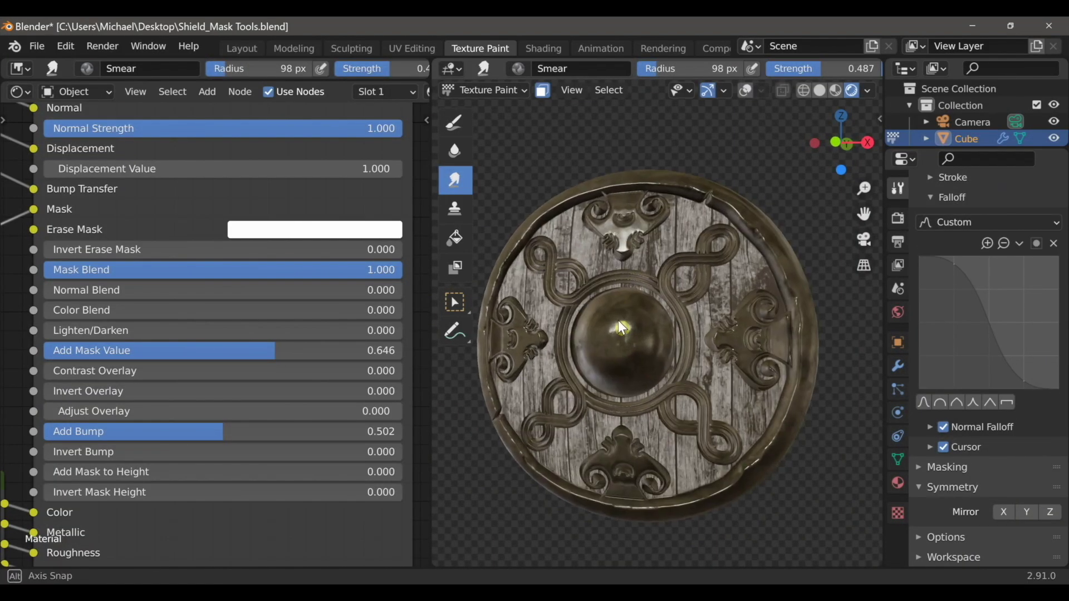
- Save the edited Shield Metal mask image and return to the enlarged node view
drag(233, 81, 256, 548)
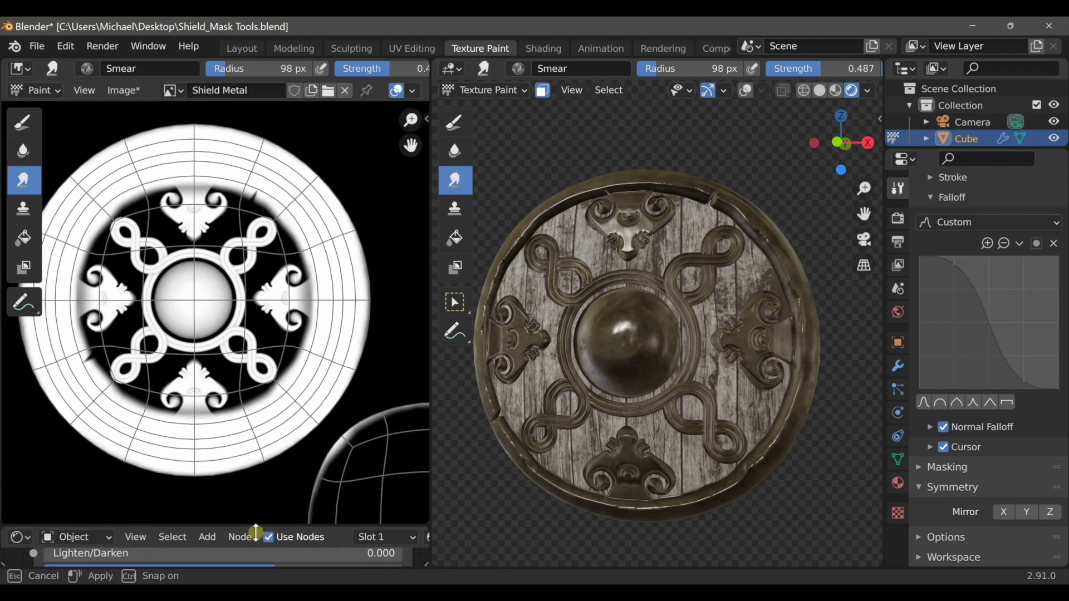
scroll(223, 415, up, 3)
click(123, 90)
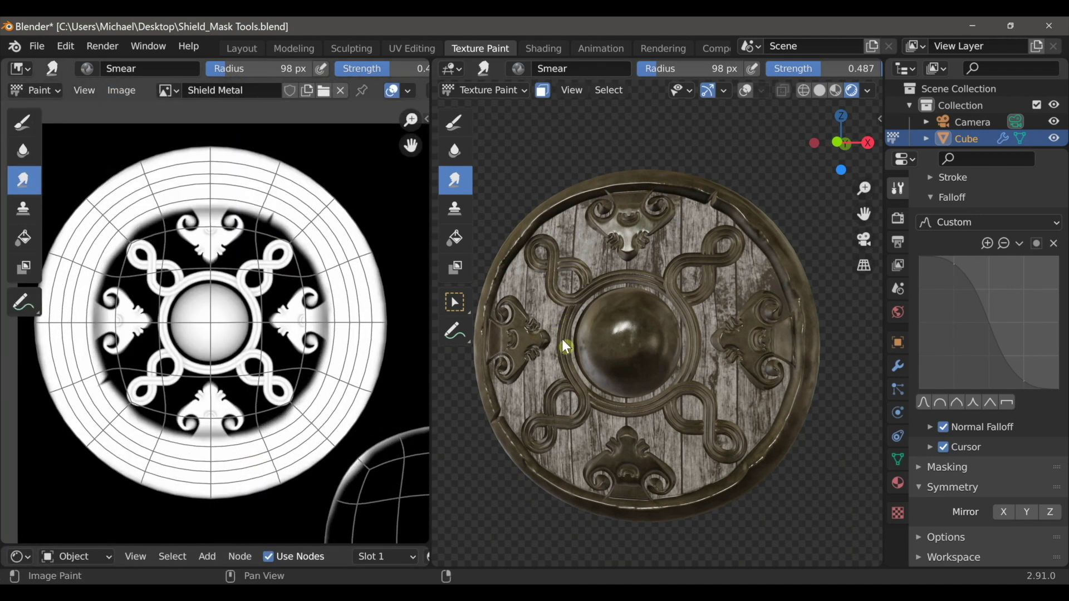
mouse_move(551, 317)
middle_down()
mouse_move(606, 322)
mouse_move(563, 300)
mouse_move(550, 328)
mouse_move(549, 317)
middle_up()
drag(208, 546, 299, 71)
middle_drag(557, 345, 552, 292)
shift+middle_drag(617, 366, 617, 343)
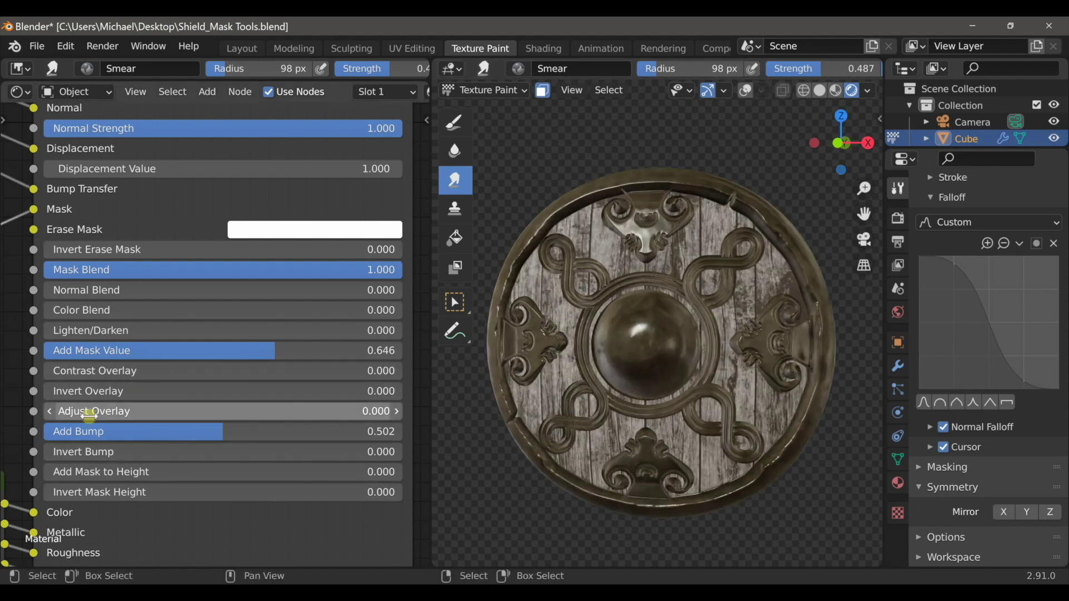
- Add an Image Texture node above the texture nodes that feed the paint layer's Mask_Base_Preset
scroll(83, 412, down, 8)
middle_drag(61, 413, 421, 477)
scroll(245, 425, down, 3)
middle_drag(243, 423, 349, 418)
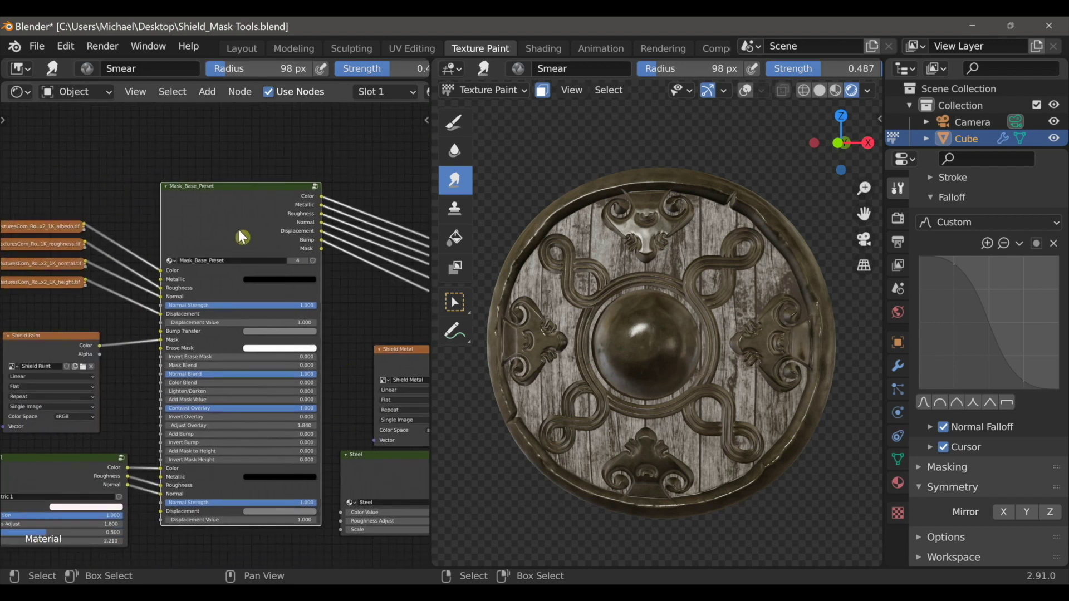
scroll(223, 317, up, 3)
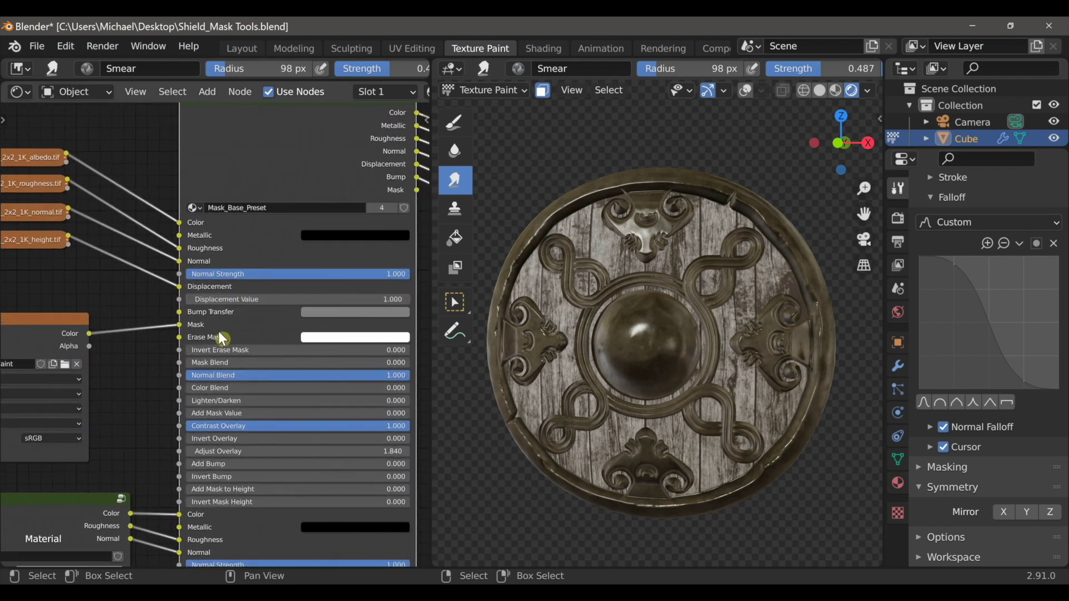
scroll(218, 341, down, 4)
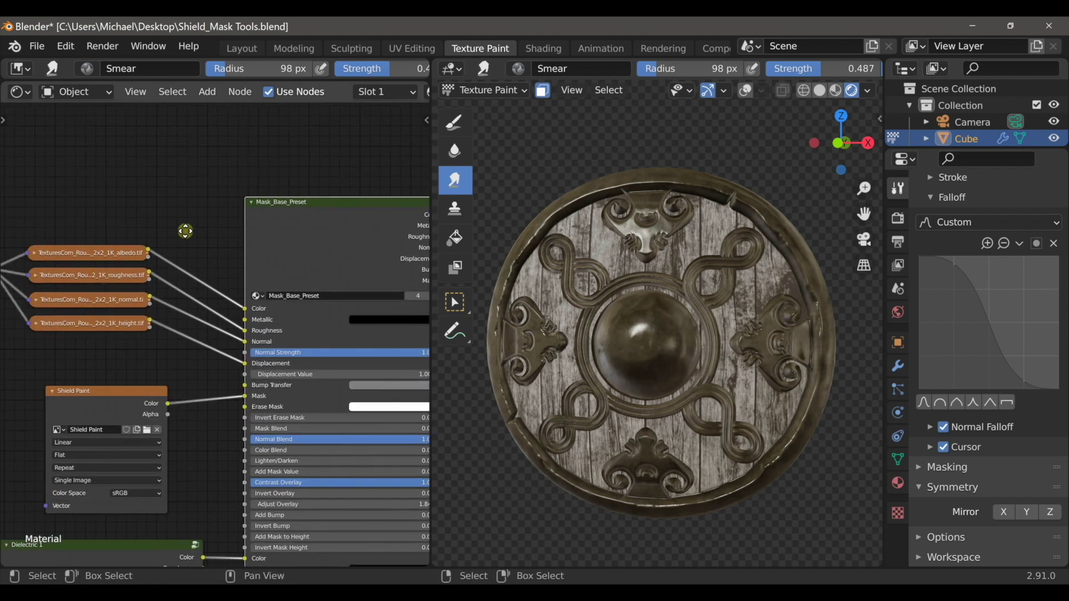
key(shift+a)
mouse_move(116, 220)
click(209, 353)
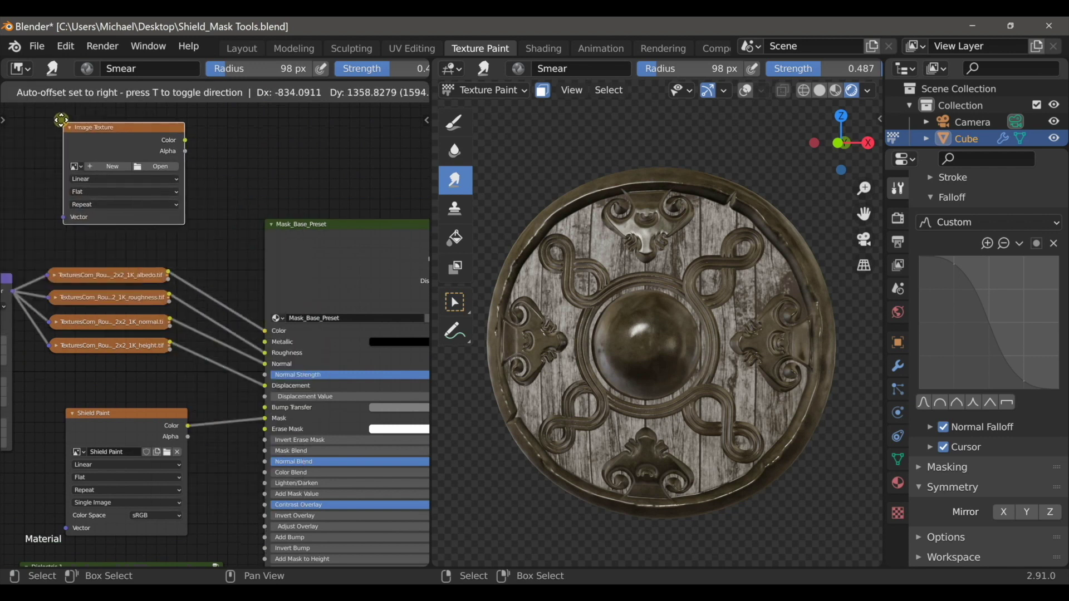
click(169, 197)
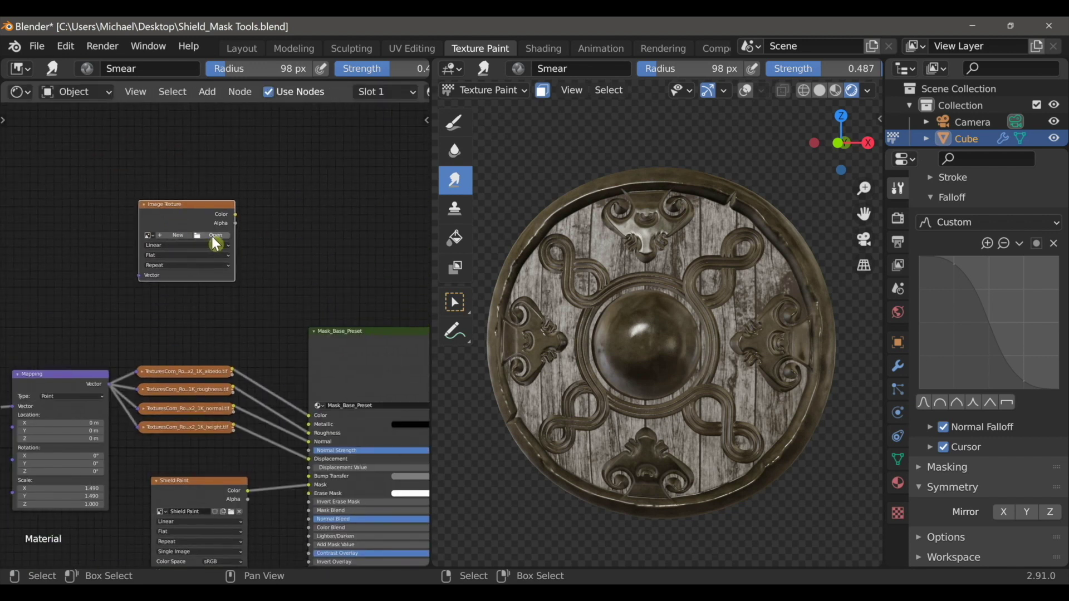
- Load Seamless_Cracks_Paint.png from E:\Textures\Brushes into the new Image Texture node
click(213, 236)
drag(978, 199, 978, 358)
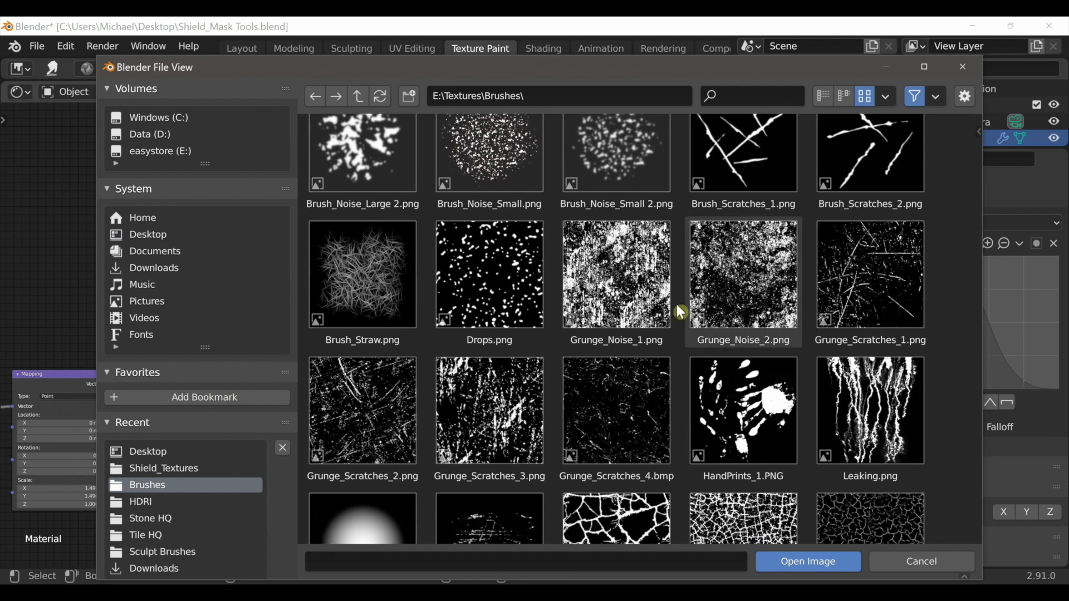
scroll(746, 487, down, 2)
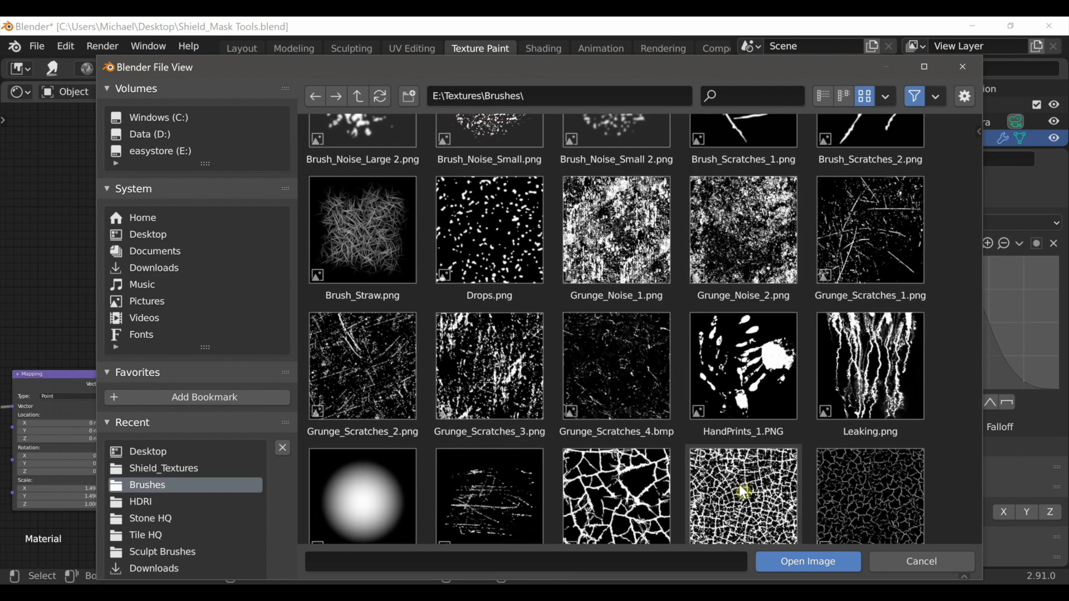
scroll(746, 488, down, 2)
click(743, 479)
click(807, 562)
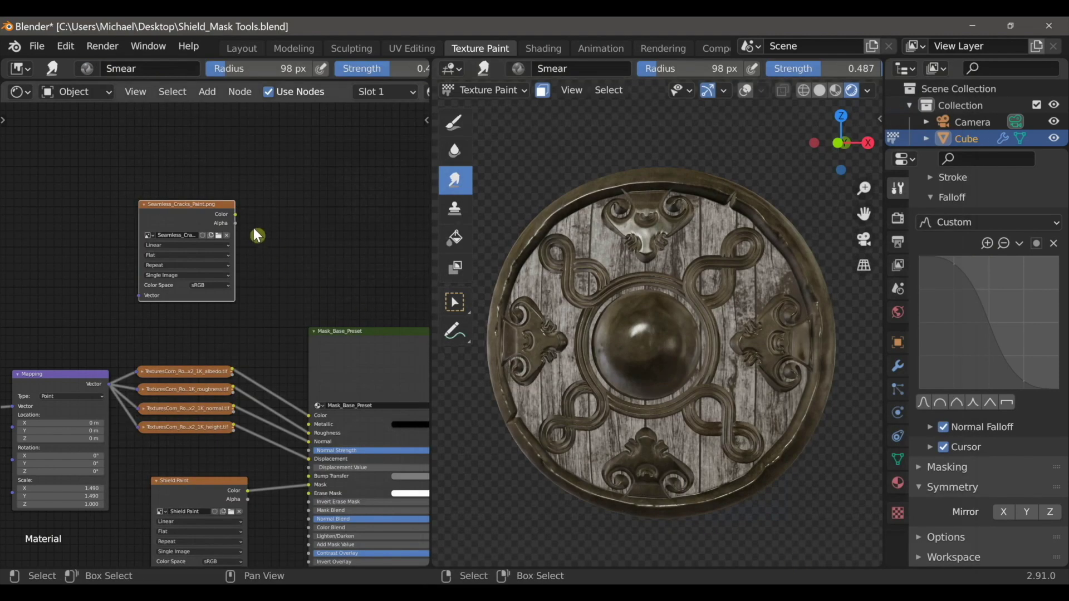
- Connect the cracks texture's Color output to the Erase Mask input of the paint layer's Mask_Base_Preset node
drag(237, 214, 235, 413)
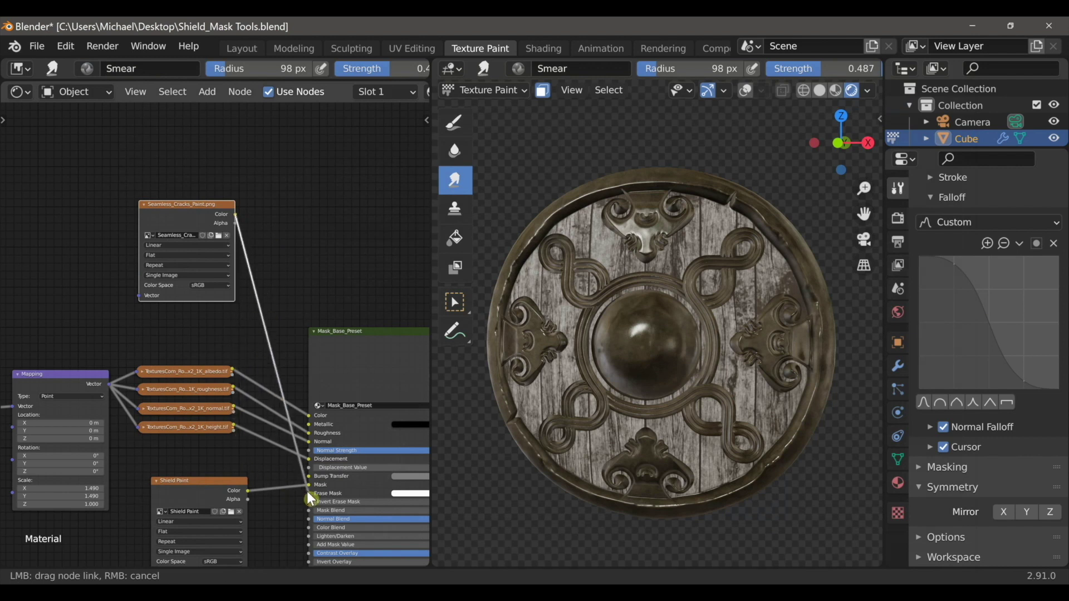
drag(311, 498, 309, 494)
middle_drag(302, 517, 268, 479)
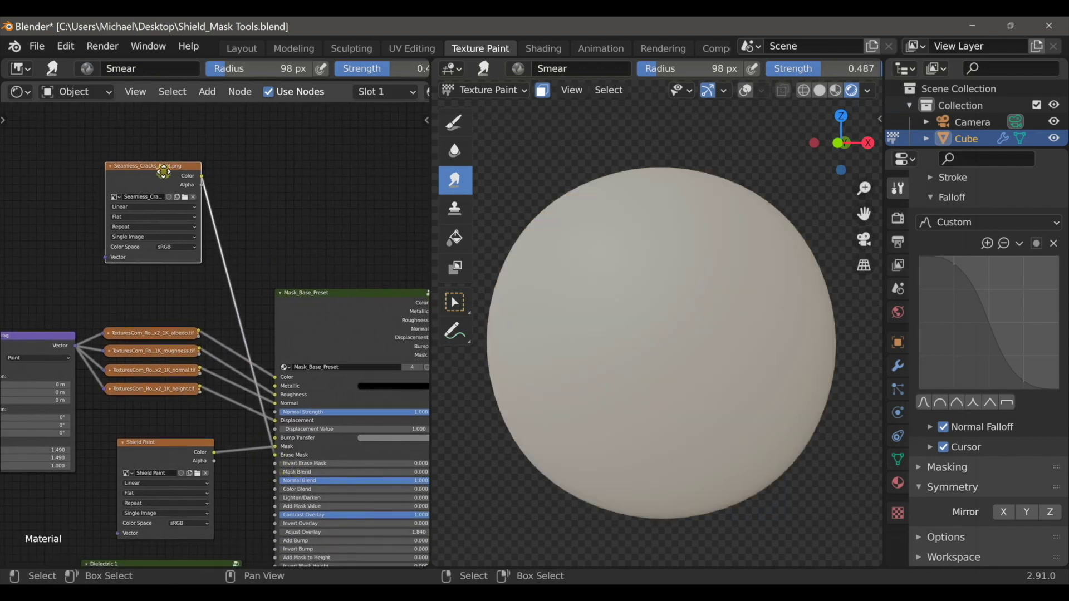
drag(164, 171, 163, 160)
middle_drag(162, 160, 192, 204)
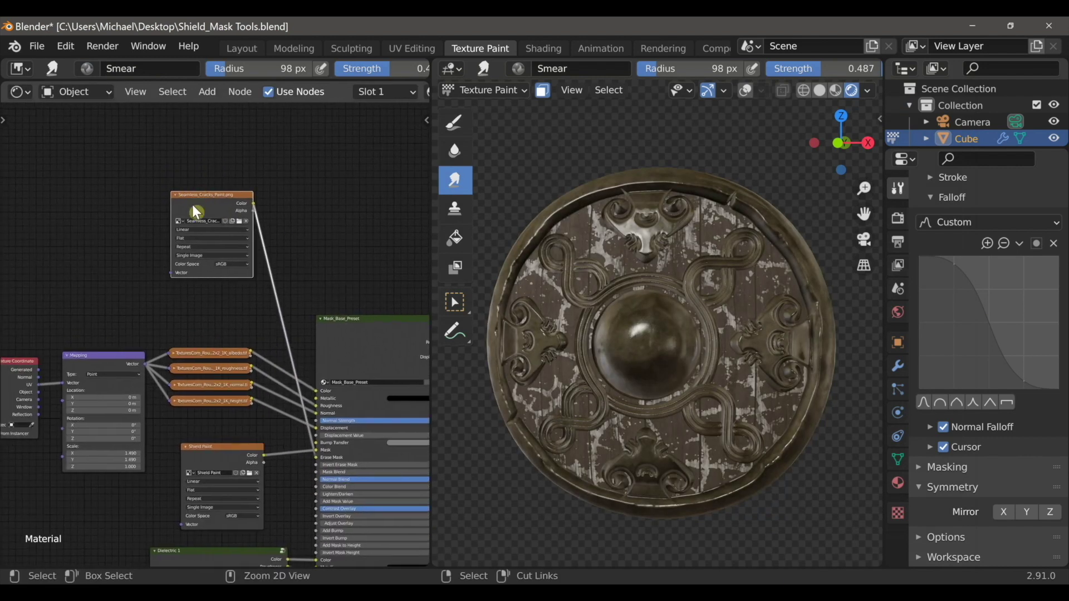
- Add Texture Coordinate and Mapping nodes to the cracks texture and raise the mapping's X and Y scale for finer cracks
key(ctrl+t)
middle_drag(165, 260, 188, 265)
key(g)
click(191, 204)
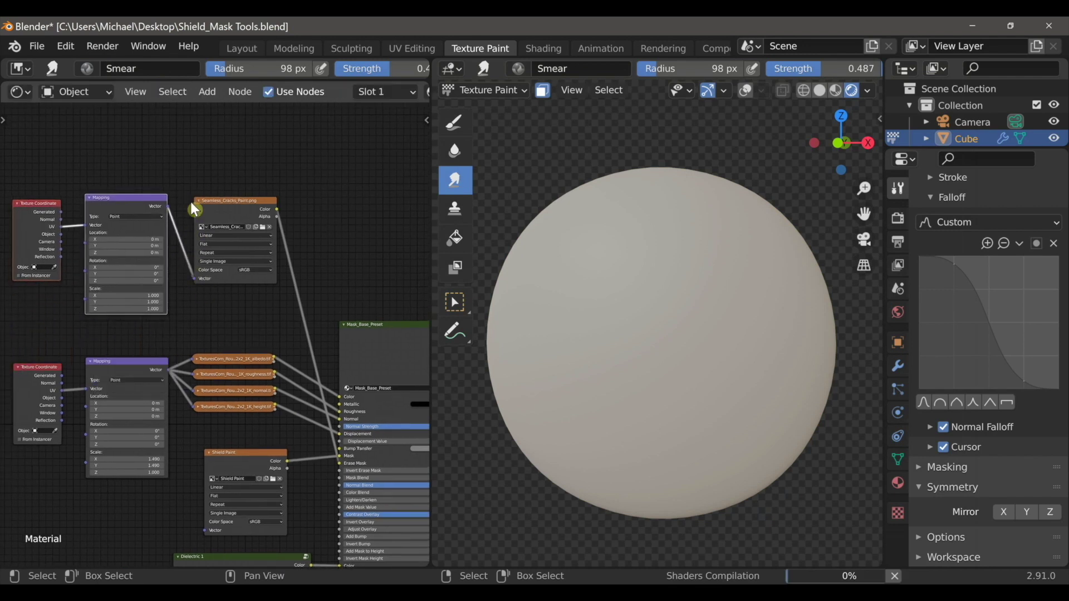
scroll(225, 309, up, 3)
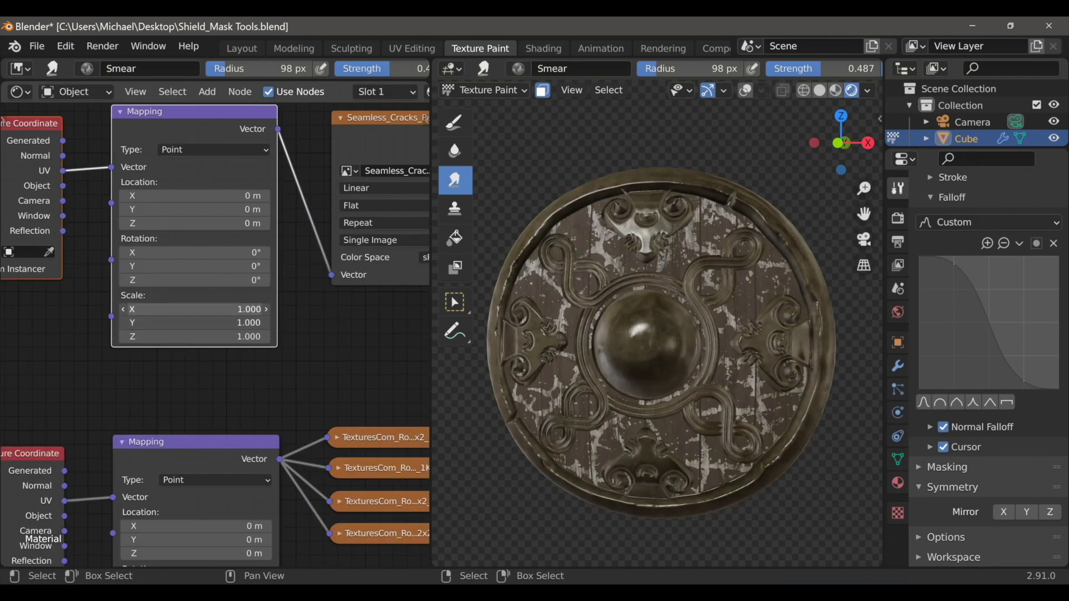
drag(225, 309, 267, 323)
- Set Invert Erase Mask to 1.000 on the paint layer's mask node
middle_drag(294, 357, 264, 483)
scroll(263, 473, up, 3)
middle_drag(273, 329, 283, 420)
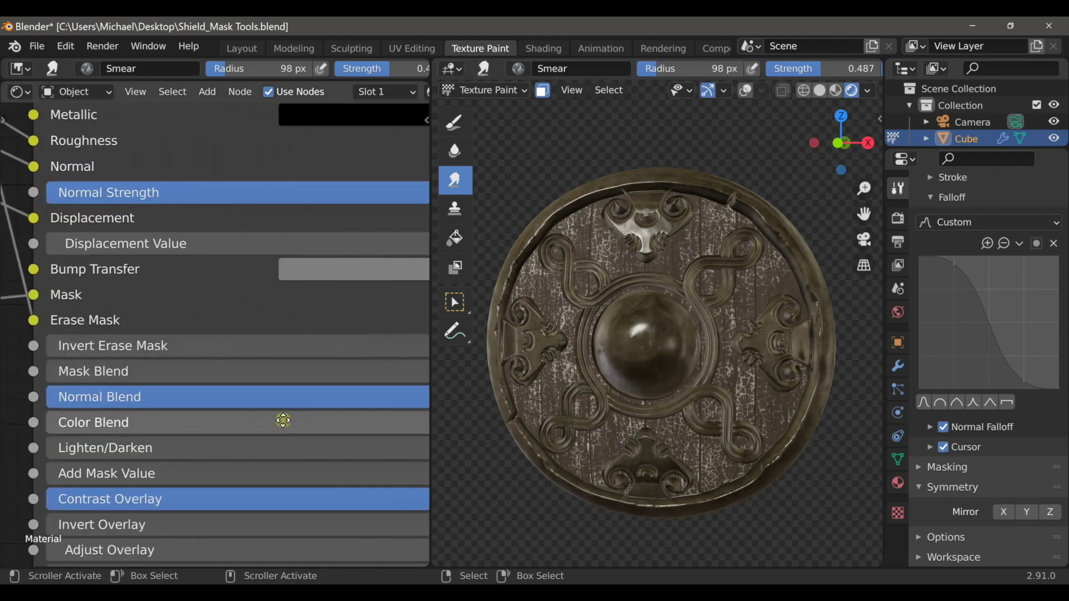
scroll(83, 353, down, 2)
drag(89, 357, 178, 356)
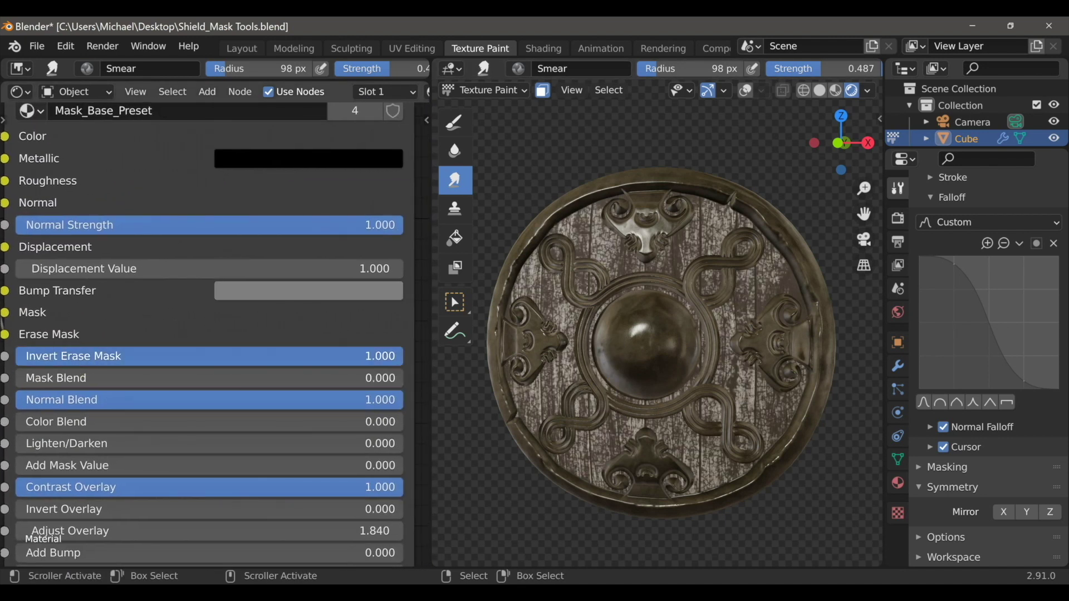
- Connect the Shield Base Color image's Color output to the Color input of the Dielectric 1 node
scroll(693, 423, up, 3)
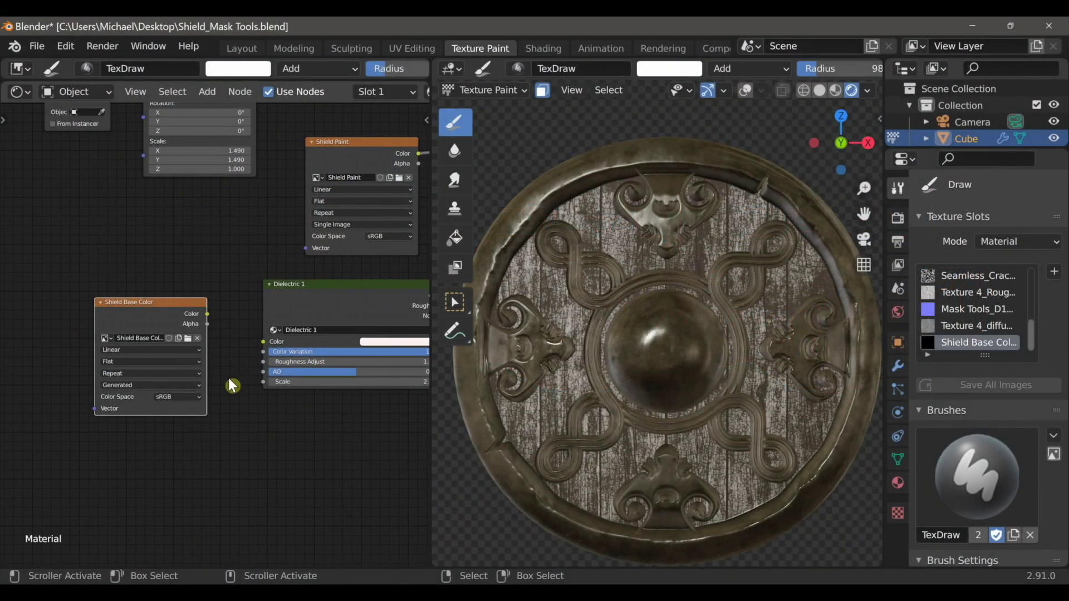
drag(206, 308, 276, 344)
middle_drag(261, 423, 234, 418)
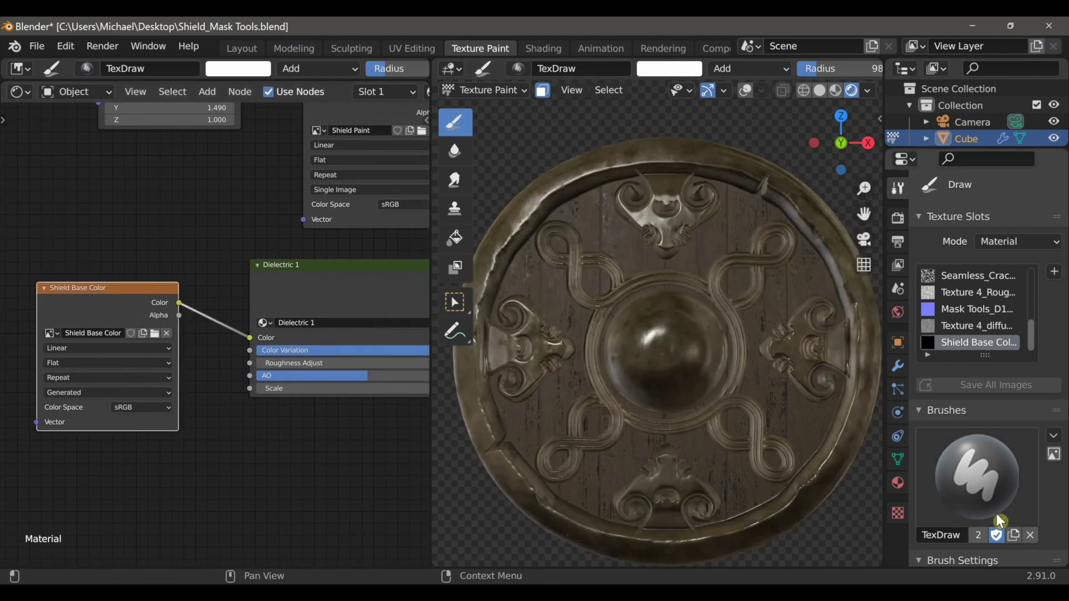
- Give the TexDraw brush a scratchy splatter texture, a bright red colour and a 219 px radius
drag(1063, 274, 1062, 417)
click(995, 393)
click(559, 133)
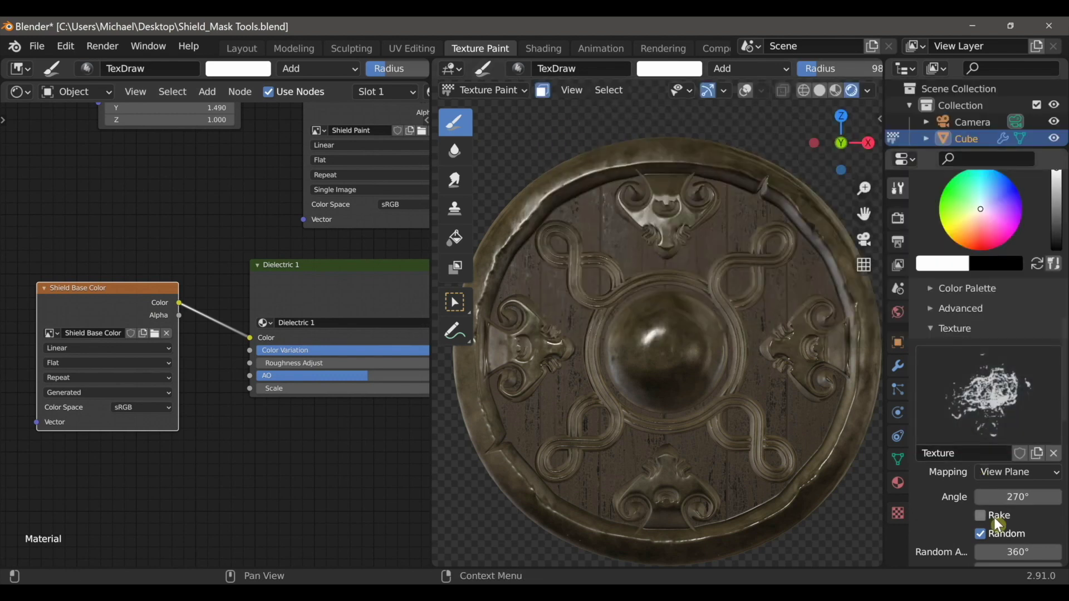
scroll(1002, 264, up, 2)
drag(977, 279, 973, 294)
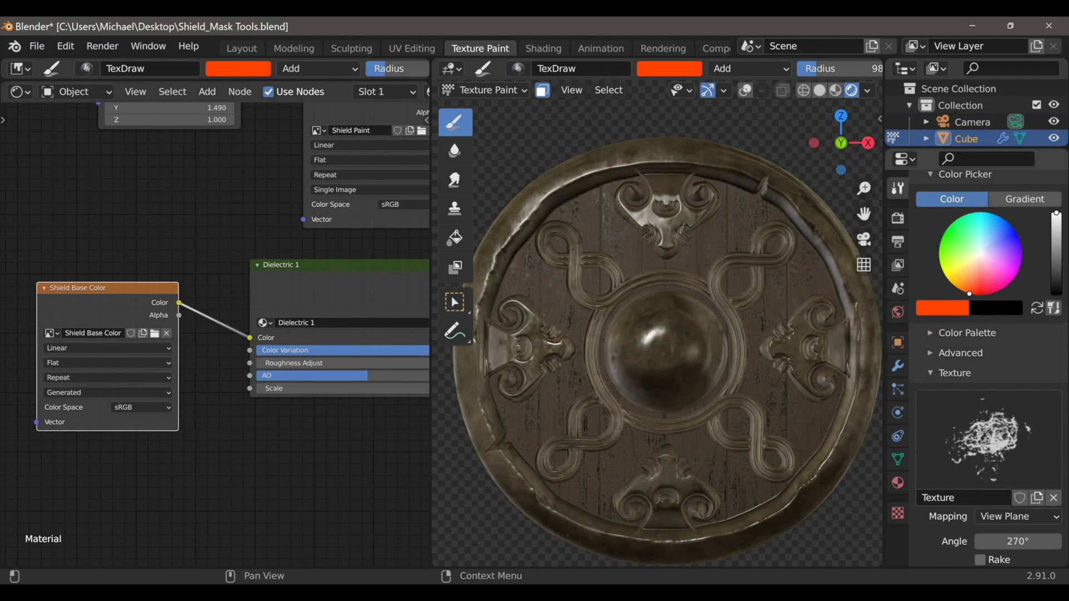
scroll(738, 383, down, 2)
shift+middle_drag(736, 384, 706, 367)
key(f)
click(739, 369)
drag(975, 285, 975, 295)
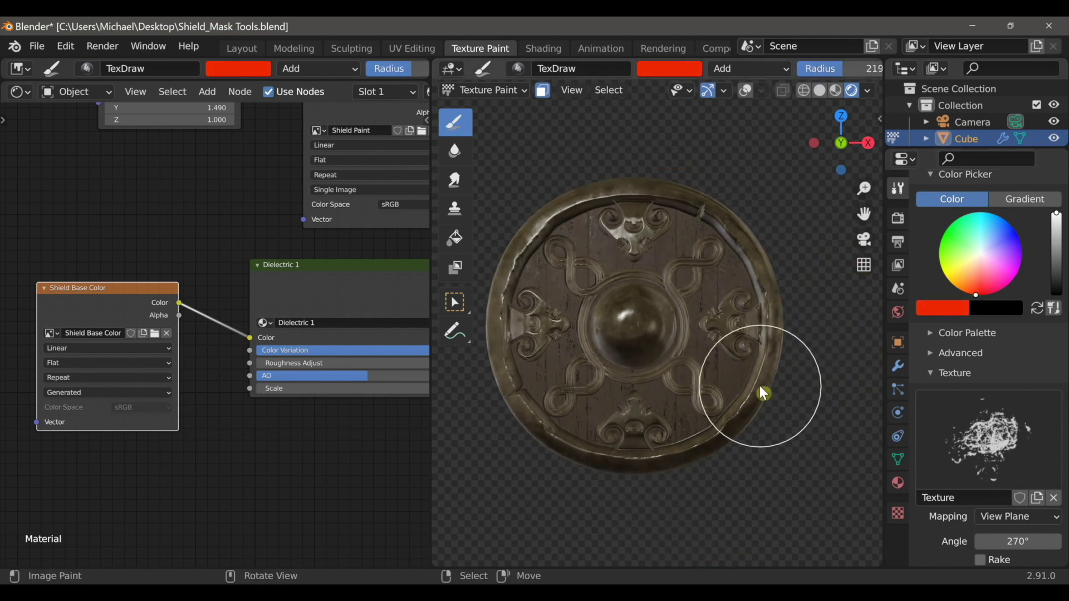
- Paint red strokes over the lower and right-hand wooden planks of the shield on the Shield Base Color image
mouse_move(776, 304)
mouse_down()
mouse_move(566, 442)
mouse_move(780, 341)
mouse_move(546, 513)
mouse_up()
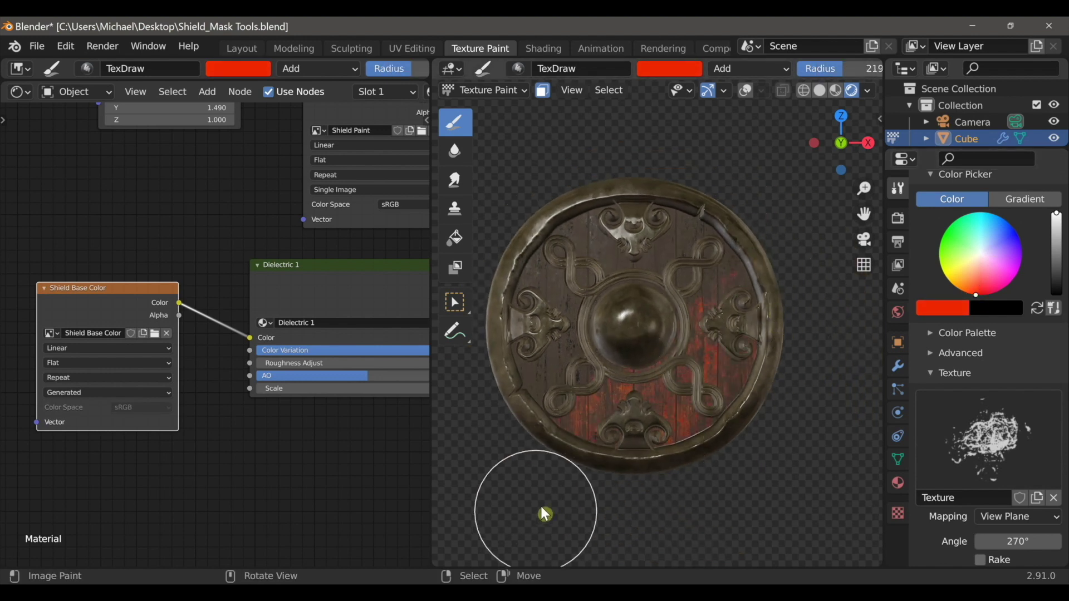
mouse_move(706, 336)
mouse_down()
mouse_move(508, 509)
mouse_move(611, 511)
mouse_up()
shift+middle_drag(650, 446, 654, 453)
- Set the brush blend mode to Mix and its colour to light turquoise
drag(1064, 393, 1068, 234)
scroll(980, 445, down, 3)
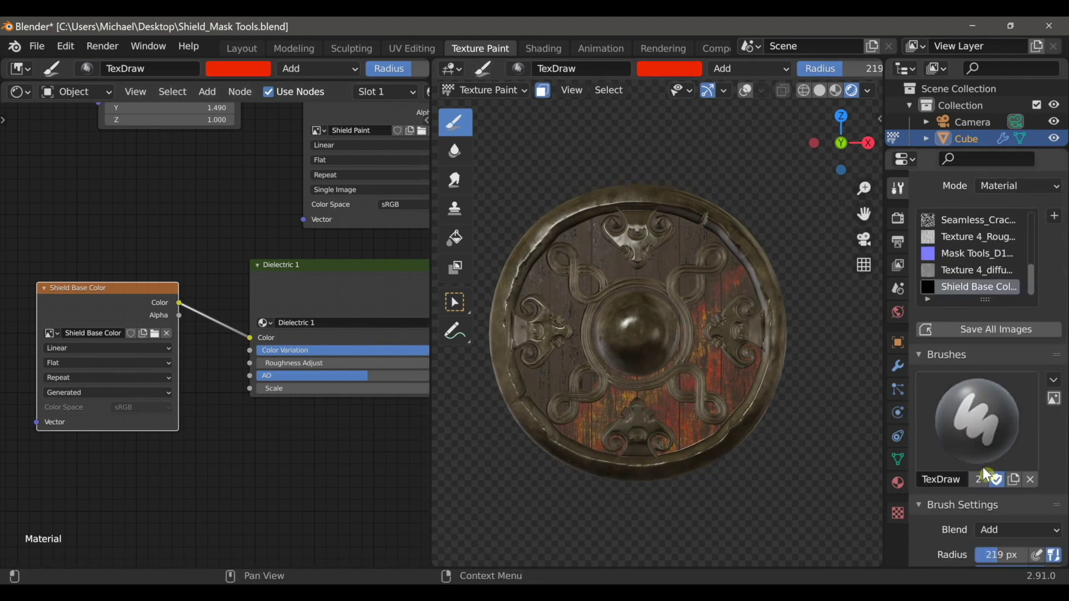
click(998, 510)
click(848, 489)
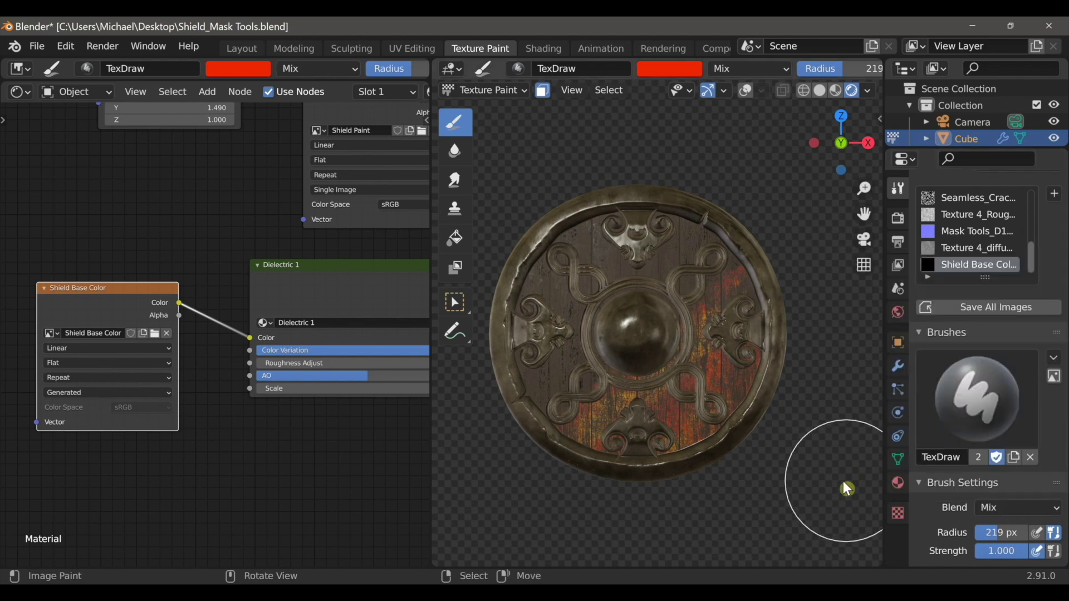
scroll(985, 473, down, 6)
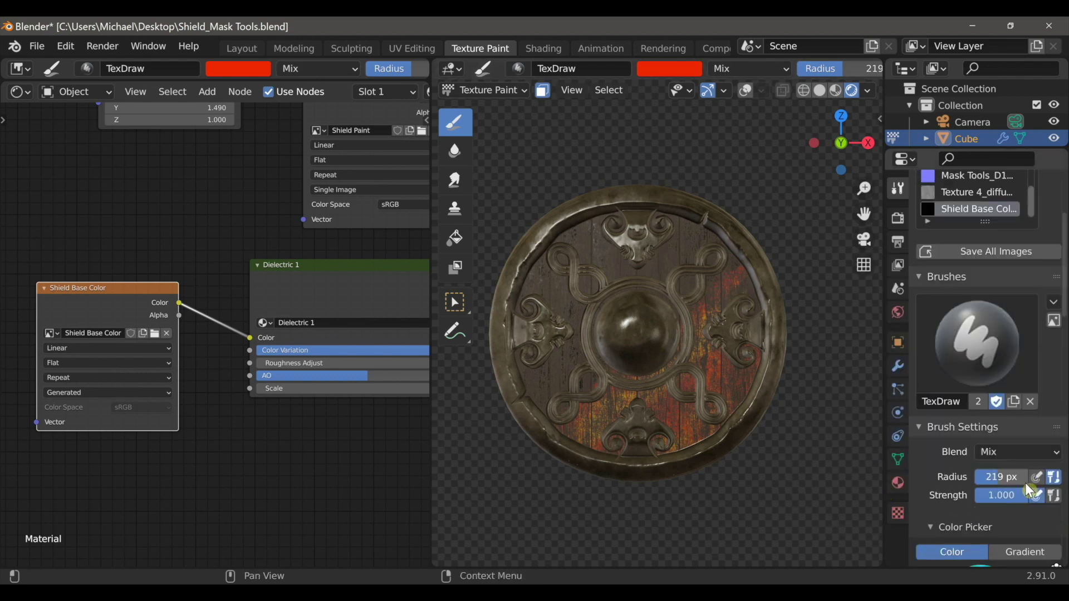
click(974, 440)
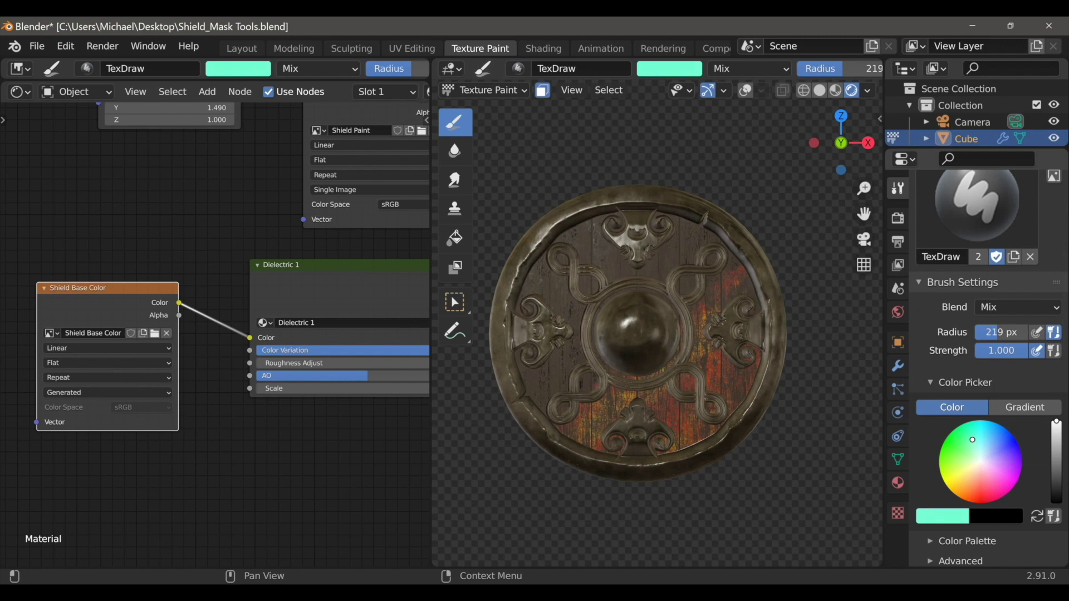
- Darken the turquoise brush colour slightly and paint it over the shield's upper and left-hand wooden planks
click(1056, 434)
mouse_move(633, 231)
mouse_down()
mouse_move(664, 215)
mouse_move(561, 320)
mouse_move(597, 254)
mouse_up()
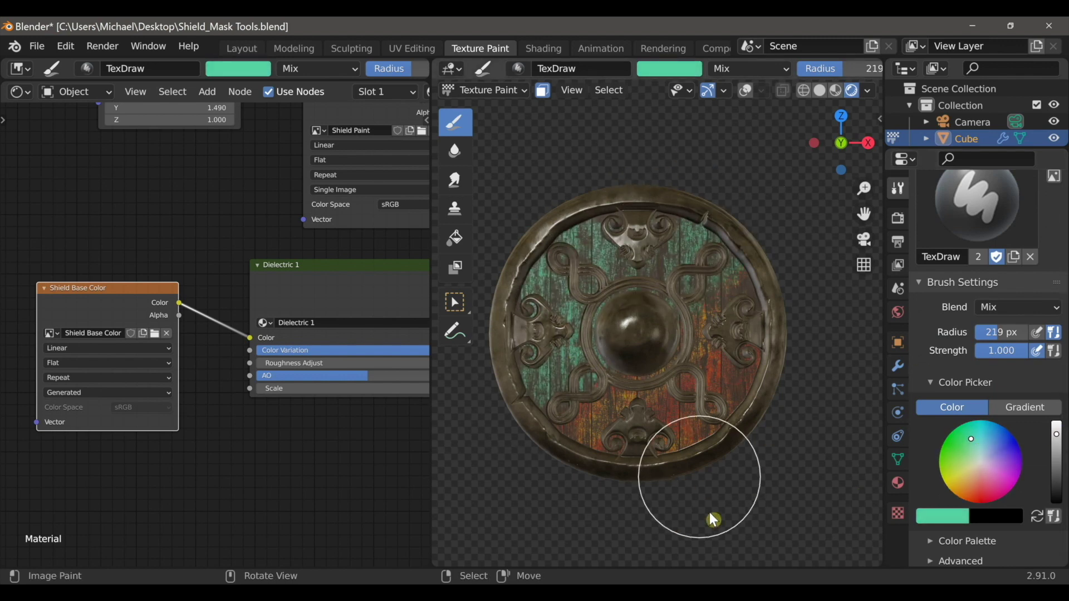
middle_drag(754, 506, 652, 496)
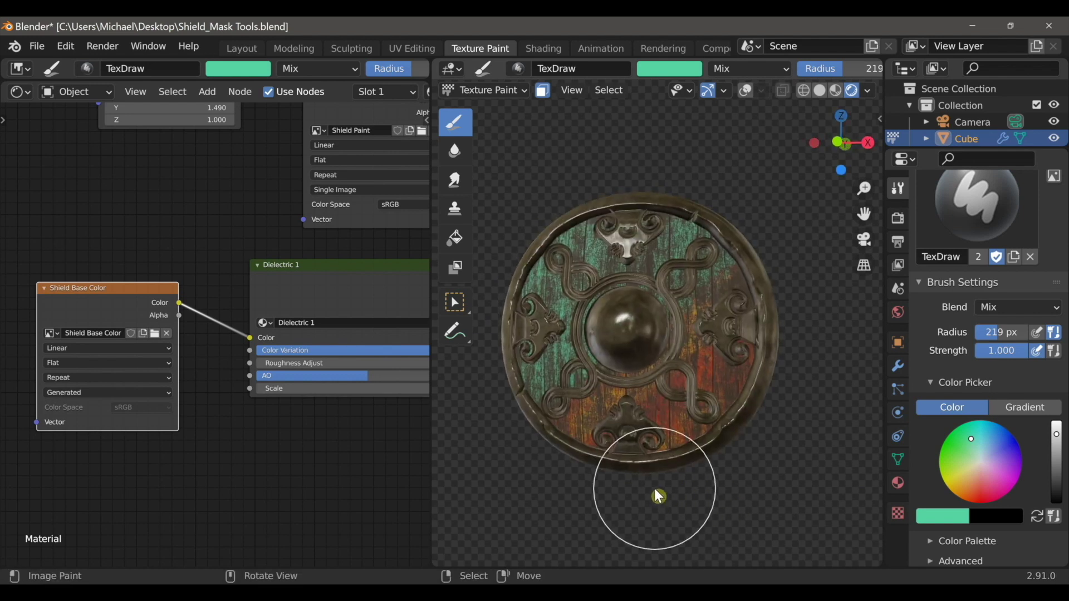
- Examine the complete shield material node tree and the painted shield
scroll(341, 410, down, 7)
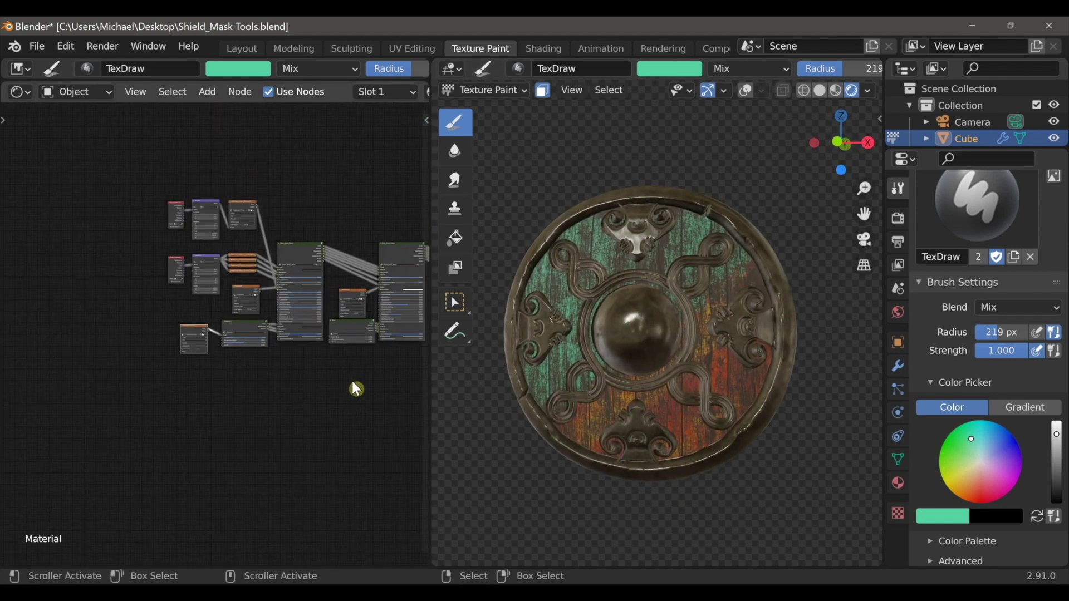
scroll(251, 384, down, 1)
drag(54, 205, 337, 395)
scroll(312, 390, down, 3)
middle_drag(285, 385, 247, 383)
mouse_move(554, 429)
middle_down()
mouse_move(684, 423)
mouse_move(613, 390)
mouse_move(627, 369)
middle_up()
scroll(633, 368, up, 2)
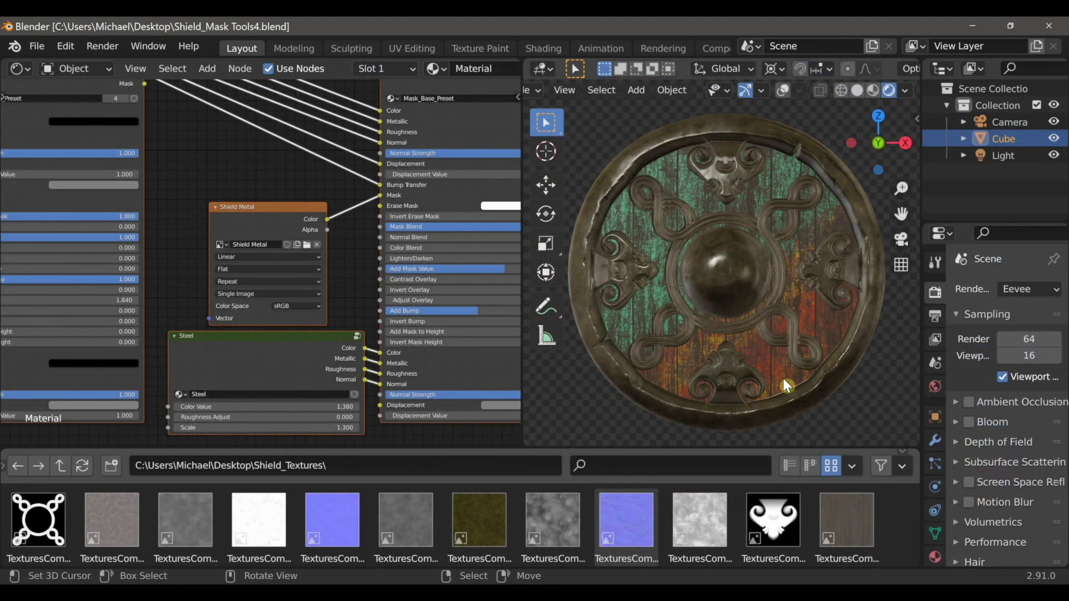
- Switch the render engine to Cycles and set the material's surface displacement method to a true displacement mode
click(1007, 289)
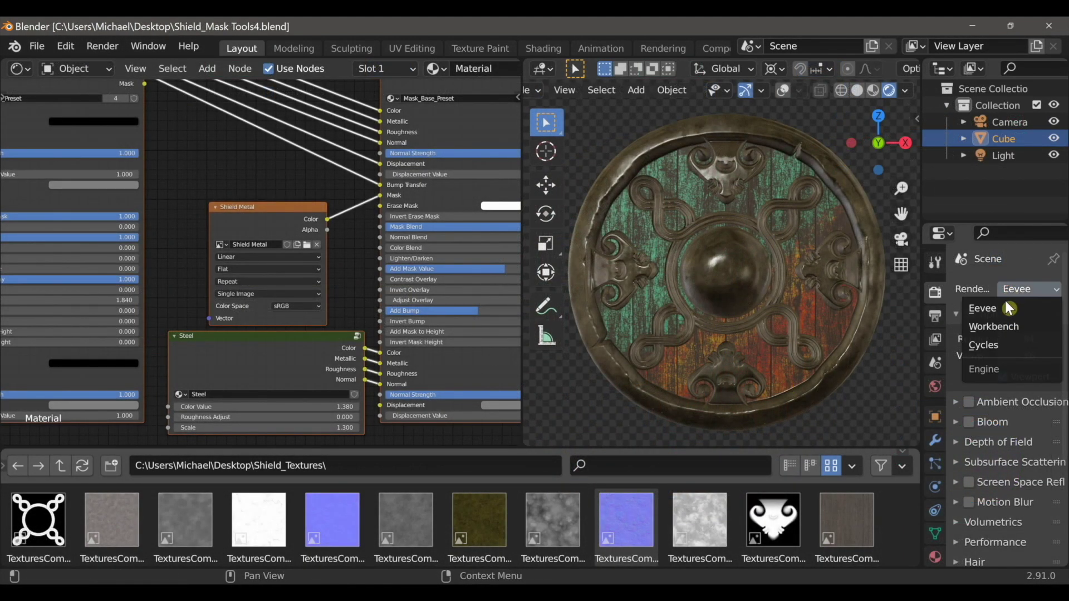
click(997, 343)
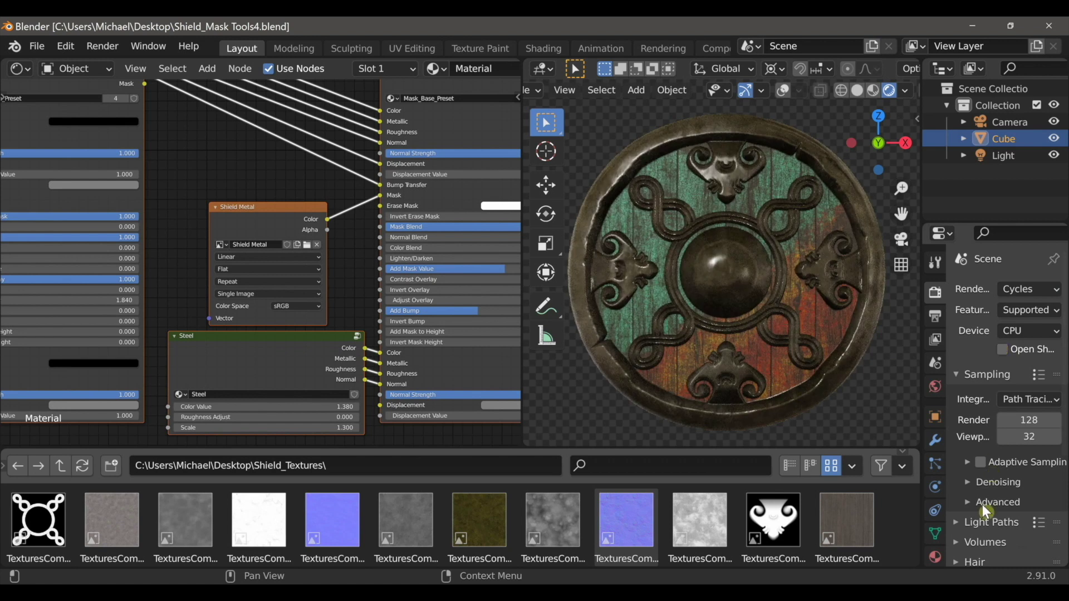
scroll(935, 535, down, 2)
click(936, 520)
scroll(951, 518, down, 15)
click(961, 518)
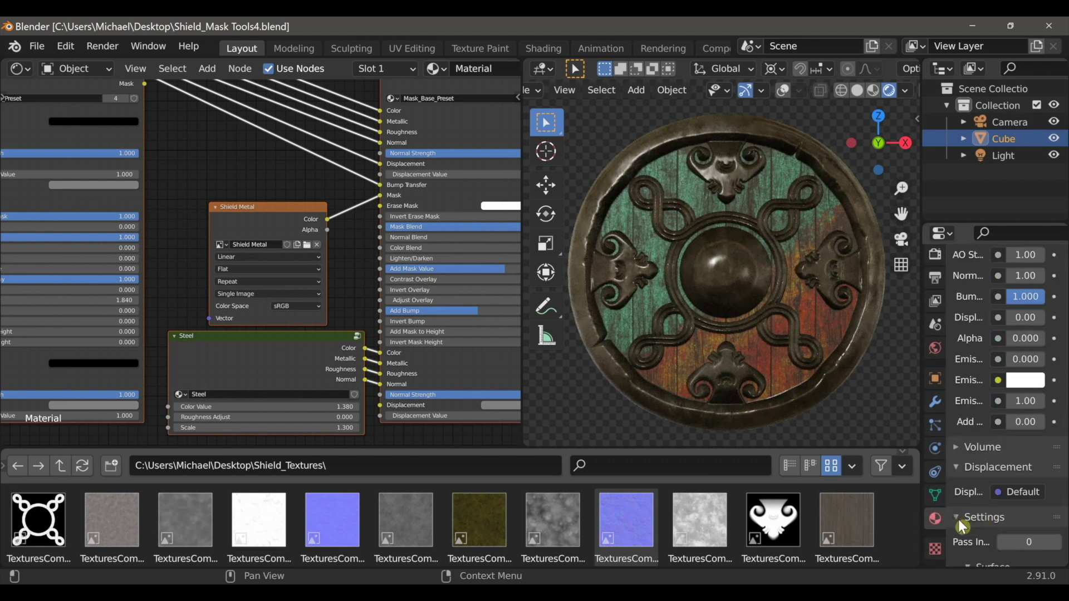
scroll(959, 519, down, 6)
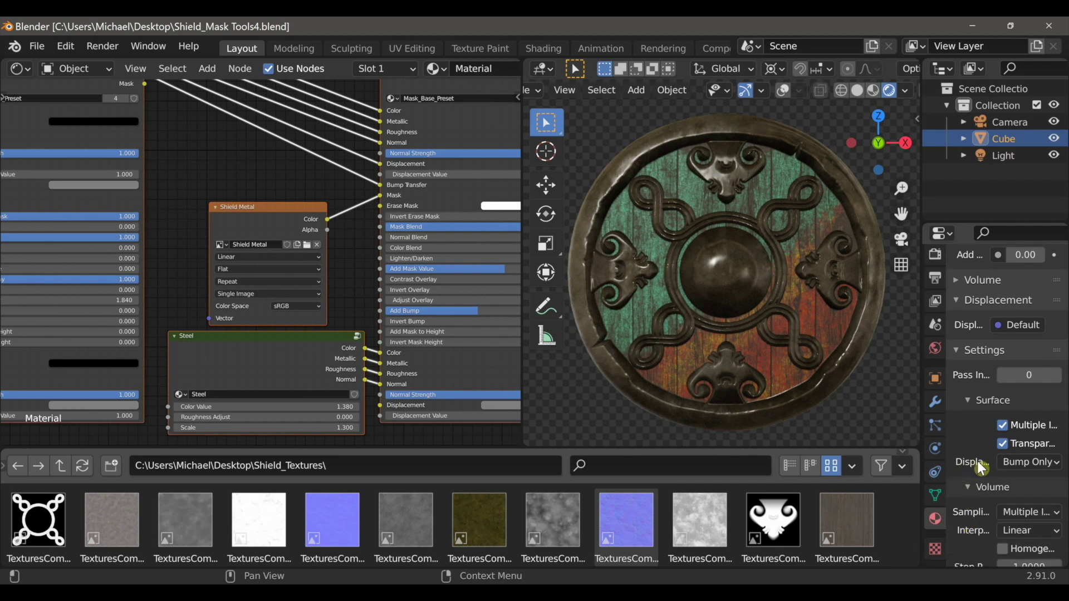
click(1022, 463)
click(950, 499)
- Connect the Displacement output of the Material Shader_Preset node to the Displacement input of the Material Output
scroll(385, 289, down, 9)
middle_drag(384, 259, 112, 281)
middle_drag(464, 274, 240, 290)
scroll(350, 339, up, 6)
scroll(354, 341, up, 4)
middle_drag(378, 289, 362, 334)
scroll(365, 334, down, 3)
middle_drag(432, 337, 342, 335)
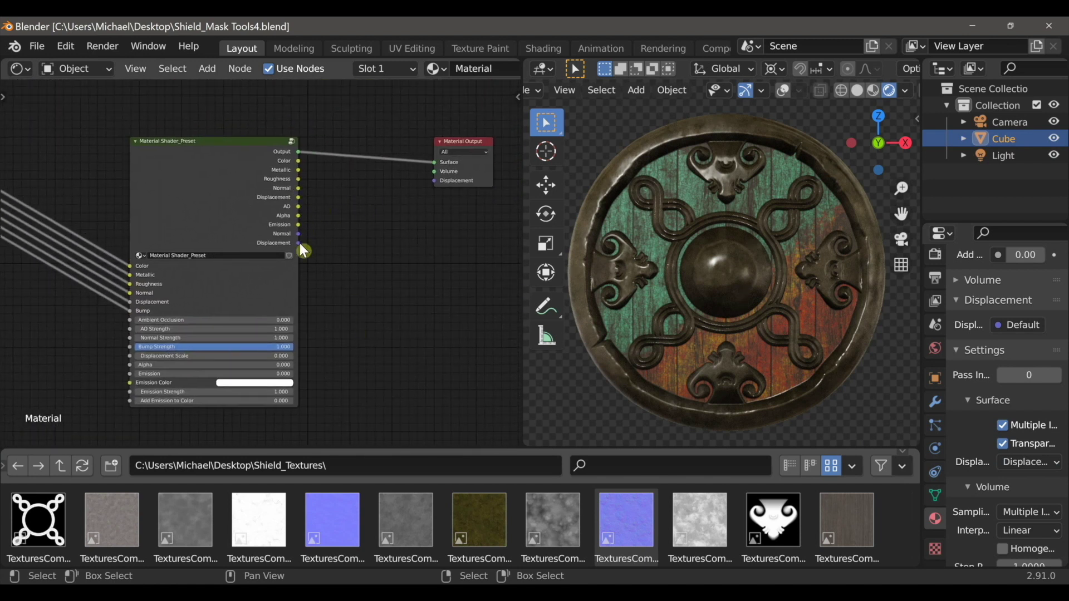
drag(404, 200, 439, 184)
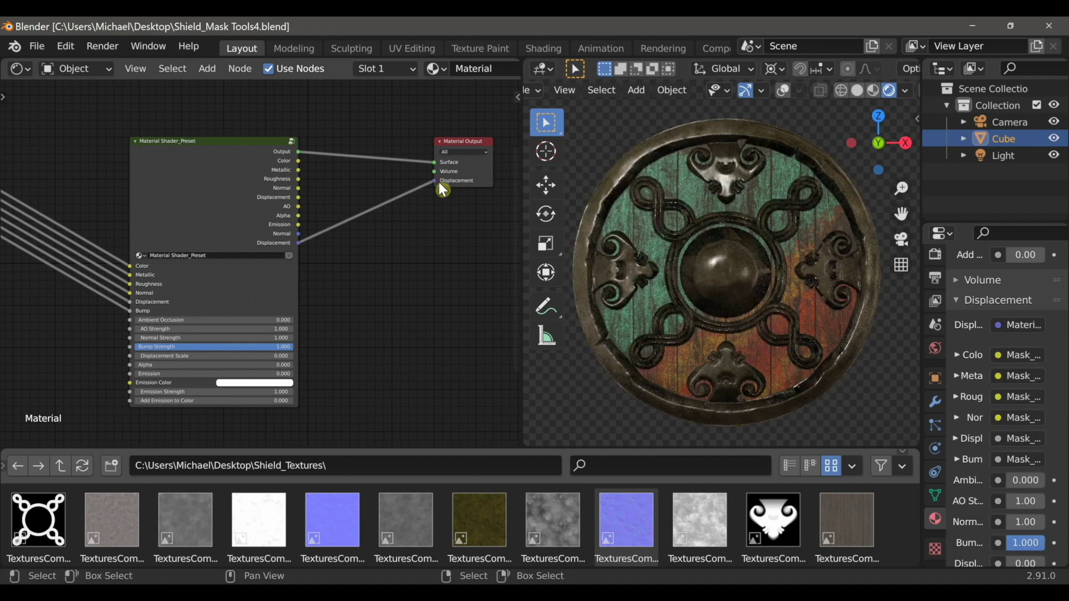
- Raise the viewport levels of the shield's Subdivision Surface modifier
click(935, 401)
click(1036, 364)
click(1036, 363)
click(1036, 364)
click(1036, 364)
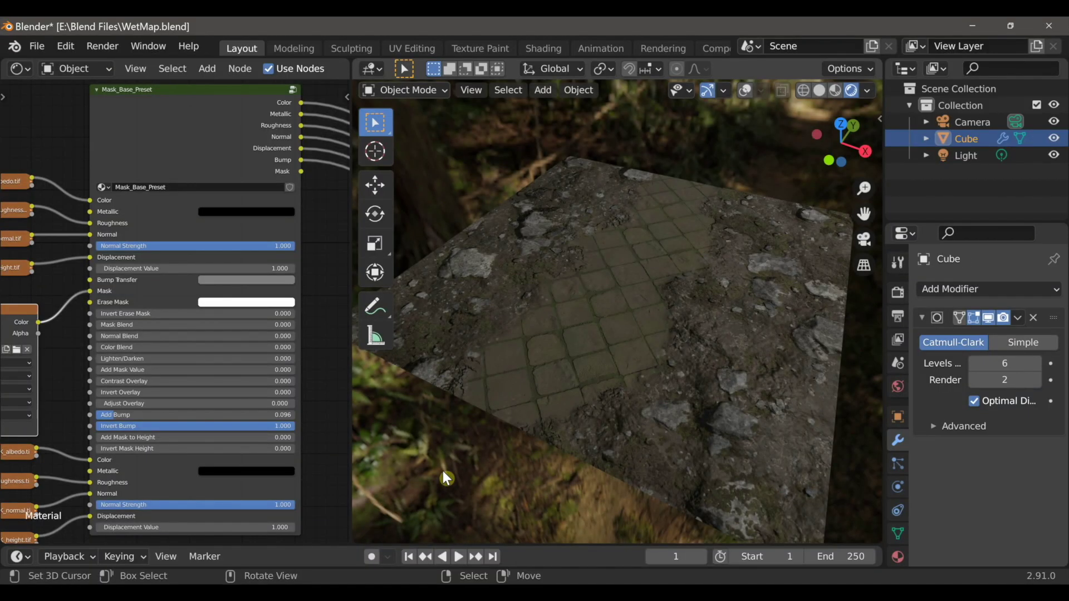
- Preview the Displacement output of the Mask_Base_Preset node on the ground plane in WetMap.blend
middle_drag(576, 424, 615, 371)
scroll(609, 382, up, 1)
ctrl+shift+click(238, 124)
ctrl+shift+click(242, 130)
ctrl+shift+click(241, 129)
ctrl+shift+click(241, 129)
ctrl+shift+click(241, 129)
middle_drag(556, 363, 614, 365)
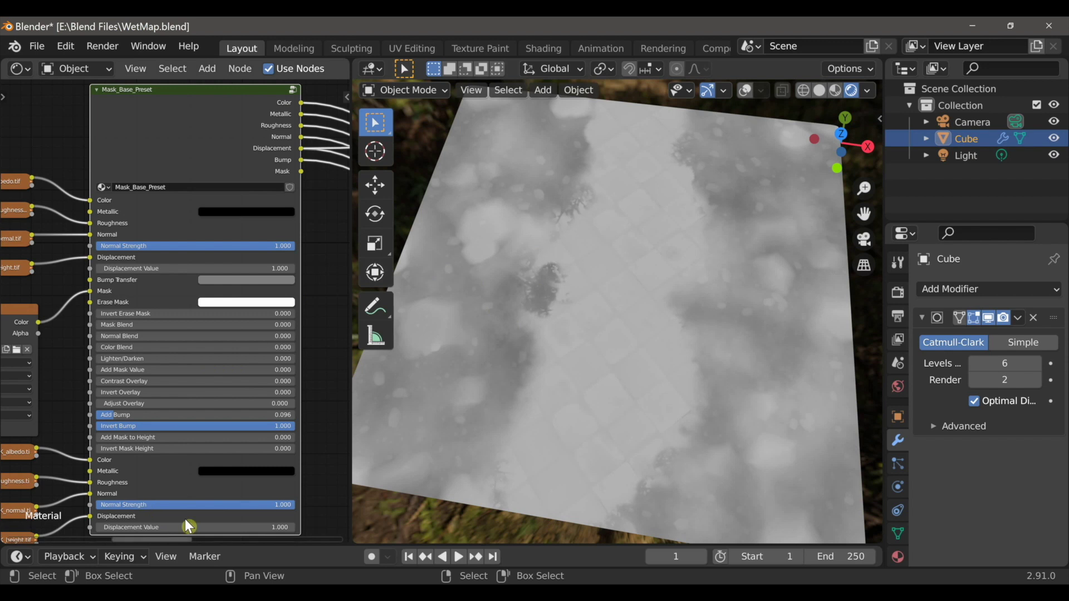
- Set the Displacement Value of the second material layer in the Mask_Base_Preset node to 0.390
middle_drag(188, 523, 196, 469)
drag(222, 474, 162, 474)
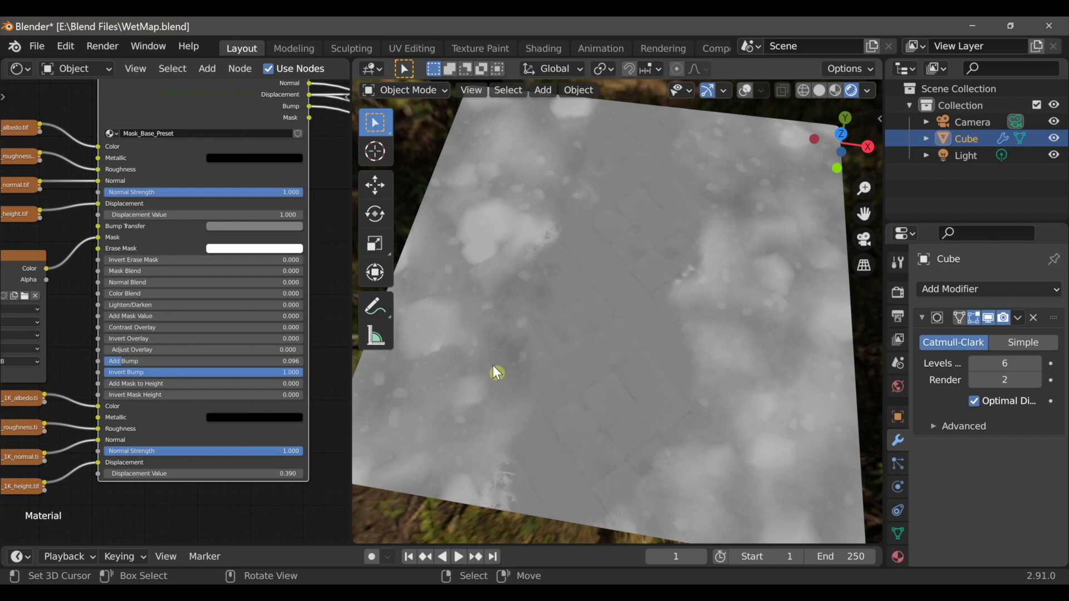
mouse_move(193, 474)
mouse_down()
mouse_move(261, 473)
mouse_move(196, 473)
mouse_move(214, 473)
mouse_up()
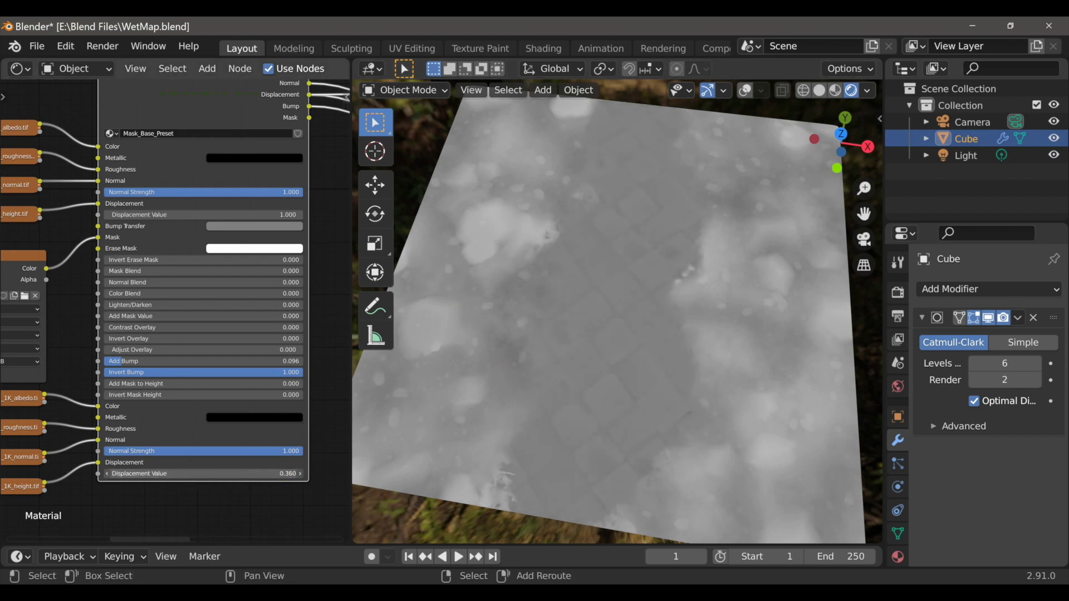
drag(226, 473, 224, 474)
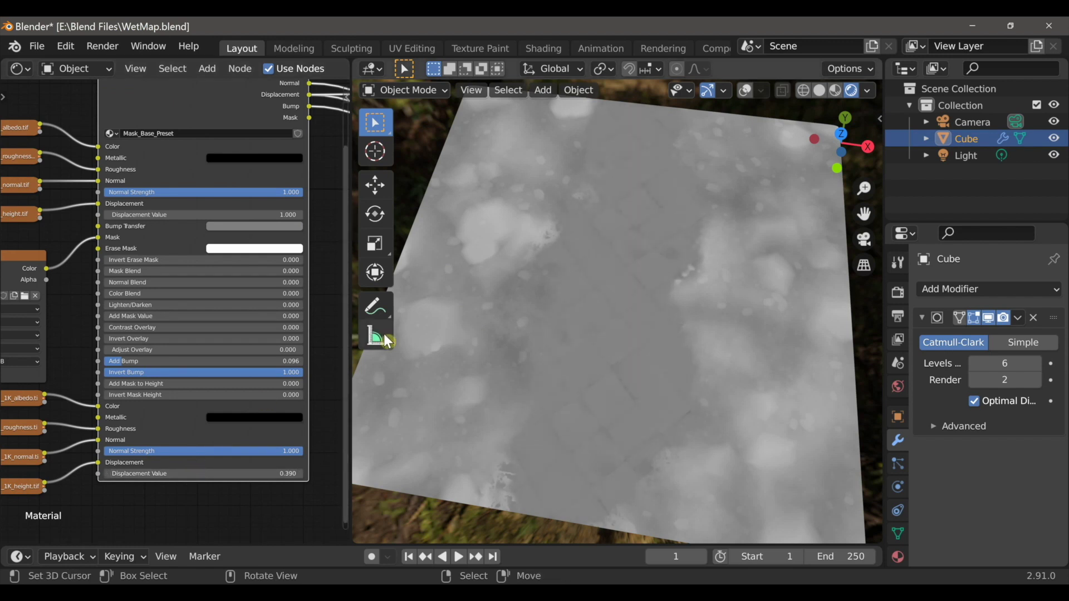
- Set Add Mask to Height to 0.186 and Invert Mask Height to 1.000 on the Mask_Base_Preset node
drag(203, 384, 224, 384)
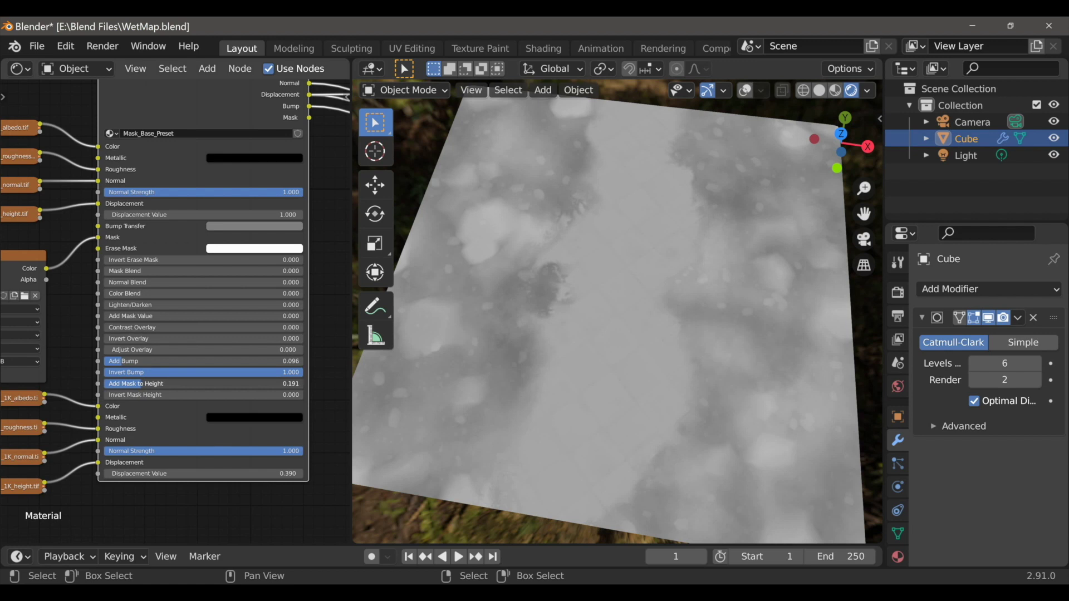
drag(111, 395, 280, 395)
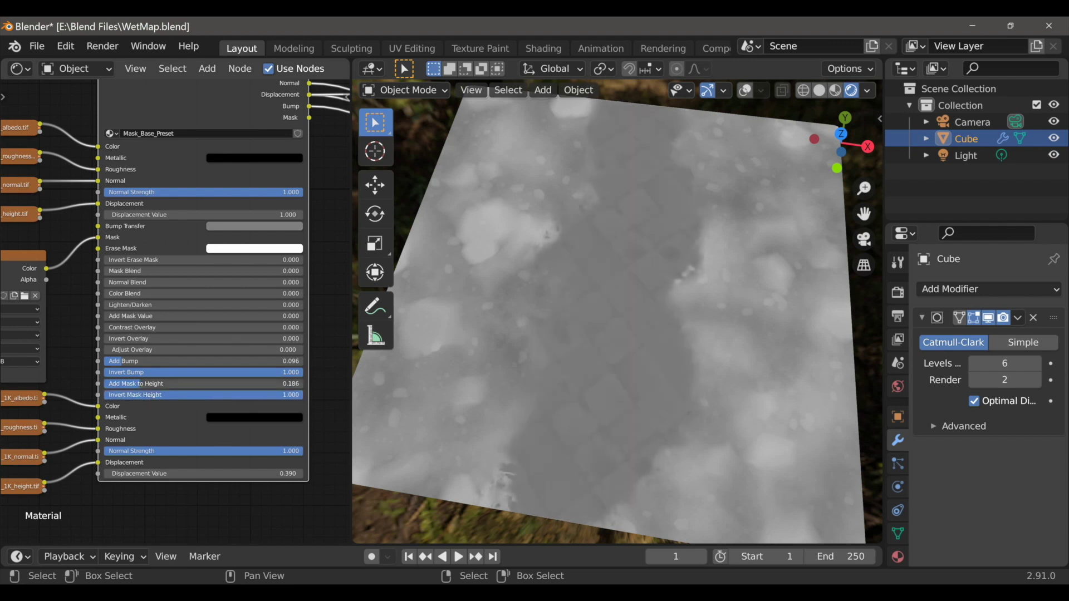
middle_drag(437, 420, 486, 372)
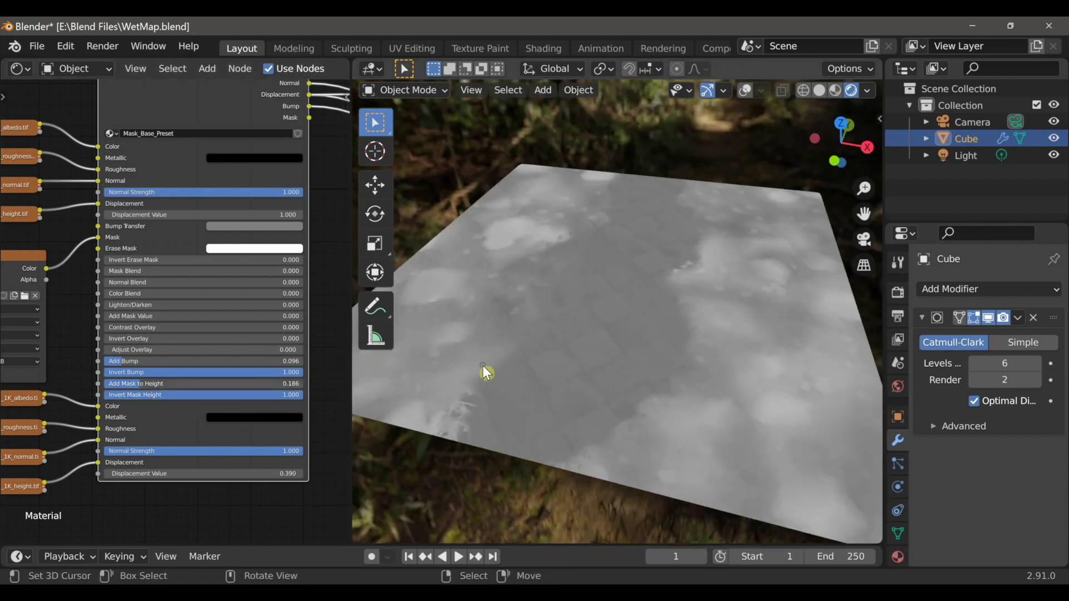
- Switch the ground scene's render engine to Cycles
click(898, 294)
click(999, 290)
click(987, 343)
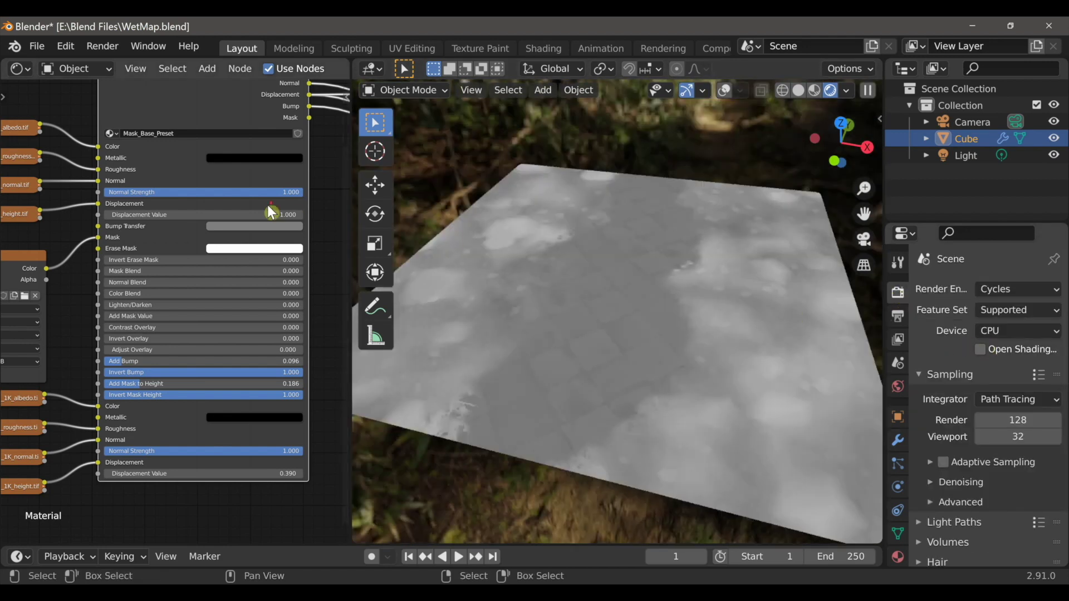
- Route the Material Shader_Preset node's Output to the Surface of the Material Output to display the full material again
scroll(269, 210, down, 5)
scroll(62, 326, up, 4)
ctrl+shift+click(124, 280)
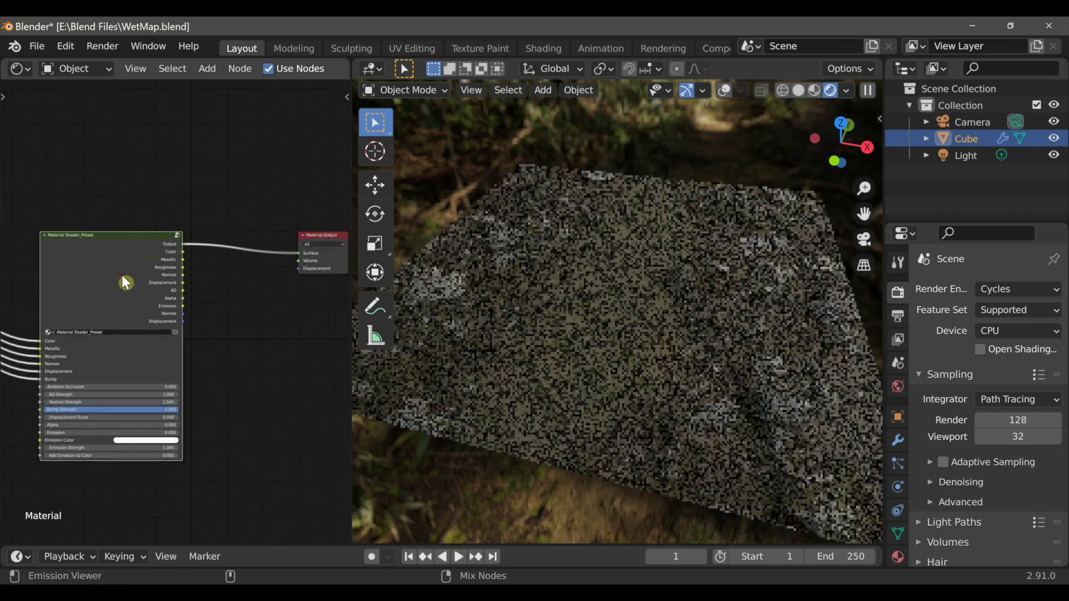
- Connect the ground material's Material Shader_Preset Displacement output to the Material Output's Displacement input and inspect the surface at a low angle
middle_drag(132, 383, 146, 365)
scroll(199, 309, up, 3)
middle_drag(199, 309, 173, 320)
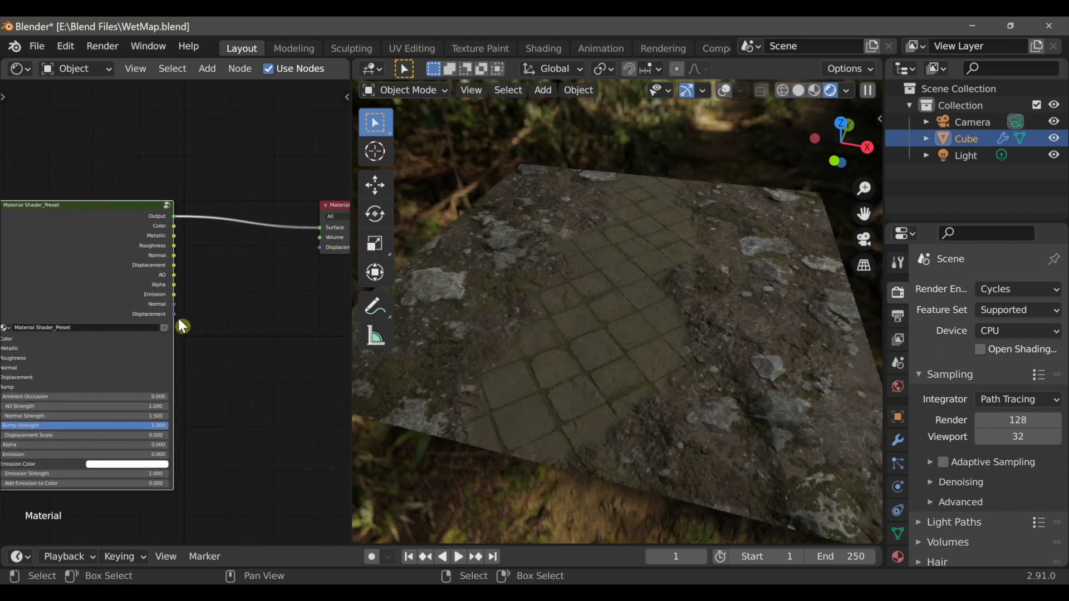
drag(174, 315, 315, 259)
middle_drag(229, 379, 290, 361)
middle_drag(563, 374, 687, 468)
scroll(607, 362, up, 4)
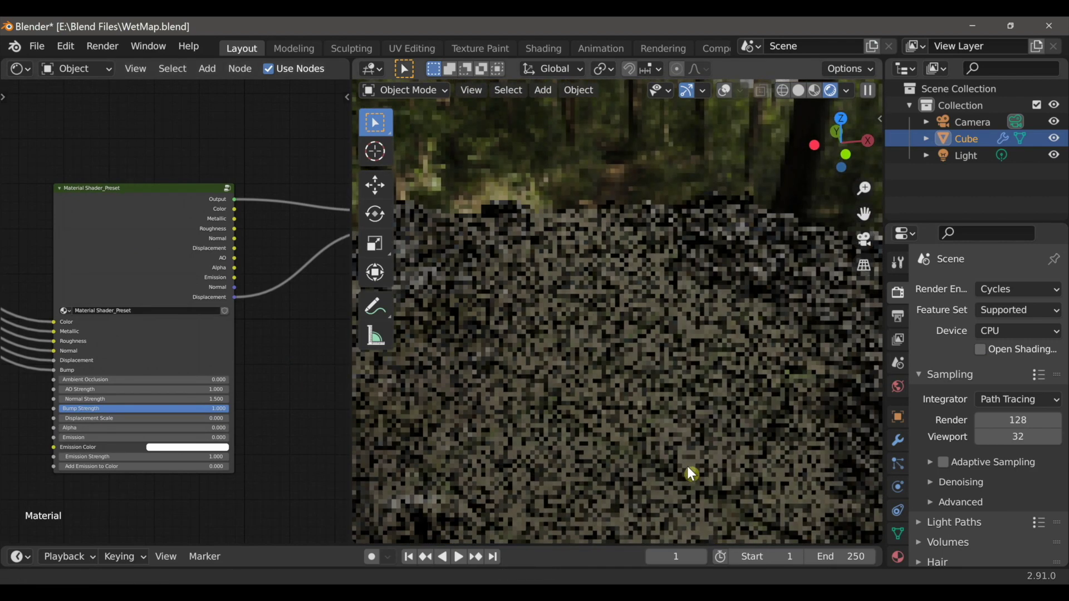
middle_drag(707, 376, 754, 432)
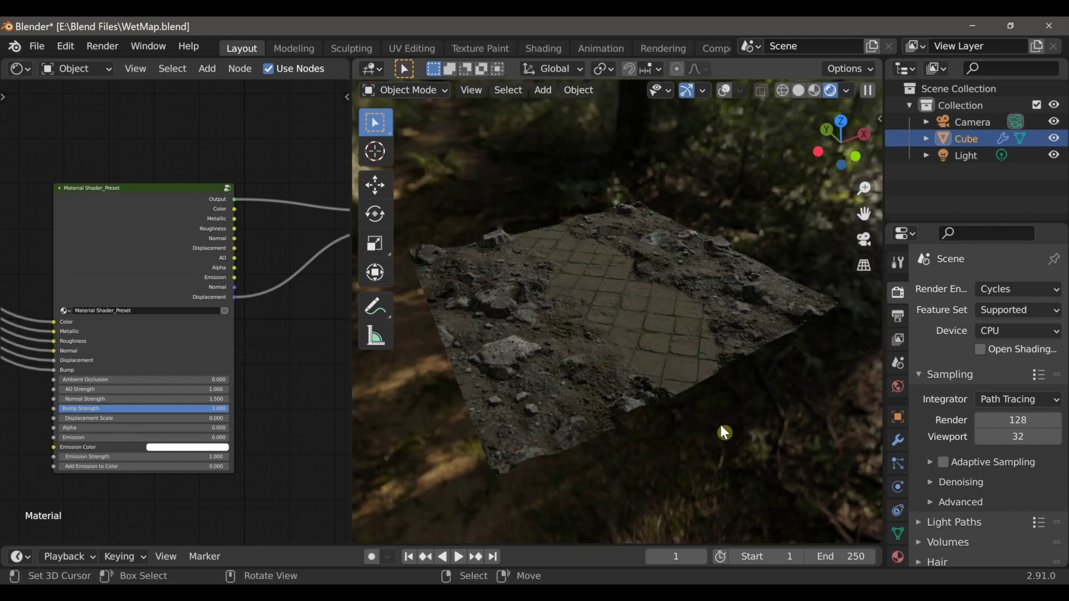
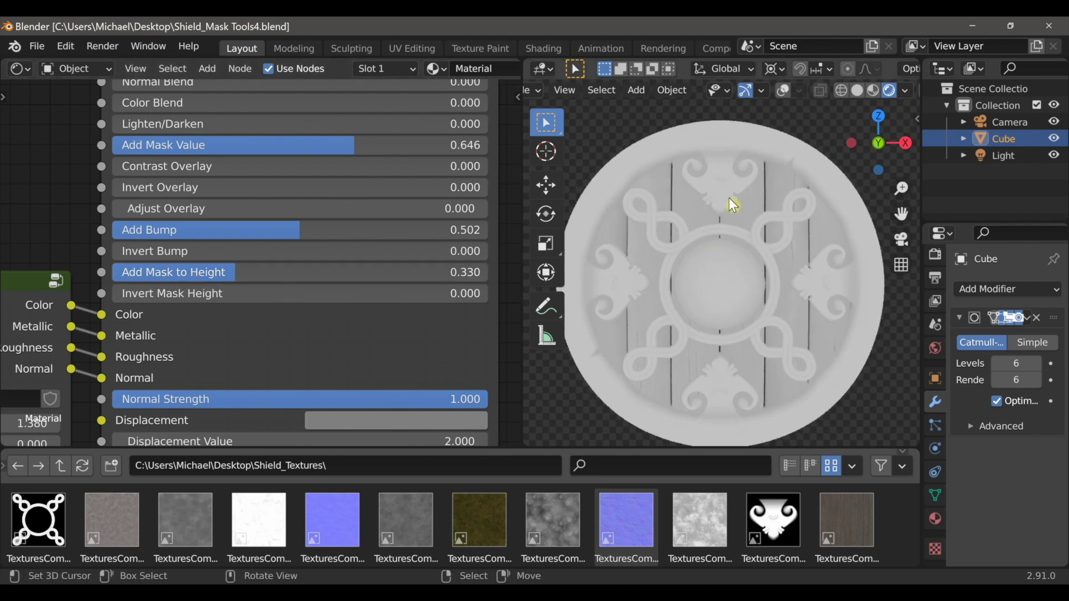
- Switch the shield's preview from the displacement map to the main Output of the Material Shader_Preset node
middle_drag(759, 299, 723, 320)
scroll(460, 317, down, 6)
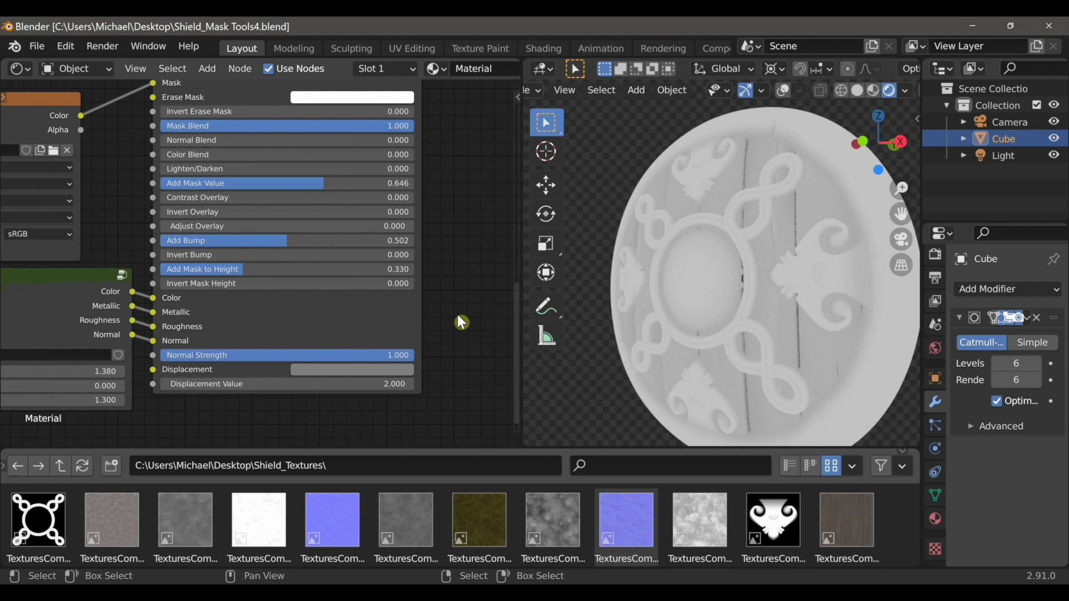
scroll(306, 296, down, 6)
middle_drag(479, 295, 275, 301)
scroll(277, 290, up, 7)
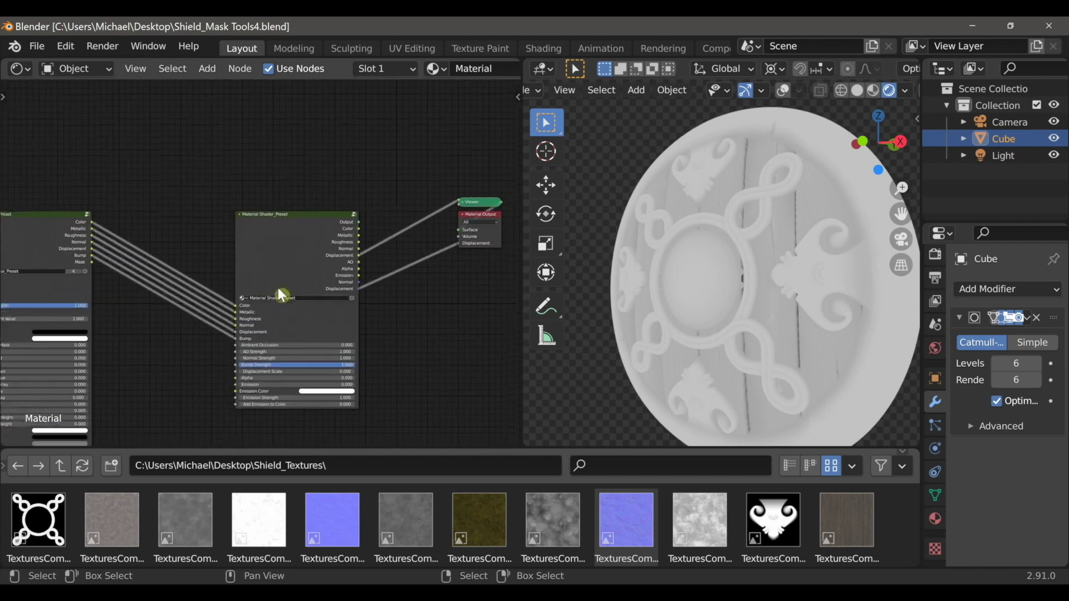
ctrl+right_drag(396, 258, 396, 261)
ctrl+shift+click(316, 231)
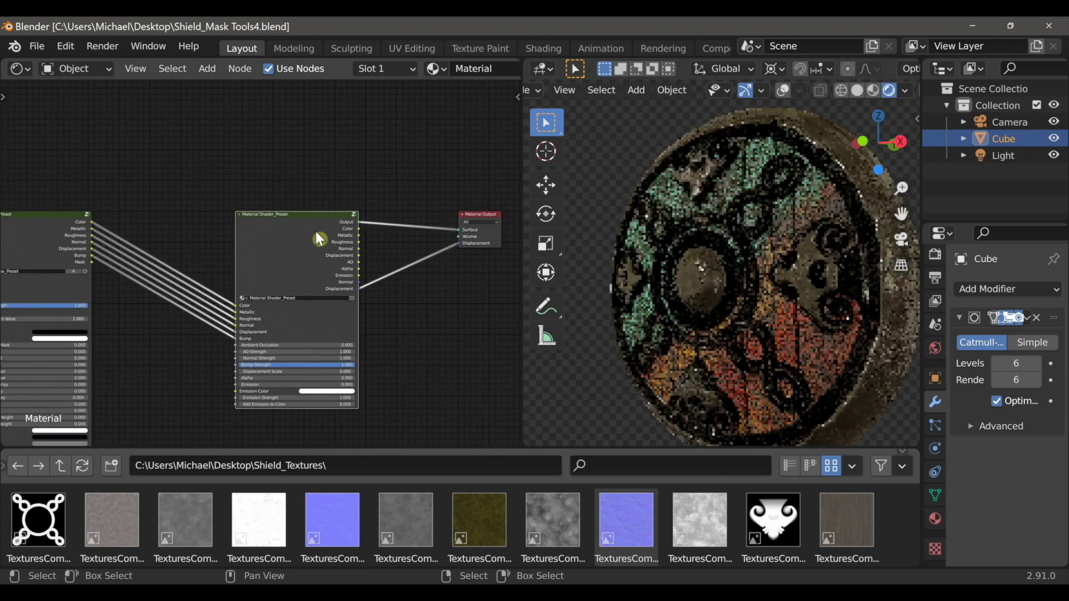
- Set Add Bump to 0 on the mask node fed by the Shield Metal texture and the Steel material
middle_drag(715, 340, 705, 318)
scroll(171, 380, down, 4)
middle_drag(171, 380, 301, 315)
scroll(152, 364, up, 6)
scroll(303, 315, up, 4)
drag(365, 279, 274, 279)
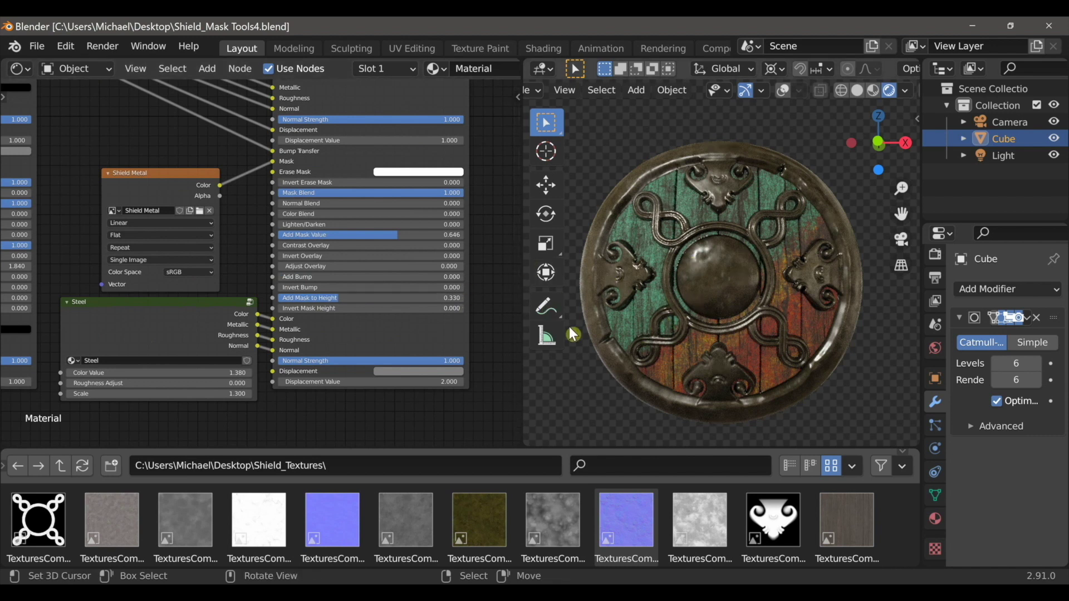
middle_drag(429, 331, 417, 332)
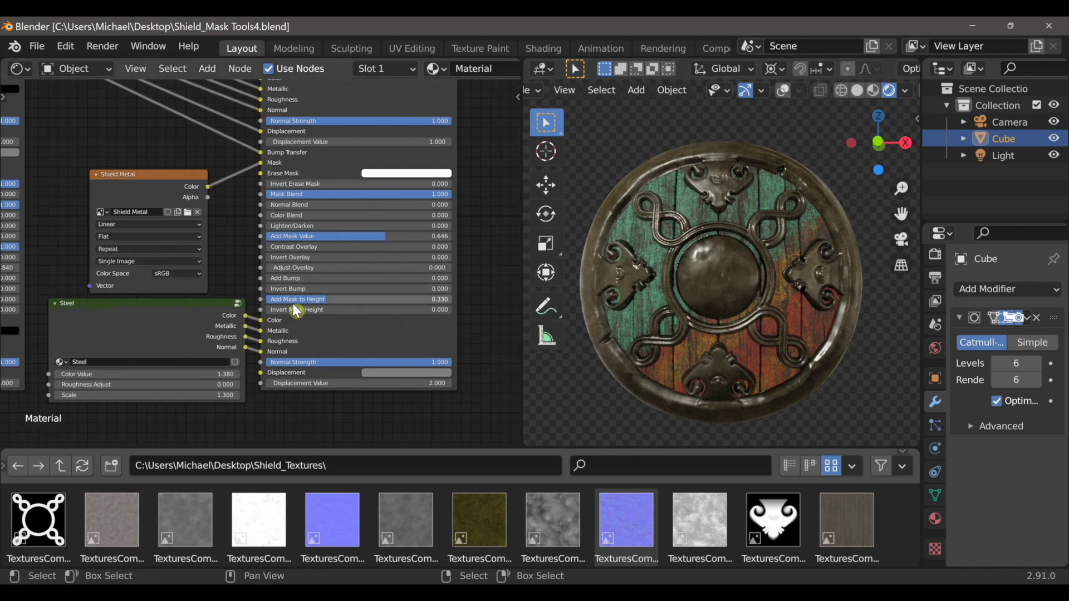
- Try an Add Bump of 0.040 on the shield metal mask node and reset it to 0
ctrl+scroll(298, 278, up, 4)
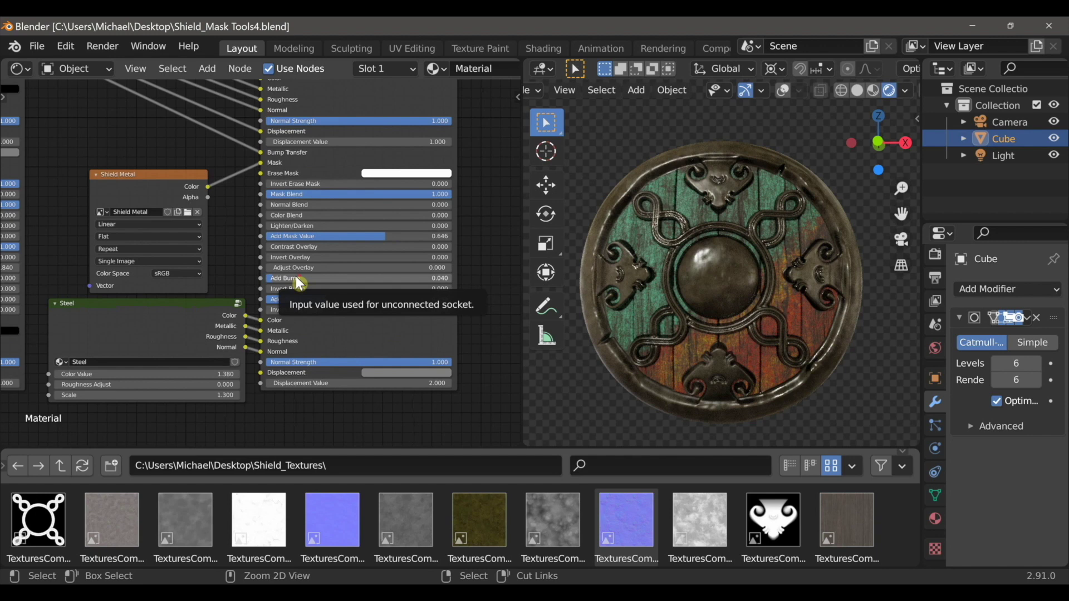
ctrl+scroll(299, 283, down, 4)
middle_drag(696, 270, 698, 321)
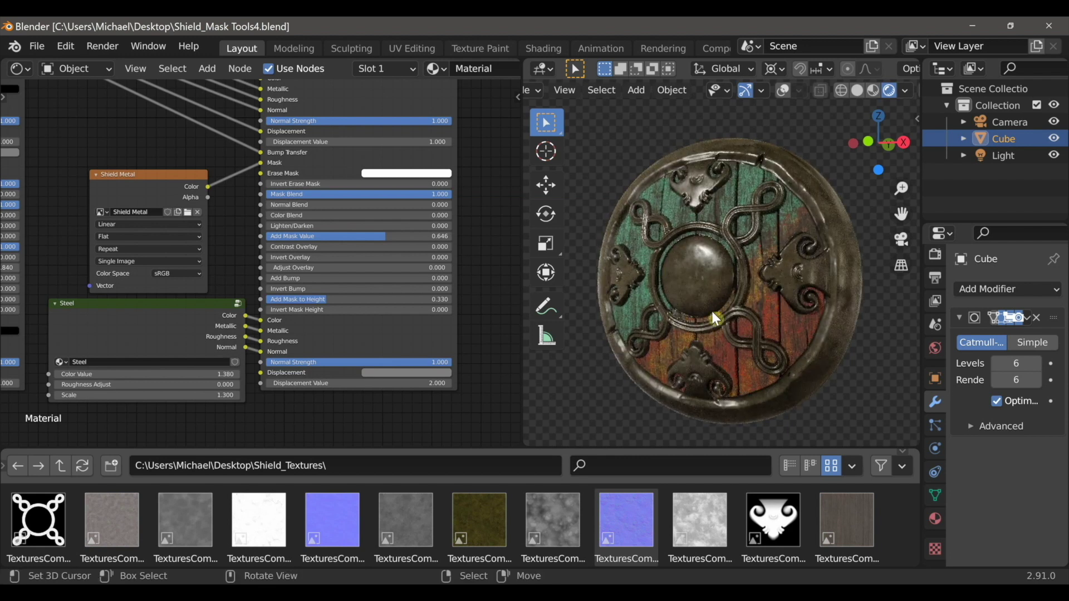
- Add a Fresnel node above the Material Shader_Preset node and preview its effect on the shield
scroll(467, 254, down, 12)
middle_drag(440, 262, 7, 366)
scroll(201, 376, up, 8)
middle_drag(231, 361, 190, 312)
scroll(279, 315, up, 2)
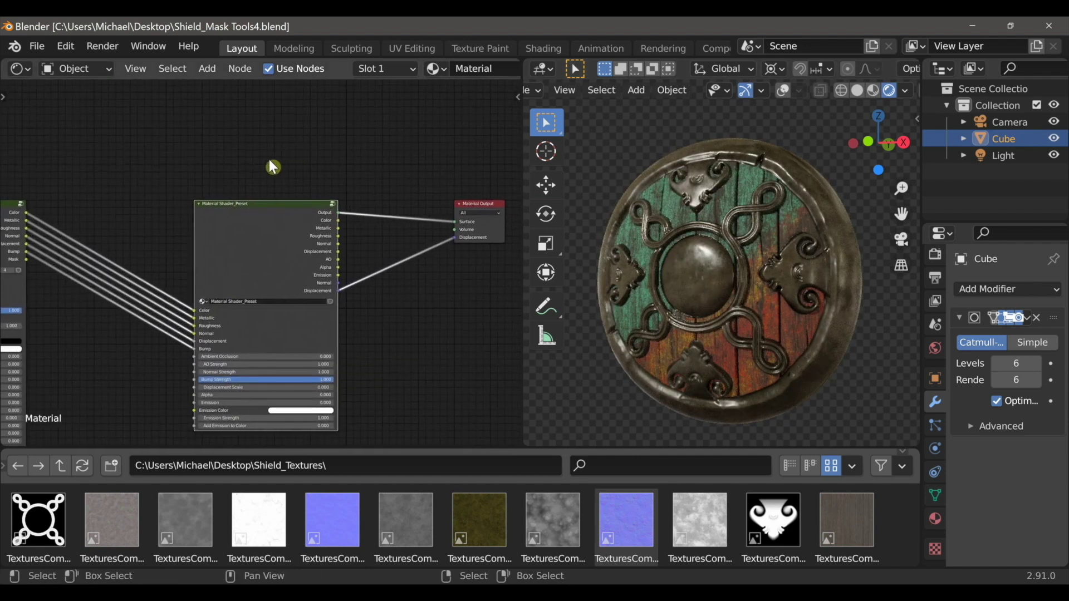
key(shift+a)
mouse_move(272, 184)
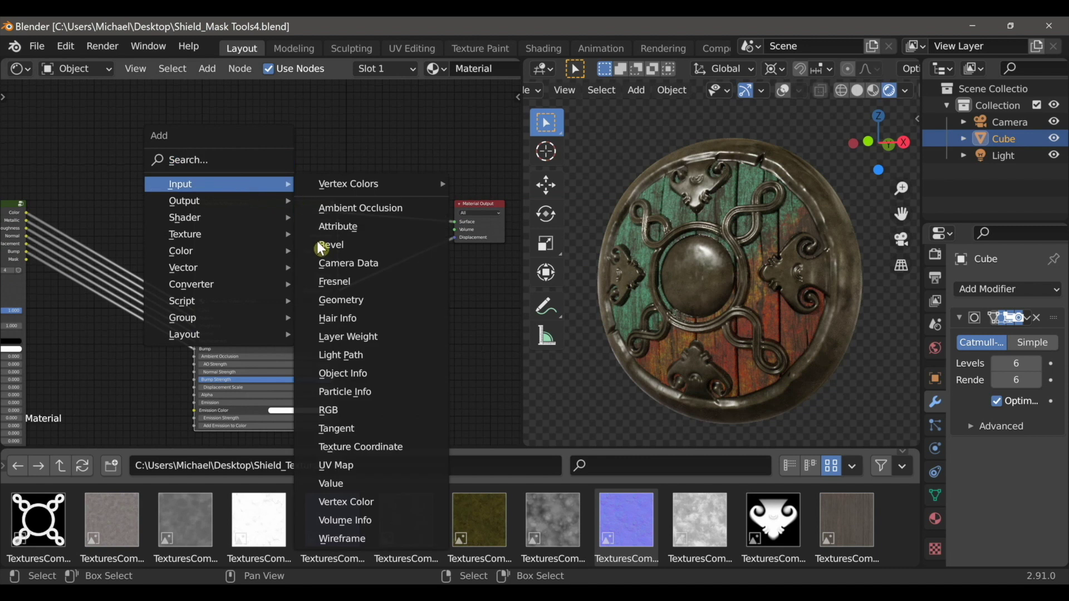
click(324, 284)
click(276, 160)
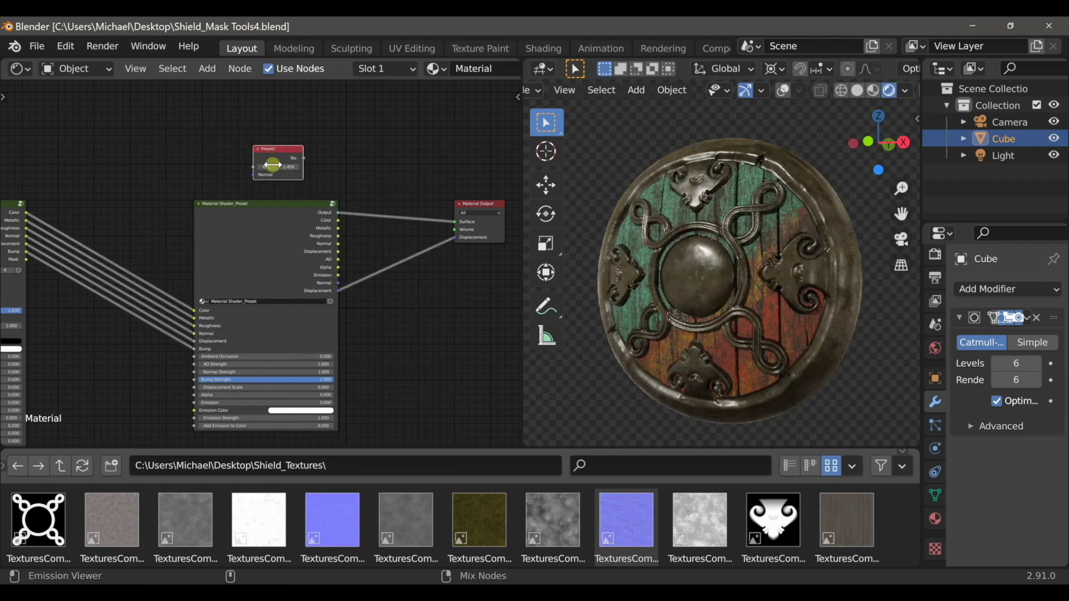
ctrl+shift+click(276, 160)
middle_drag(599, 353, 688, 347)
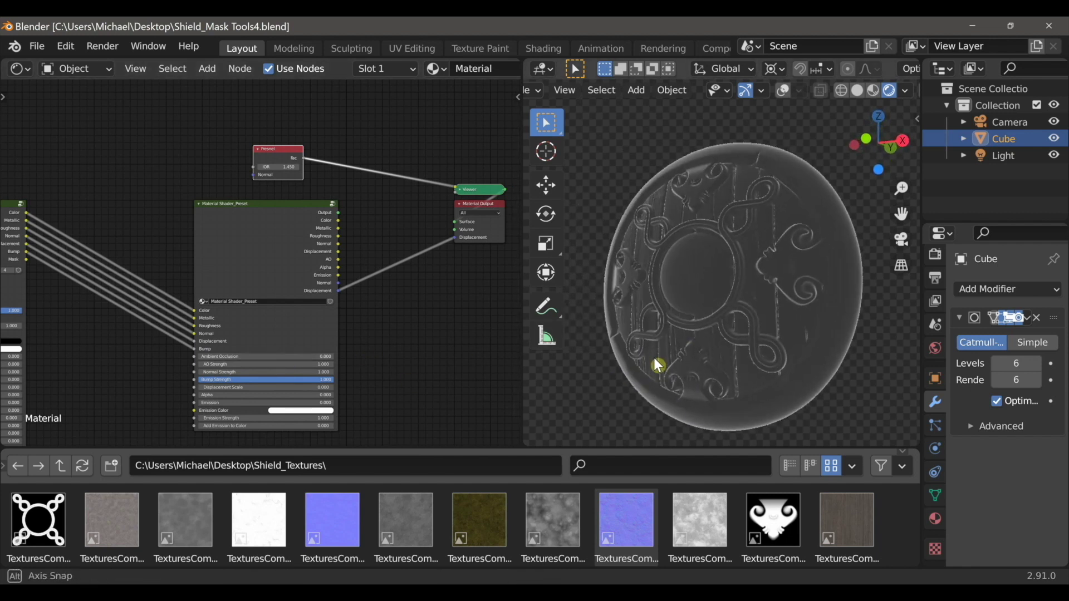
- Try a Displacement Scale of -0.100 on the Material Shader_Preset node, inspect the shield's relief and reset the scale to 0
scroll(256, 410, up, 3)
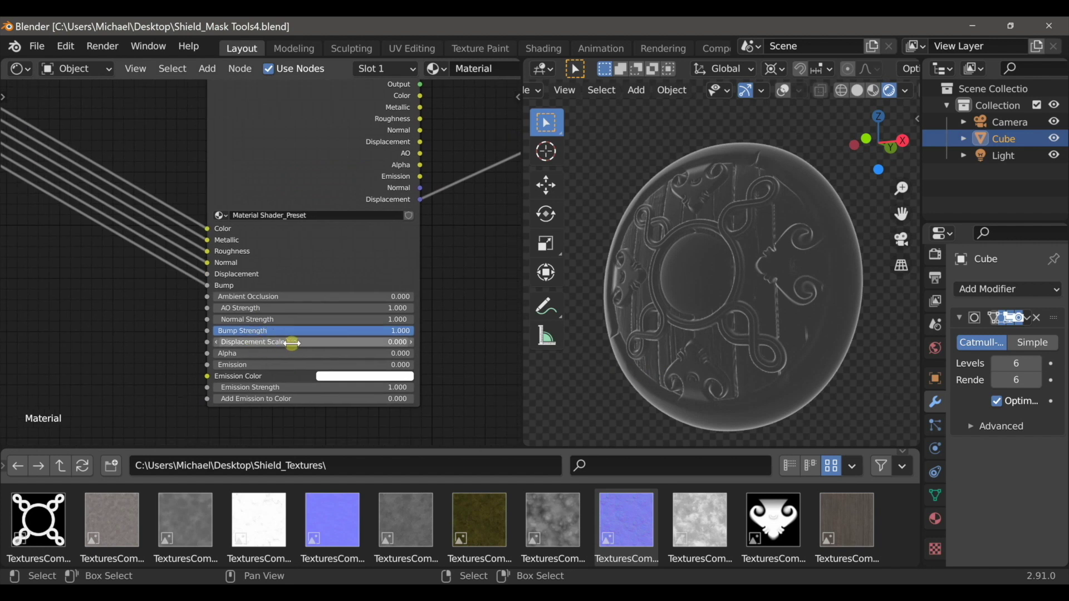
ctrl+scroll(288, 343, down, 1)
scroll(645, 331, up, 2)
middle_drag(658, 315, 663, 283)
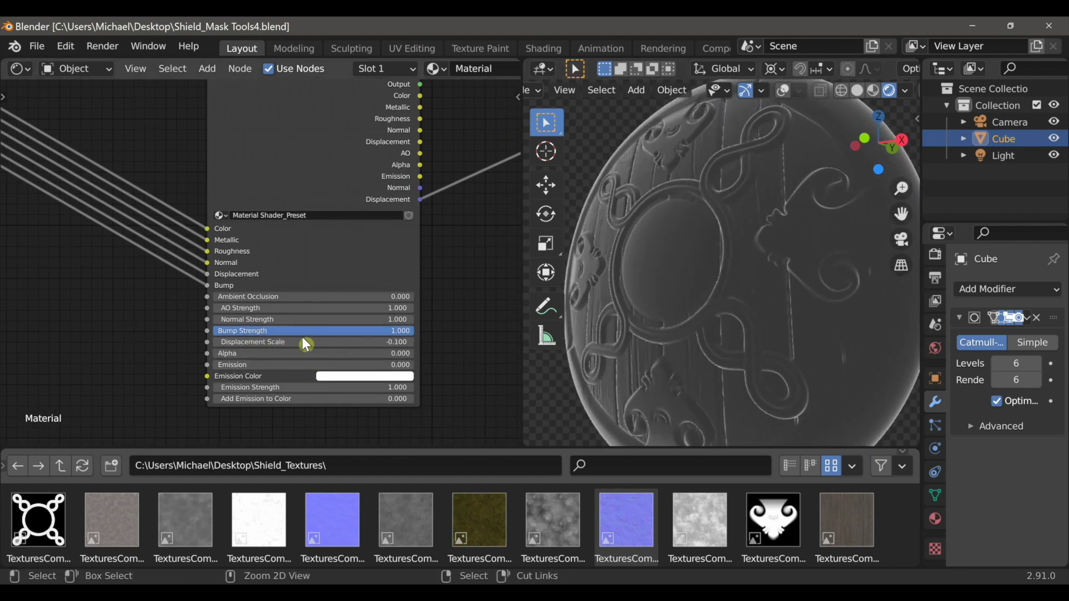
ctrl+scroll(302, 342, up, 1)
scroll(679, 341, down, 1)
middle_drag(679, 341, 702, 370)
scroll(382, 314, down, 2)
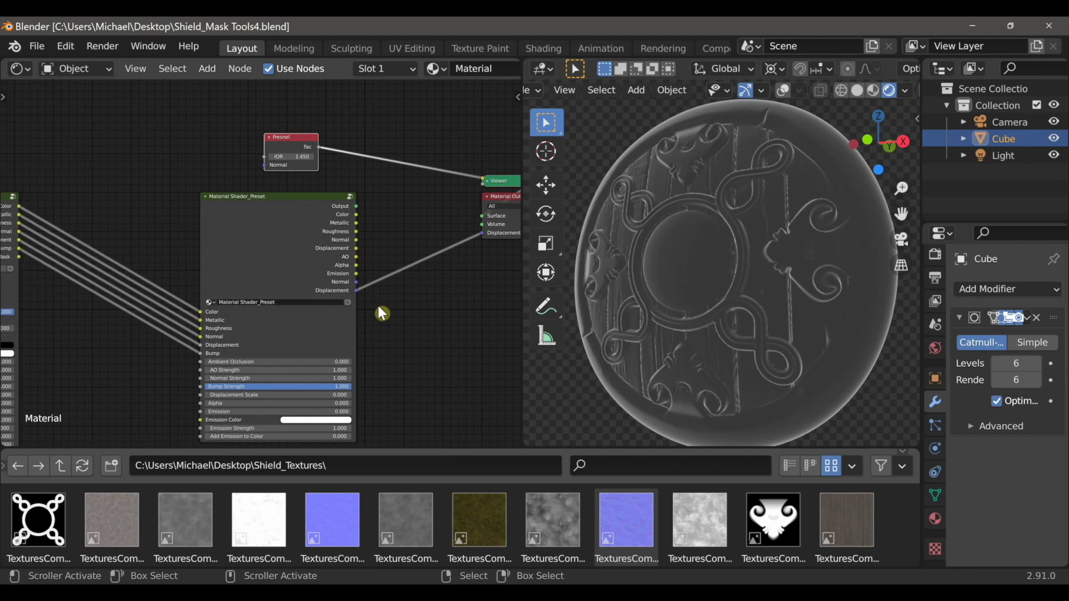
- Preview the Material Shader_Preset node on the shield again and set its Ambient Occlusion to 1.000
ctrl+shift+click(295, 233)
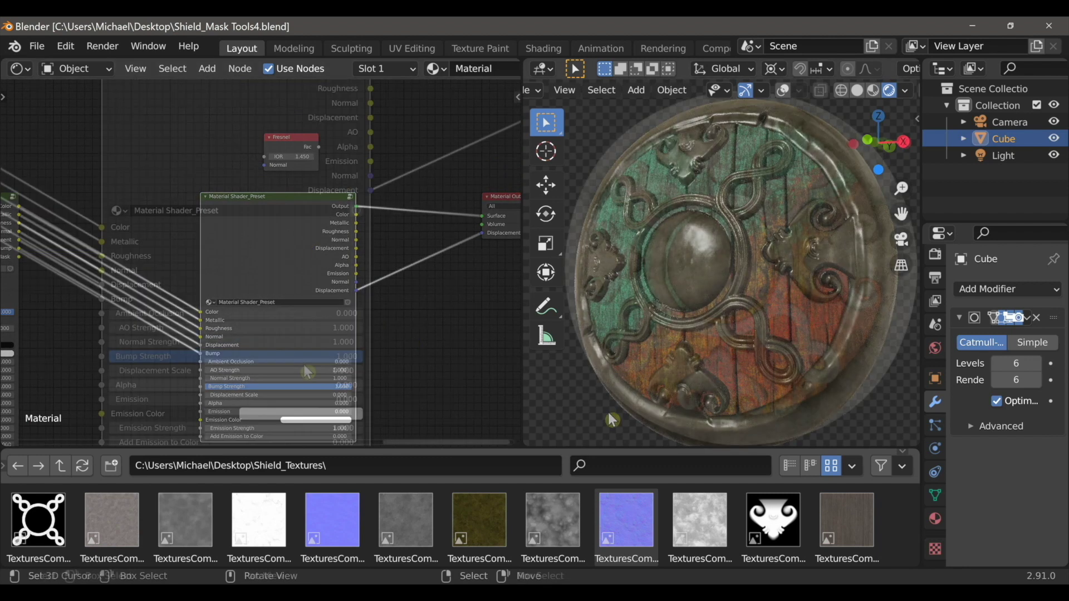
drag(150, 287, 391, 296)
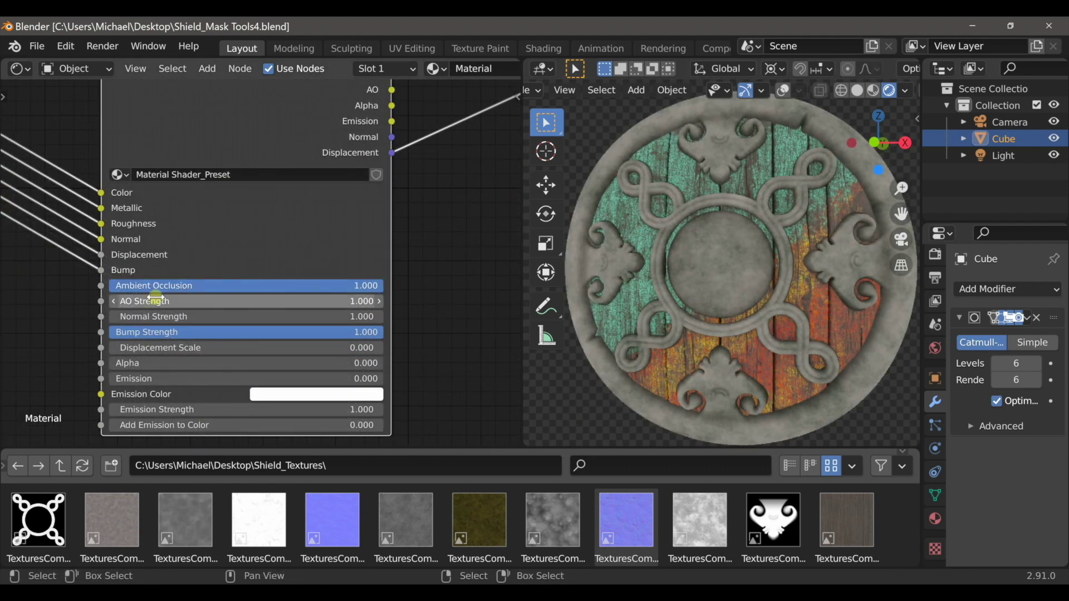
- Try raising the AO Strength of the Material Shader_Preset node to 7.340 and cancel the change
drag(145, 301, 186, 301)
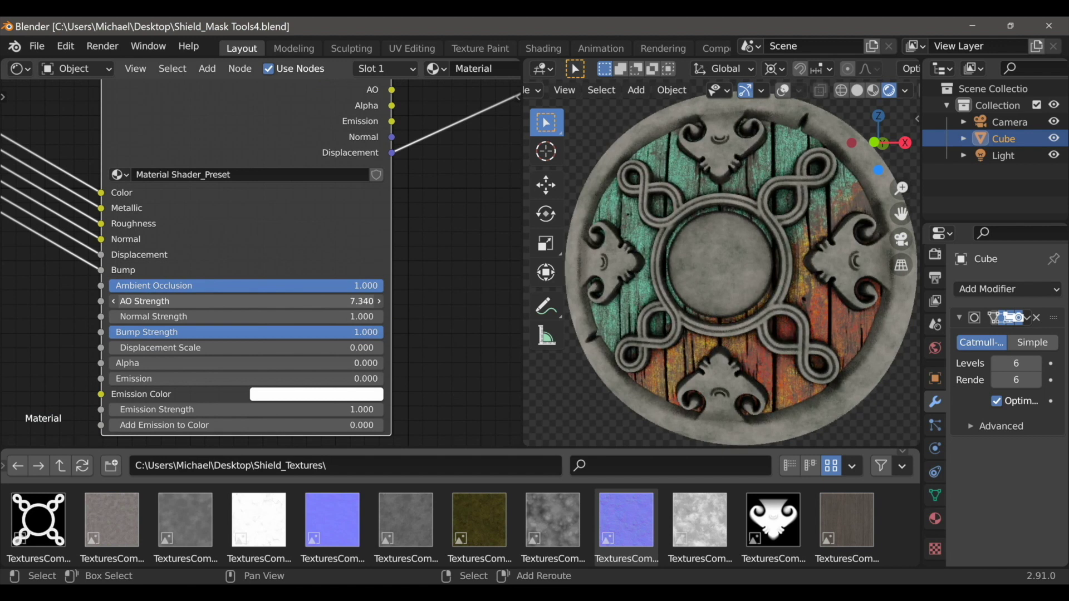
key(Escape)
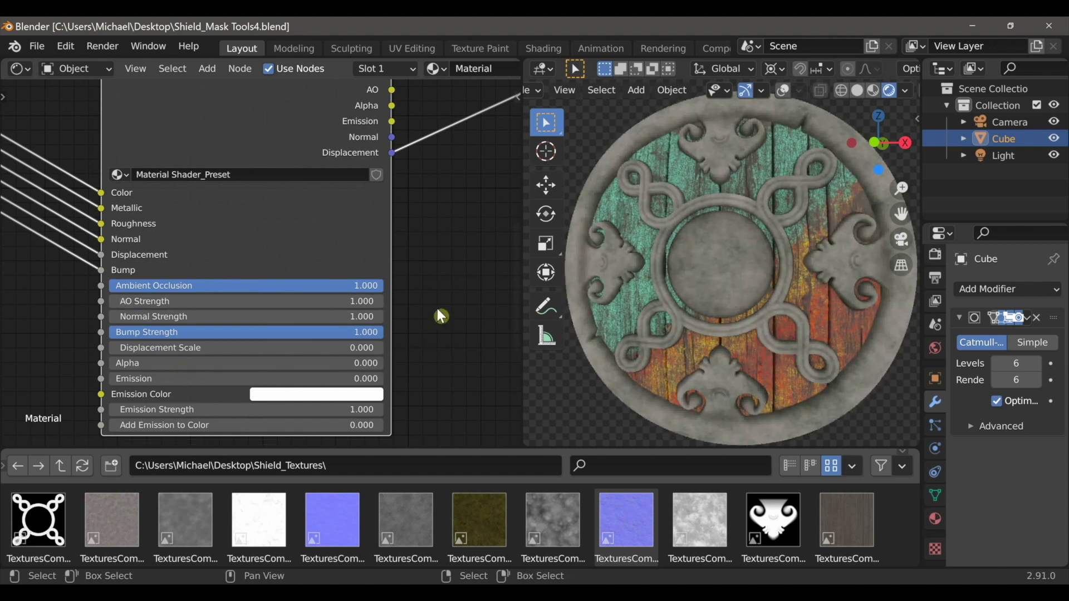
- Preview the Material Shader_Preset node's Metallic, Roughness, Normal, Displacement and AO outputs one after another on the shield
scroll(437, 310, down, 1)
middle_drag(428, 195, 414, 339)
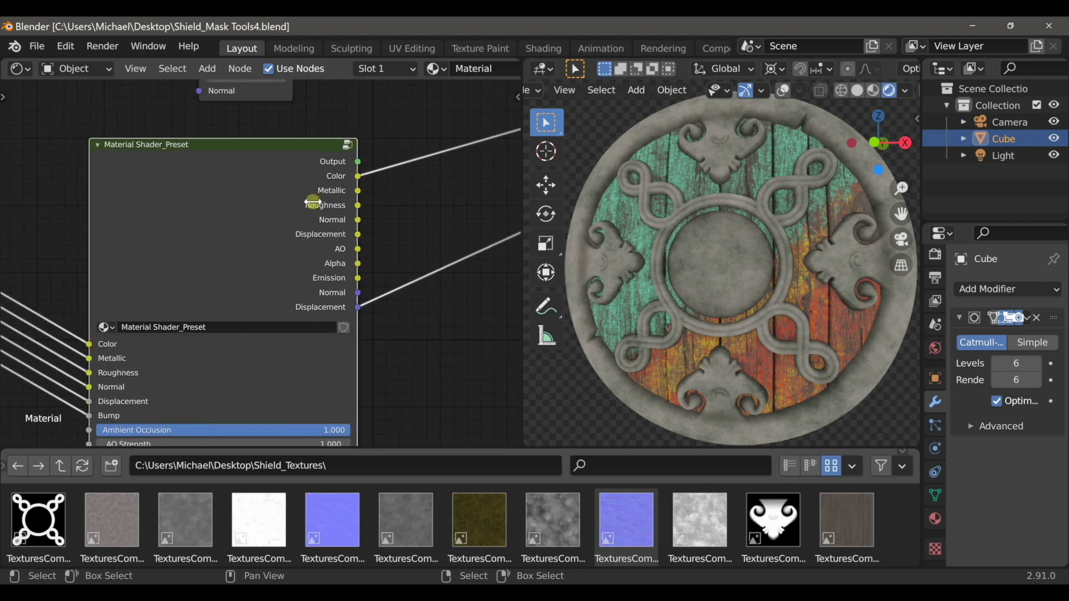
ctrl+shift+click(274, 187)
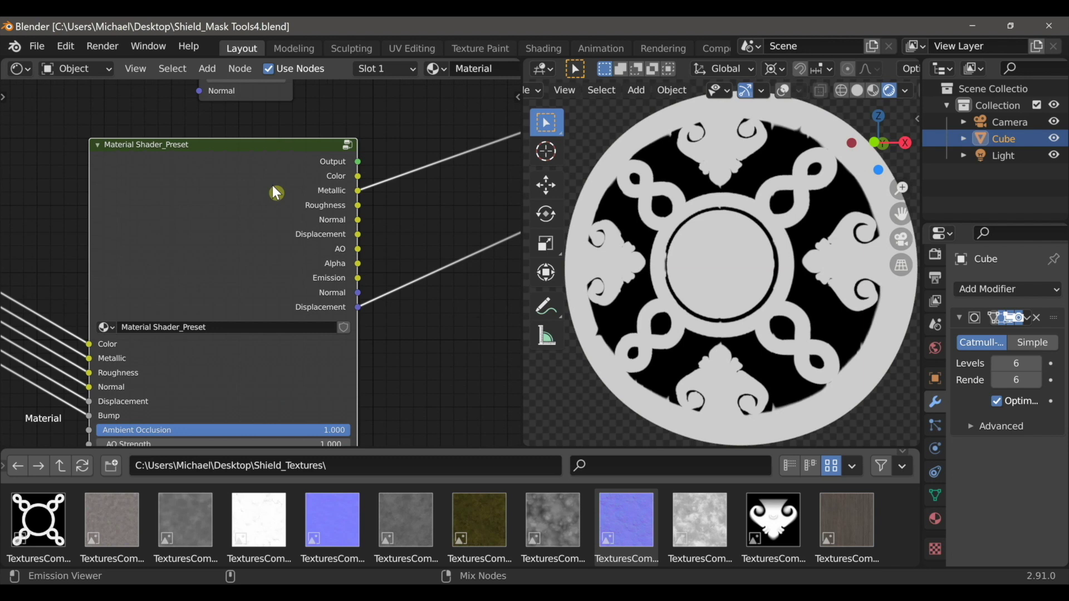
ctrl+shift+click(273, 187)
ctrl+shift+click(273, 187)
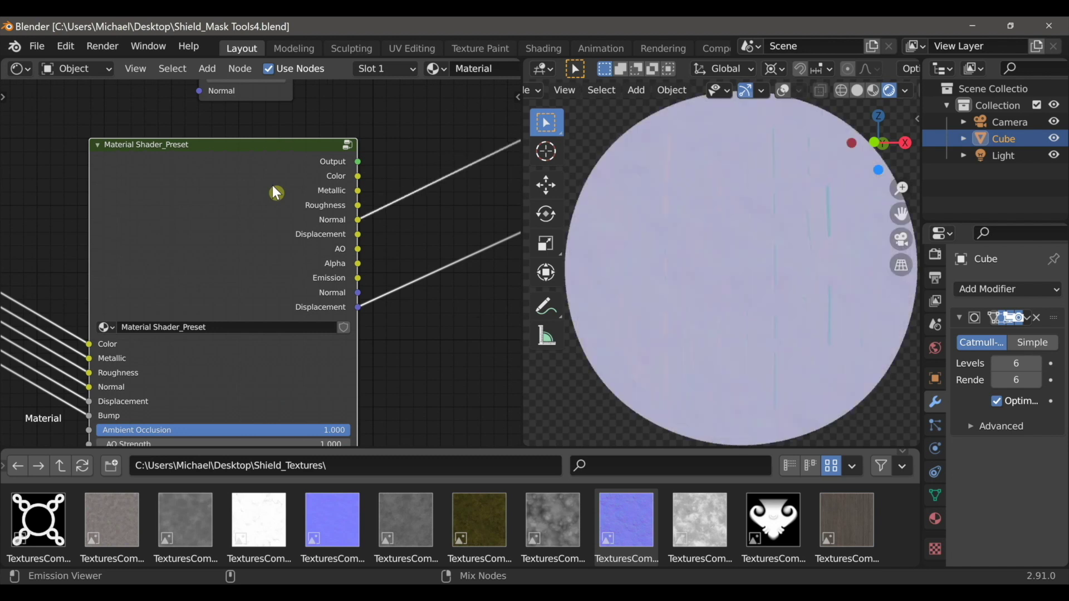
ctrl+shift+click(273, 187)
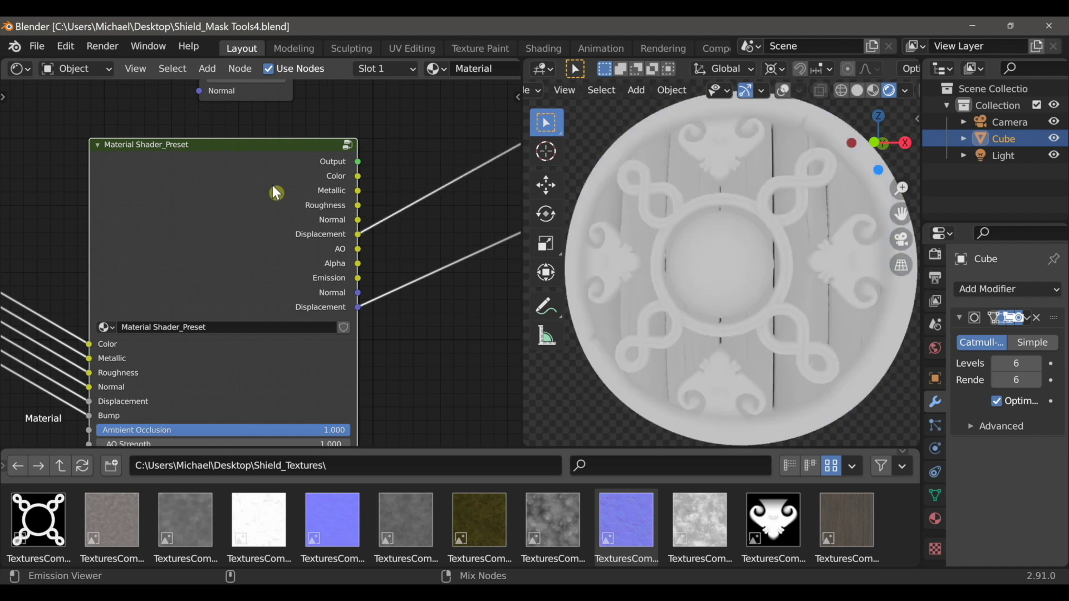
ctrl+shift+click(273, 187)
- Try a higher AO Strength while previewing the AO output and return it to 1.000
middle_drag(237, 367, 268, 301)
middle_drag(208, 408, 208, 391)
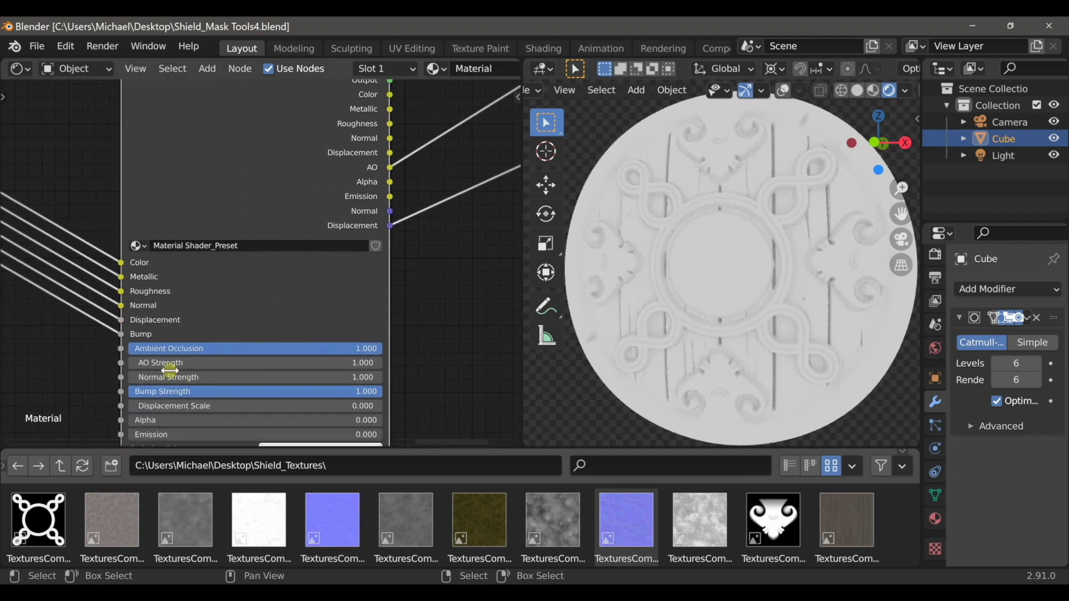
drag(255, 363, 342, 363)
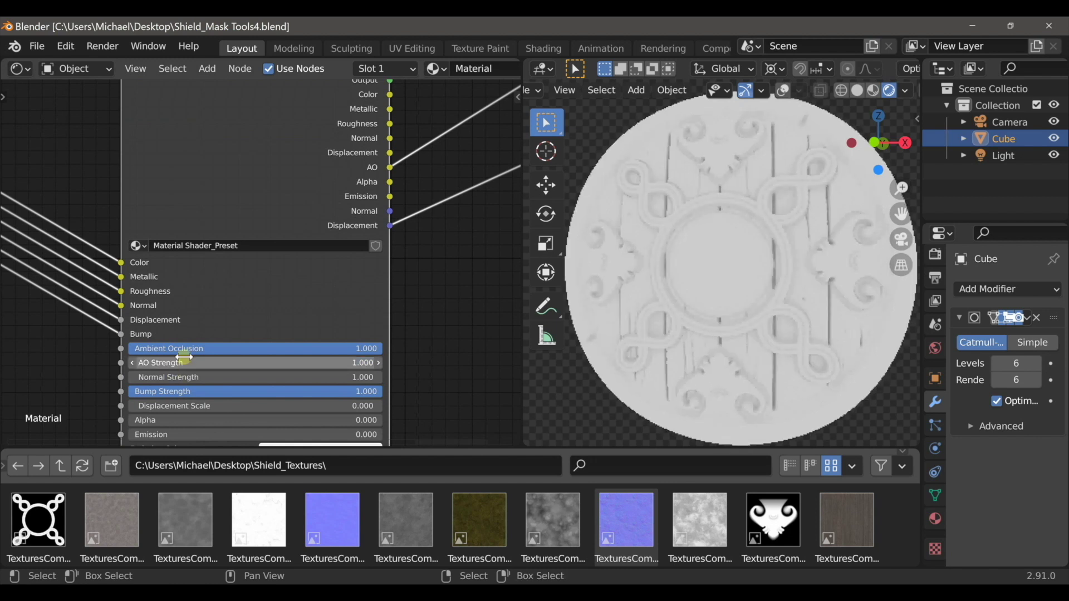
- Preview the lower Normal output of the Material Shader_Preset node and examine the shield's surface relief from several angles
middle_drag(434, 298, 334, 361)
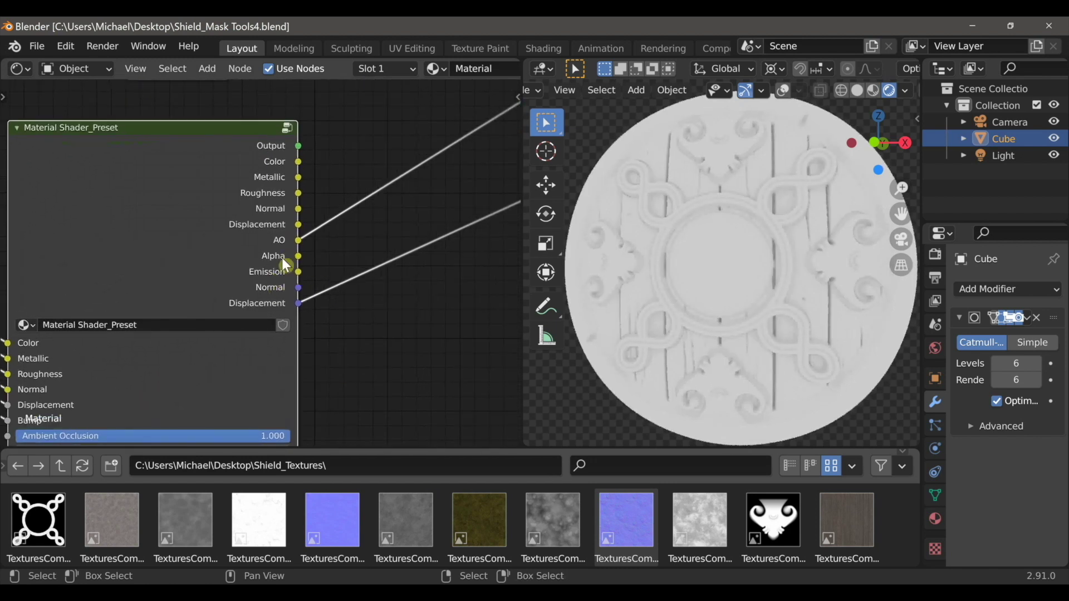
middle_drag(289, 318, 289, 388)
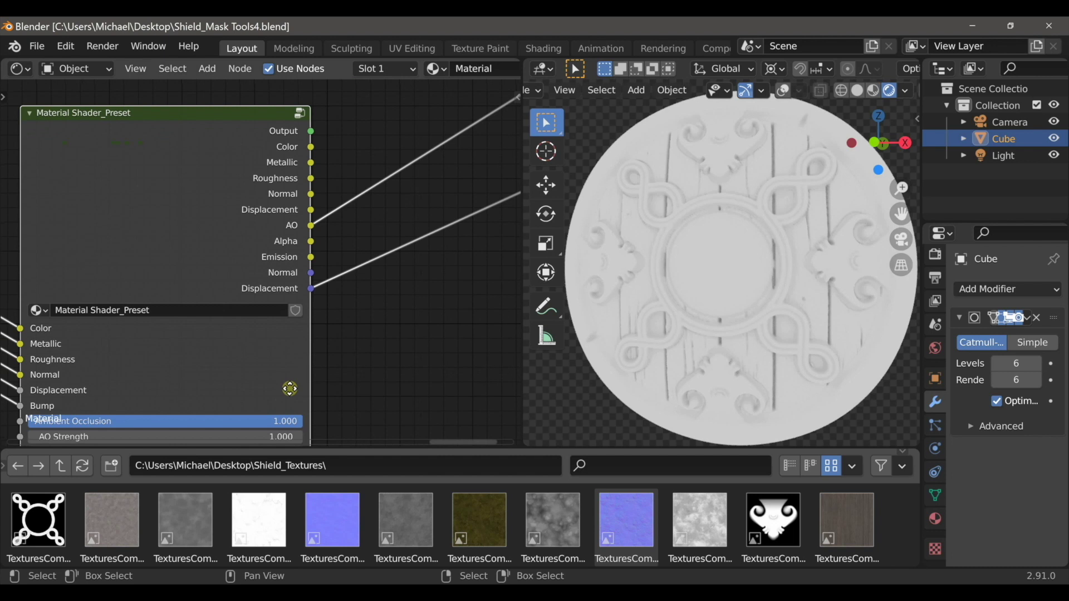
ctrl+shift+click(198, 227)
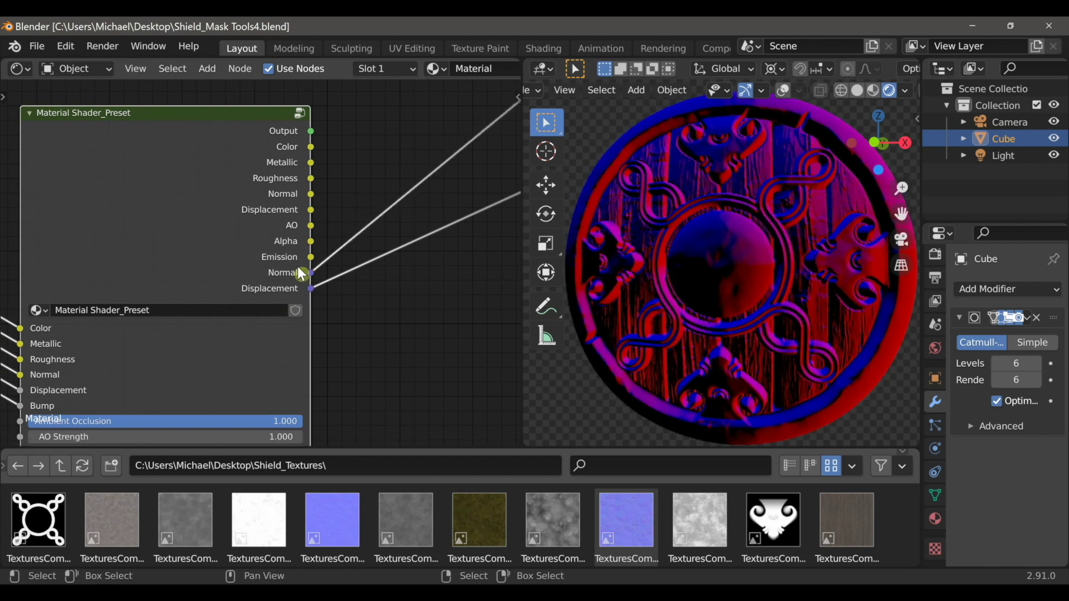
mouse_move(727, 304)
middle_down()
mouse_move(685, 334)
mouse_move(663, 306)
mouse_move(712, 289)
middle_up()
middle_drag(771, 272, 811, 329)
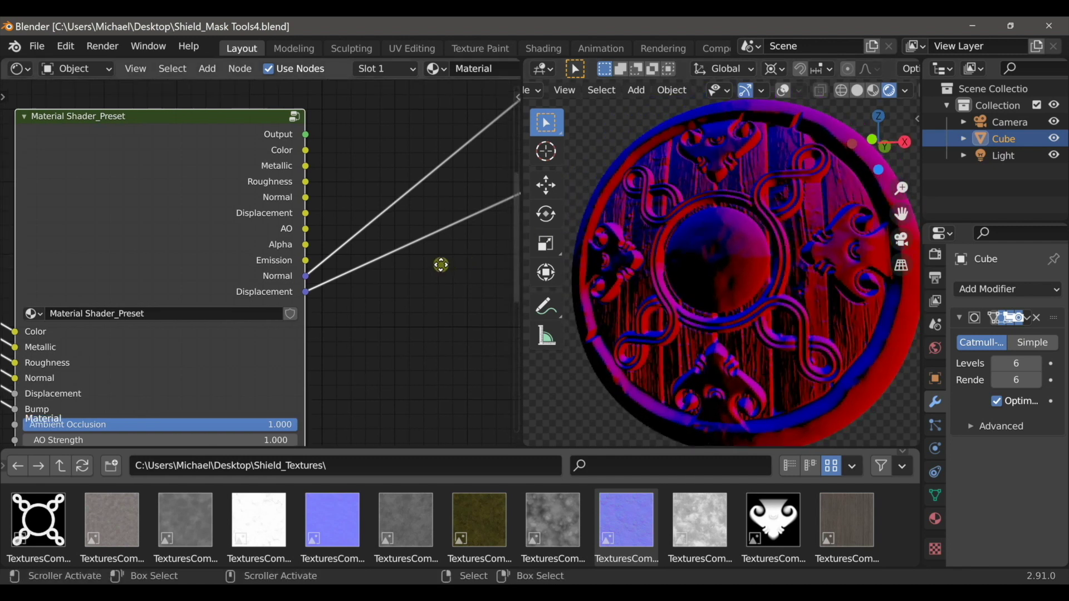
- Delete all texture and material nodes and the first three mask nodes, keeping only the last mask, shader preset and output nodes
scroll(356, 209, down, 2)
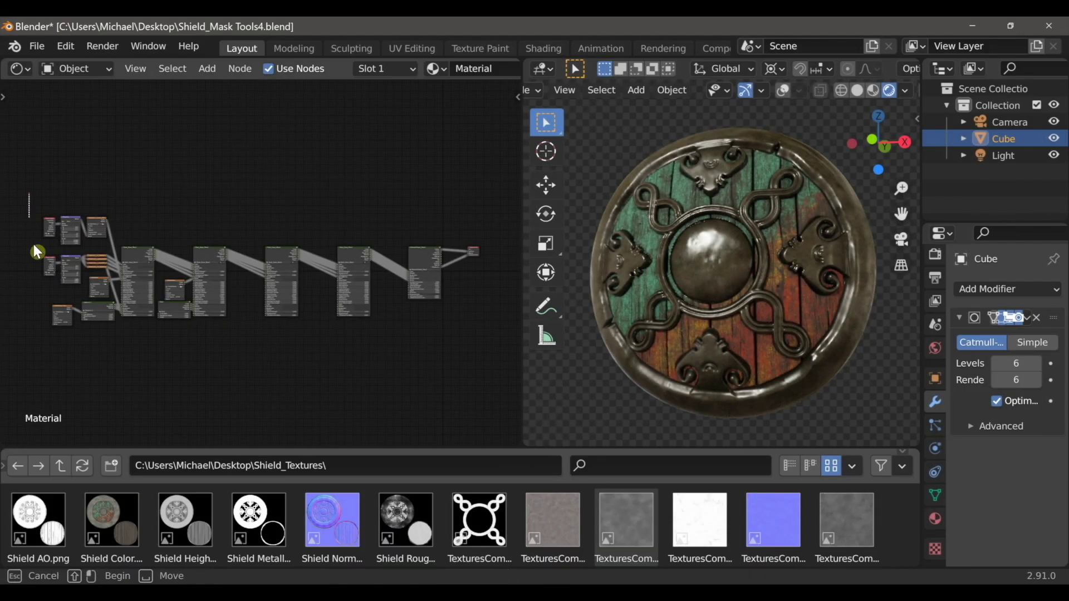
drag(29, 192, 323, 368)
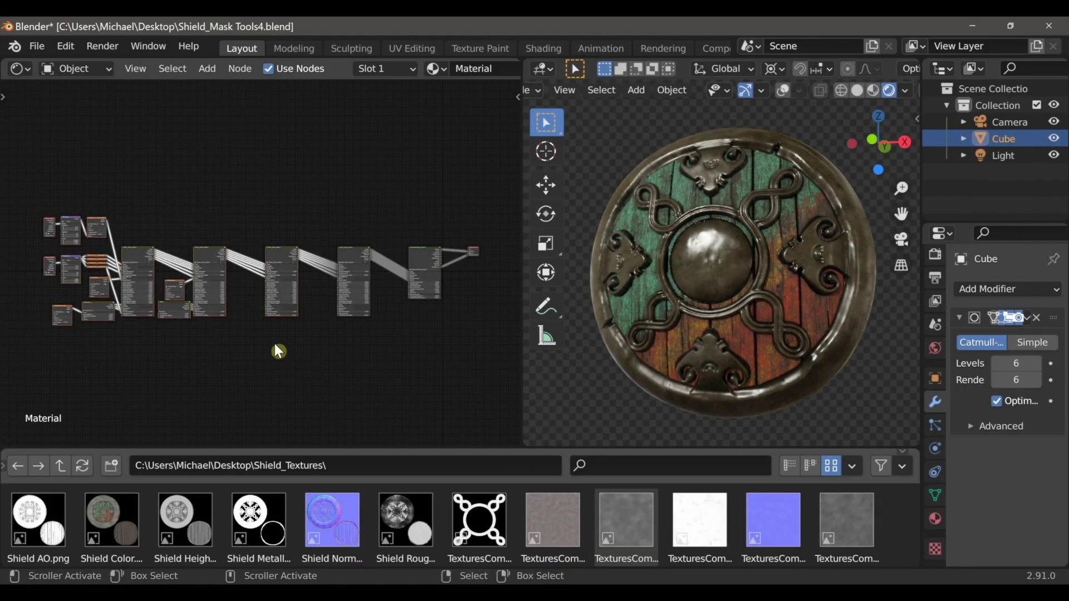
key(Delete)
- Bring the remaining Mask_Base_Preset node into view and switch the render engine to Eevee
middle_drag(370, 360, 316, 375)
scroll(329, 276, up, 3)
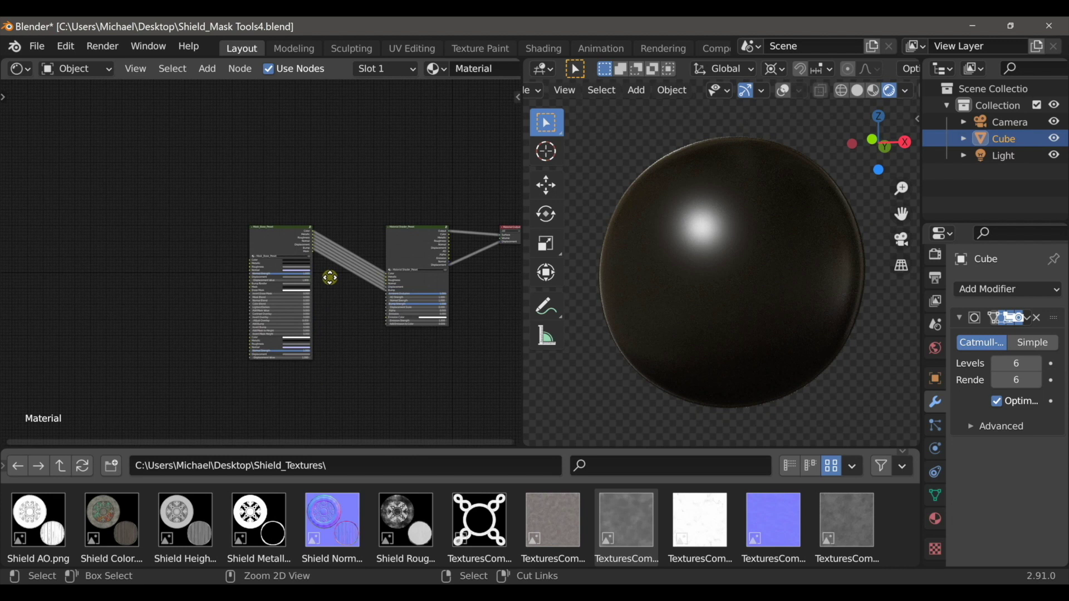
ctrl+right_drag(433, 251, 435, 255)
scroll(254, 355, up, 3)
middle_drag(256, 360, 451, 348)
click(935, 255)
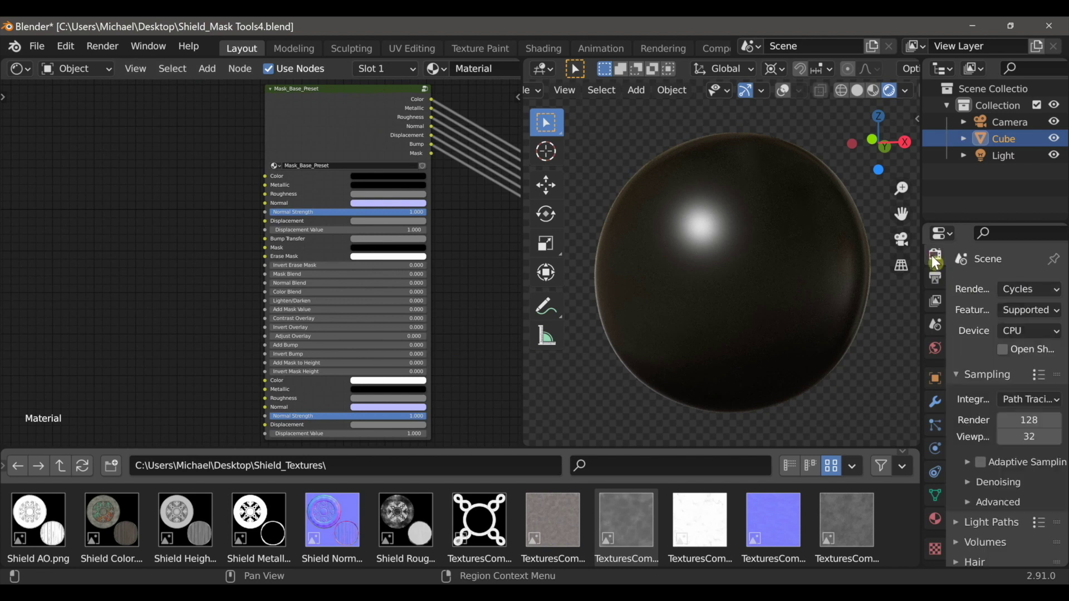
click(1014, 292)
click(1005, 309)
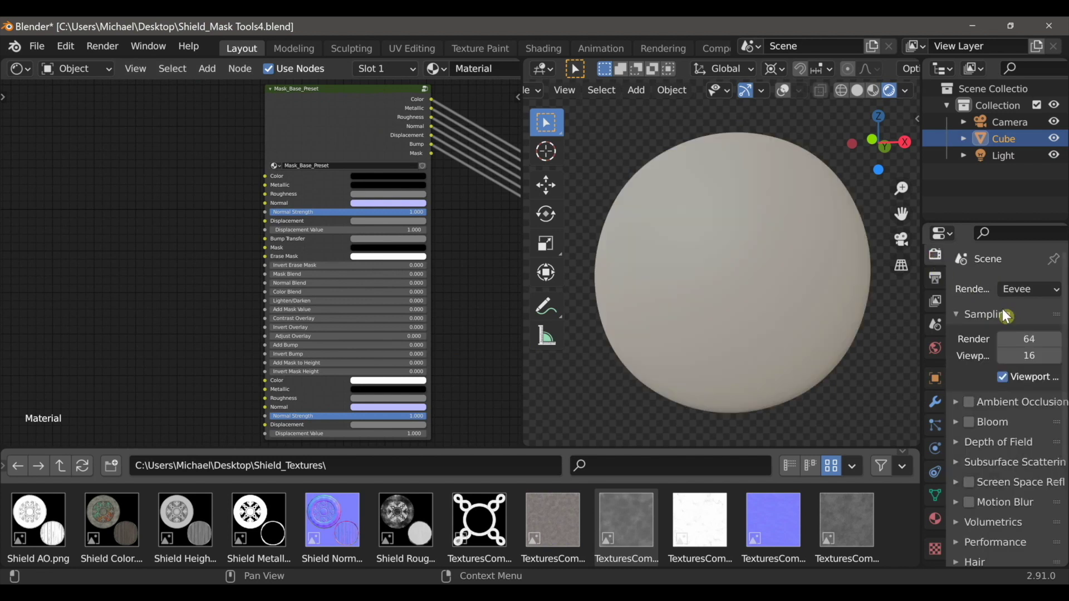
- Add the Shield Color.png texture, connect it to the mask node's upper Color input and collapse it
drag(105, 529, 264, 176)
drag(138, 126, 179, 124)
click(112, 124)
- Add the Shield Roughness.png texture as Non-Color data, collapse it and connect it to the mask node's upper Roughness input
drag(405, 520, 111, 151)
drag(136, 155, 132, 141)
click(173, 225)
click(172, 261)
key(h)
drag(206, 138, 173, 163)
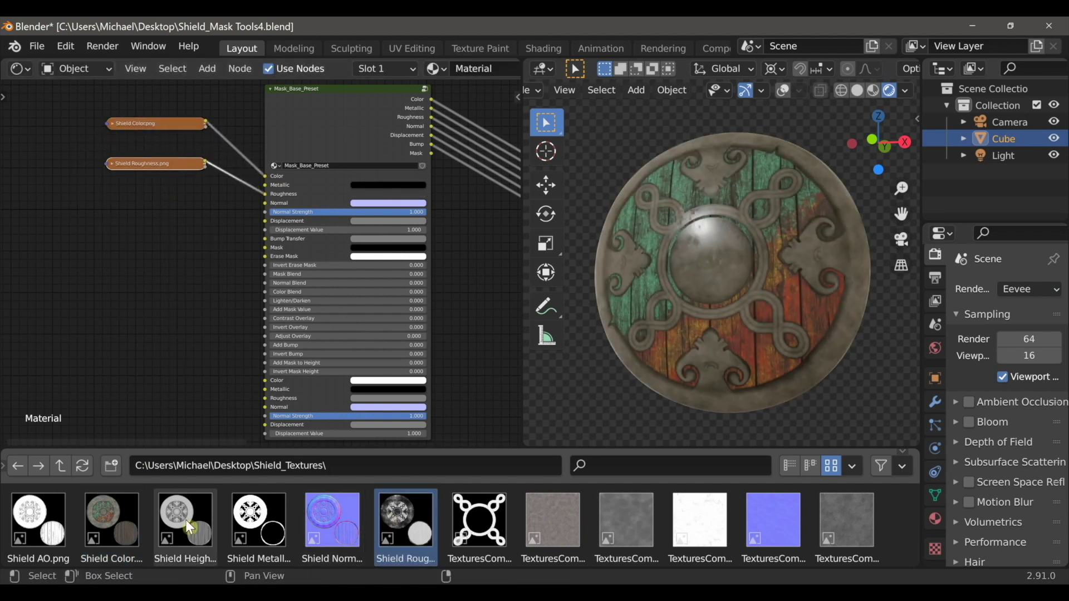
- Add the Shield Metallic.png texture as Non-Color data, link it to the upper Metallic input and collapse it between Color and Roughness
drag(259, 520, 135, 307)
drag(167, 310, 139, 195)
click(171, 279)
click(172, 315)
drag(207, 206, 264, 184)
click(112, 196)
drag(147, 196, 147, 143)
- Add the Shield Normal.png texture, collapse it below the others and connect it to the mask node's upper Normal input
drag(332, 520, 121, 184)
key(h)
drag(206, 183, 265, 202)
middle_drag(644, 315, 646, 275)
mouse_move(771, 280)
middle_down()
mouse_move(703, 295)
mouse_move(729, 272)
mouse_move(772, 263)
mouse_move(777, 274)
middle_up()
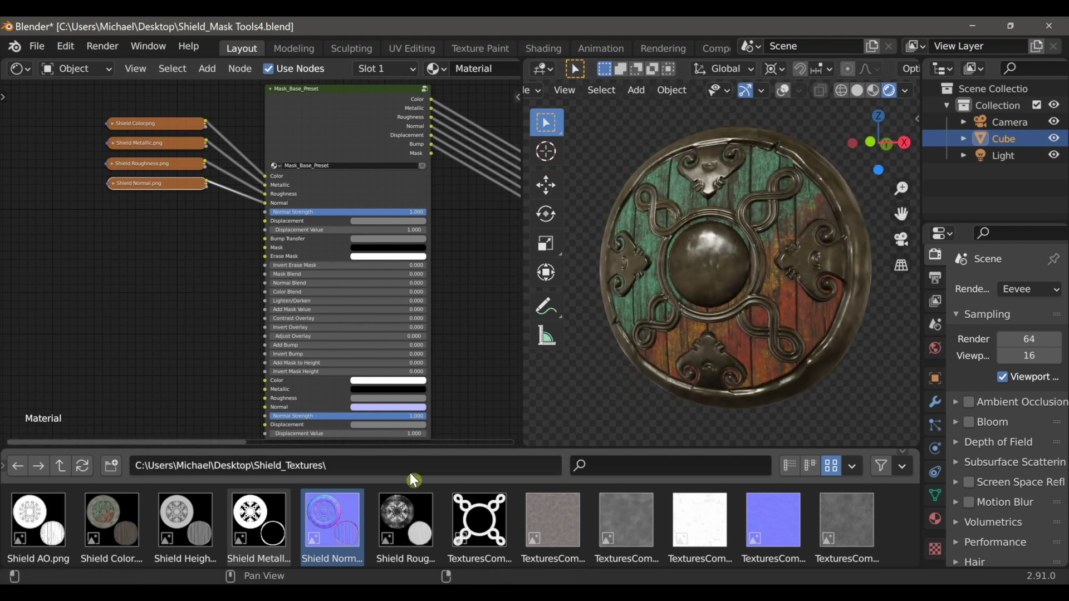
- Add a Displace modifier to the shield with a new texture and UV texture coordinates
click(935, 403)
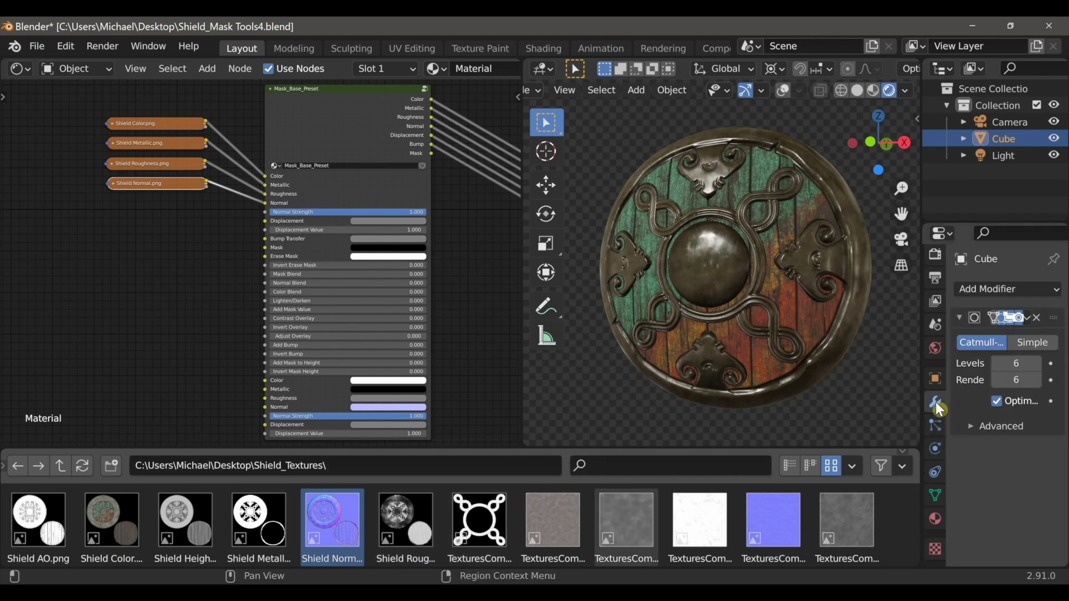
click(988, 288)
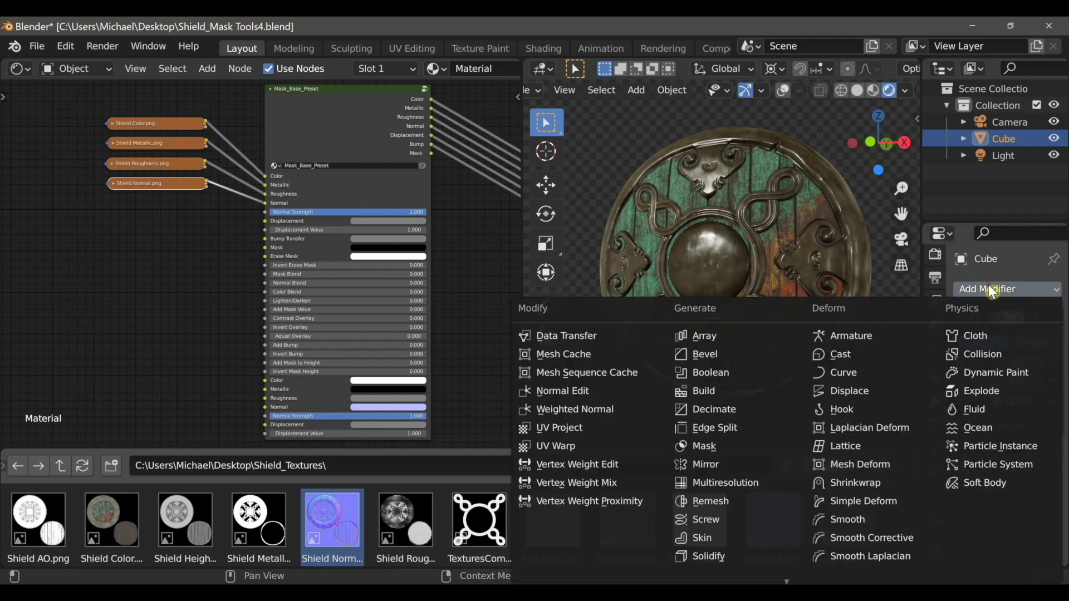
click(884, 389)
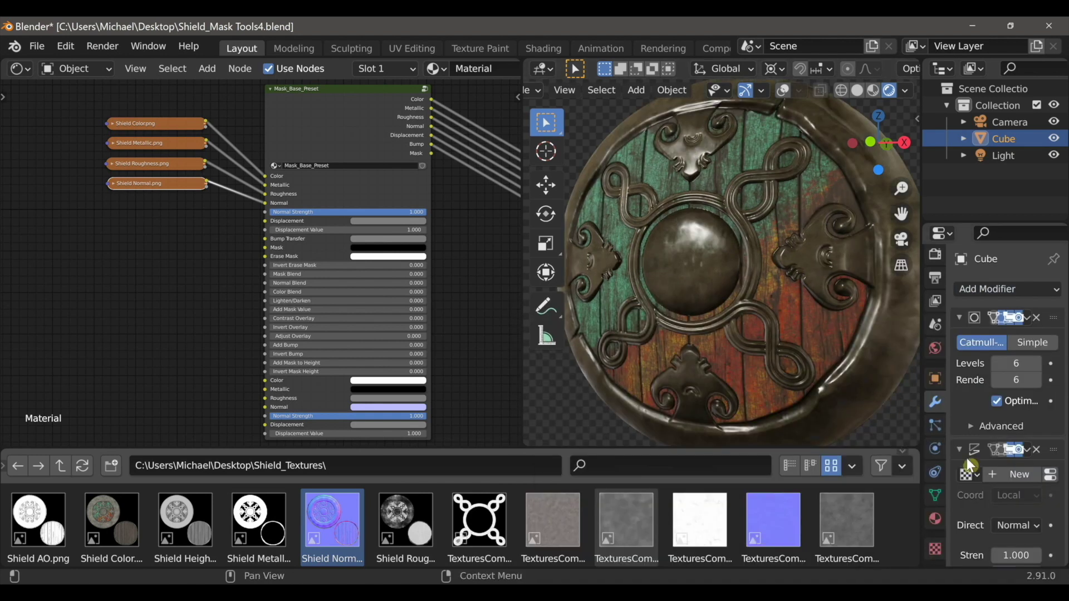
scroll(1020, 494, down, 2)
click(1020, 435)
click(1009, 456)
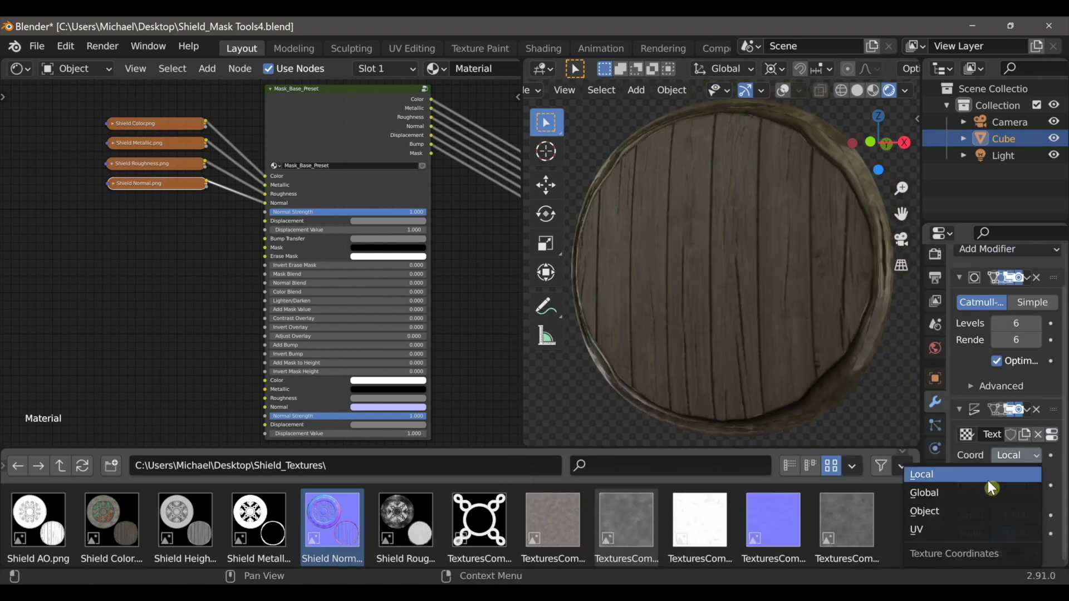
click(955, 530)
- Open Shield Height.png as the image of the displacement texture
click(935, 550)
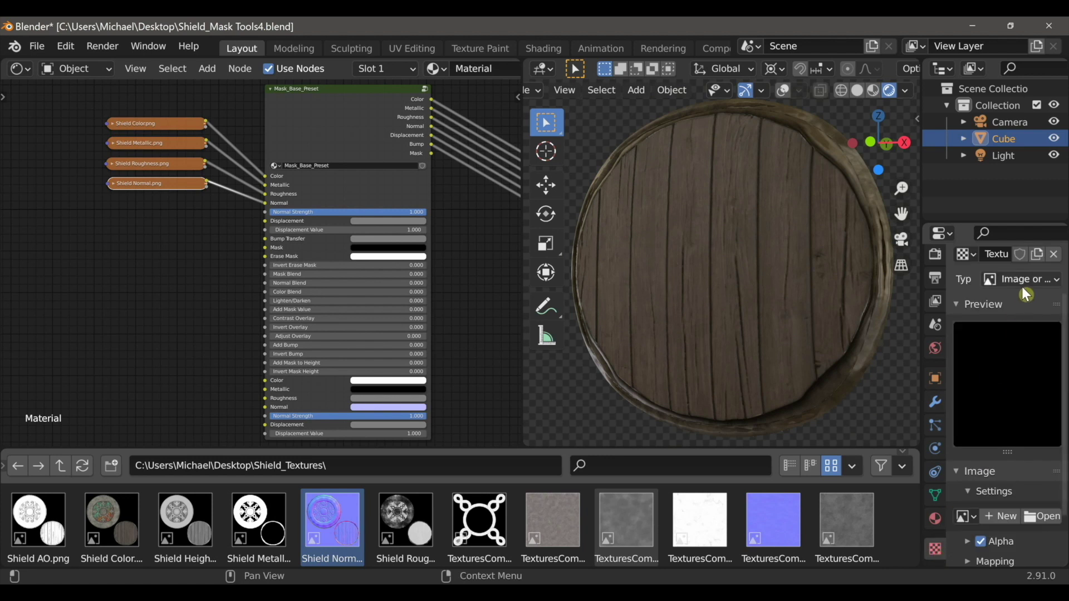
click(1034, 517)
click(613, 214)
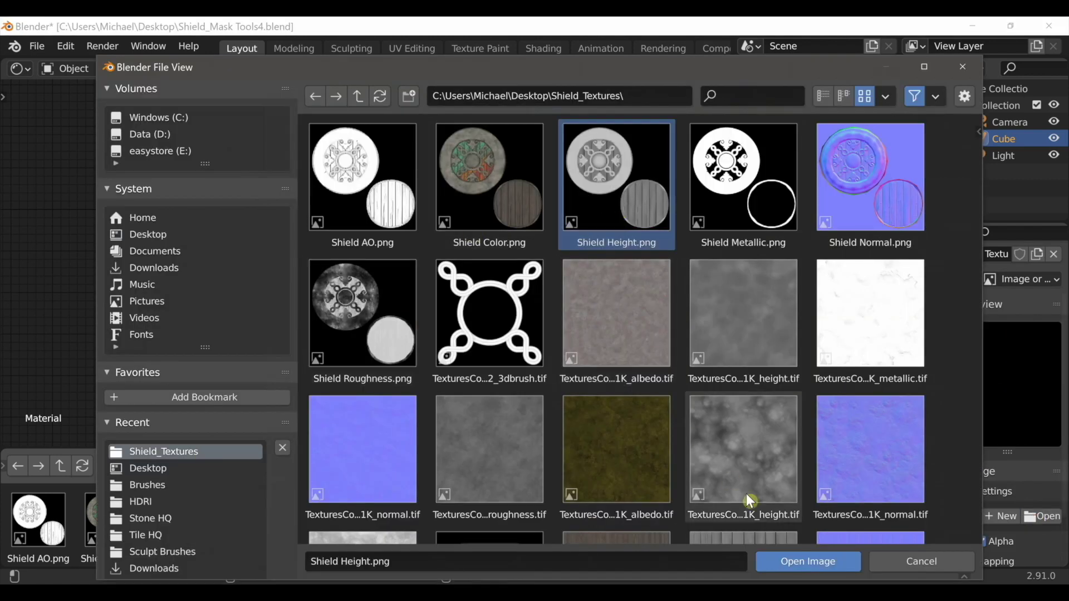
click(810, 571)
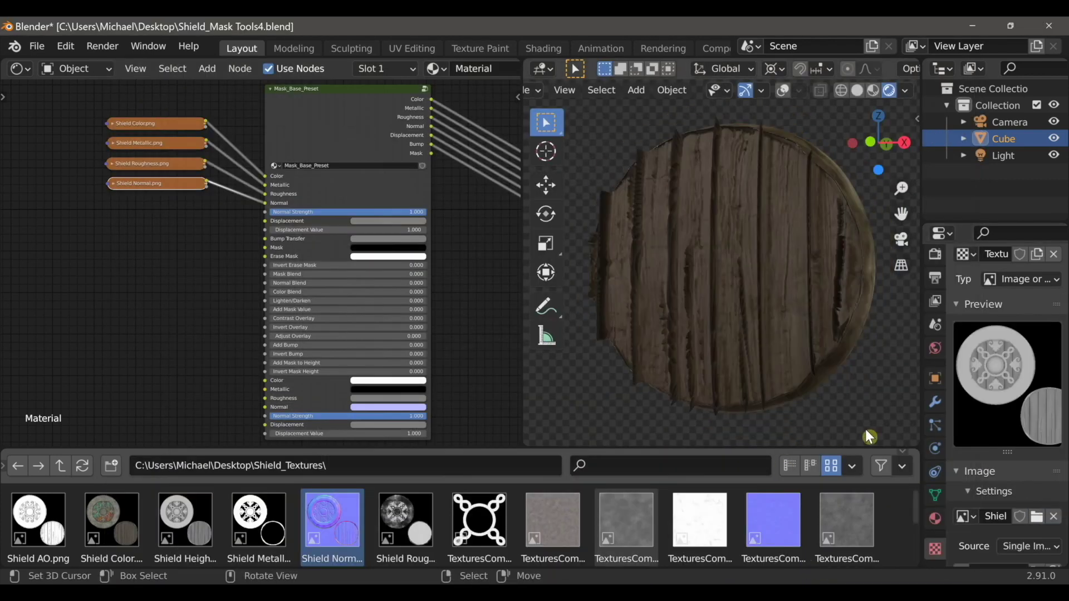
- Set the Displace modifier's Midlevel to 0.320 and its Strength to 0.100
click(935, 402)
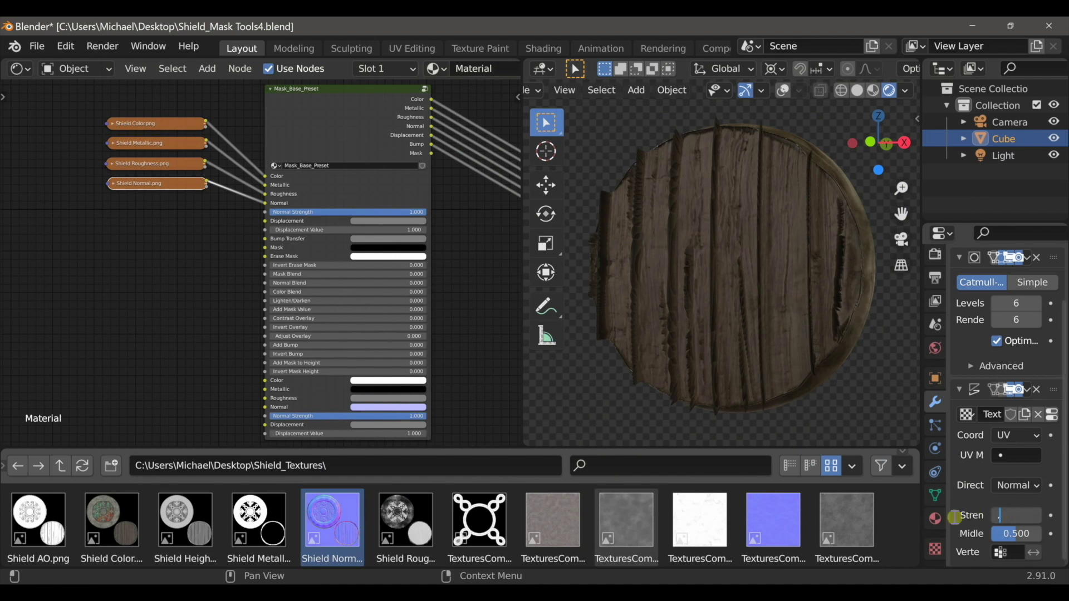
key(Return)
middle_drag(775, 368, 743, 368)
drag(1012, 530, 1006, 536)
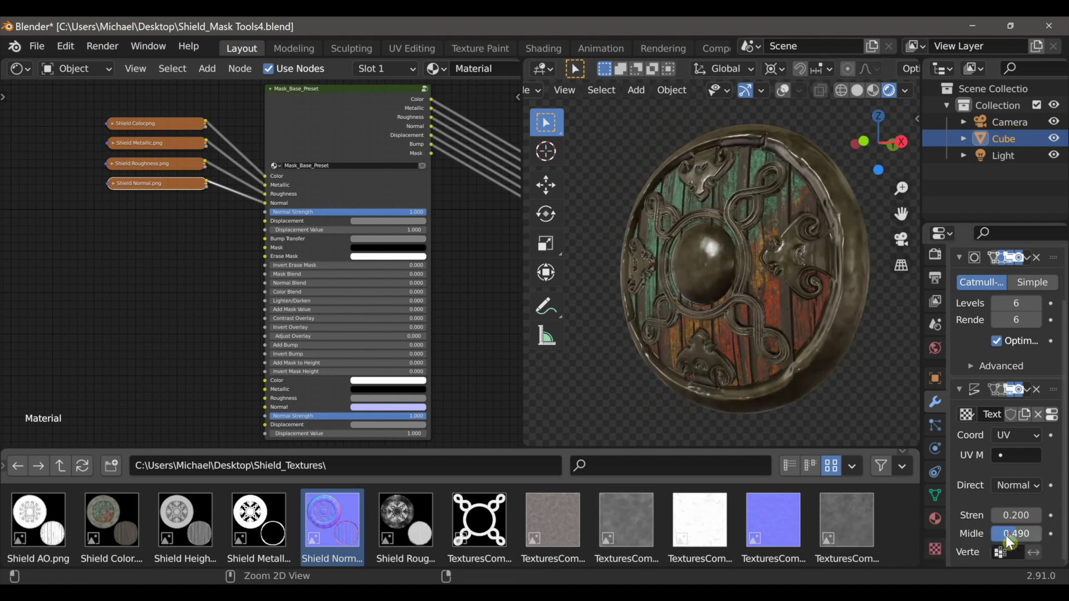
ctrl+scroll(1005, 536, down, 5)
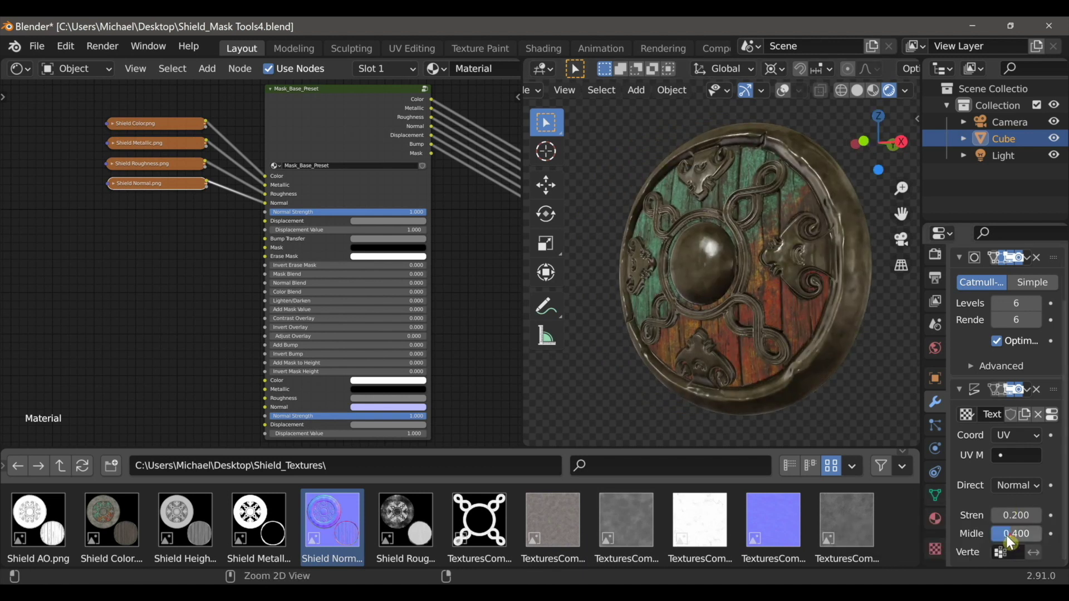
ctrl+scroll(1007, 535, down, 2)
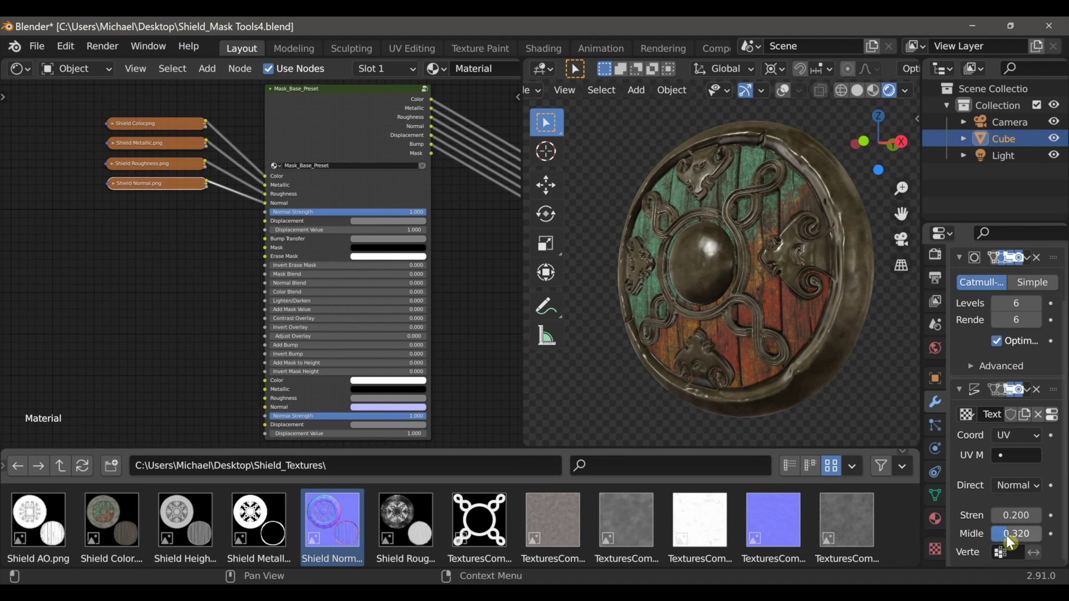
middle_drag(891, 437, 748, 323)
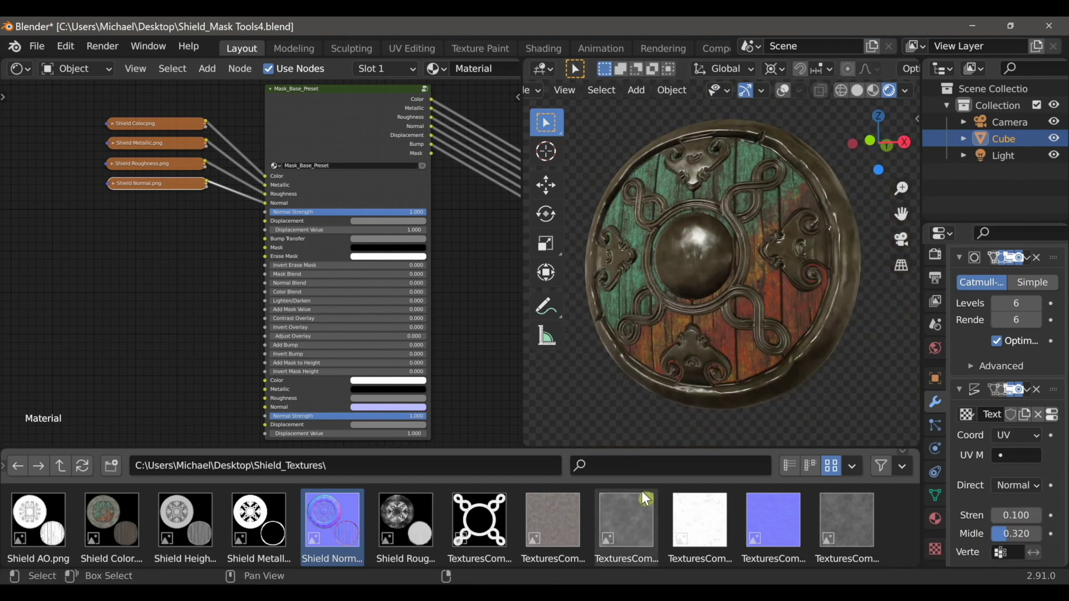
- Add the Moss2 albedo texture, connect it to the mask node's lower Color input and collapse it
scroll(612, 512, down, 3)
drag(43, 515, 182, 305)
scroll(182, 305, down, 1)
click(207, 312)
click(139, 299)
- Add the moss roughness and Moss2 normal textures, connect them to the lower Roughness and Normal inputs, and collapse them
drag(259, 526, 167, 359)
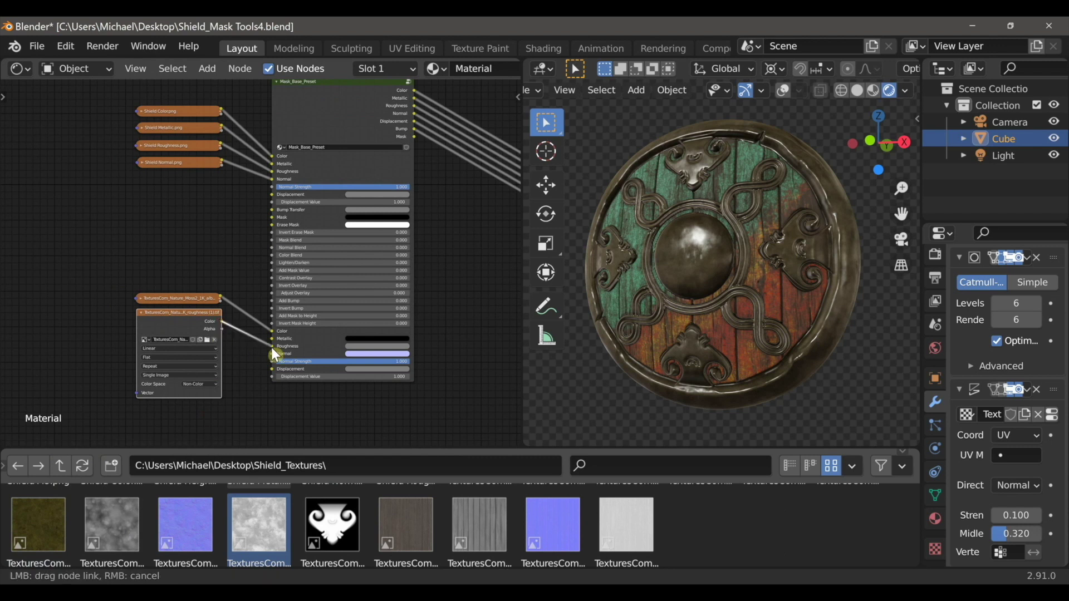
drag(266, 352, 273, 347)
click(141, 312)
drag(186, 526, 192, 390)
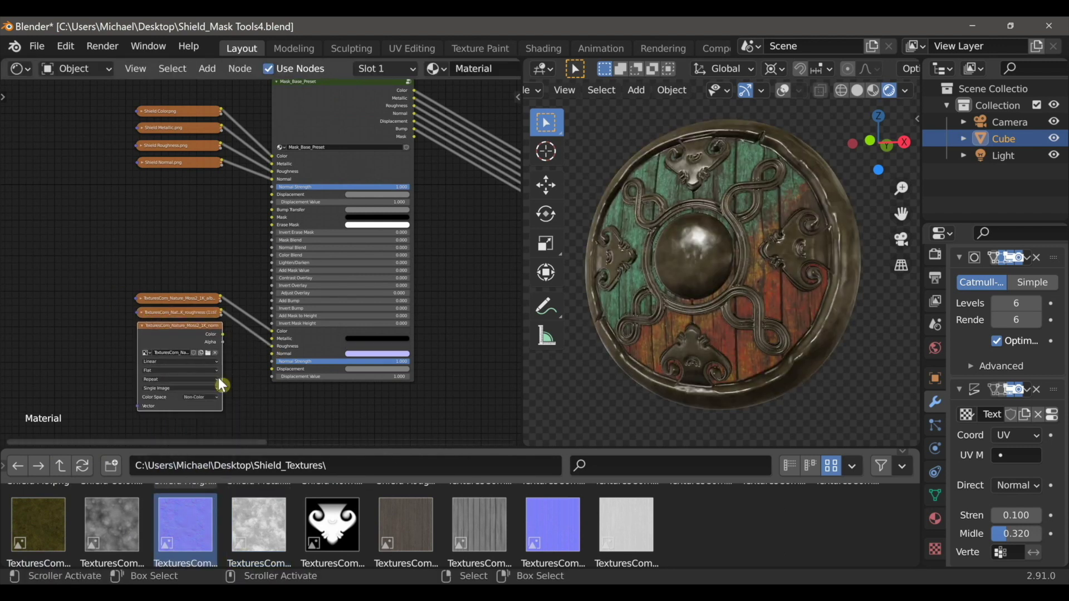
drag(275, 363, 272, 354)
click(141, 326)
- Add a Dust Mask node from Mask Tools and place it between the shield and moss textures
scroll(318, 351, down, 6)
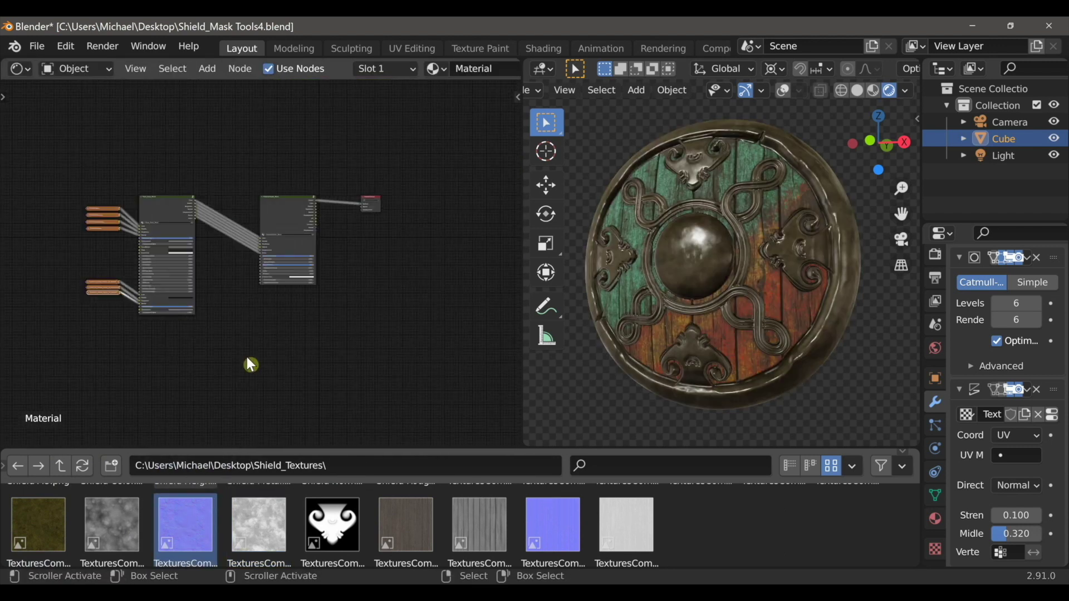
key(n)
click(429, 193)
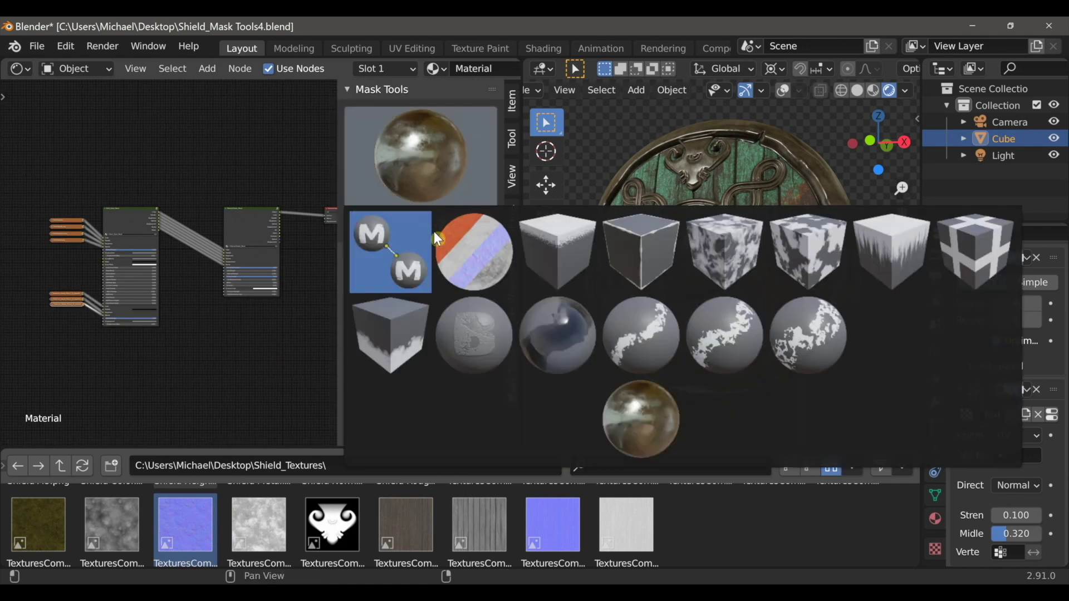
click(555, 257)
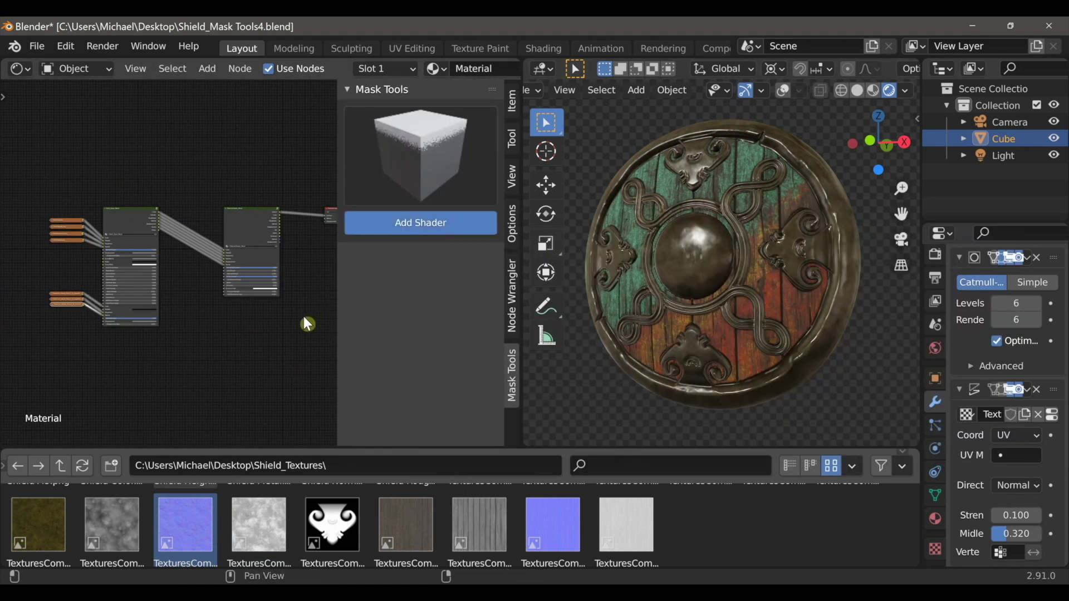
key(n)
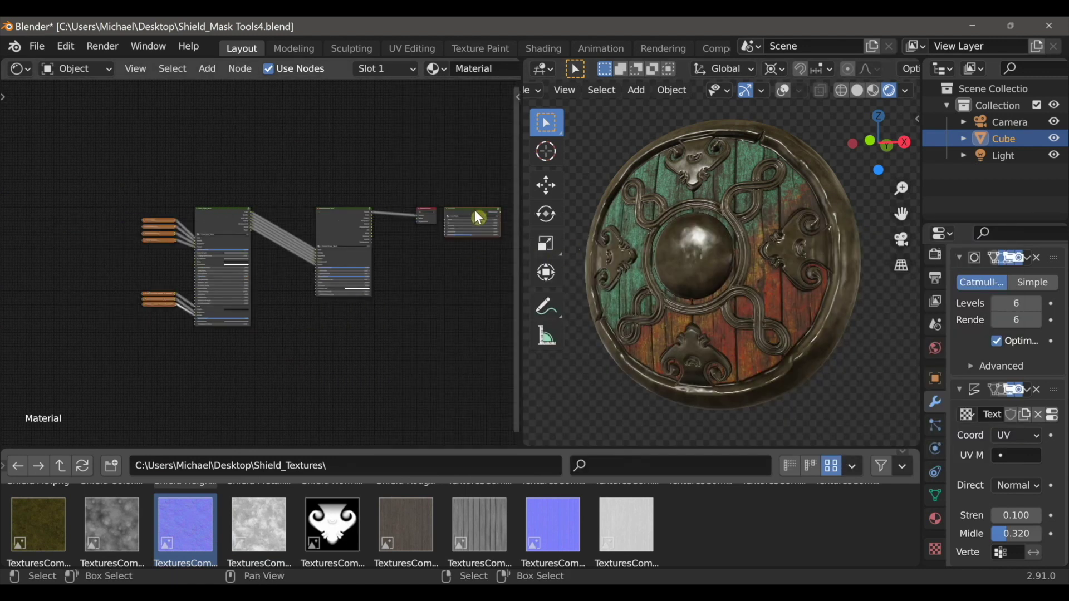
click(286, 273)
scroll(298, 278, up, 3)
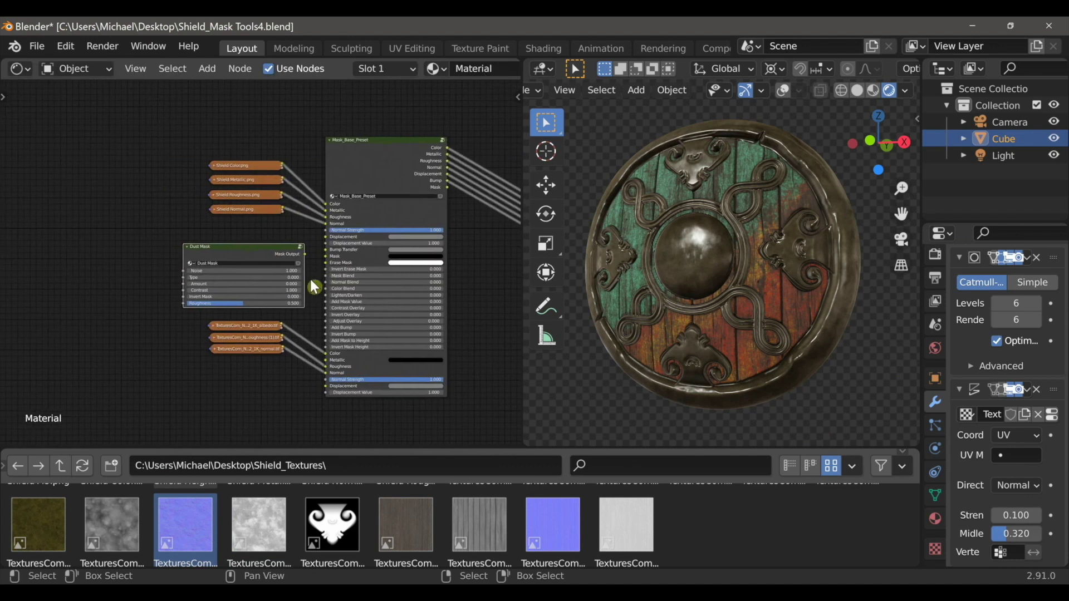
- Preview the Dust Mask output on the shield and set its Noise to 37.800
scroll(259, 258, up, 1)
ctrl+shift+click(261, 257)
scroll(682, 273, up, 1)
middle_drag(682, 273, 712, 310)
scroll(721, 283, down, 2)
scroll(719, 278, up, 5)
scroll(720, 279, down, 2)
scroll(260, 262, up, 4)
drag(217, 277, 283, 274)
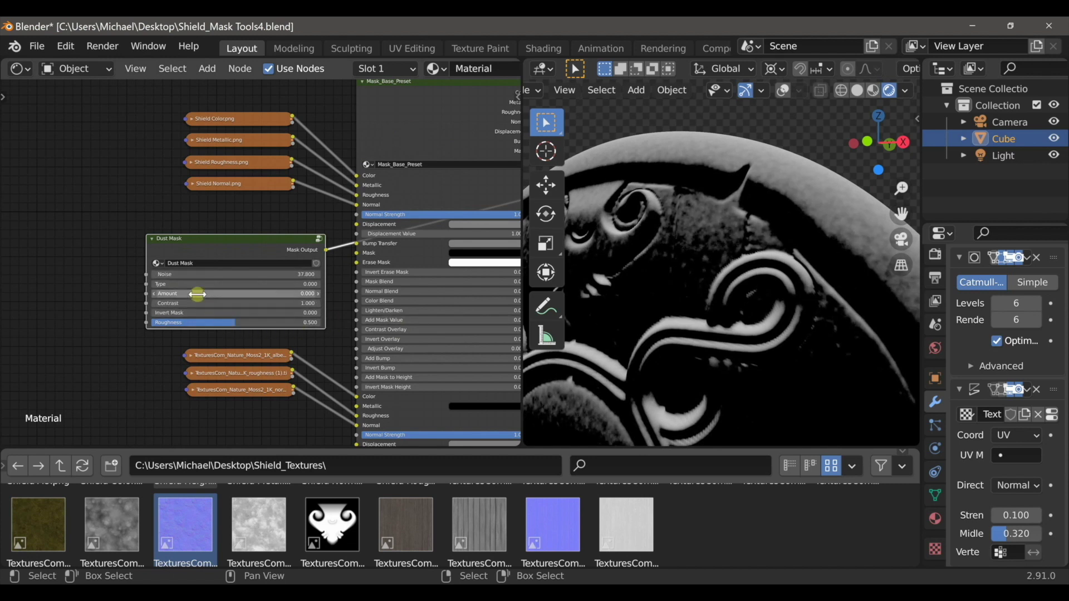
- Set the Dust Mask's Amount to 0.010 and check its coverage on the whole shield
scroll(640, 340, down, 5)
shift+middle_drag(640, 340, 695, 304)
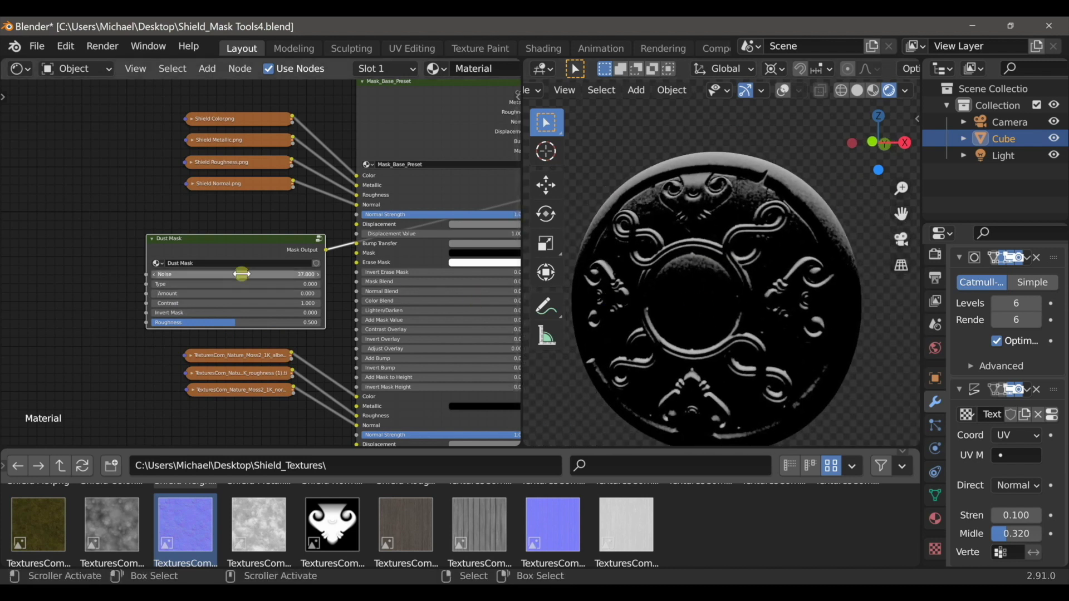
mouse_move(166, 292)
mouse_down()
mouse_move(192, 292)
mouse_move(156, 292)
mouse_move(178, 292)
mouse_move(167, 293)
mouse_up()
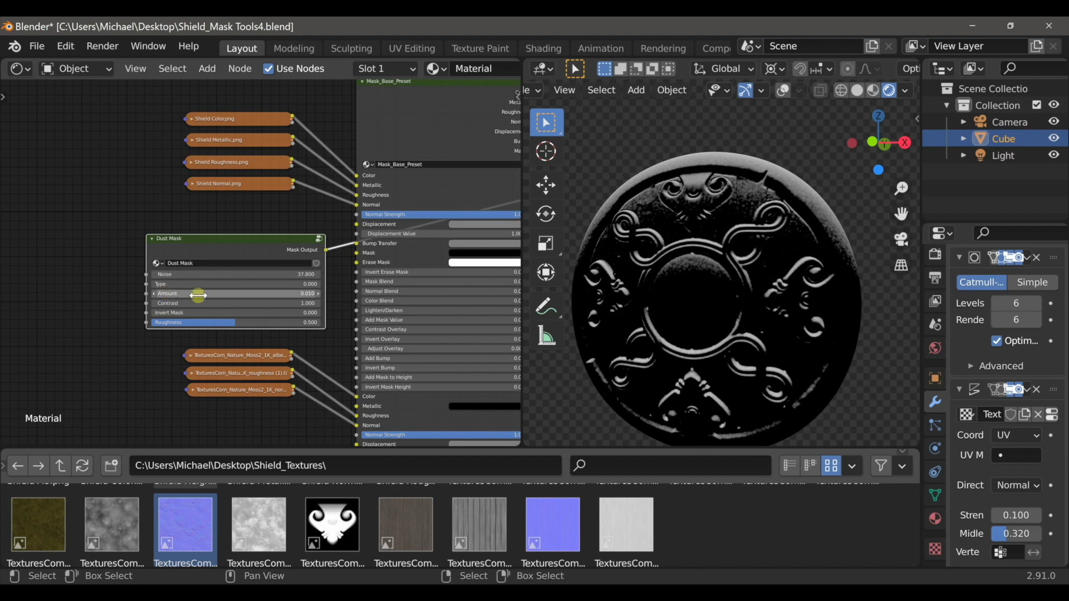
scroll(632, 301, down, 3)
mouse_move(633, 301)
middle_down()
mouse_move(773, 300)
mouse_move(603, 297)
mouse_move(614, 300)
middle_up()
scroll(318, 264, up, 1)
- Switch the preview back to the Material Shader_Preset node and connect the Dust Mask output to the Mask_Base_Preset's Mask input
middle_drag(318, 265, 274, 270)
scroll(322, 254, down, 7)
middle_drag(434, 274, 293, 282)
ctrl+shift+click(445, 184)
scroll(187, 292, up, 1)
drag(149, 261, 172, 263)
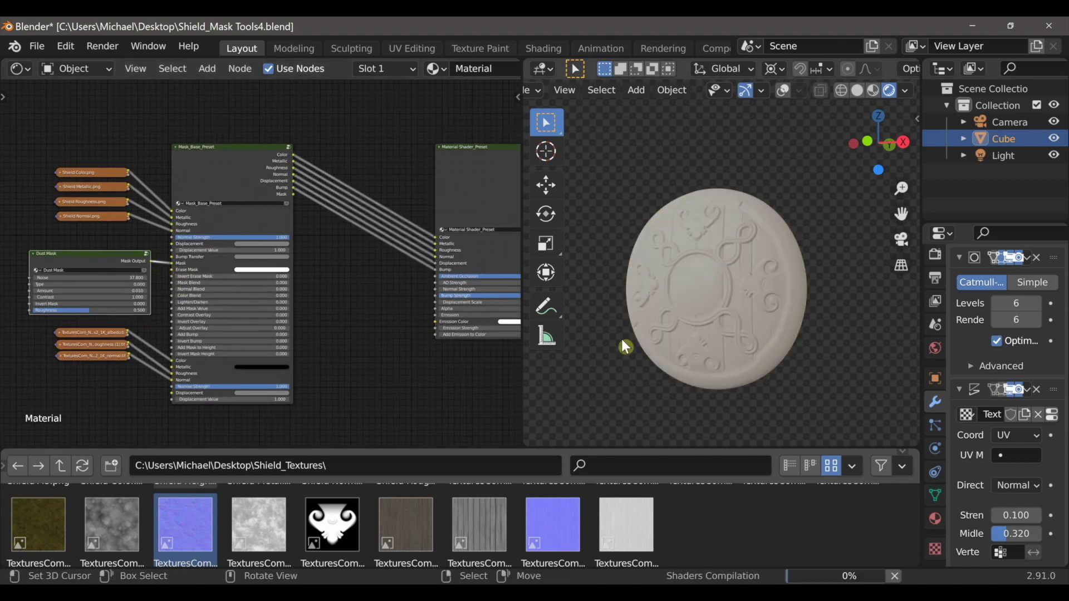
- Raise the Mask_Base_Preset's Mask Blend to 1.000 and inspect the moss layer up close
scroll(623, 339, up, 4)
middle_drag(696, 335, 663, 334)
scroll(665, 307, down, 2)
scroll(301, 306, up, 2)
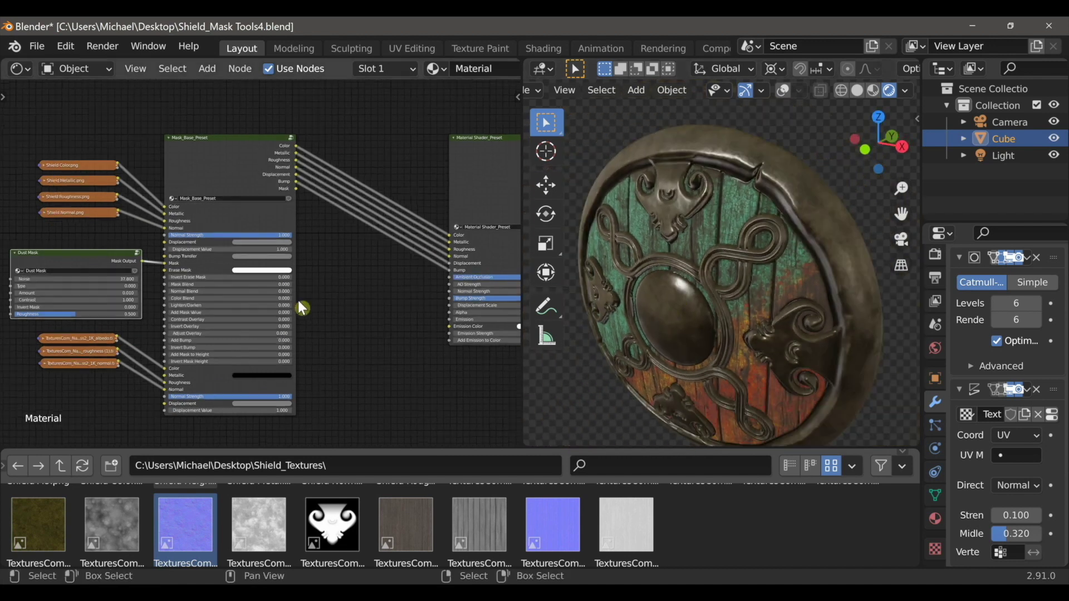
drag(283, 270, 359, 270)
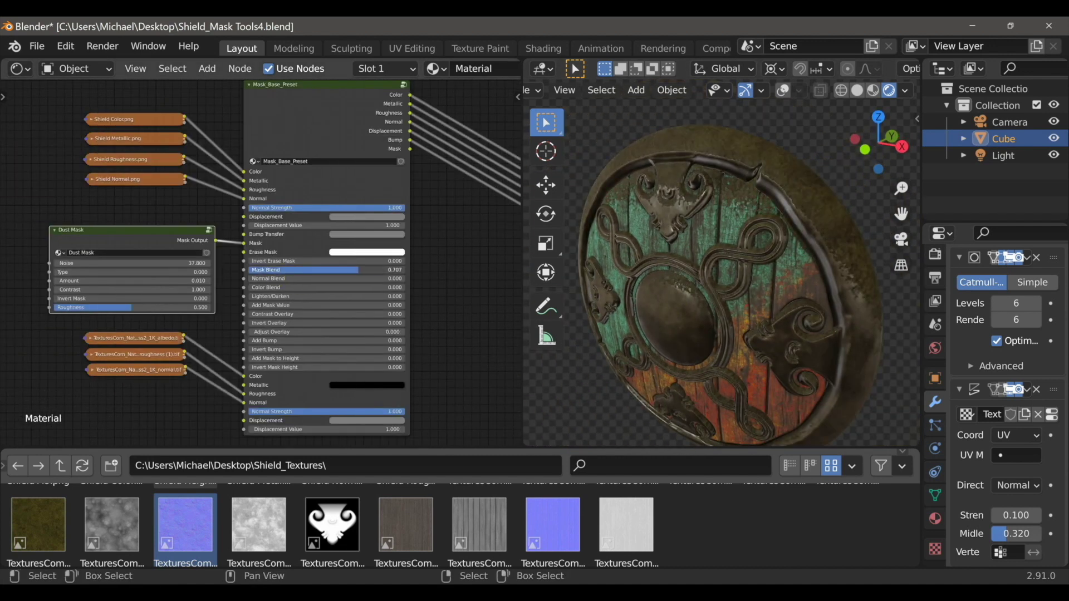
middle_drag(657, 294, 687, 283)
scroll(688, 283, up, 5)
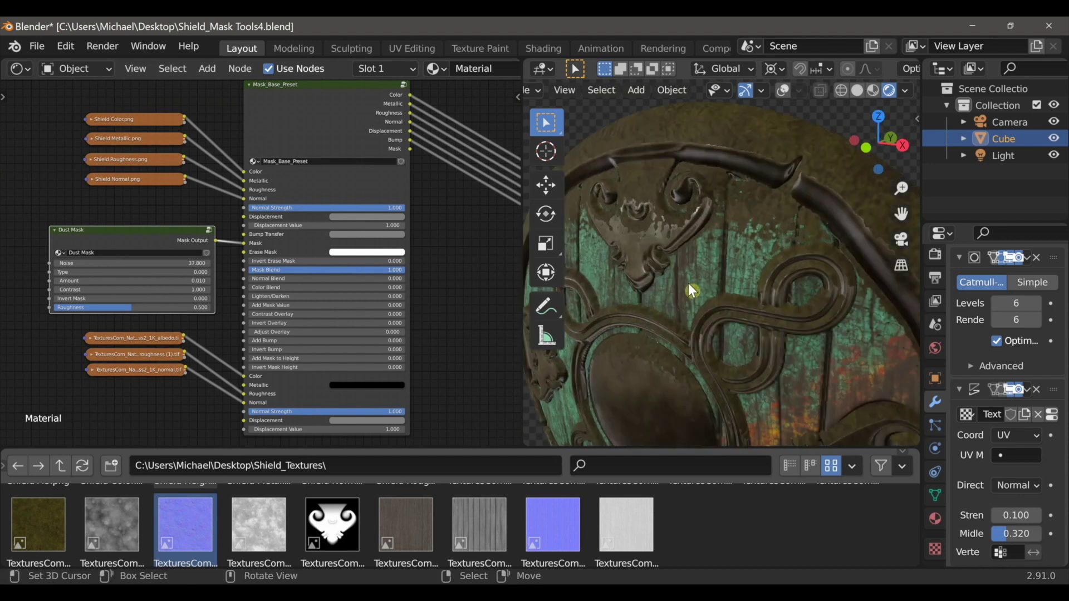
- Set the Mask_Base_Preset's Add Bump to 0.080
middle_drag(425, 349, 418, 344)
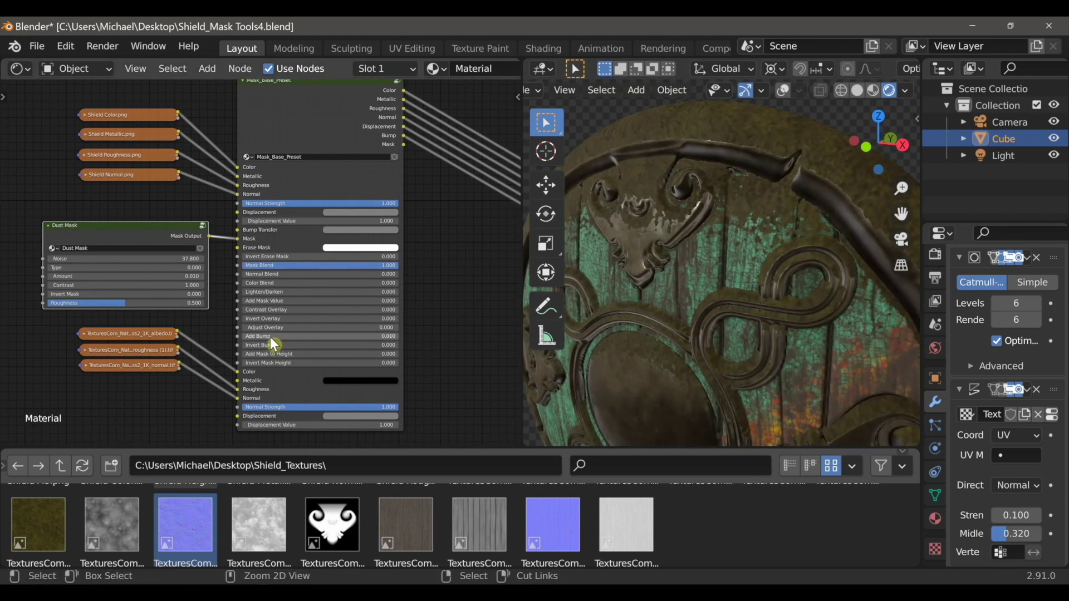
ctrl+scroll(271, 337, up, 3)
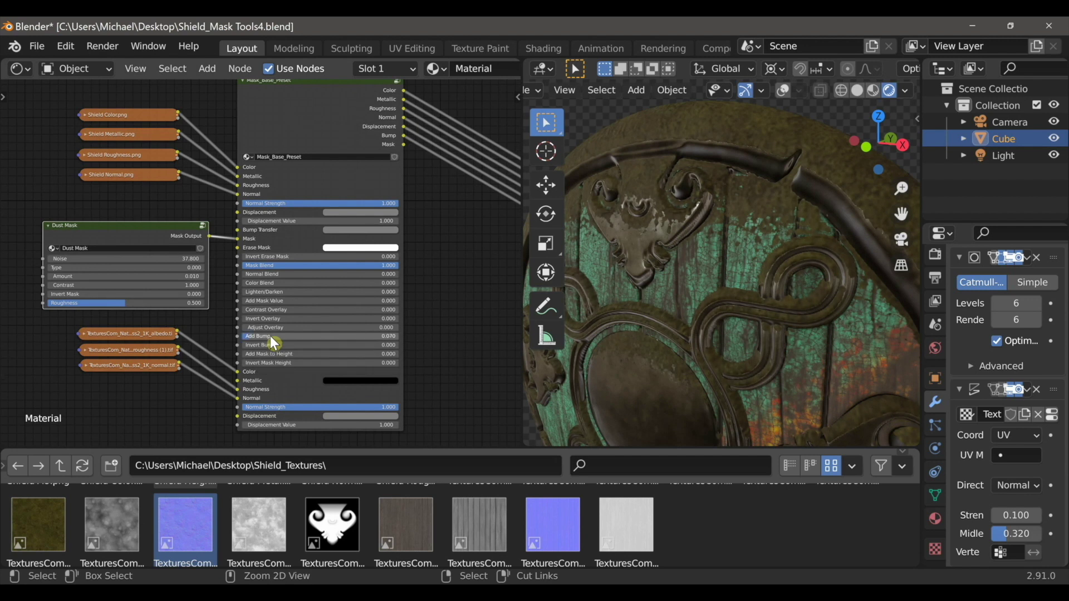
scroll(656, 267, down, 5)
middle_drag(695, 295, 718, 266)
- Try lower Color Blend amounts on the Mask_Base_Preset node and set Color Blend to 1.000
scroll(278, 309, up, 5)
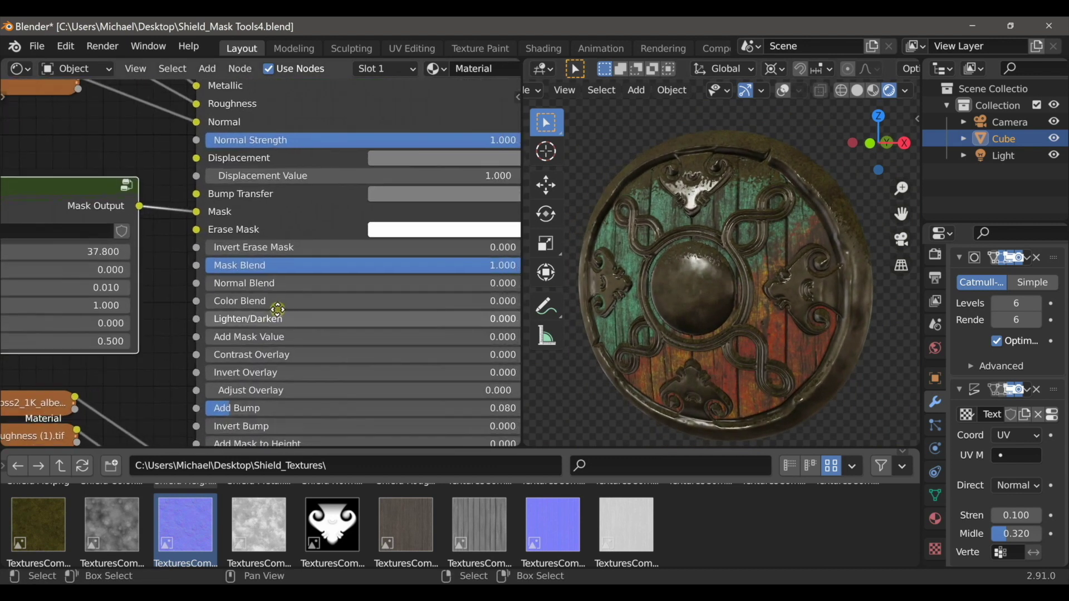
middle_drag(241, 310, 217, 298)
drag(218, 273, 357, 273)
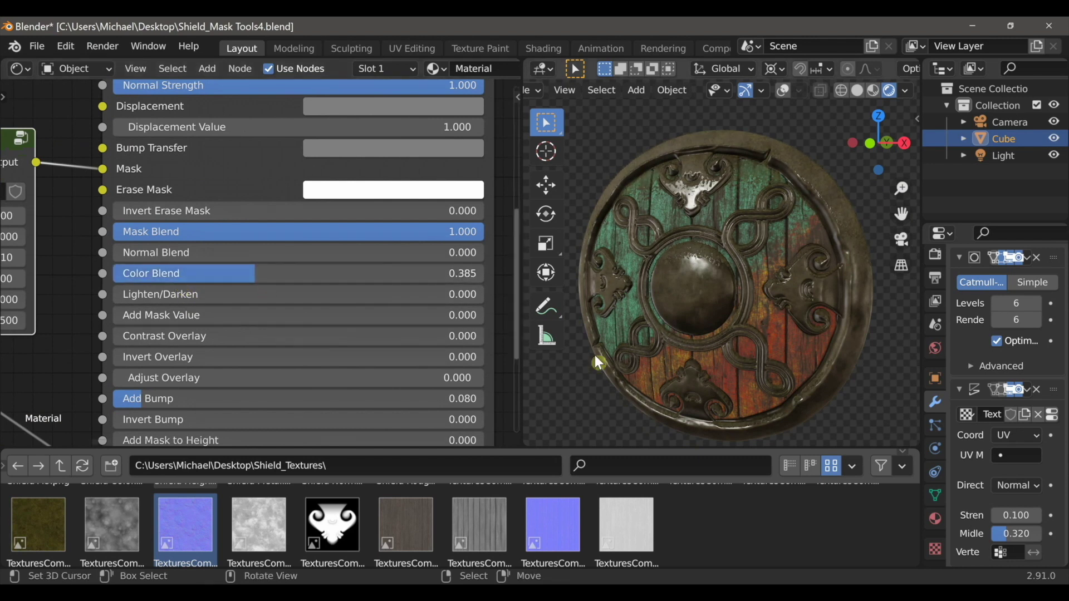
scroll(718, 295, up, 4)
middle_drag(747, 272, 744, 312)
scroll(744, 310, up, 2)
shift+middle_drag(742, 236, 729, 279)
mouse_move(251, 273)
mouse_down()
mouse_move(113, 274)
mouse_move(159, 274)
mouse_up()
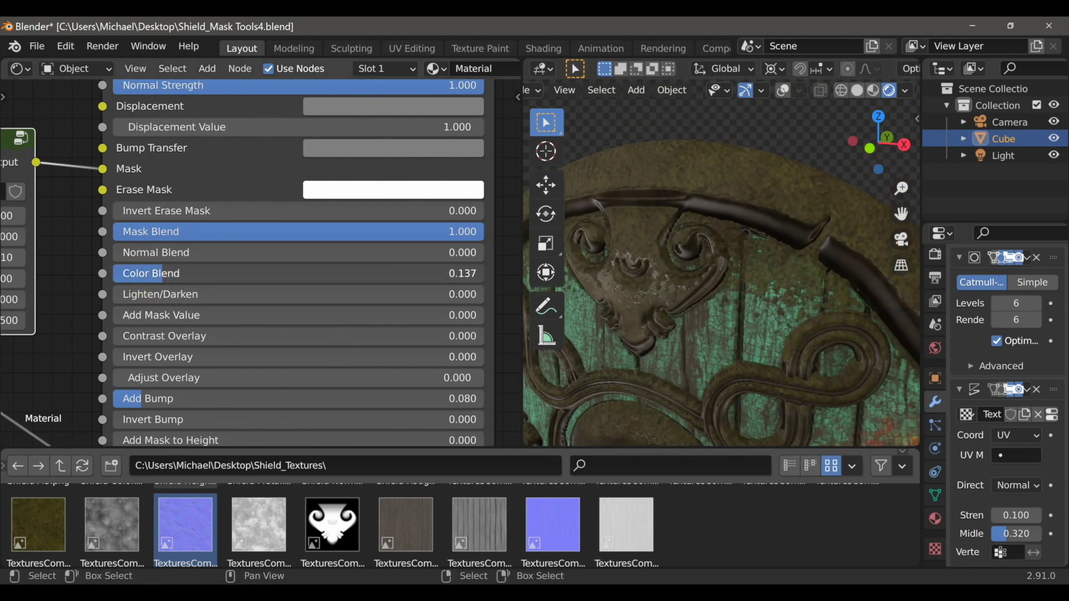
drag(208, 273, 489, 274)
- Set the Mask_Base_Preset's Lighten/Darken value to 1.000
scroll(629, 311, down, 3)
scroll(640, 304, down, 1)
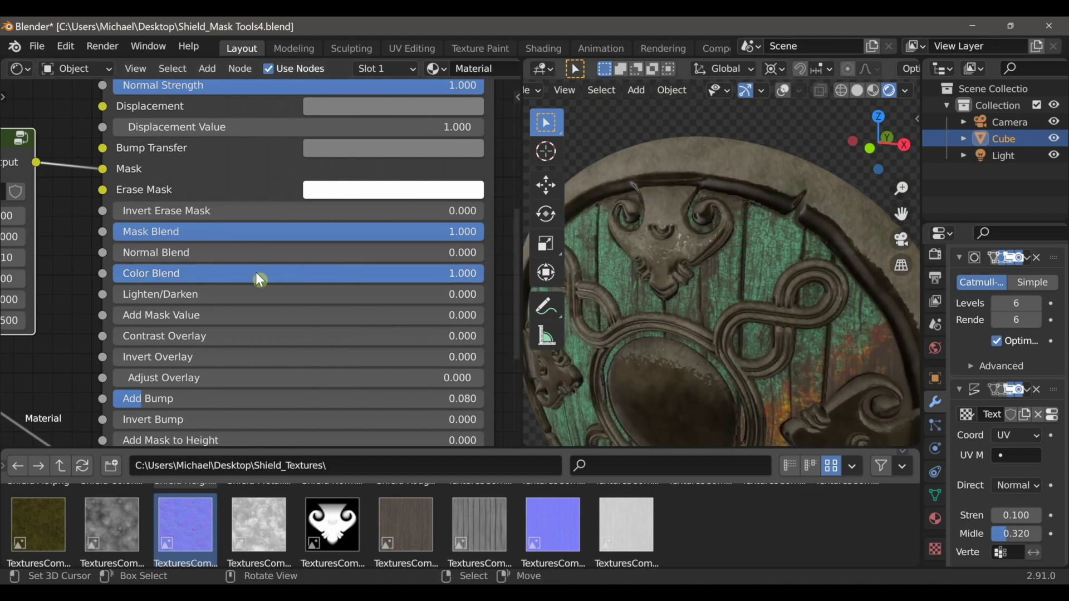
drag(210, 294, 484, 294)
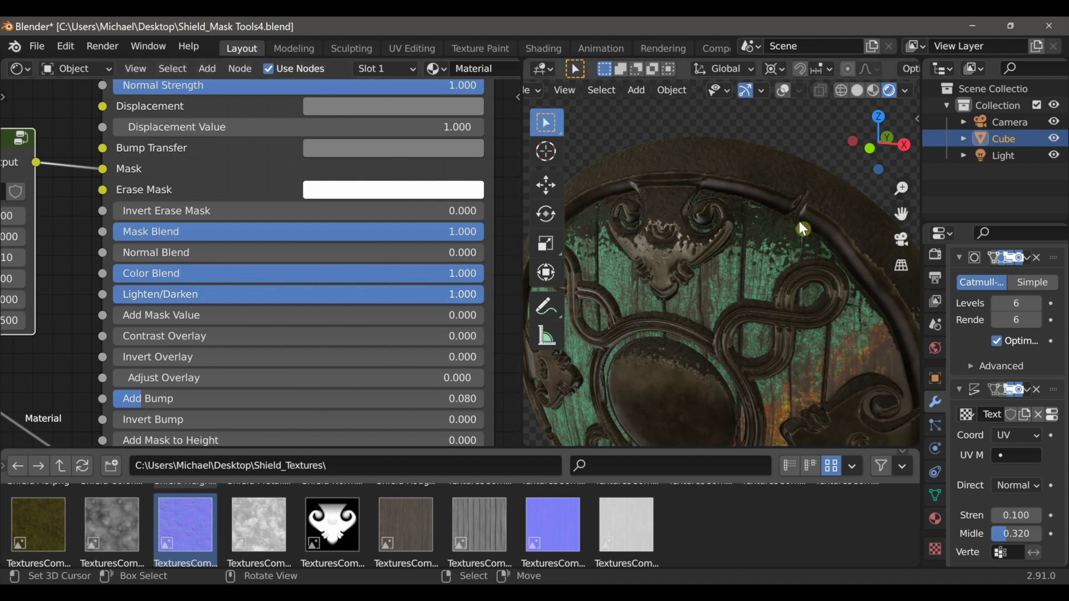
- Lower the Mask_Base_Preset's Color Blend and Lighten/Darken values to 0.000 and view the moss layer on the shield
middle_drag(672, 275, 519, 281)
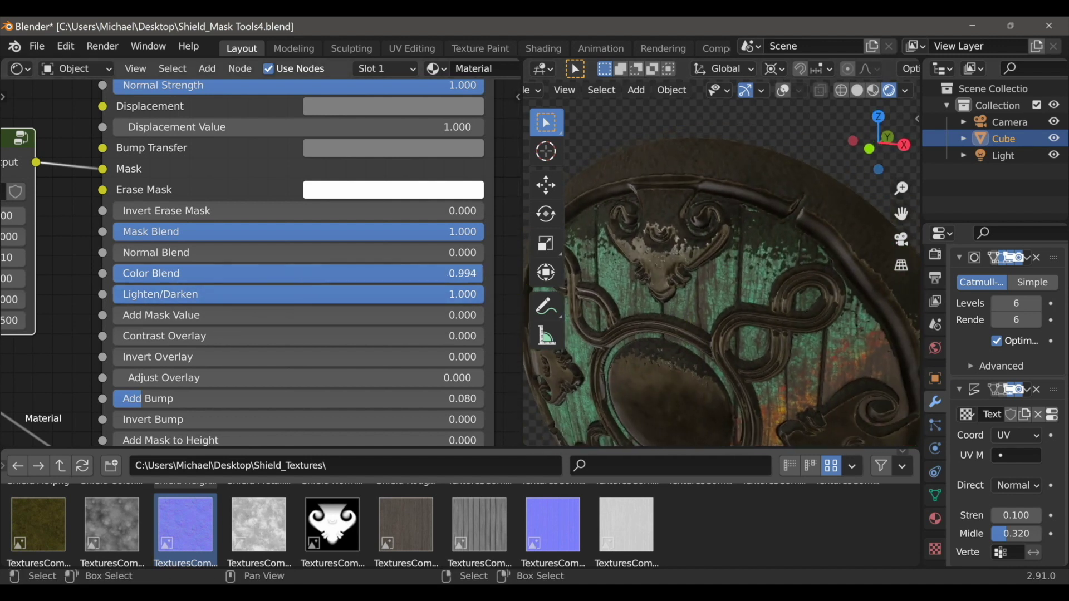
mouse_move(288, 274)
mouse_down()
mouse_move(442, 273)
mouse_move(116, 295)
mouse_up()
drag(468, 273, 117, 273)
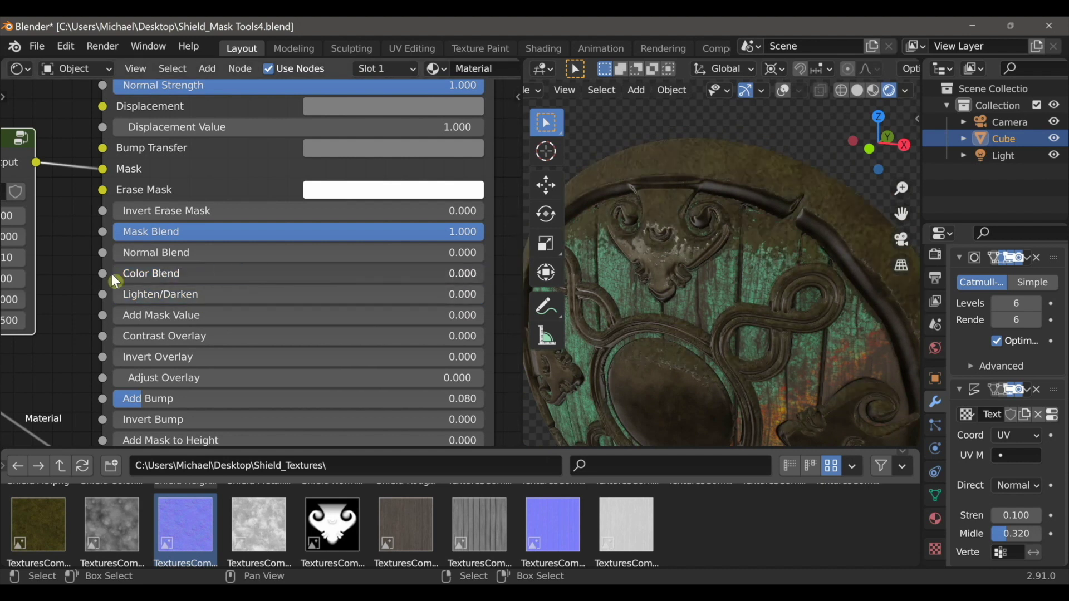
scroll(749, 329, down, 5)
middle_drag(748, 329, 808, 302)
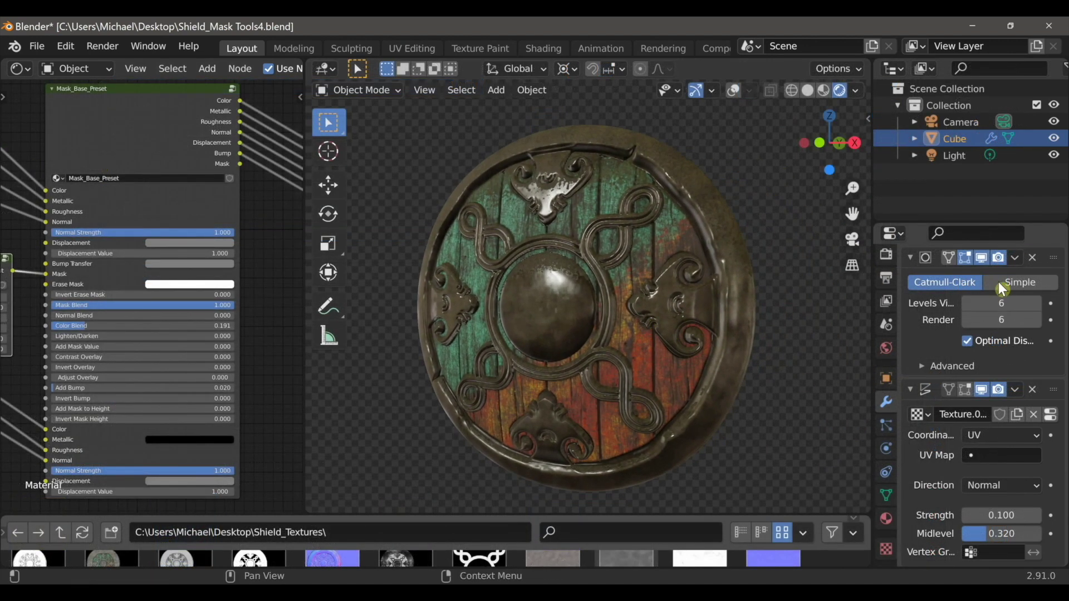
- Apply the shield's subdivision and displacement modifiers so its mesh detail becomes real geometry
click(1015, 257)
click(987, 276)
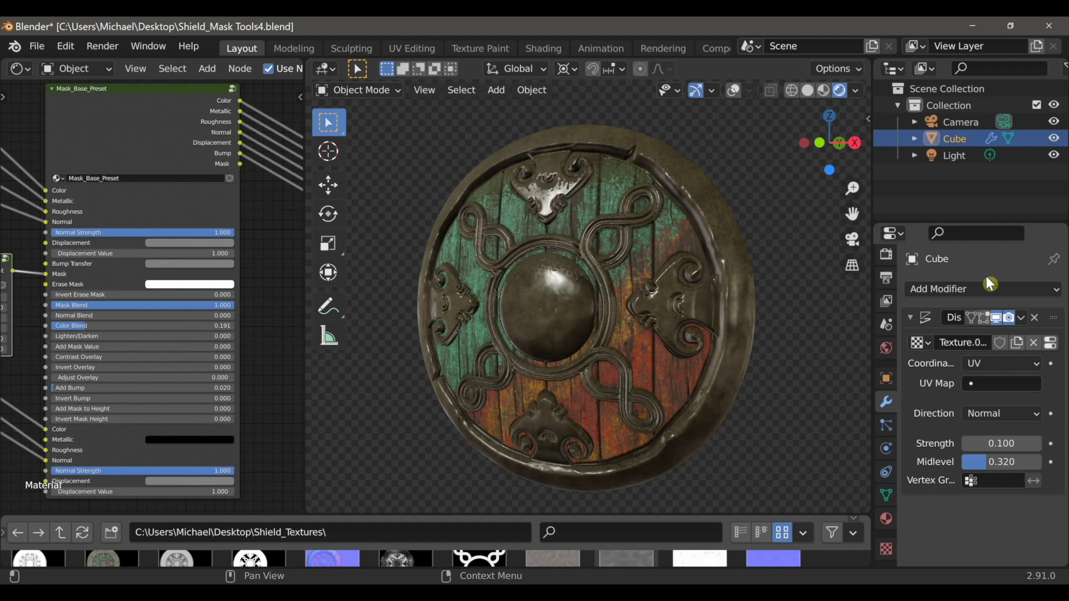
click(1015, 318)
click(954, 335)
- Show the viewport overlays, add a Decimate modifier to the shield and set its Ratio to 0.1784
click(734, 90)
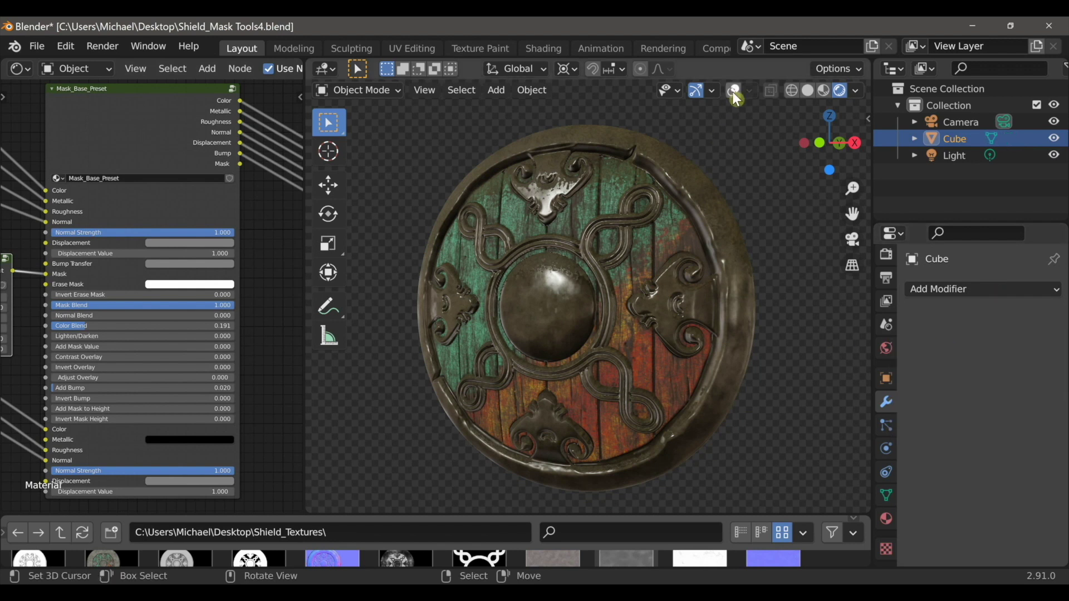
click(982, 289)
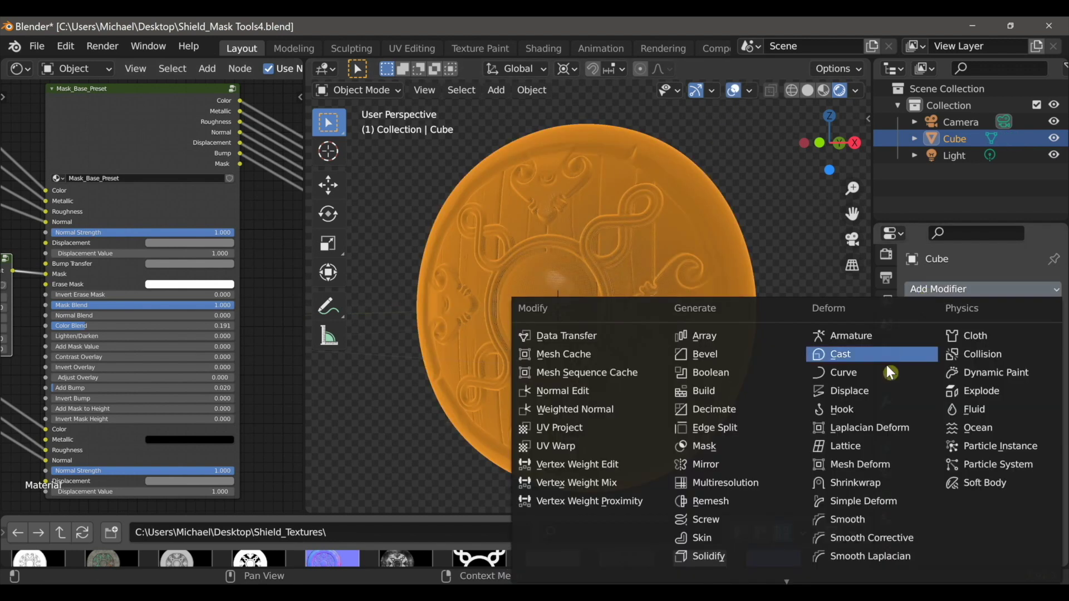
click(710, 409)
drag(988, 362, 864, 397)
scroll(859, 380, up, 1)
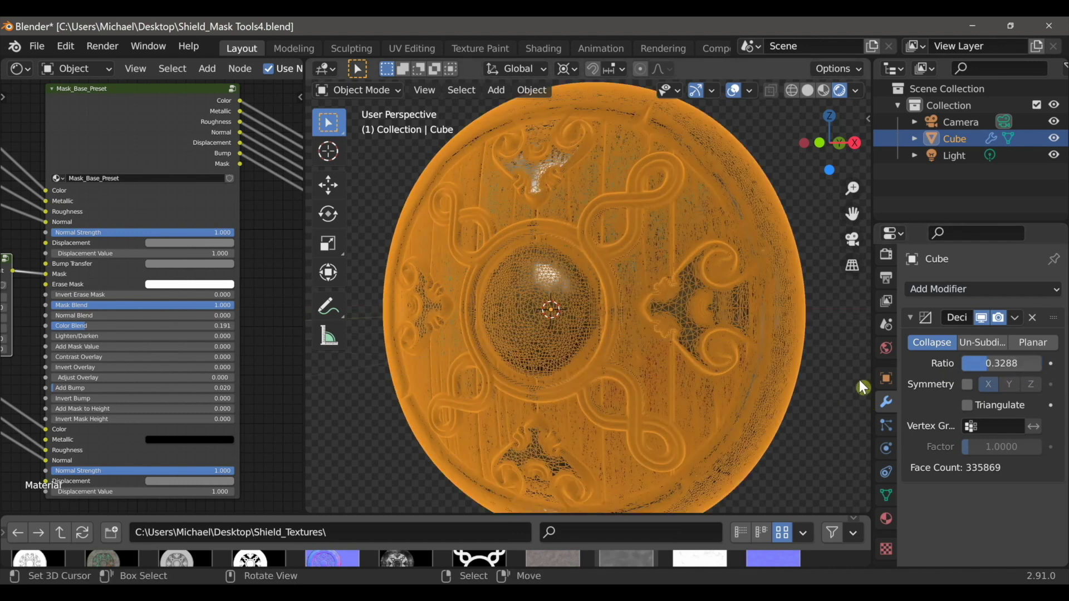
drag(977, 363, 971, 377)
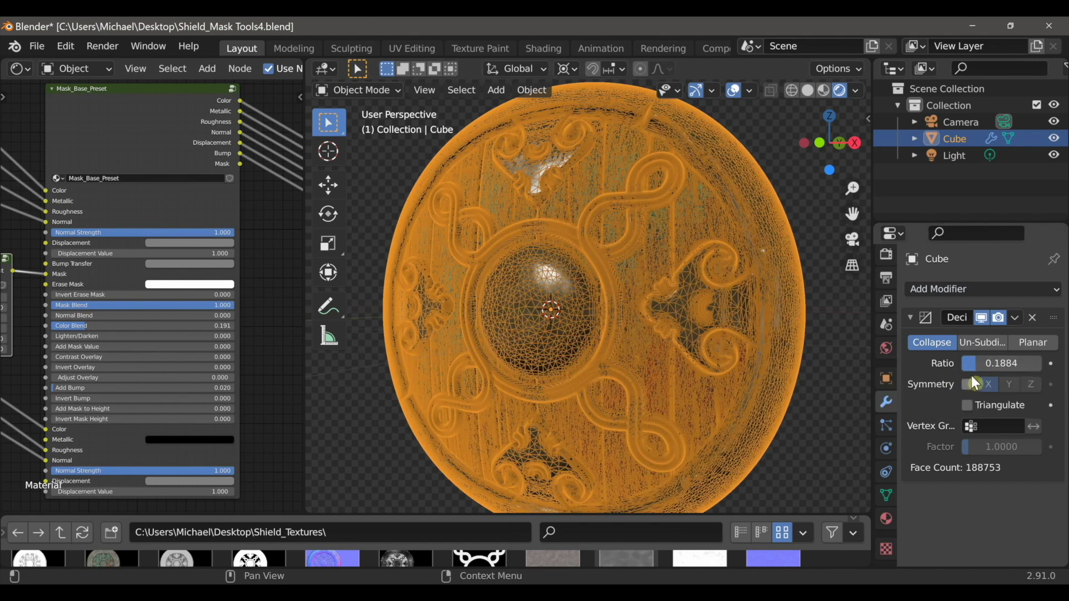
ctrl+scroll(984, 367, down, 1)
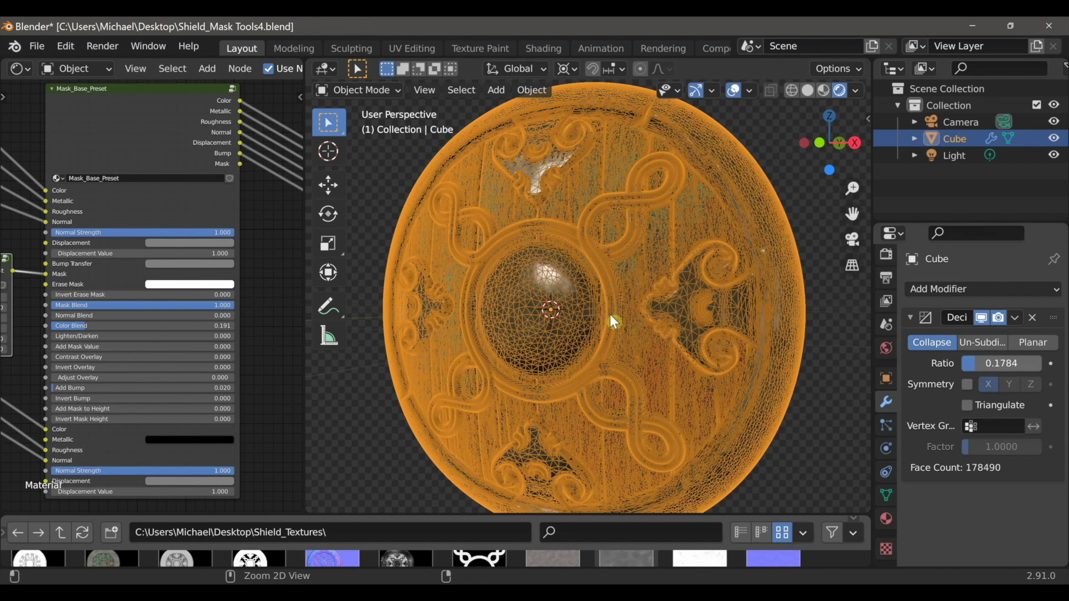
- Hide the viewport overlays and inspect the decimated shield in solid shading
scroll(609, 314, down, 2)
scroll(679, 340, up, 1)
mouse_move(579, 340)
middle_down()
mouse_move(679, 340)
mouse_move(562, 360)
mouse_move(676, 222)
mouse_move(516, 292)
mouse_move(564, 265)
mouse_move(433, 289)
mouse_move(531, 321)
mouse_move(460, 310)
mouse_move(553, 318)
mouse_move(507, 350)
mouse_move(515, 323)
mouse_move(640, 313)
mouse_move(544, 329)
mouse_move(579, 362)
mouse_move(634, 362)
mouse_move(644, 336)
mouse_move(547, 330)
mouse_move(563, 329)
mouse_move(526, 360)
mouse_move(560, 353)
middle_up()
click(733, 92)
click(808, 90)
scroll(562, 329, down, 2)
scroll(562, 351, up, 2)
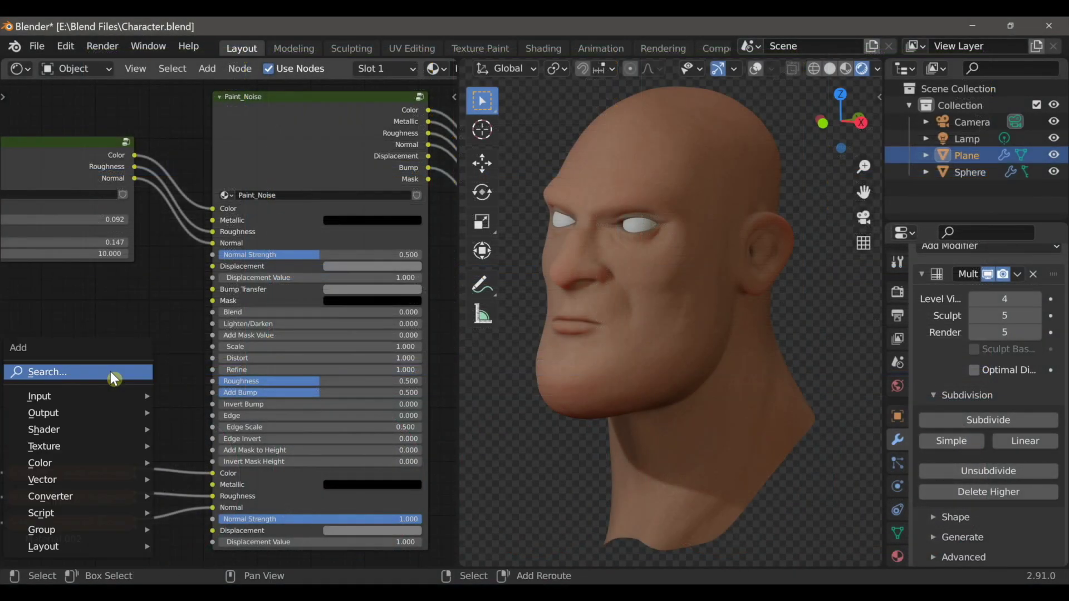
- In the character material, add an Image Texture with a new image named Mask and connect its Color to Paint_Noise's Mask input
mouse_move(110, 446)
click(209, 298)
click(122, 315)
click(103, 343)
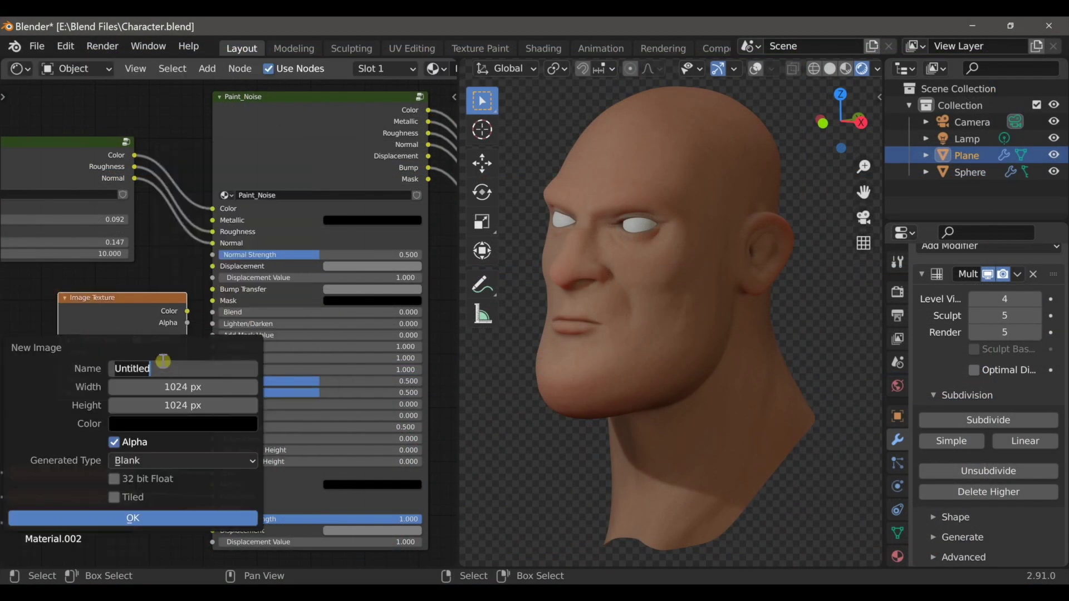
click(150, 517)
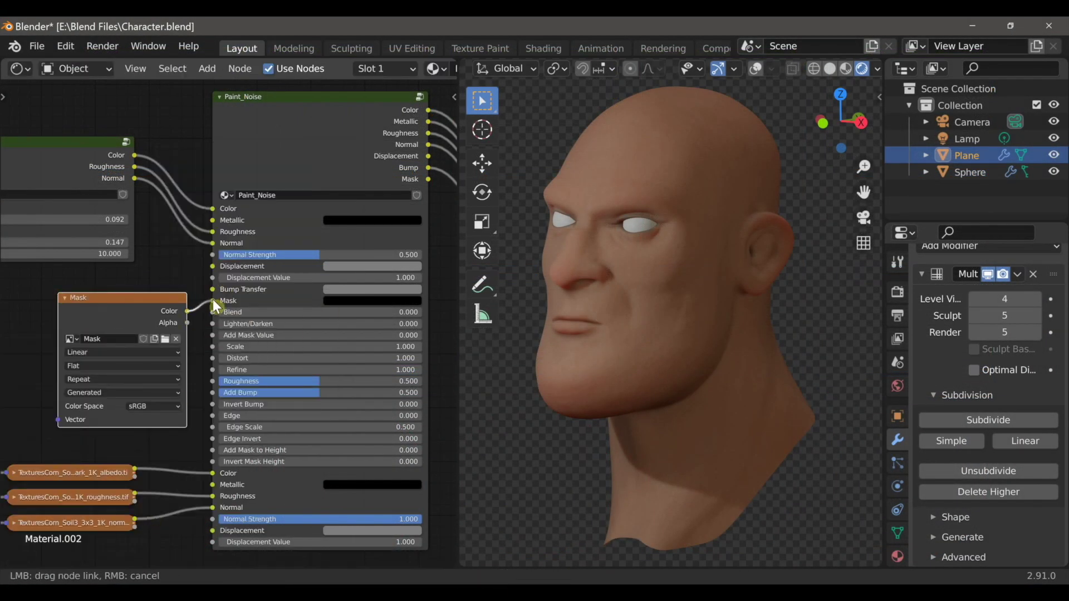
drag(214, 307, 213, 304)
- Switch to the Texture Paint workspace with rendered shading, and show the brush's Falloff settings for painting the face
click(476, 49)
click(866, 69)
drag(1064, 336, 1061, 567)
click(957, 459)
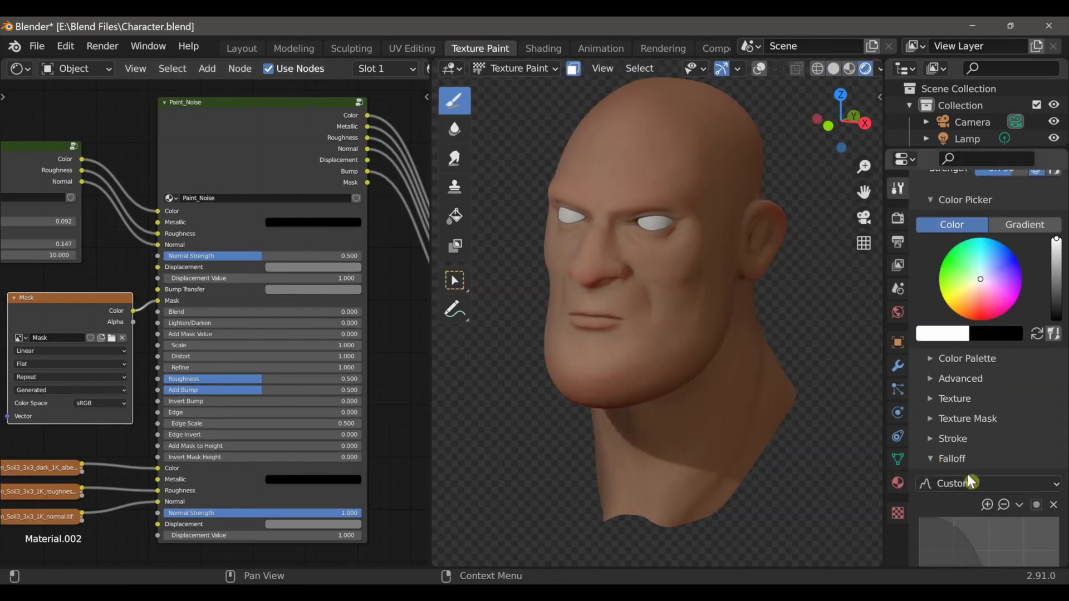
scroll(985, 501, down, 7)
shift+middle_drag(708, 278, 717, 320)
middle_drag(717, 320, 692, 317)
ctrl+middle_drag(693, 304, 697, 239)
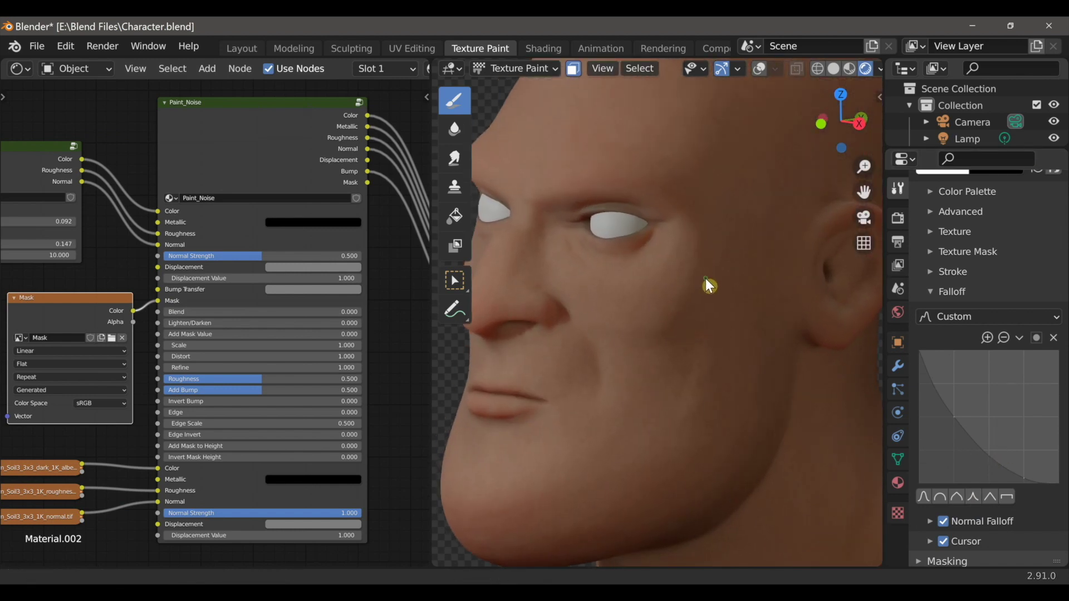
- Enlarge the brush radius to about 216 px and paint noise patches across the cheek down to the jaw
scroll(708, 286, down, 2)
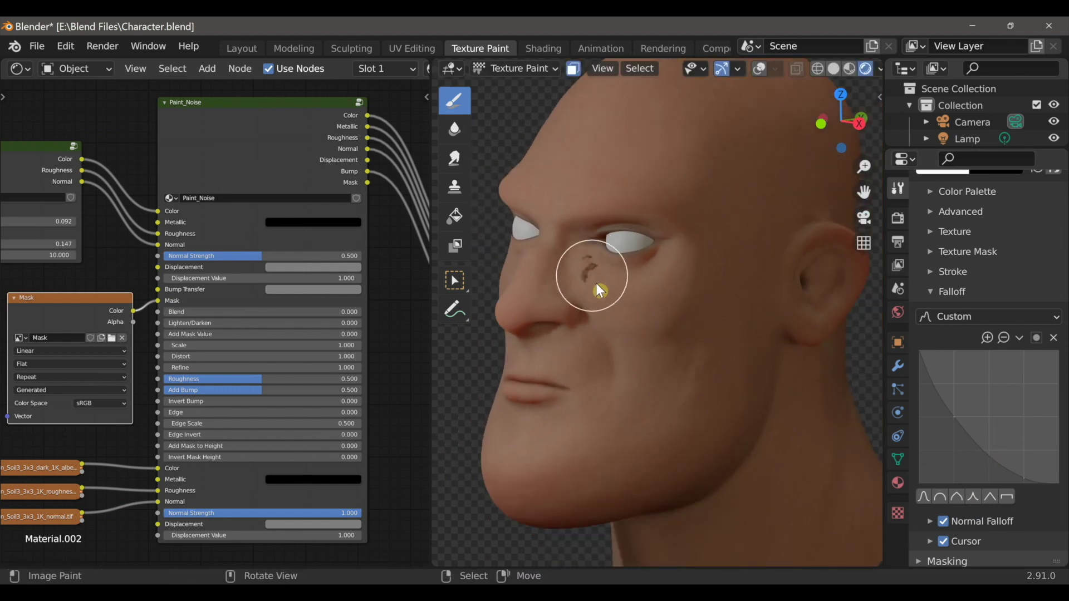
key(f)
click(703, 293)
mouse_move(703, 298)
mouse_down()
mouse_move(696, 368)
mouse_move(609, 444)
mouse_up()
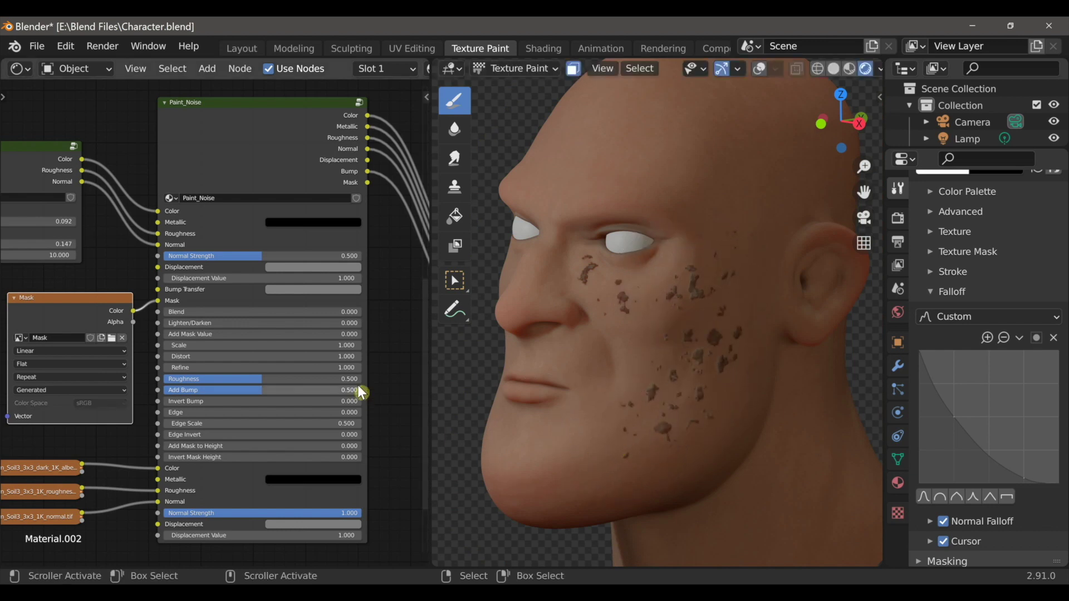
- Try other Scale and Distort values on the Paint_Noise node, undo them, and set Refine to 0.500
drag(241, 346, 273, 346)
key(ctrl+z)
mouse_move(212, 357)
mouse_down()
mouse_move(254, 357)
mouse_move(206, 371)
mouse_up()
key(ctrl+z)
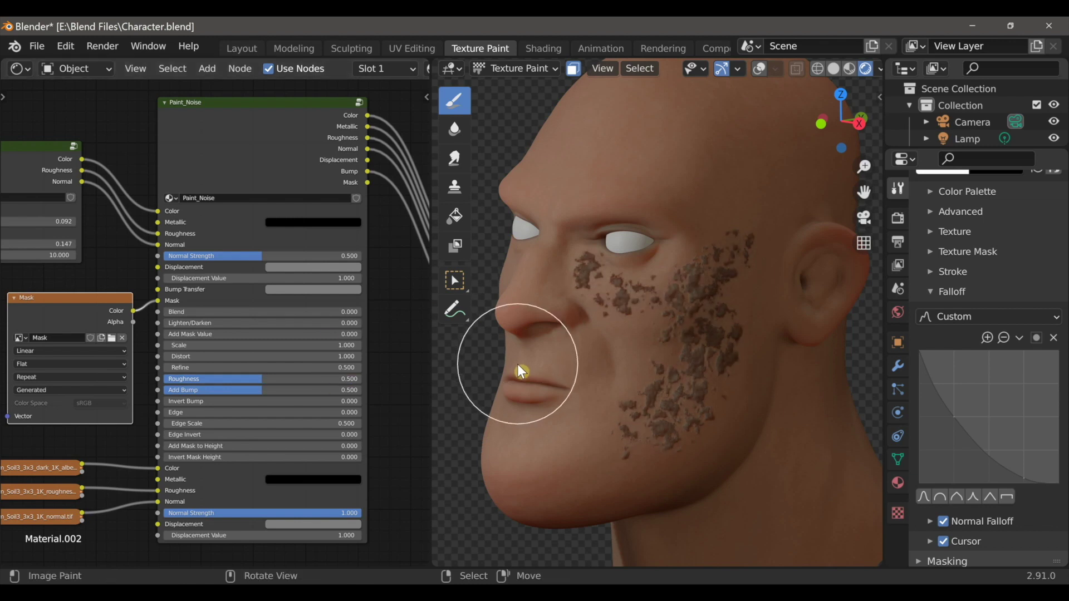
- Set the Paint_Noise Scale to -1.700 and erase parts of the cheek patches with a near-black brush colour
scroll(1002, 356, up, 9)
drag(1056, 276, 1056, 335)
mouse_move(298, 346)
mouse_down()
mouse_move(228, 347)
mouse_move(261, 346)
mouse_move(248, 346)
mouse_up()
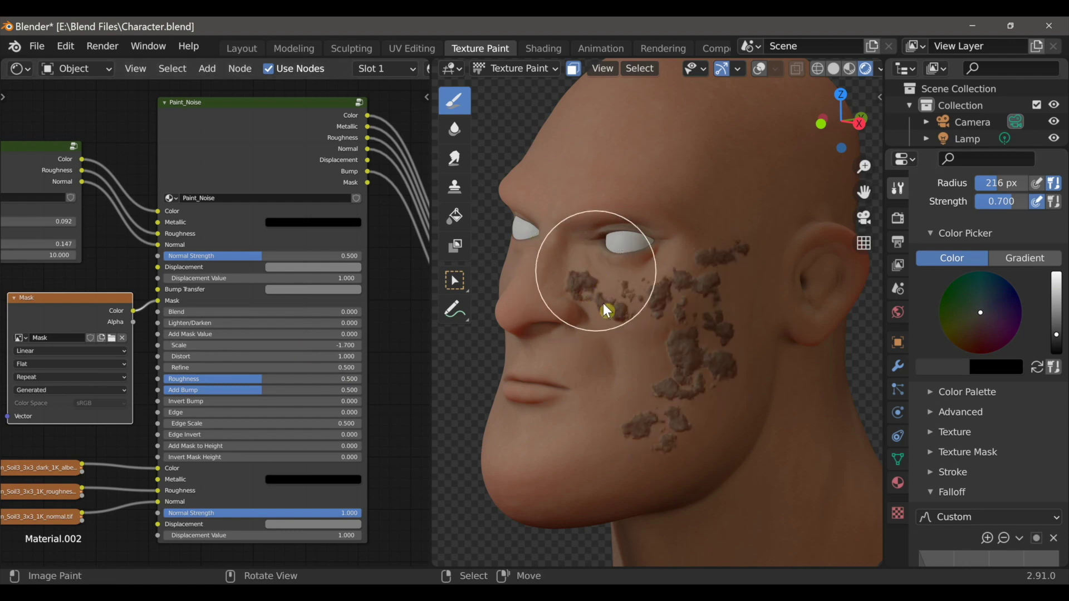
mouse_move(714, 285)
mouse_down()
mouse_move(694, 429)
mouse_move(639, 442)
mouse_up()
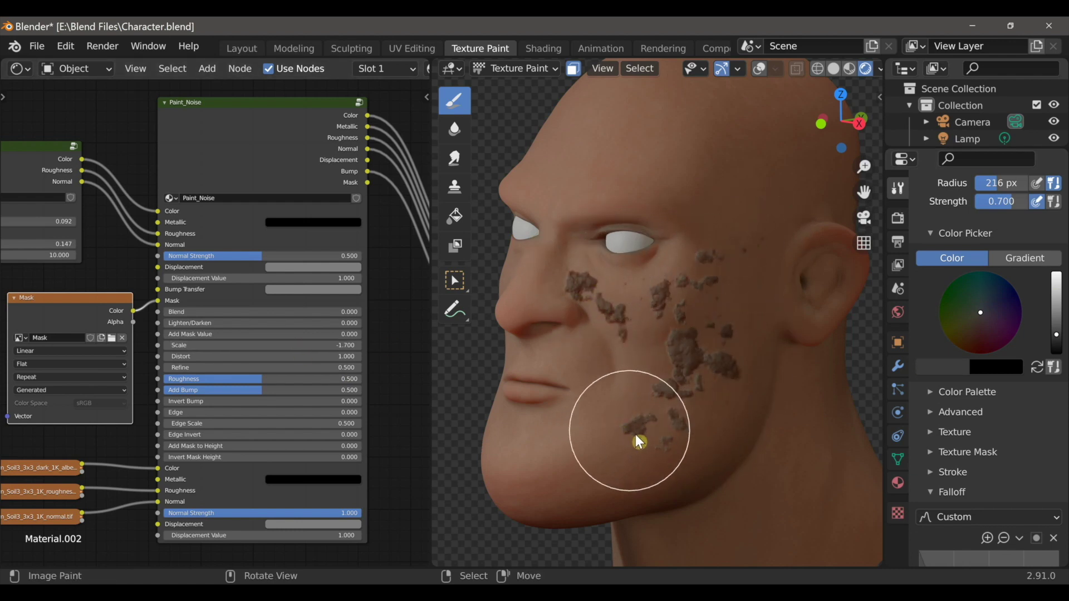
- Brighten the brush colour, paint more patches from the temple down to the jaw, and return the brush to near-black
drag(1056, 335, 1056, 269)
mouse_move(719, 196)
mouse_down()
mouse_move(747, 191)
mouse_move(579, 258)
mouse_move(660, 319)
mouse_move(757, 340)
mouse_move(687, 475)
mouse_move(625, 460)
mouse_up()
click(1056, 340)
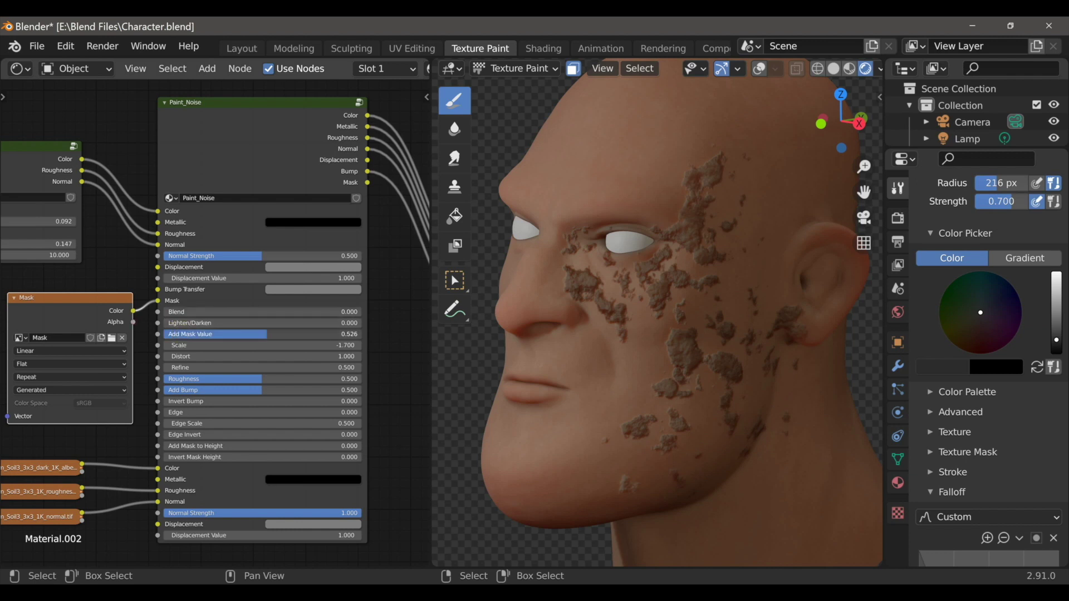
- Undo the Add Mask Value change, set the Paint_Noise Distort to 3.900, and adjust its Roughness
key(ctrl+z)
drag(186, 357, 295, 357)
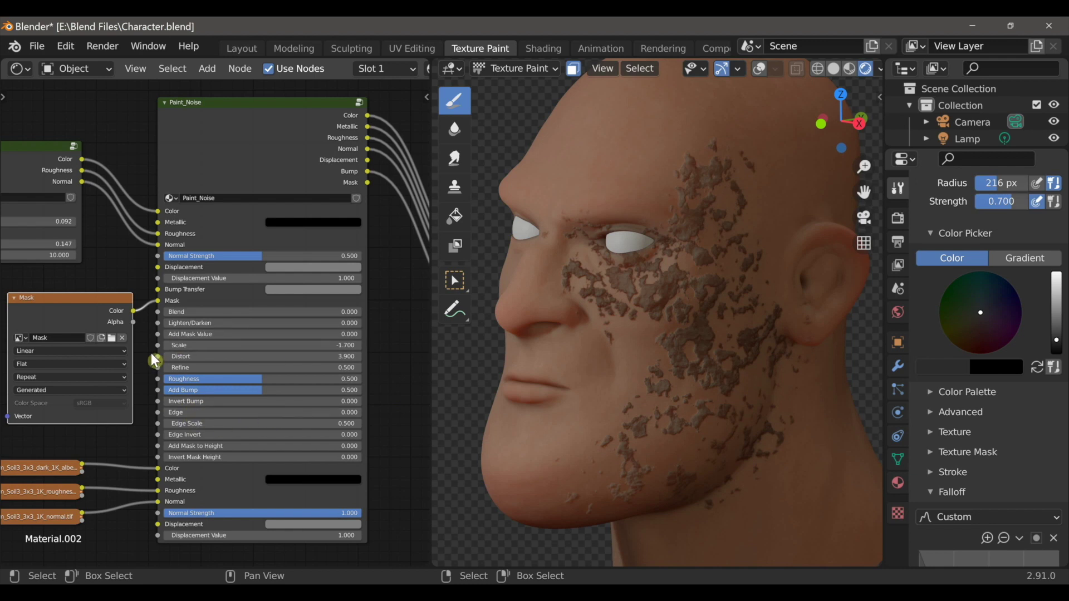
middle_drag(156, 361, 148, 362)
mouse_move(254, 379)
mouse_down()
mouse_move(307, 379)
mouse_move(273, 379)
mouse_up()
scroll(635, 392, down, 3)
middle_drag(651, 390, 763, 420)
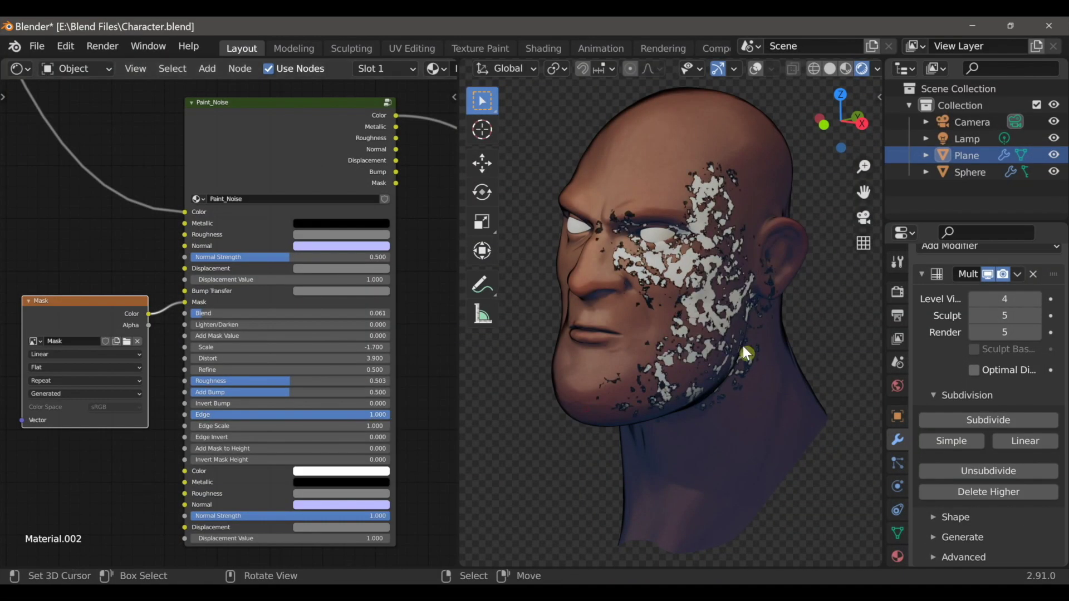
- Set Paint_Noise's Scale to -2.880, Distort to 1.870 and Edge Scale to 0.400 on the stylised head
middle_drag(743, 346, 727, 345)
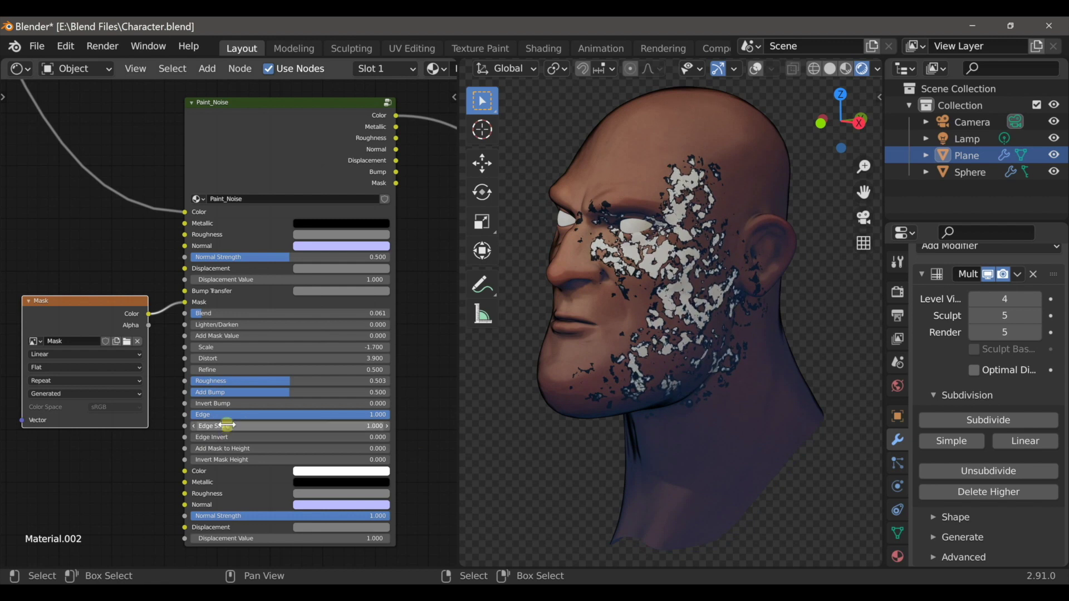
mouse_move(228, 347)
mouse_down()
mouse_move(183, 347)
mouse_move(214, 358)
mouse_move(180, 358)
mouse_up()
drag(239, 426, 223, 426)
middle_drag(523, 356, 524, 384)
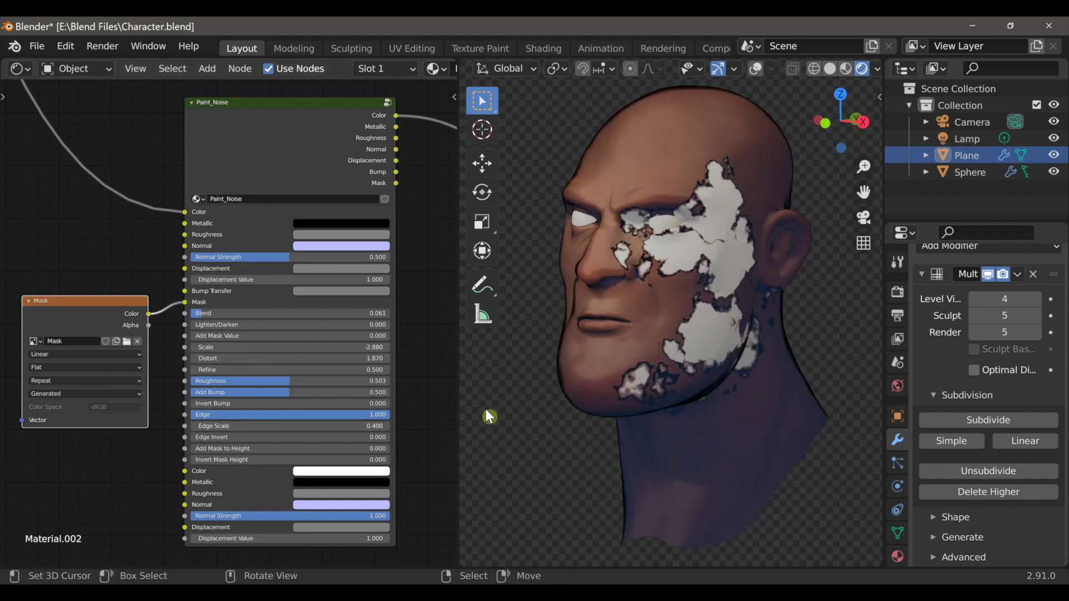
- Pick a new colour for Paint_Noise's second Color input and fine-tune its Scale and Edge Scale
click(341, 471)
click(333, 397)
mouse_move(264, 347)
mouse_down()
mouse_move(239, 347)
mouse_move(254, 346)
mouse_up()
scroll(671, 344, down, 1)
middle_drag(671, 344, 672, 373)
drag(267, 425, 298, 426)
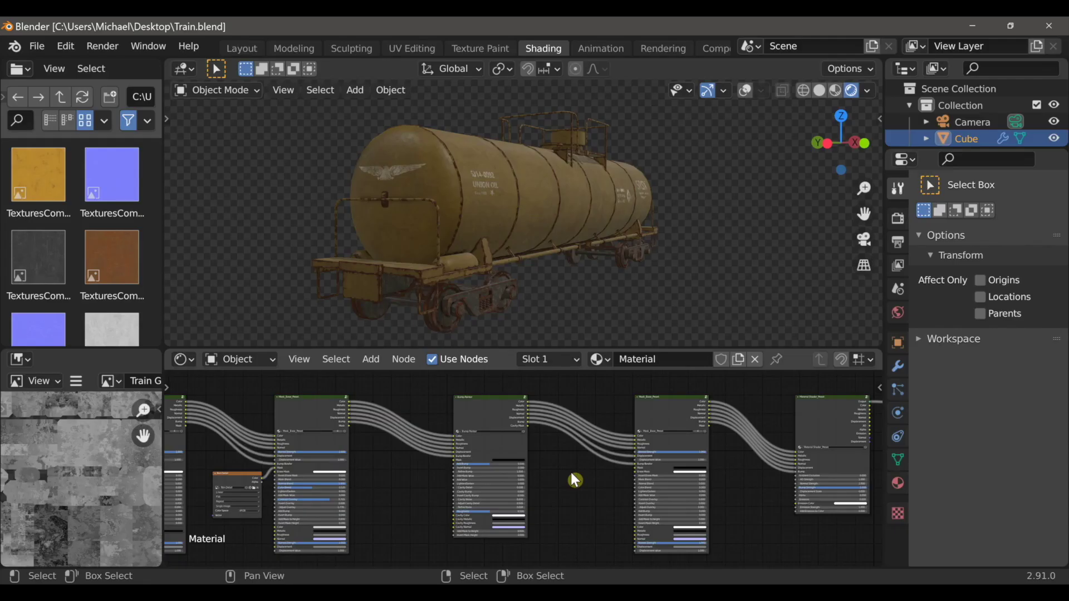
- Preview the successive mask layer nodes of the tank car material one by one, ending at the last node in the chain
scroll(542, 463, down, 7)
middle_drag(545, 464, 585, 465)
middle_drag(371, 460, 318, 434)
ctrl+shift+click(248, 446)
ctrl+shift+click(310, 423)
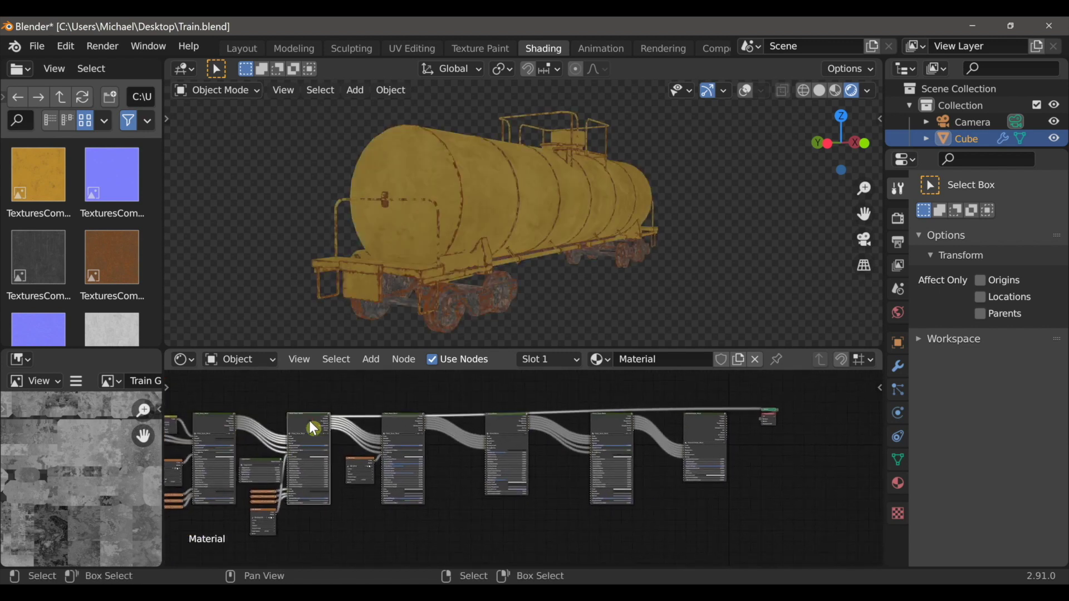
ctrl+shift+click(383, 429)
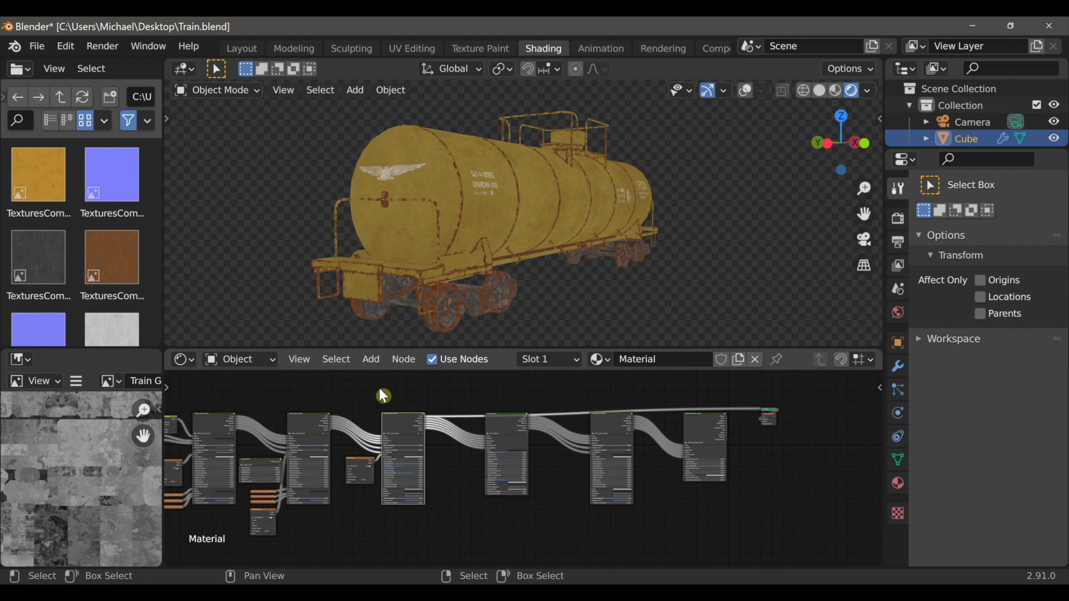
ctrl+shift+click(699, 428)
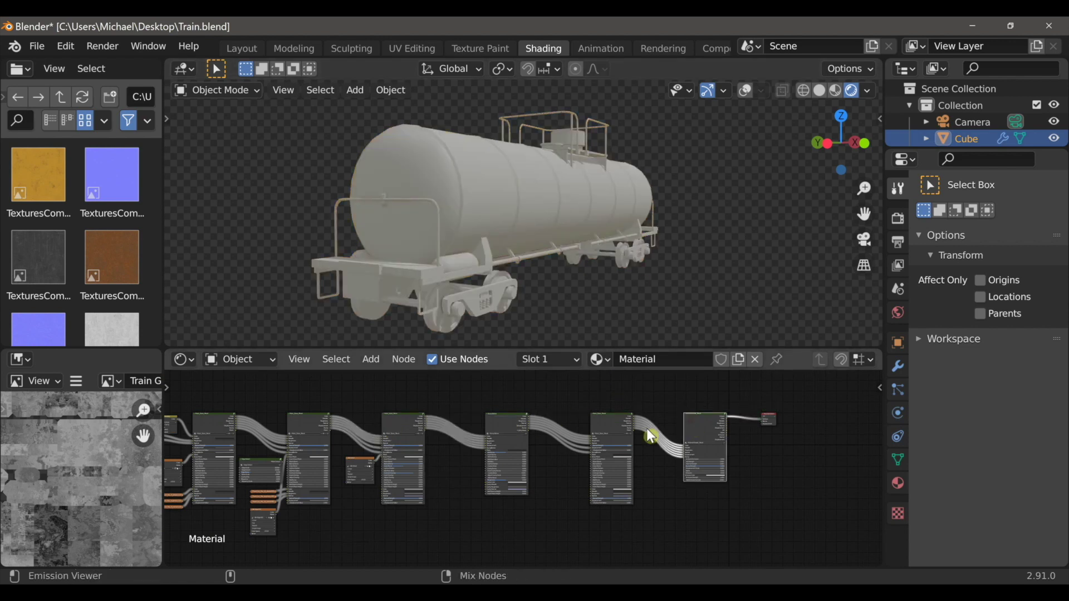
- Add an Image Texture node and place it beside the Bump Painter node in the tank car material
click(505, 422)
scroll(541, 475, up, 15)
middle_drag(549, 472, 651, 504)
middle_drag(427, 502, 428, 501)
key(shift+a)
mouse_move(411, 477)
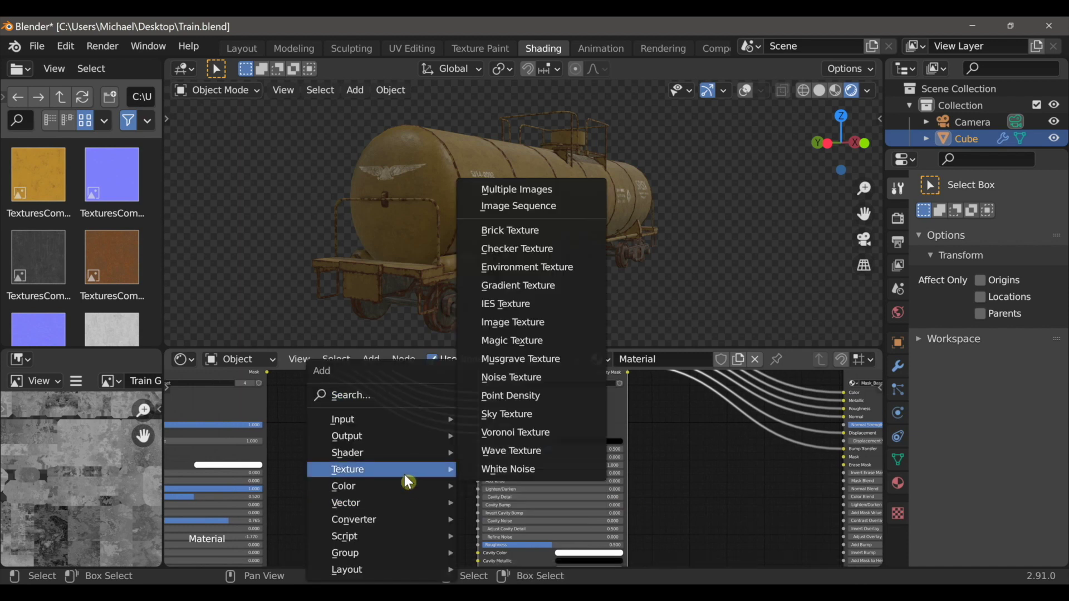
click(513, 322)
click(354, 452)
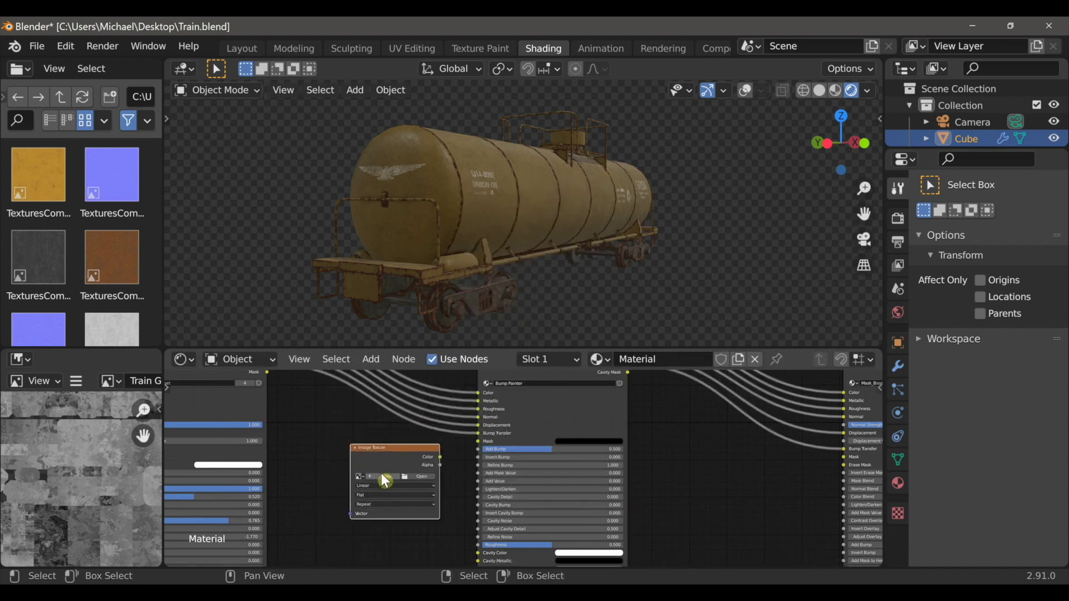
- Create a 4096 by 4096 px image named Bump Detail without alpha and connect its Color to the Bump Painter's Mask input
scroll(384, 478, up, 2)
click(396, 477)
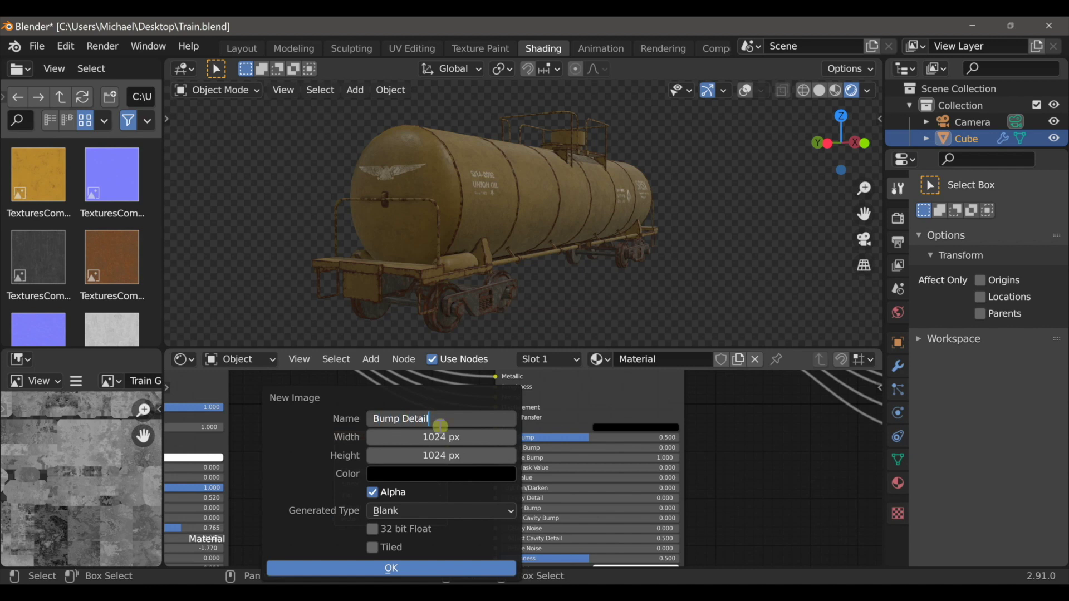
text(Bump Detail)
click(441, 437)
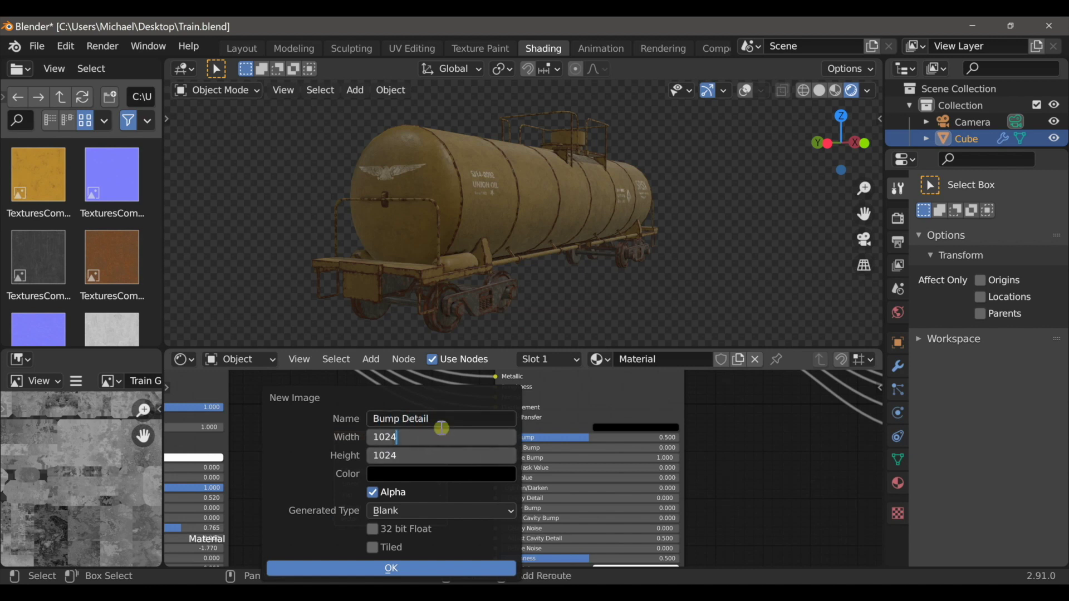
key(Return)
click(380, 492)
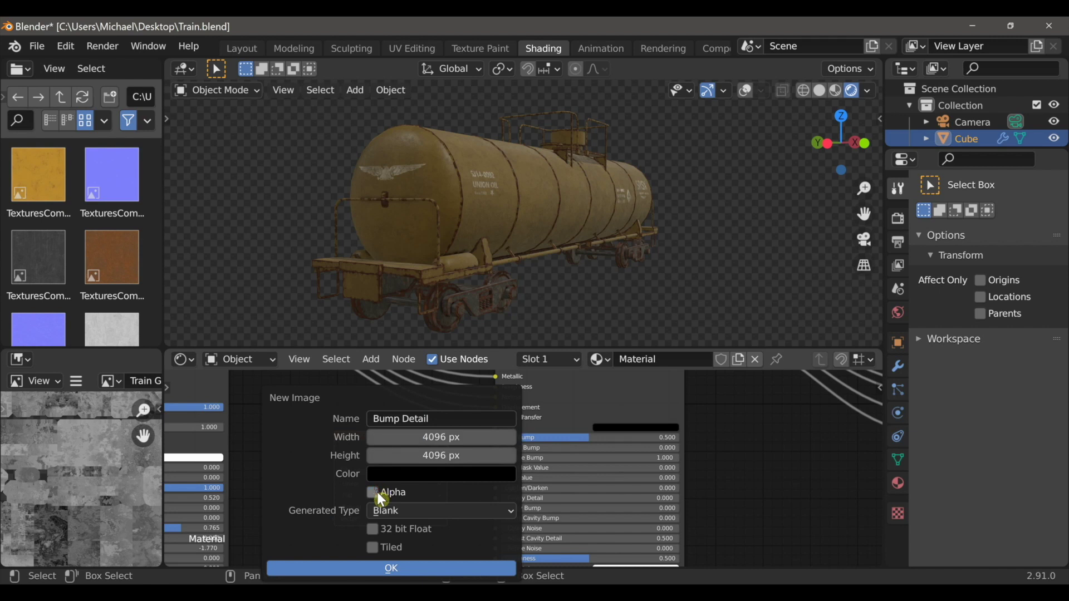
click(378, 565)
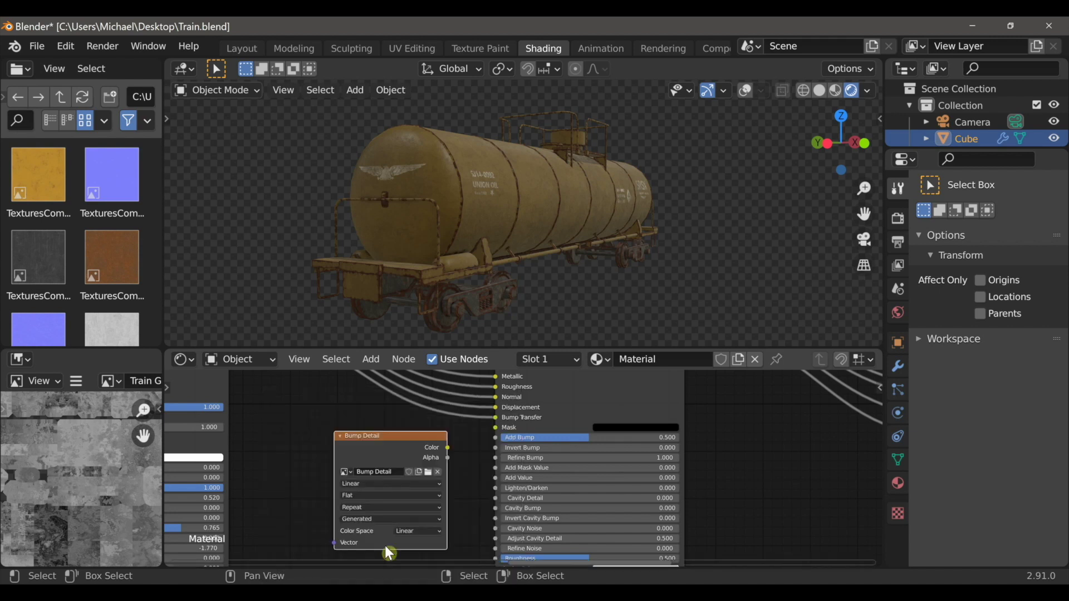
drag(448, 448, 494, 428)
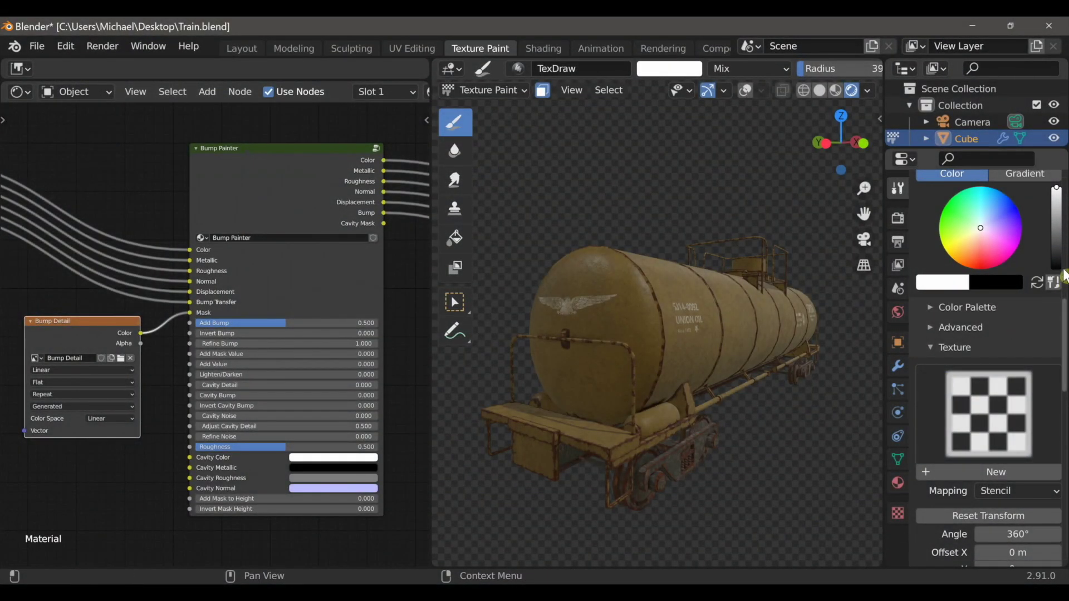
- Set the brush texture's mapping to Tiled and assign the tread plate height.tif image as the brush texture
scroll(1058, 290, down, 5)
click(1045, 327)
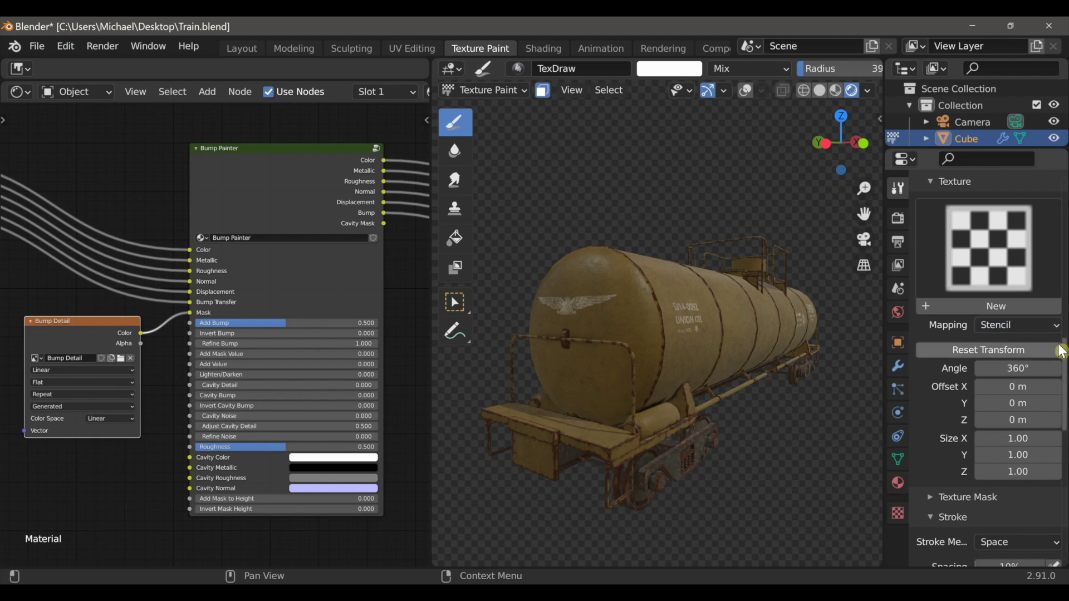
click(1046, 328)
click(1005, 363)
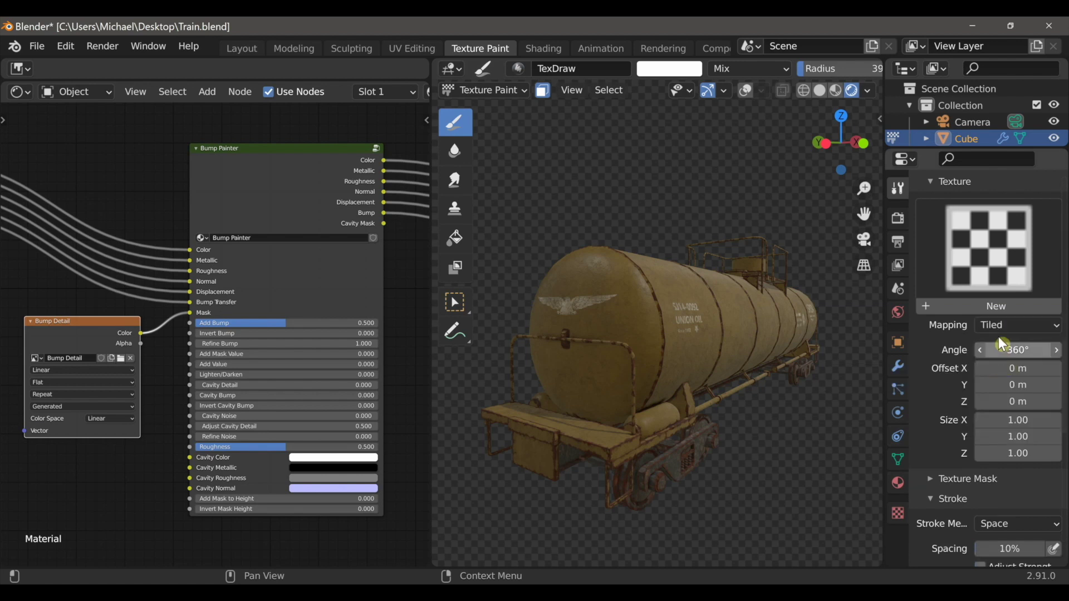
click(898, 513)
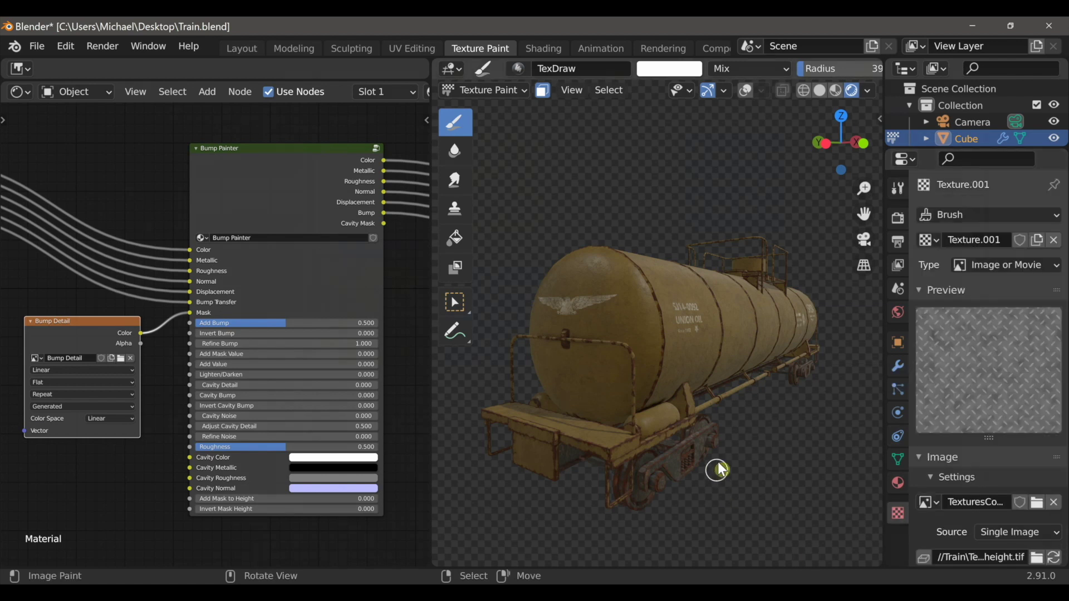
click(898, 188)
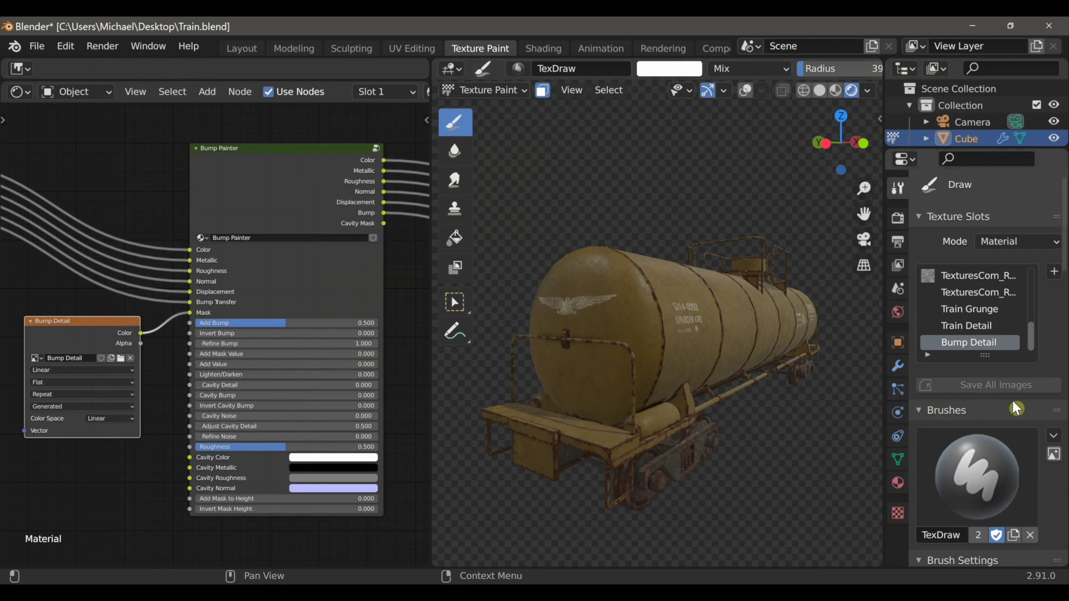
- From the top view, paint the tread plate pattern onto the roof walkway strips with a brush radius of 164 px
click(746, 91)
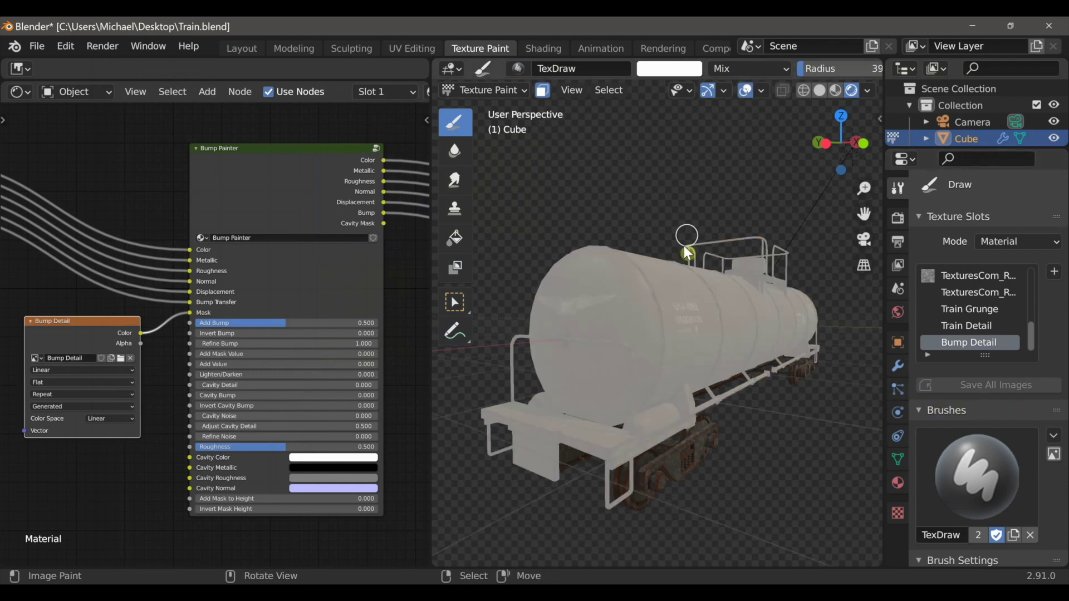
mouse_move(649, 373)
middle_down()
mouse_move(616, 426)
mouse_move(626, 458)
mouse_move(633, 422)
mouse_move(619, 473)
mouse_move(567, 505)
mouse_move(688, 417)
mouse_move(632, 382)
middle_up()
middle_drag(647, 340, 730, 497)
middle_drag(626, 457, 638, 398)
scroll(640, 401, up, 5)
key(f)
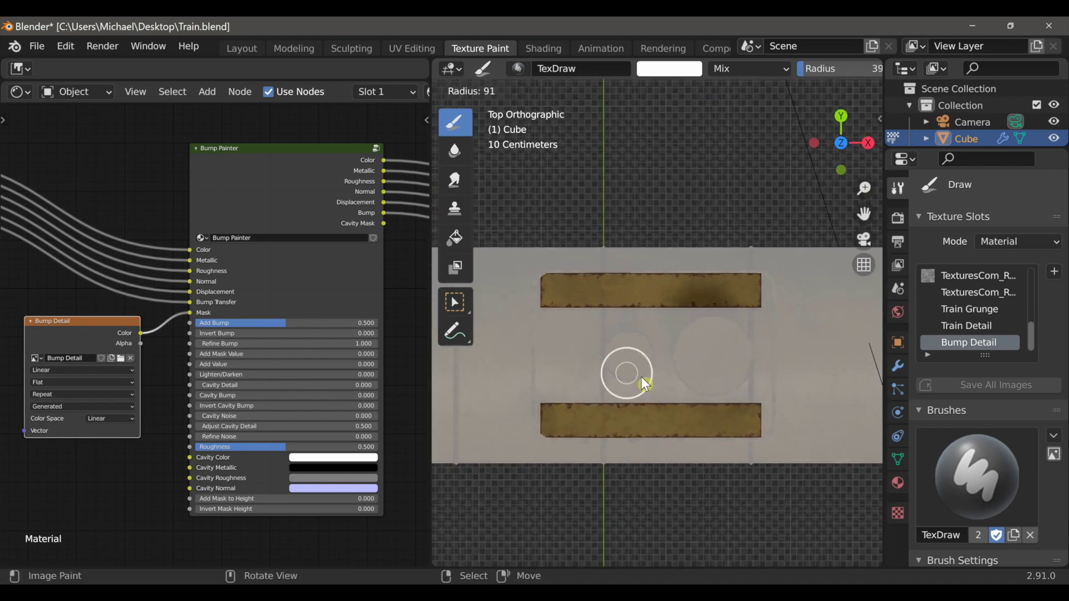
click(647, 384)
scroll(640, 406, up, 3)
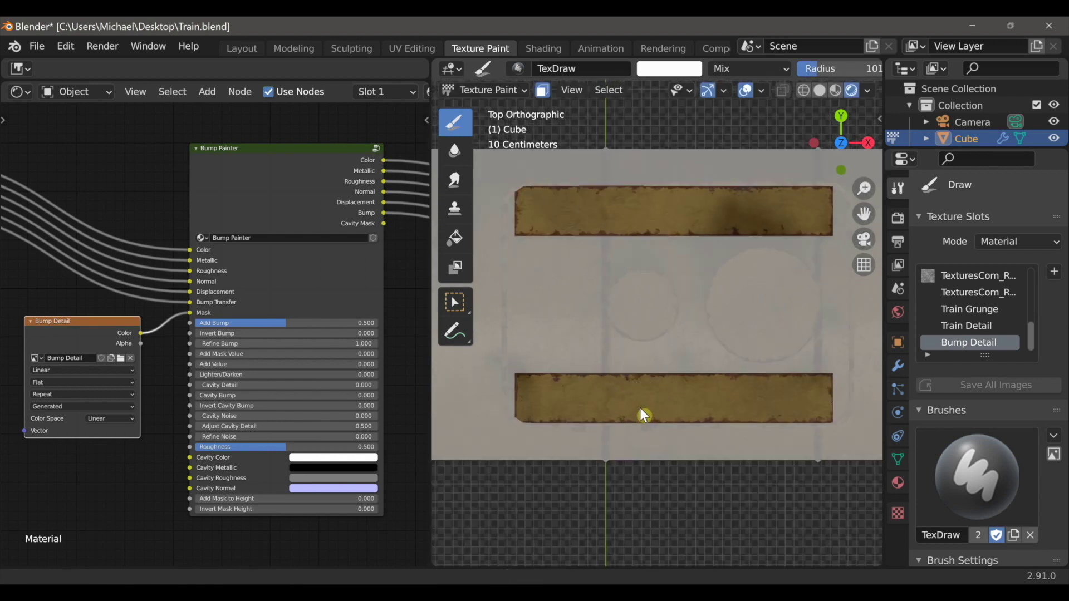
key(f)
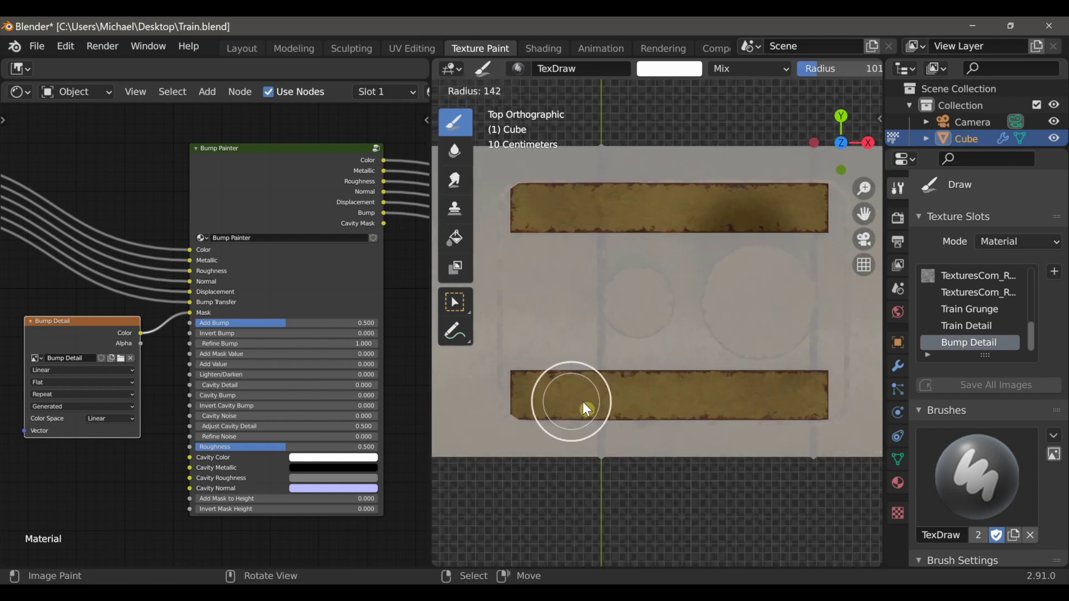
click(589, 403)
drag(569, 400, 543, 401)
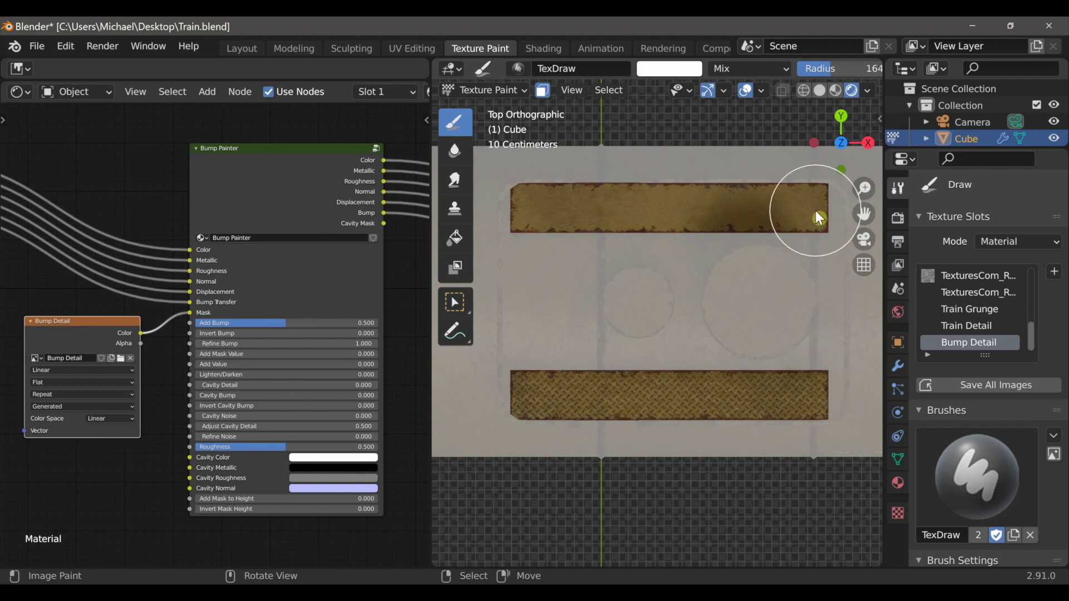
- Paint the tread plate pattern over the full width of the tank car's end platforms
shift+middle_drag(813, 389, 578, 416)
drag(640, 202, 640, 466)
shift+middle_drag(471, 491, 503, 487)
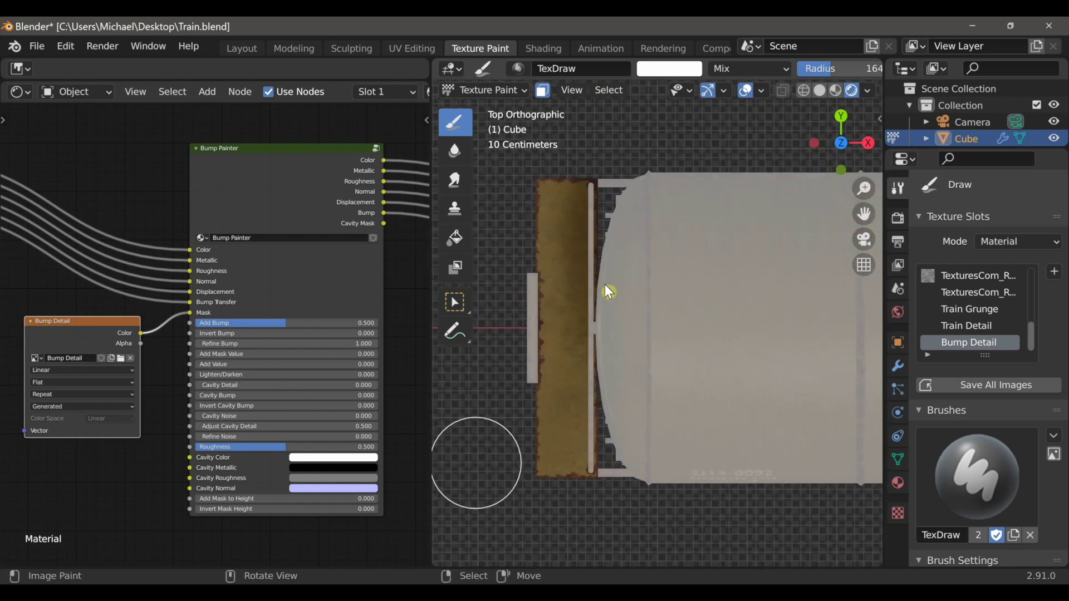
drag(573, 203, 577, 300)
drag(573, 433, 542, 457)
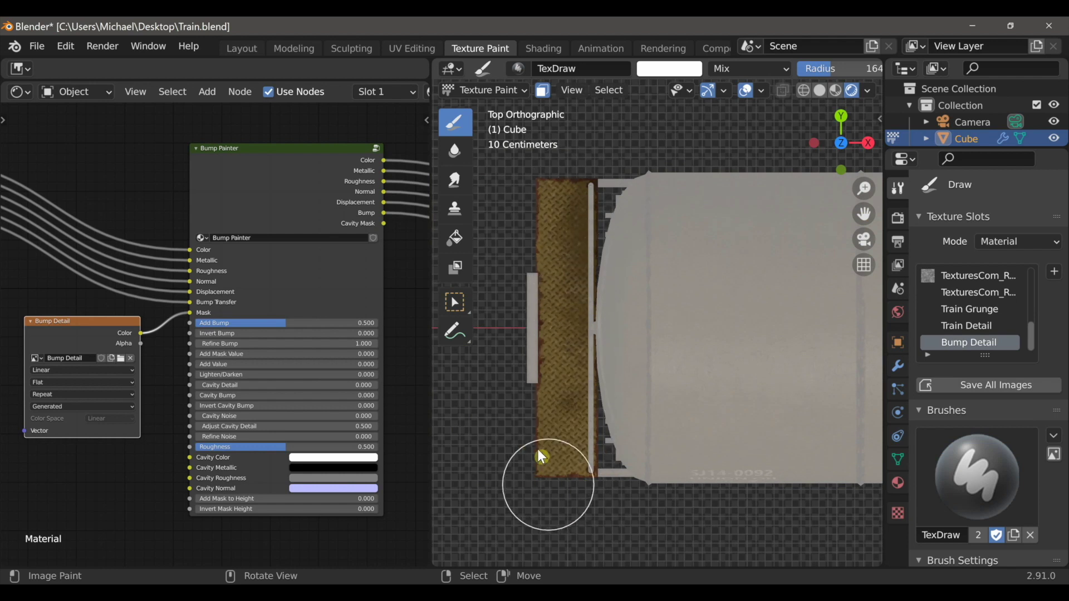
- Turn off the paint mask and viewport overlays, and examine the painted tread on the end platform up close
shift+middle_drag(815, 474, 634, 474)
scroll(630, 476, down, 4)
click(545, 93)
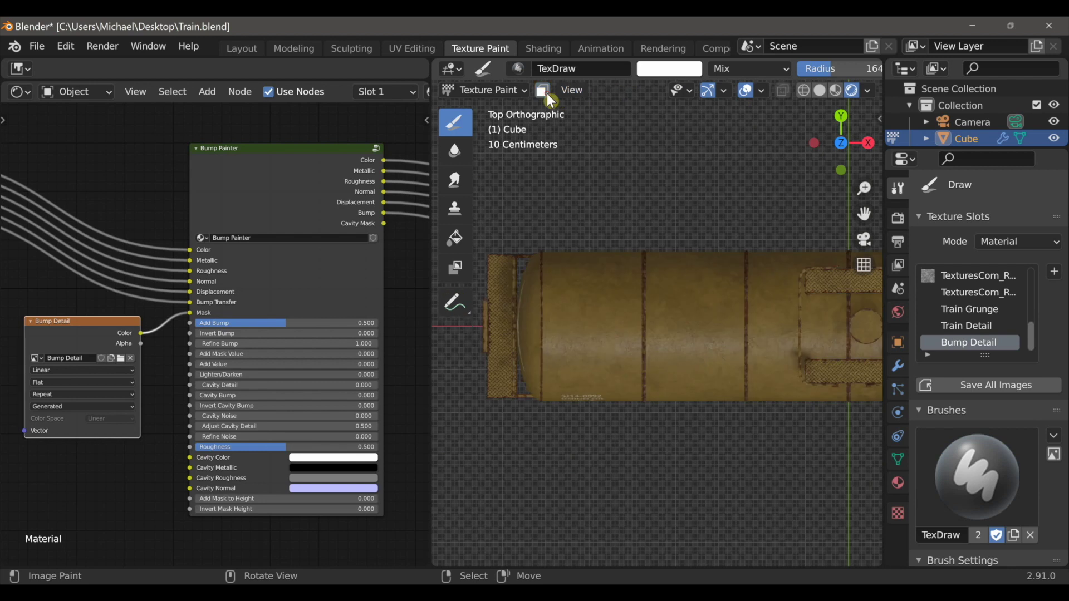
click(746, 93)
scroll(682, 429, up, 4)
middle_drag(681, 444, 713, 389)
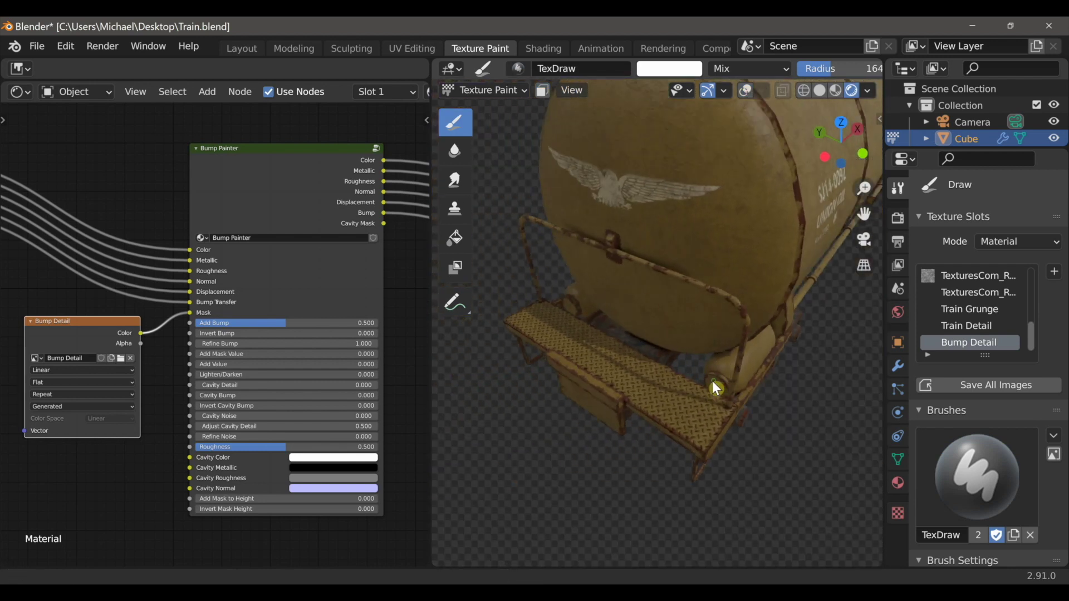
scroll(674, 428, up, 2)
scroll(671, 424, up, 2)
shift+middle_drag(667, 465, 660, 425)
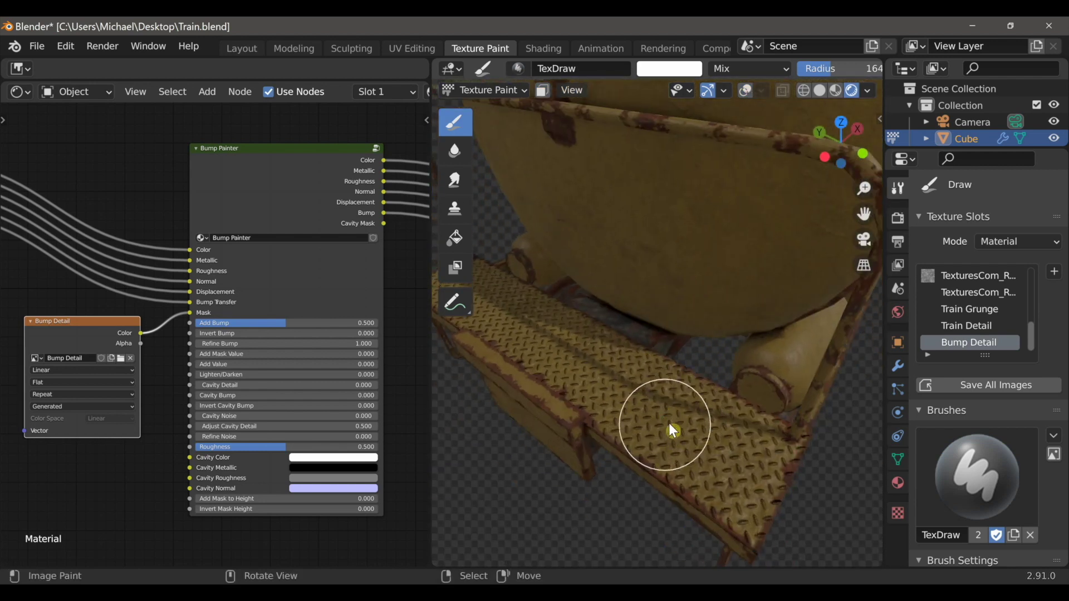
- Remove the tread texture from the brush and change its falloff to the Round curve preset
scroll(987, 485, down, 8)
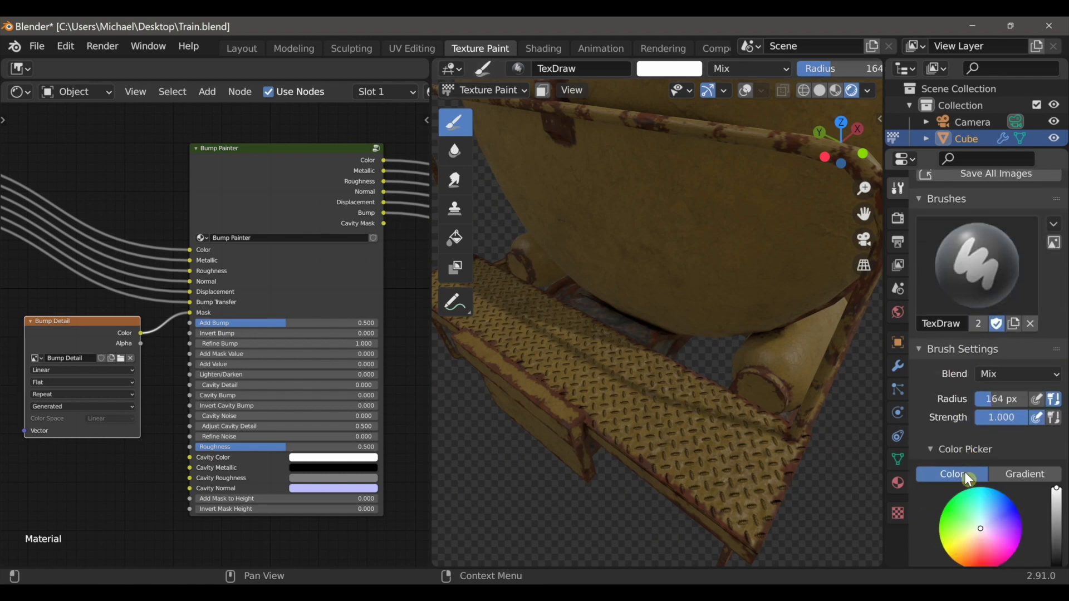
scroll(1066, 356, down, 15)
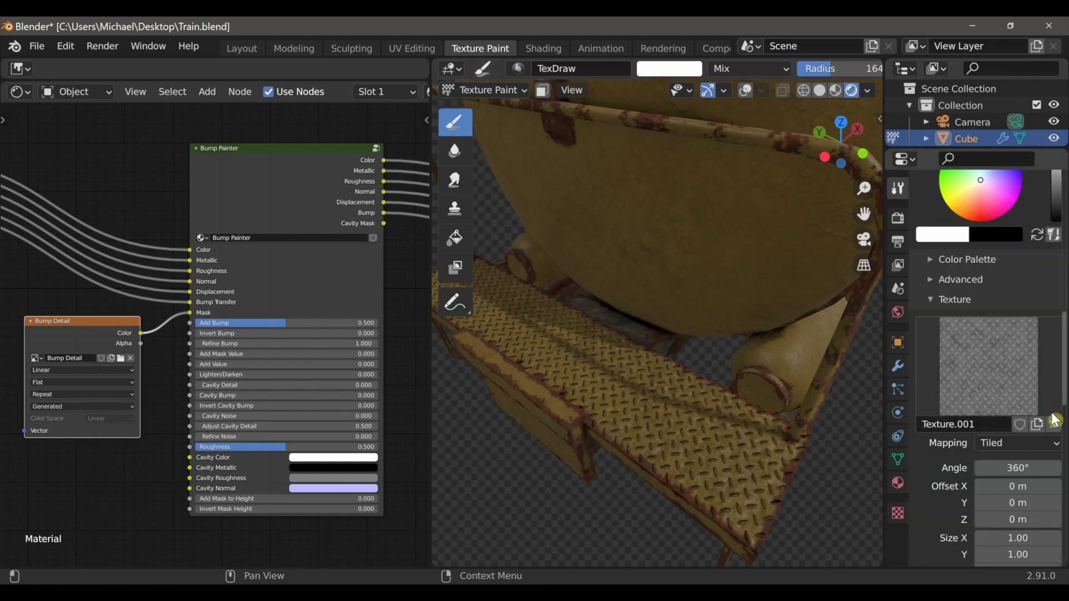
drag(1065, 394, 1063, 491)
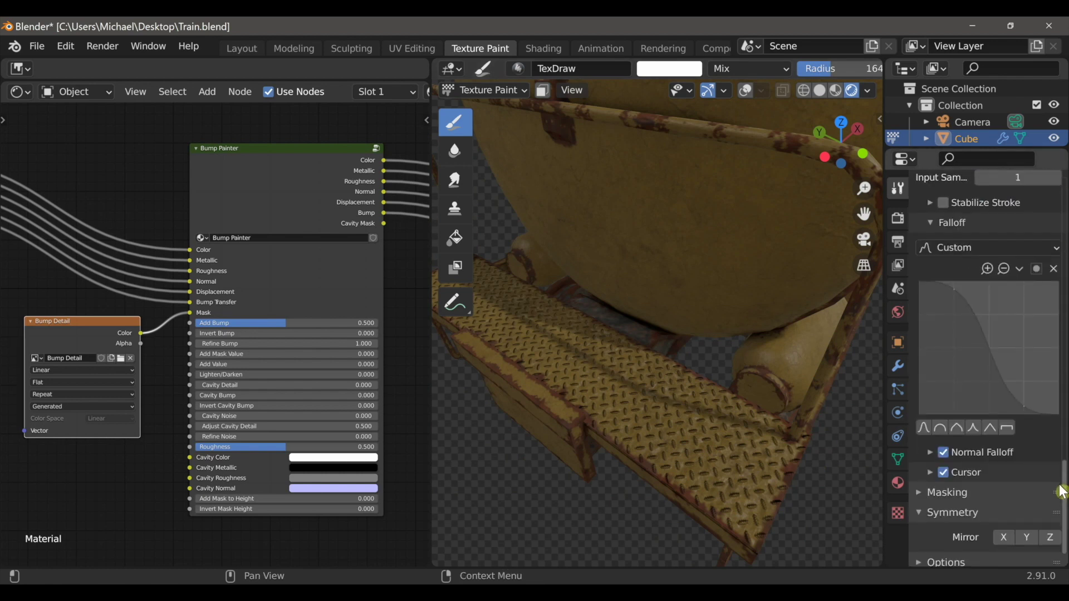
click(939, 427)
- Enlarge the image editor showing Bump Detail and display the tank car's complete UV layout over the image
drag(165, 81, 193, 546)
scroll(229, 490, down, 2)
key(Home)
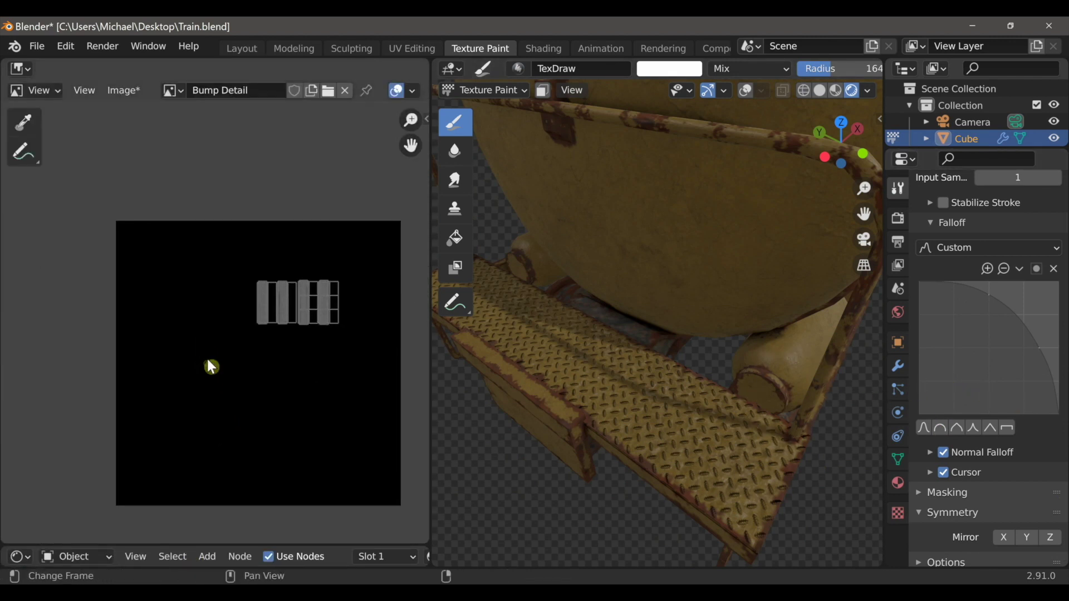
click(542, 90)
scroll(225, 306, up, 3)
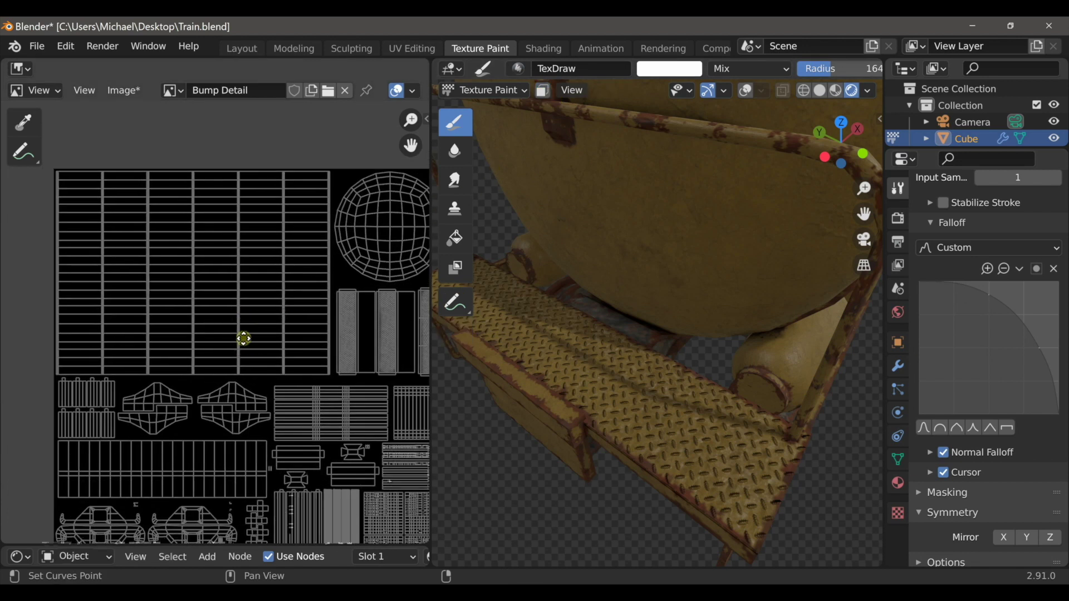
- Set the brush's stroke method to Line with 195% spacing and a radius of 5 px
scroll(607, 293, down, 6)
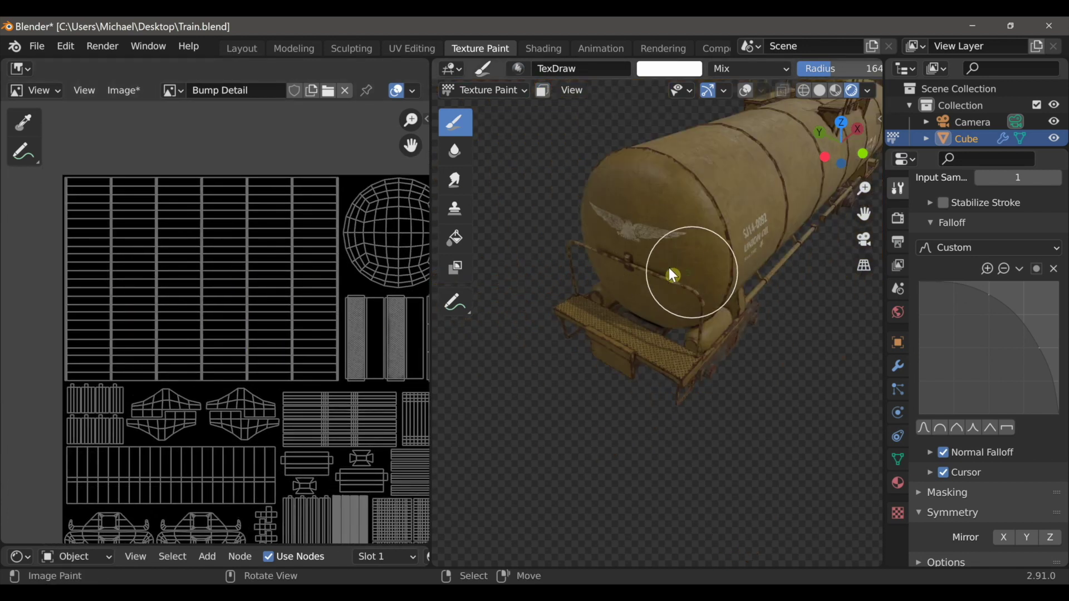
middle_drag(724, 284, 676, 273)
shift+middle_drag(785, 237, 519, 333)
shift+middle_drag(802, 314, 591, 329)
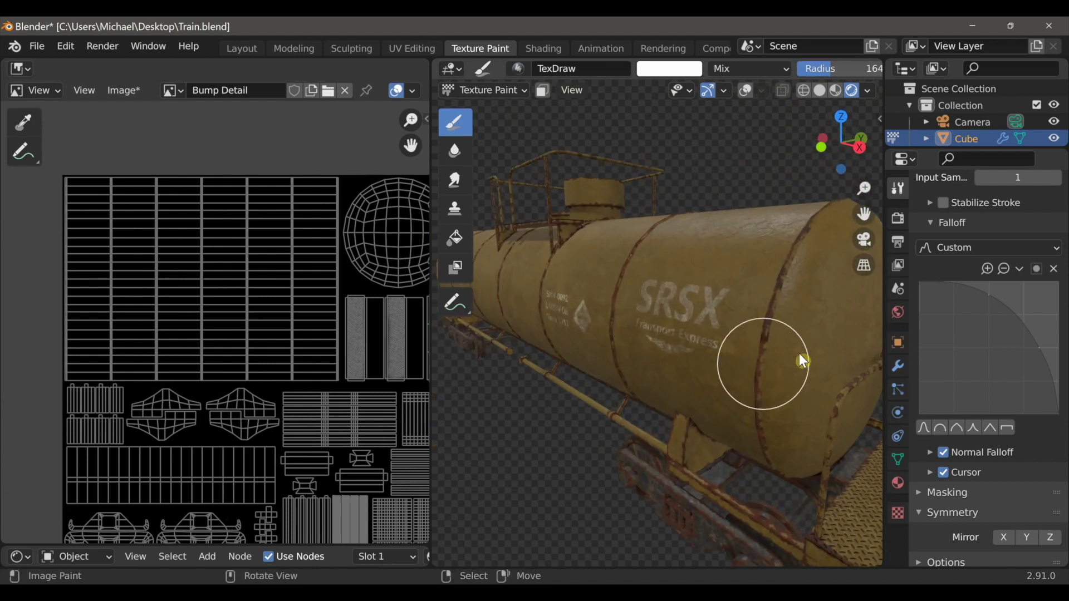
scroll(1007, 460, down, 1)
scroll(1011, 467, down, 1)
drag(1065, 502, 1061, 414)
click(1023, 284)
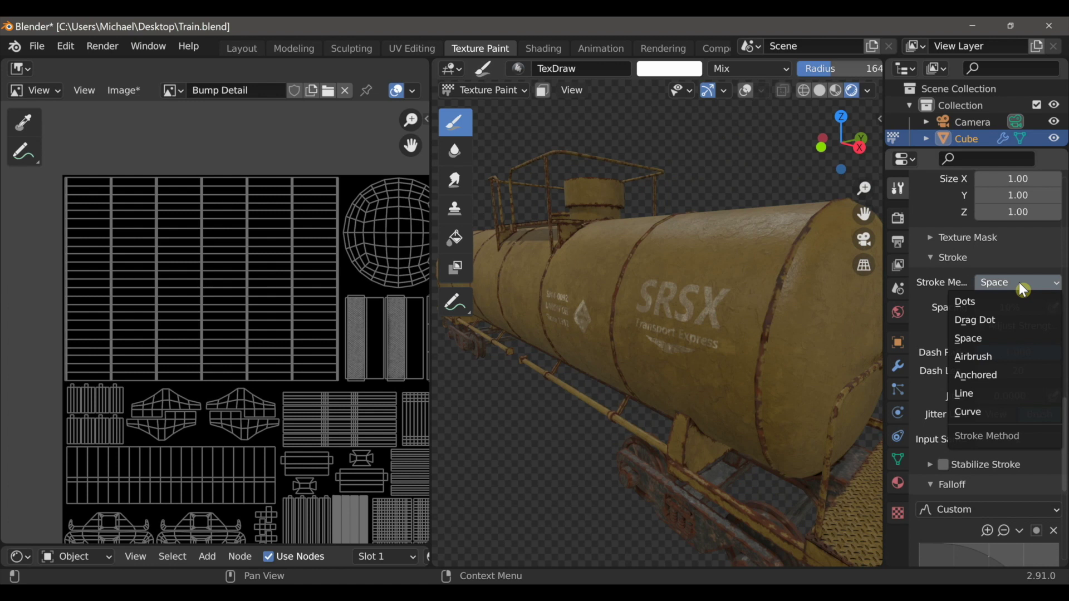
click(1004, 394)
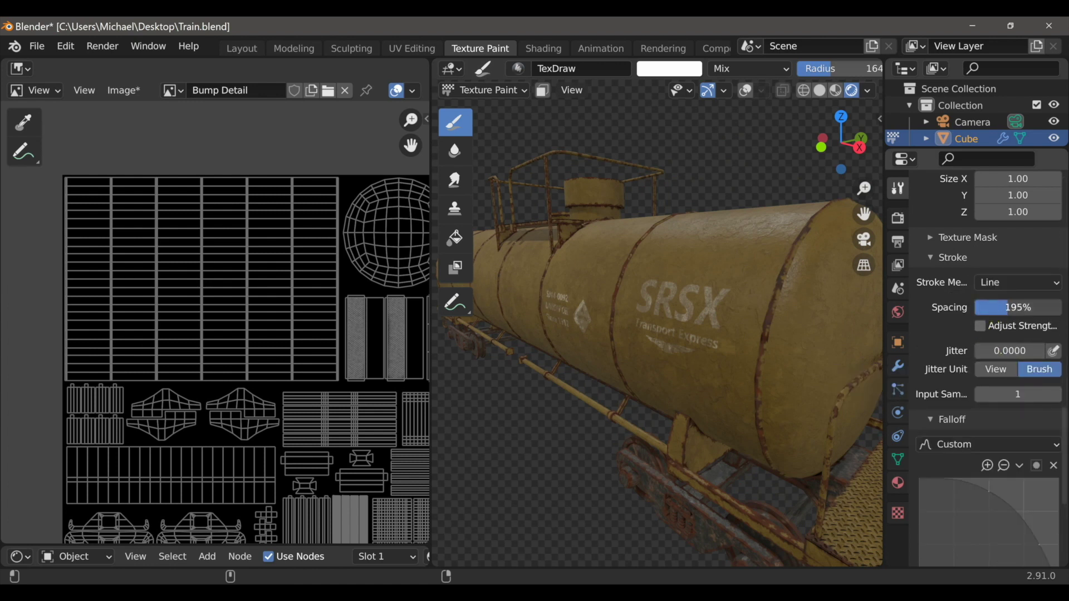
drag(1065, 416, 1062, 170)
scroll(1024, 445, down, 4)
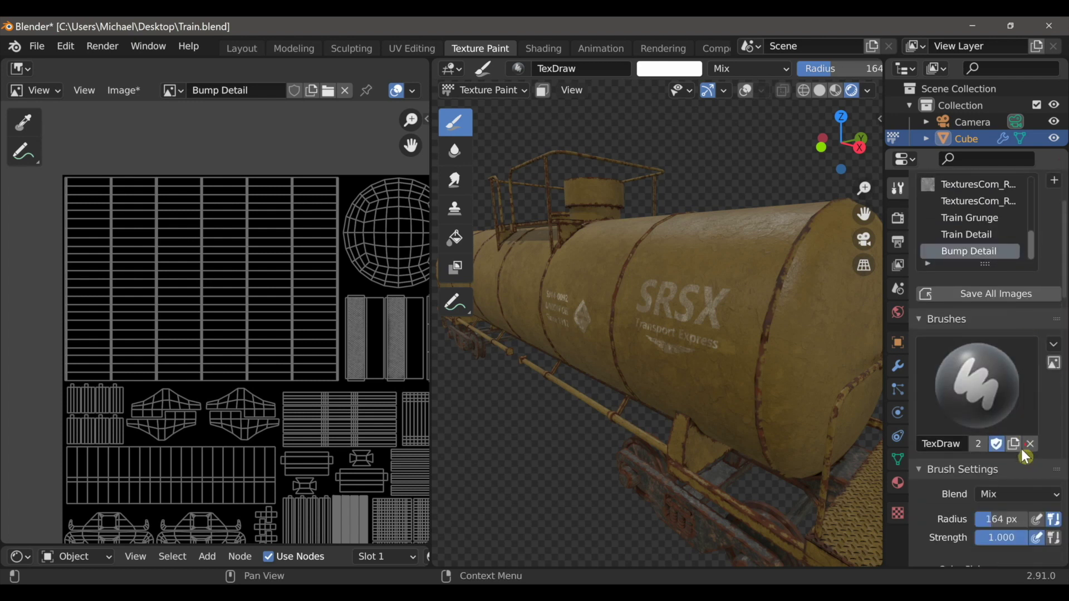
scroll(1026, 457, down, 2)
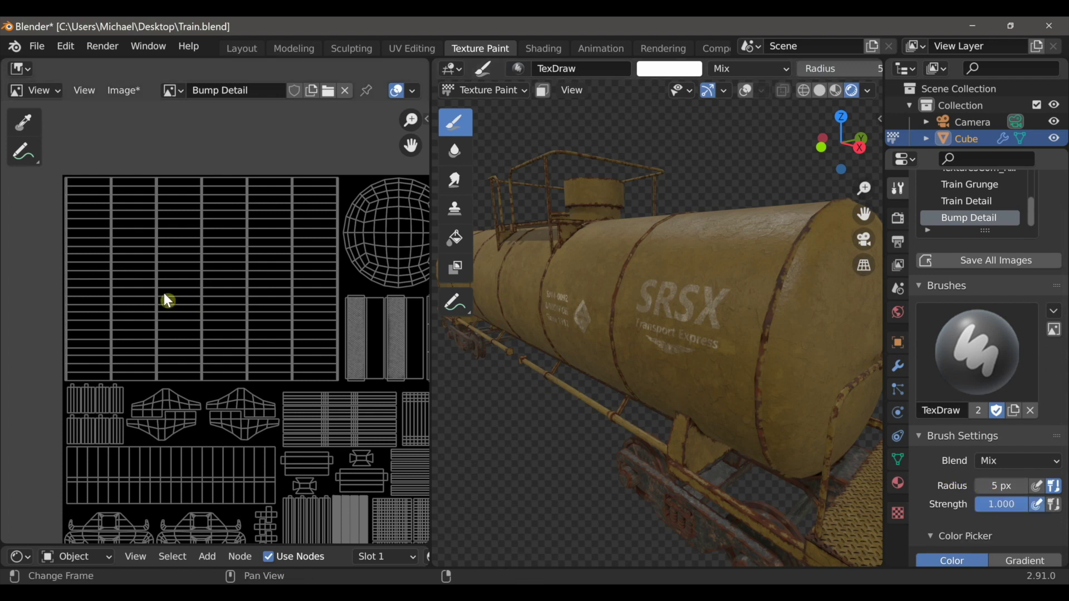
- Switch the image editor to Paint mode and paint dotted rivet lines down both edges of the tank's first UV panel
click(40, 90)
click(43, 124)
scroll(222, 274, up, 1)
scroll(203, 323, down, 1)
scroll(237, 302, up, 1)
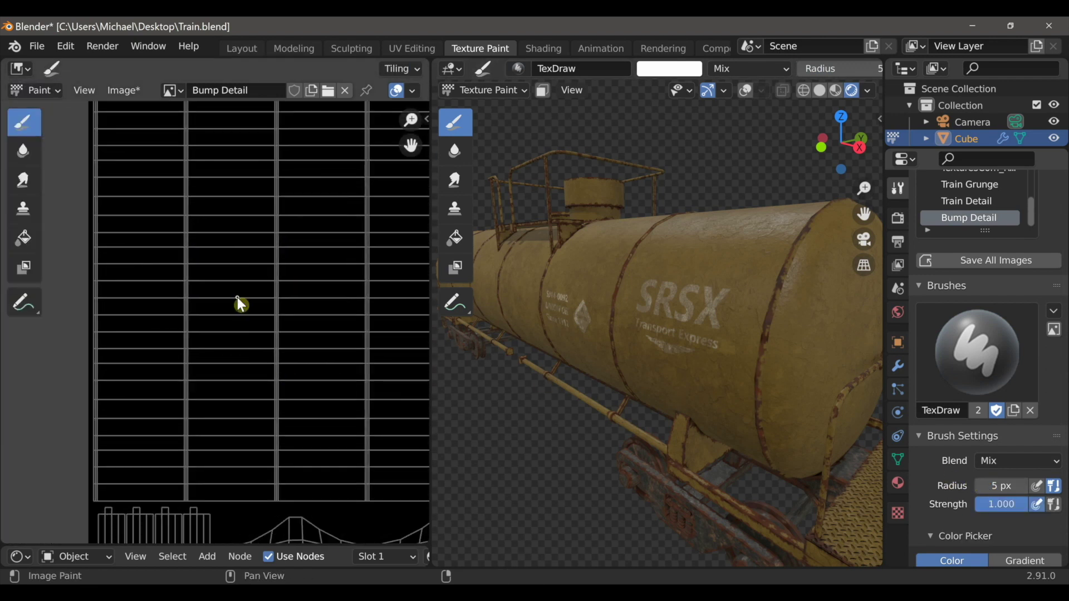
scroll(237, 312, down, 1)
scroll(234, 309, up, 1)
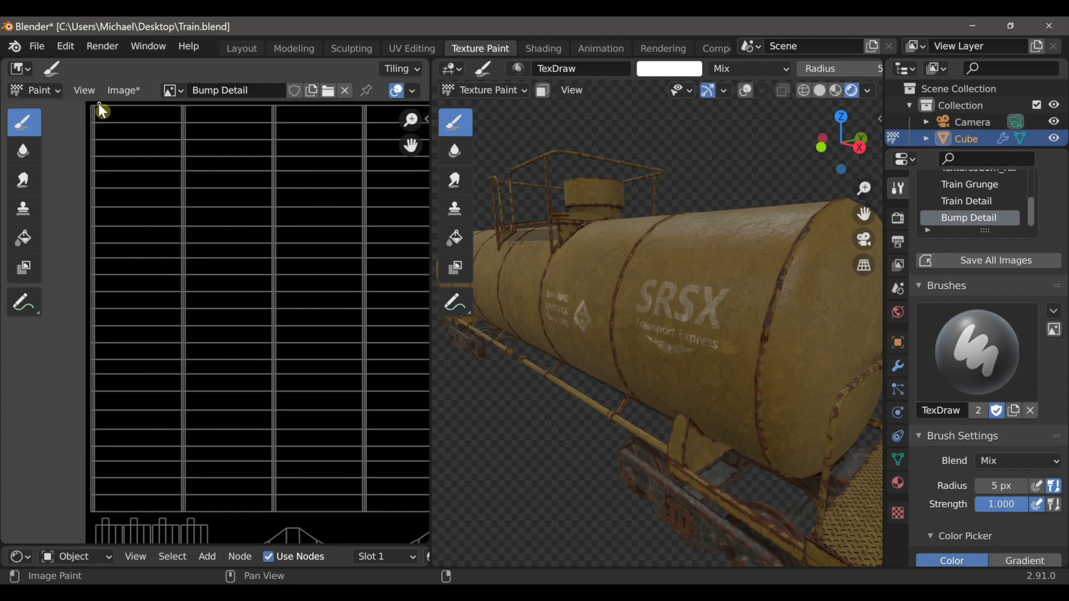
key(ctrl+z)
drag(98, 103, 98, 512)
middle_drag(167, 312, 163, 311)
drag(174, 104, 174, 512)
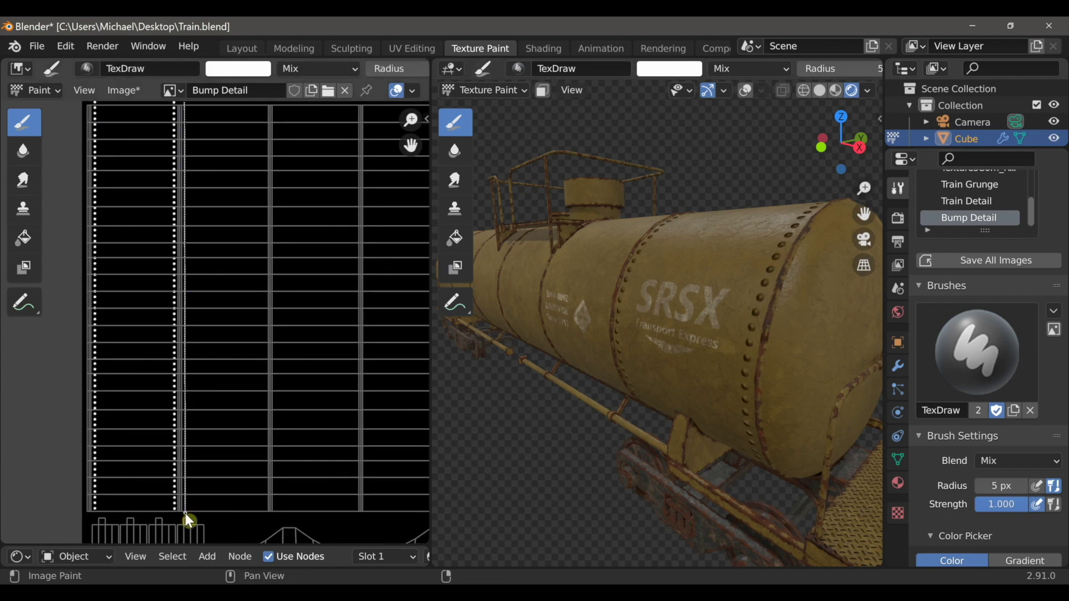
- Paint dotted rivet lines on both sides of the remaining vertical seams in the tank's UV layout
drag(279, 110, 279, 522)
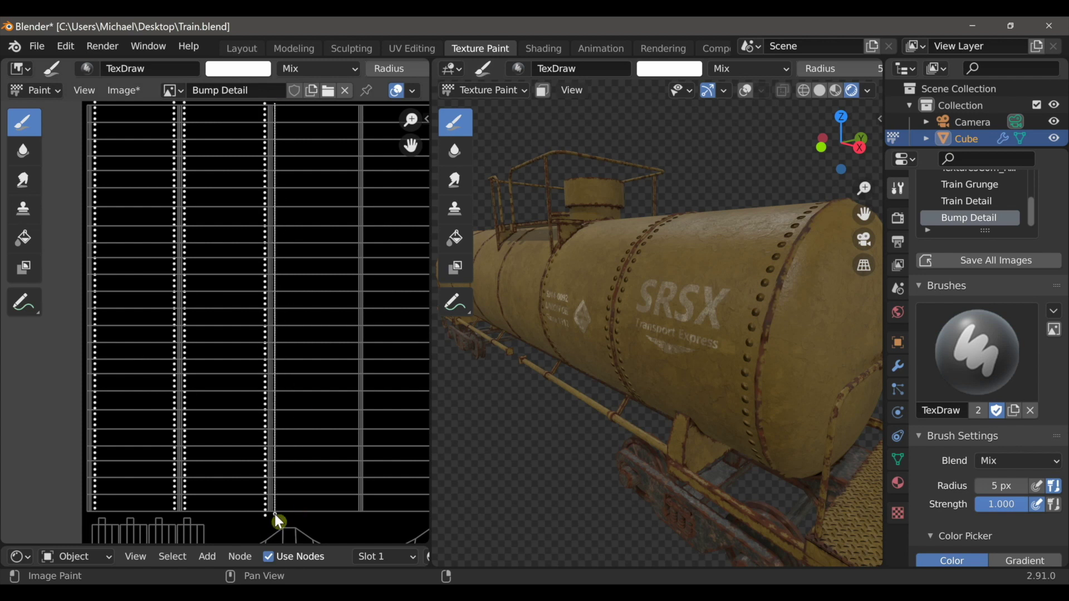
drag(366, 523, 359, 516)
drag(380, 392, 366, 514)
scroll(402, 384, down, 1)
middle_drag(389, 356, 307, 381)
scroll(267, 409, up, 1)
mouse_move(260, 415)
middle_down()
mouse_move(224, 435)
mouse_move(112, 434)
middle_up()
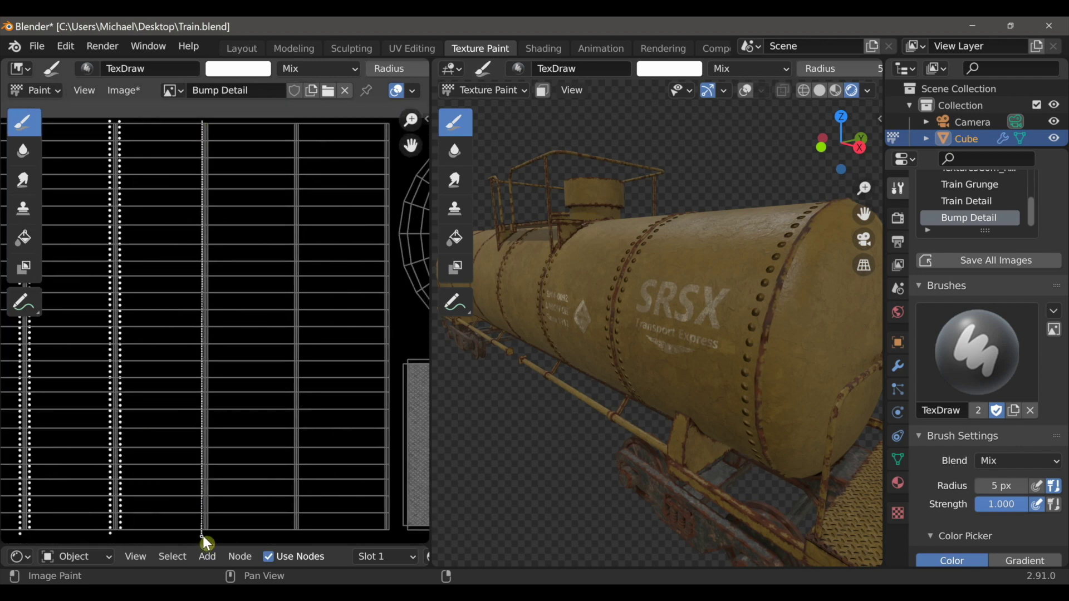
drag(227, 433, 214, 538)
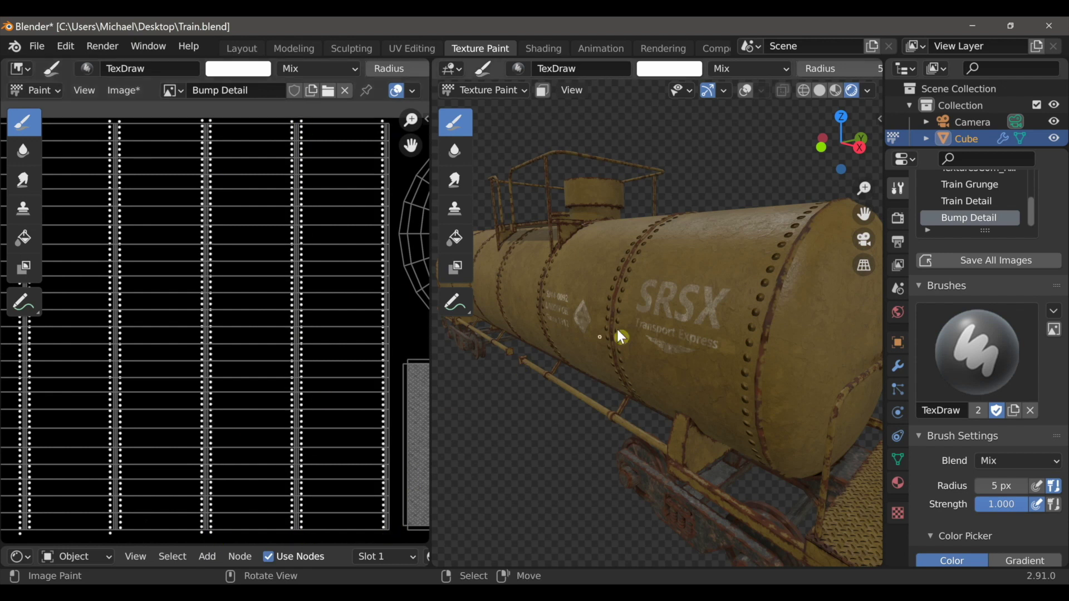
- Set the stroke method to Line with 17% spacing and paint a solid band across the two wide, vertically striped UV islands
scroll(606, 306, down, 5)
middle_drag(560, 353, 806, 379)
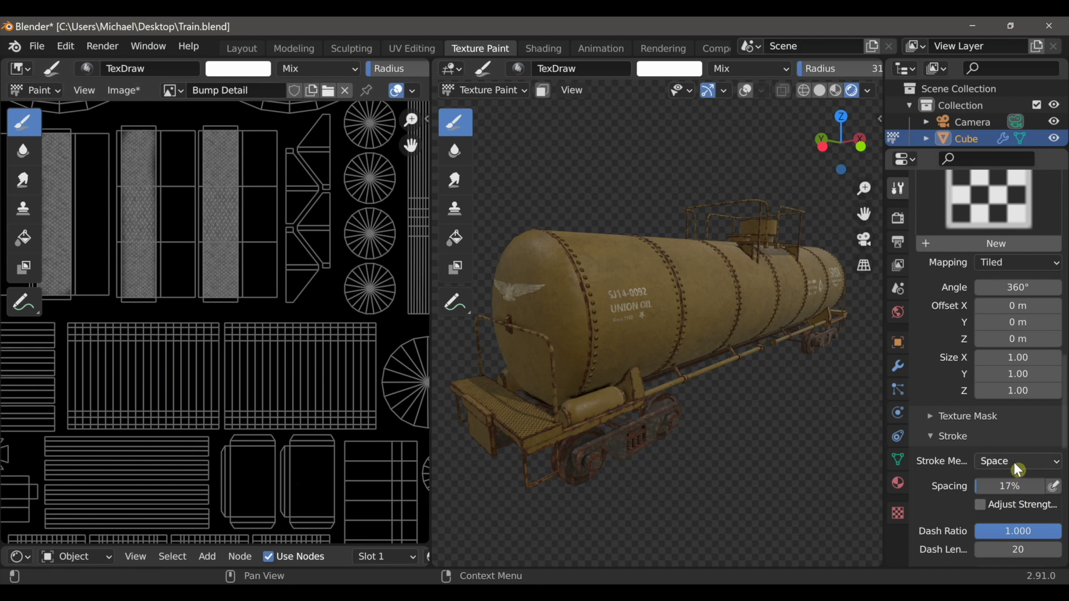
click(1018, 470)
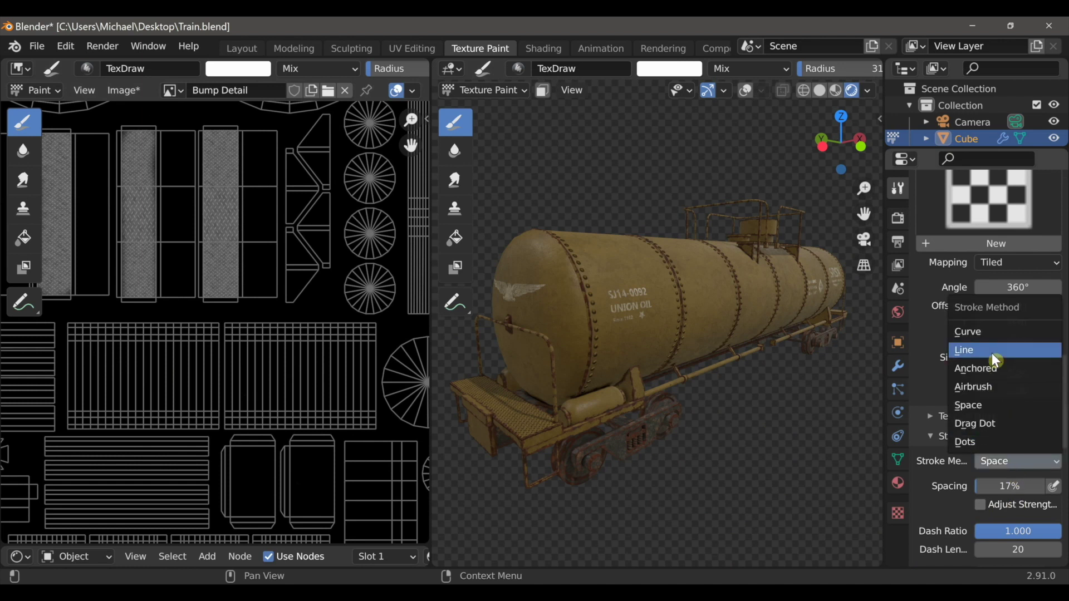
click(994, 356)
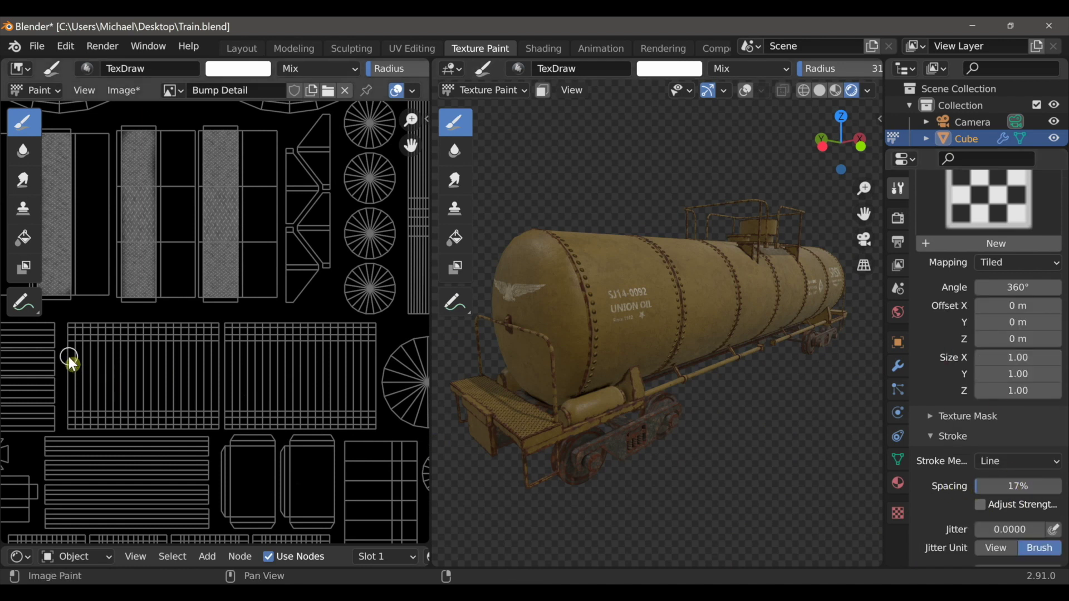
drag(108, 371, 376, 357)
shift+middle_drag(585, 471, 603, 453)
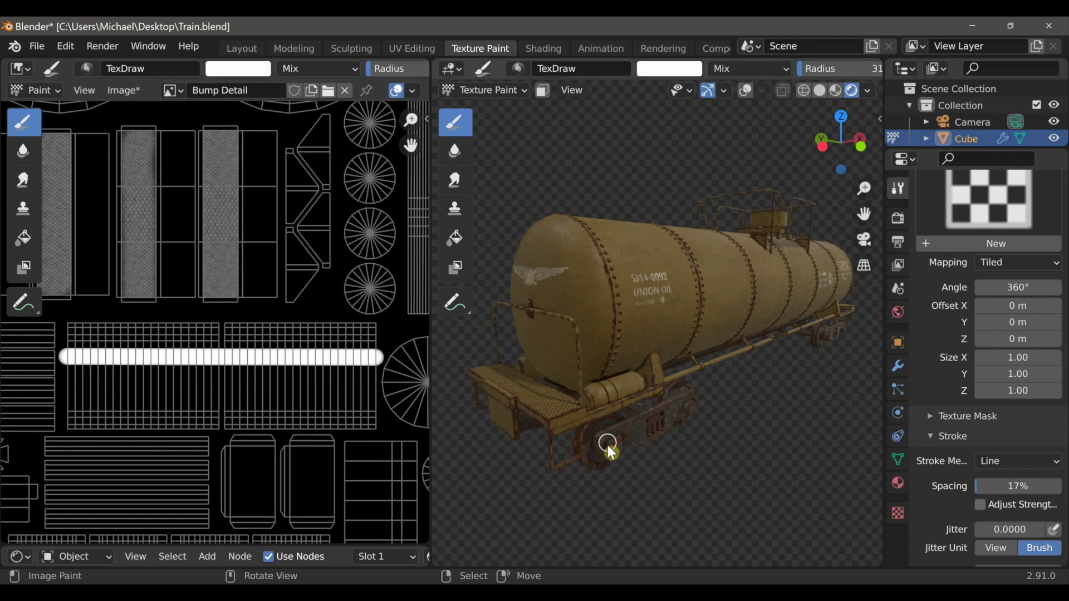
- Paint a second solid band across the two wide, vertically striped UV islands, below and parallel to the existing one
scroll(608, 444, up, 5)
shift+middle_drag(614, 500, 619, 466)
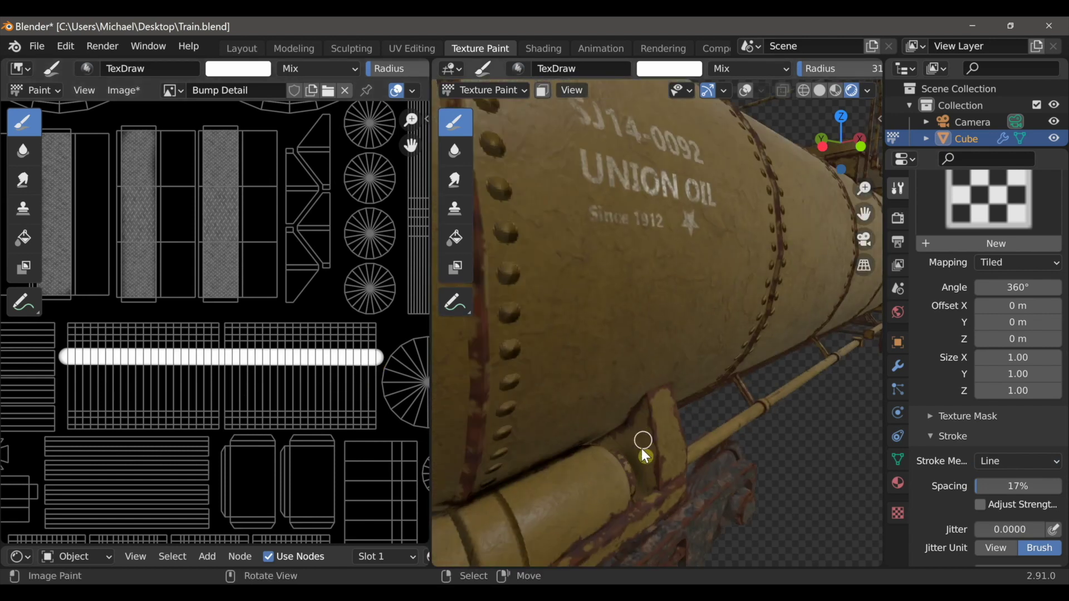
scroll(637, 418, down, 5)
scroll(640, 406, up, 6)
scroll(646, 393, up, 3)
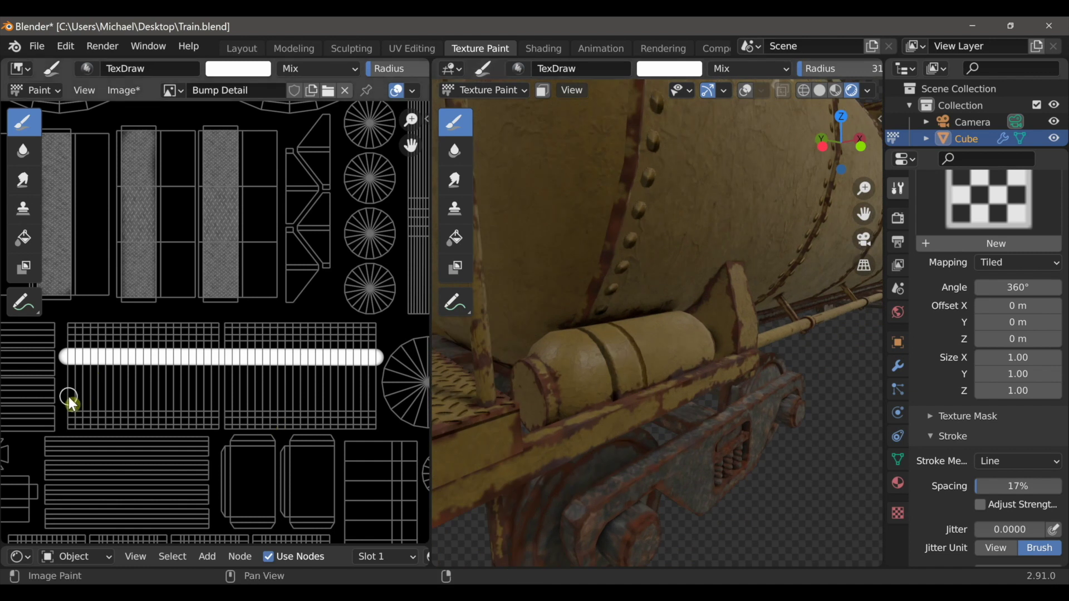
drag(67, 397, 302, 403)
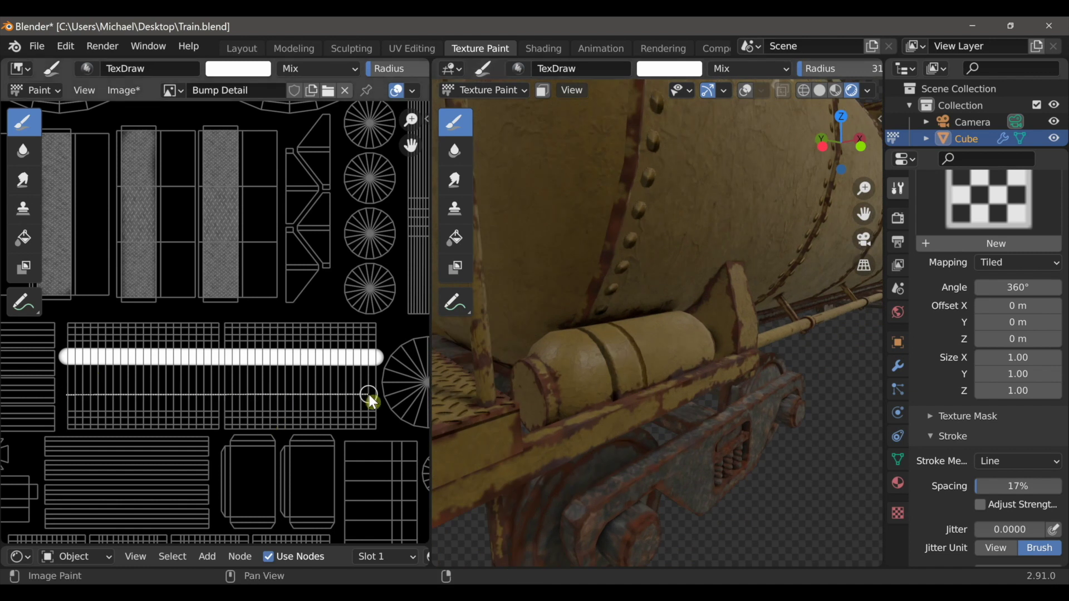
drag(373, 395, 373, 396)
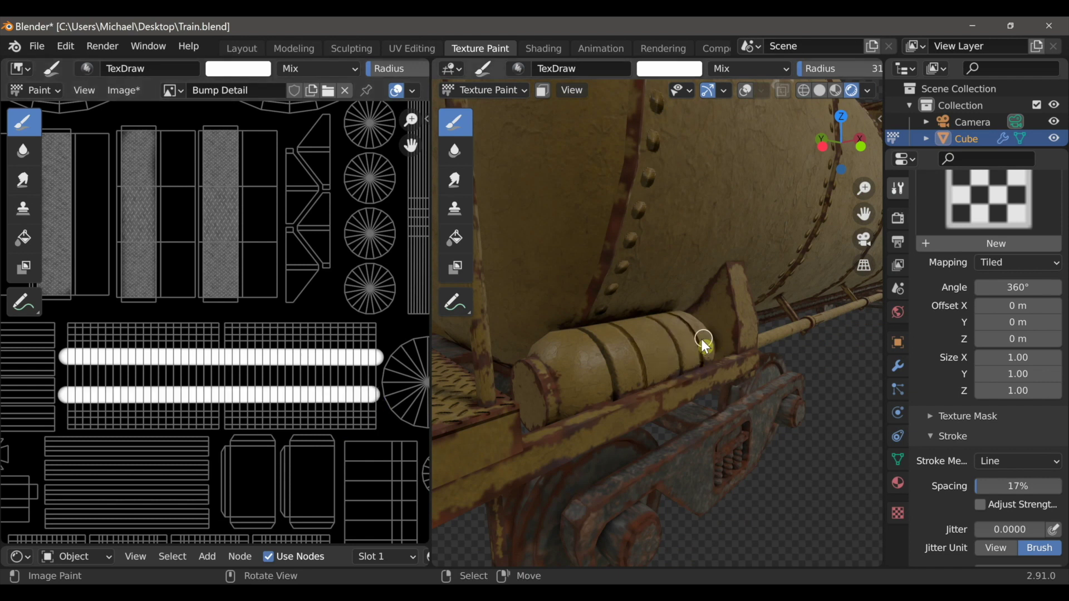
key(Home)
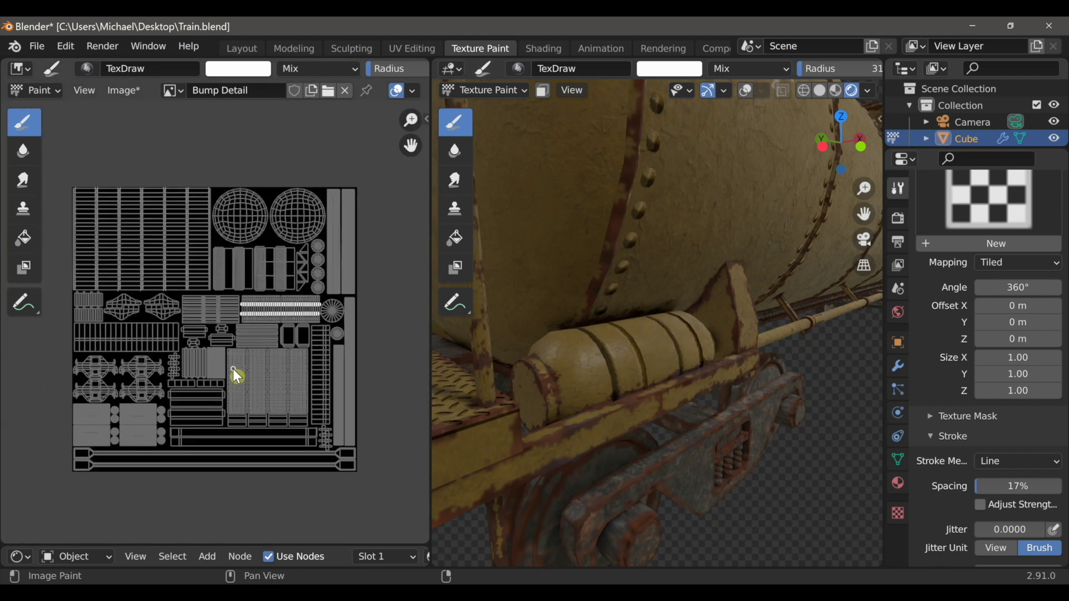
key(Home)
- Expand the node editor over the image editor and set the Bump Painter's Add Bump to 0.167
middle_drag(740, 387, 680, 351)
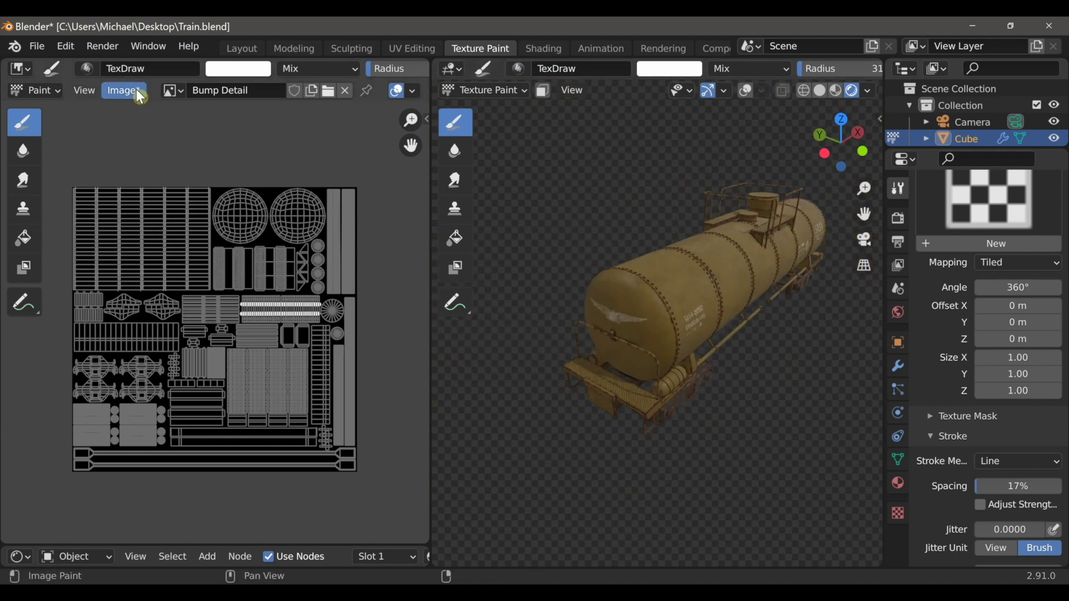
drag(155, 544, 192, 24)
middle_drag(286, 289, 259, 285)
scroll(260, 285, up, 2)
scroll(644, 412, up, 5)
middle_drag(644, 434, 679, 406)
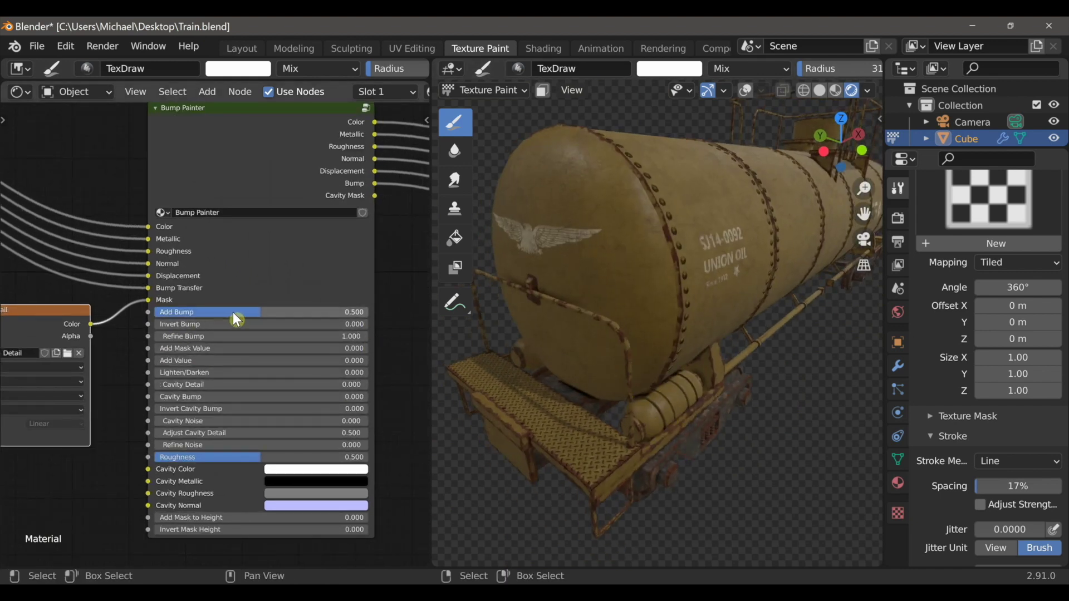
drag(364, 312, 157, 312)
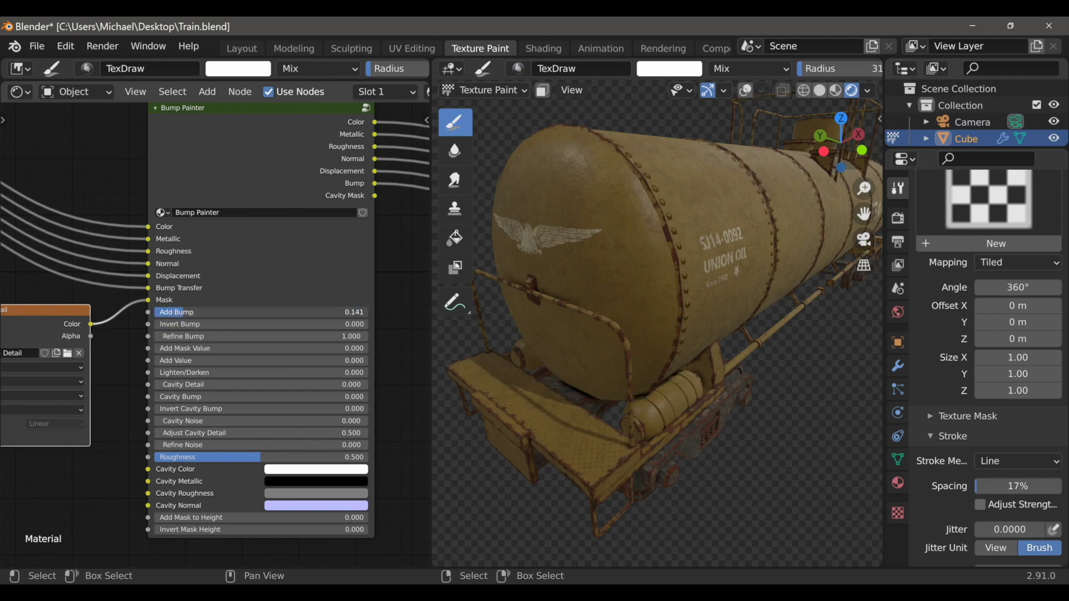
- Try the Bump Painter's Refine Bump at 2.700 and set it to 1.580 while checking the rivets up close
middle_drag(679, 440, 661, 442)
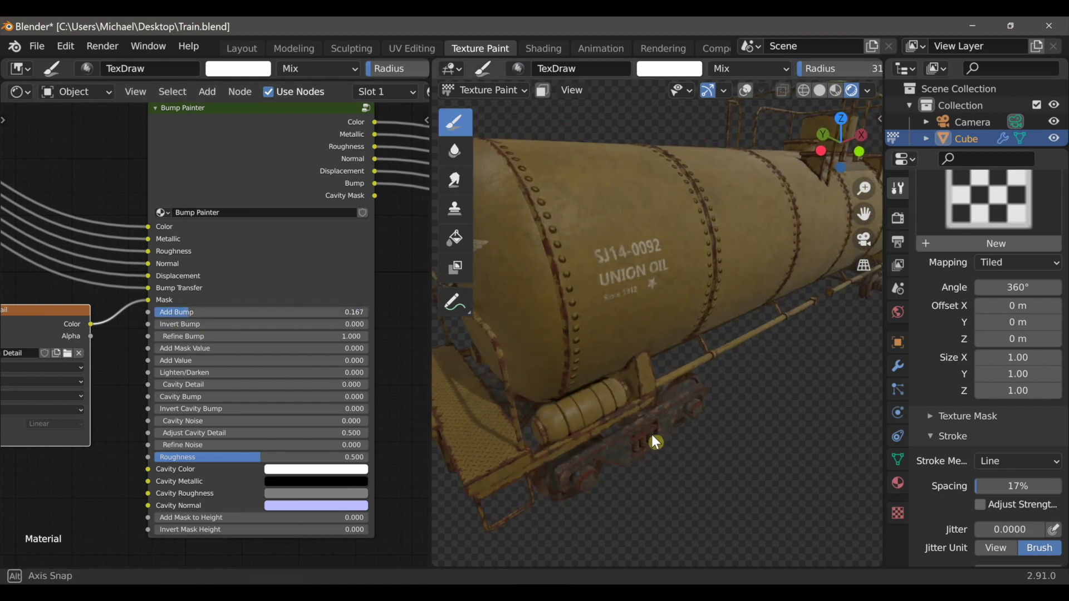
scroll(588, 415, up, 3)
middle_drag(557, 401, 612, 402)
middle_drag(239, 339, 227, 335)
drag(204, 333, 243, 333)
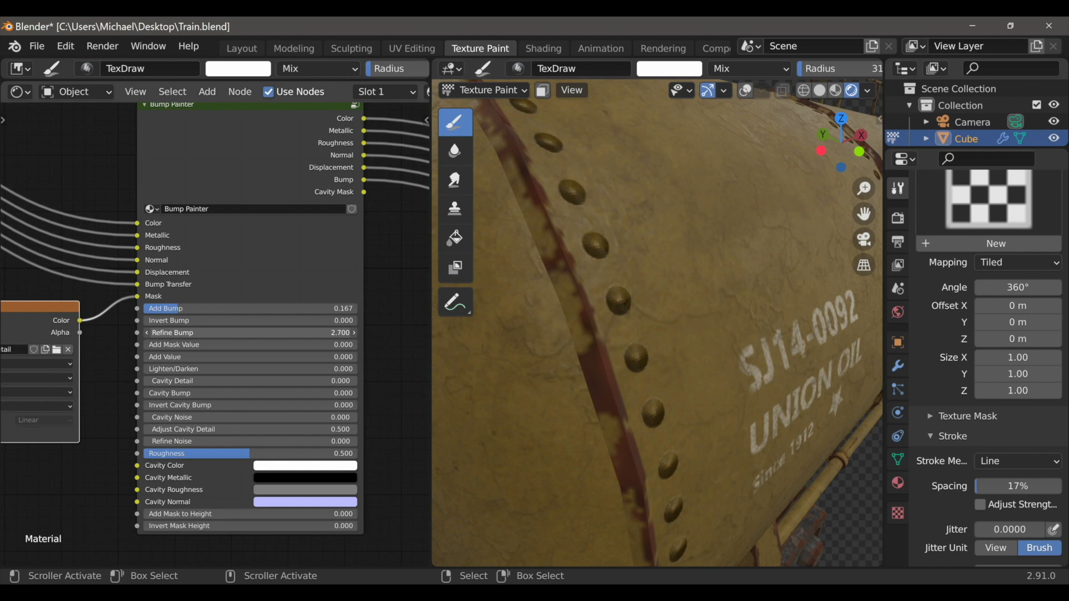
scroll(640, 352, up, 4)
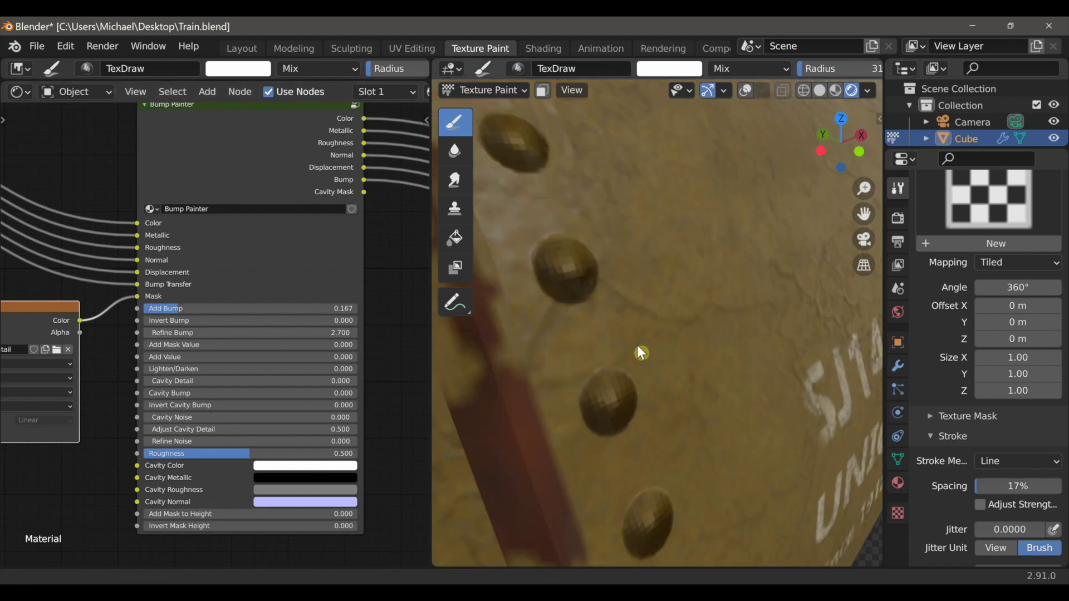
scroll(640, 352, down, 2)
scroll(563, 292, up, 3)
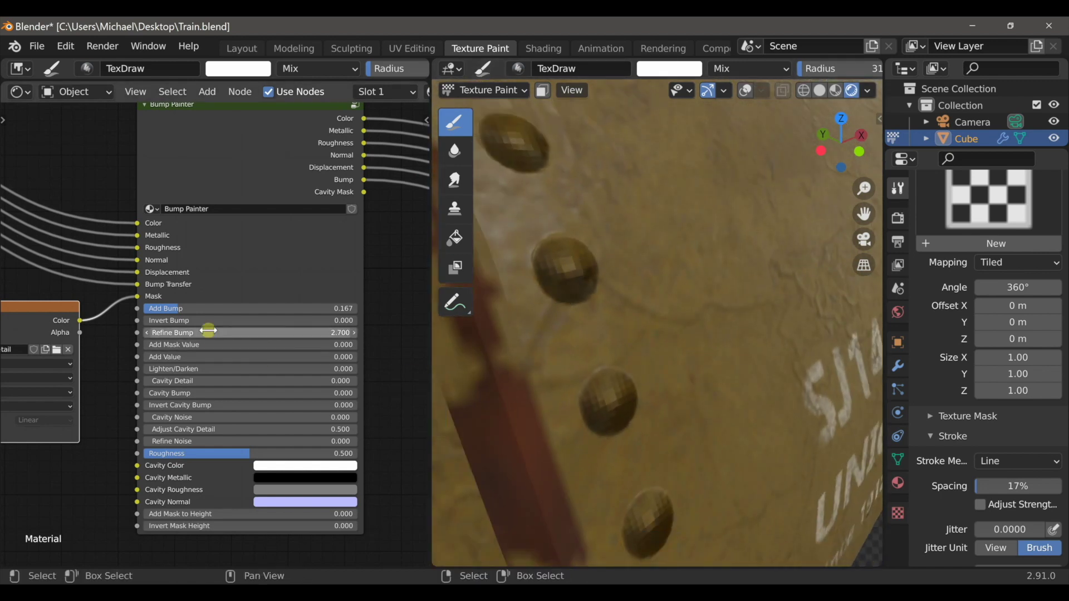
mouse_move(205, 333)
mouse_down()
mouse_move(56, 332)
mouse_move(203, 332)
mouse_up()
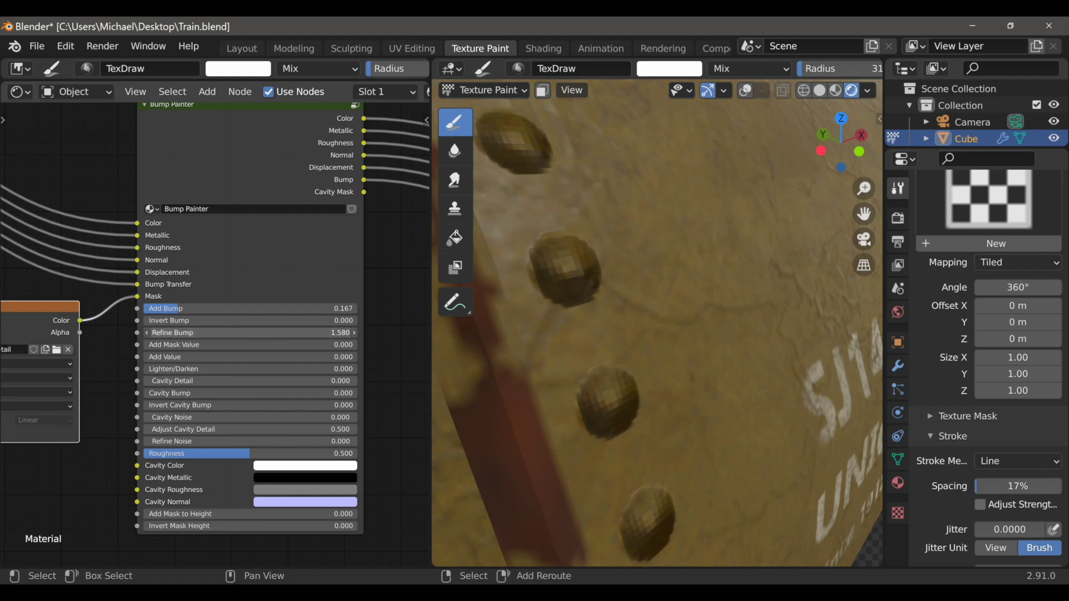
- Try the Bump Painter's Add Value at 0.908 and lower it to 0.071
mouse_move(196, 321)
mouse_down()
mouse_move(409, 321)
mouse_move(146, 321)
mouse_move(178, 345)
mouse_move(357, 344)
mouse_move(241, 344)
mouse_up()
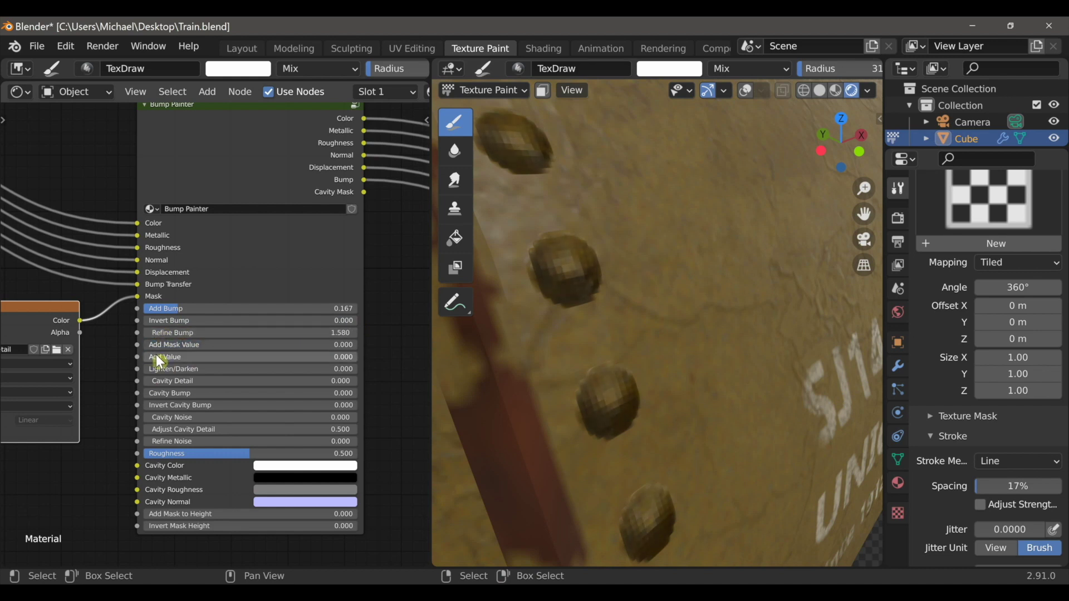
drag(156, 357, 303, 356)
mouse_move(632, 360)
ctrl+middle_down()
mouse_move(633, 370)
mouse_move(629, 361)
ctrl+middle_up()
scroll(657, 388, up, 2)
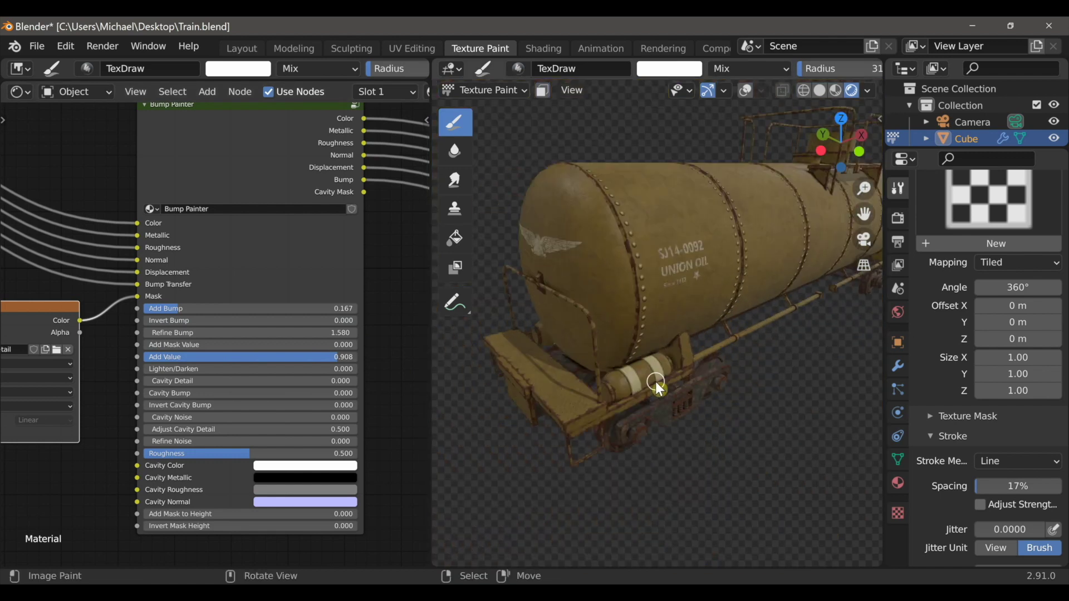
drag(287, 357, 190, 356)
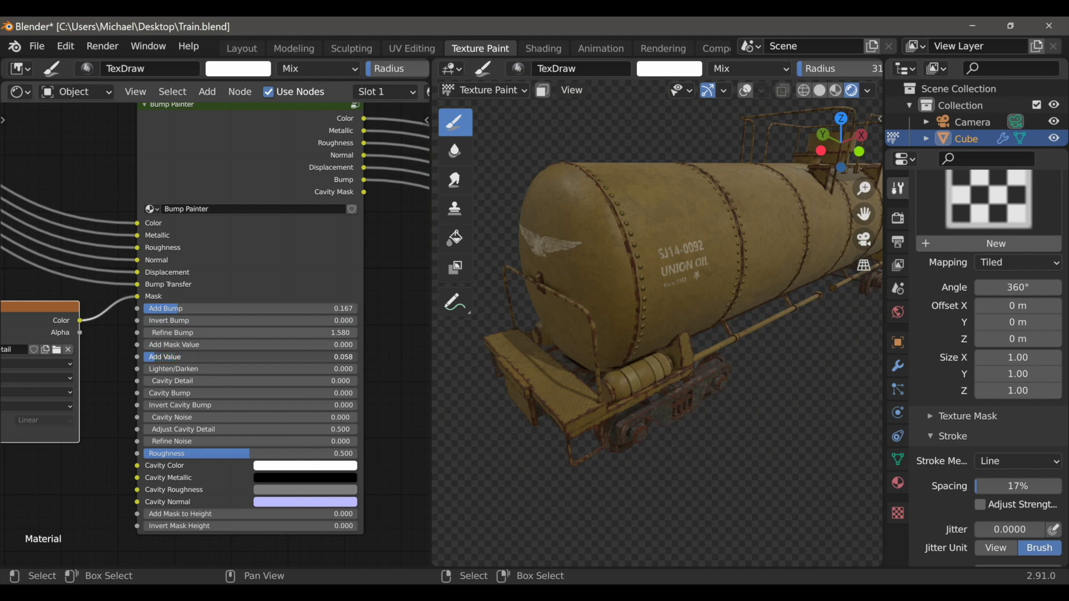
drag(162, 357, 163, 359)
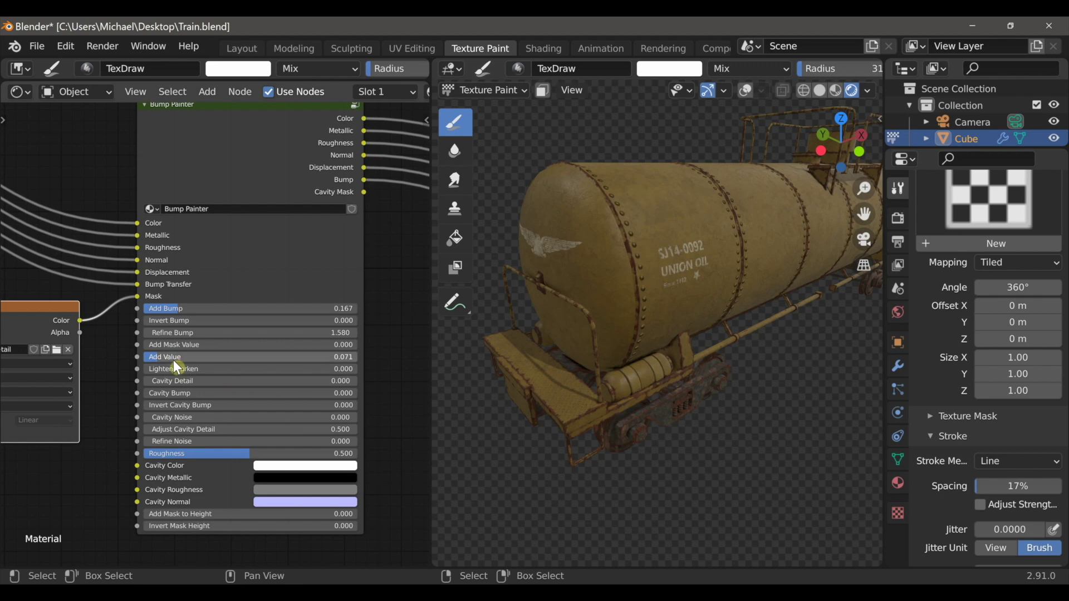
- Try the Bump Painter with Add Value 0.507 and both Lighten/Darken and Invert Bump at 1.000
drag(185, 357, 406, 369)
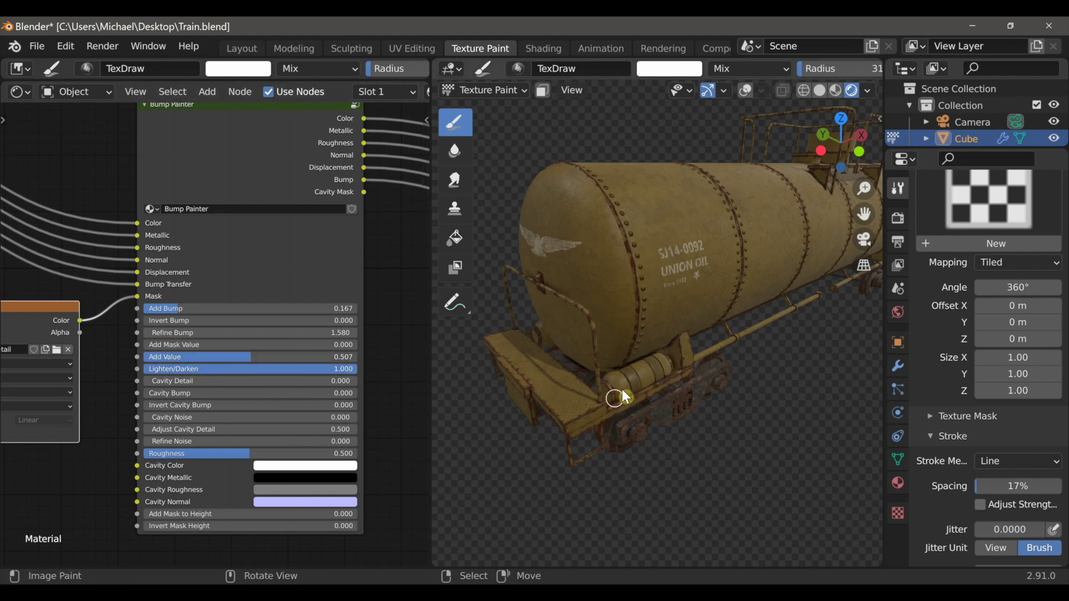
scroll(625, 414, up, 6)
drag(210, 321, 384, 328)
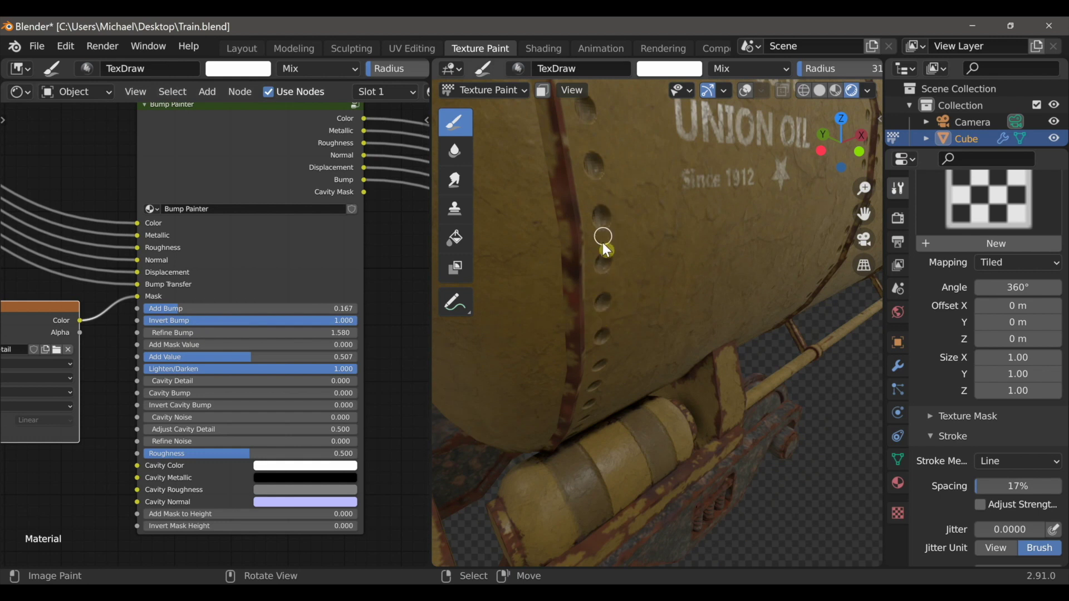
- Reset Invert Bump and Lighten/Darken to 0, and set Add Value to 0.076 and Add Mask Value to 0.245
drag(355, 321, 190, 320)
drag(192, 369, 3, 369)
drag(225, 360, 125, 360)
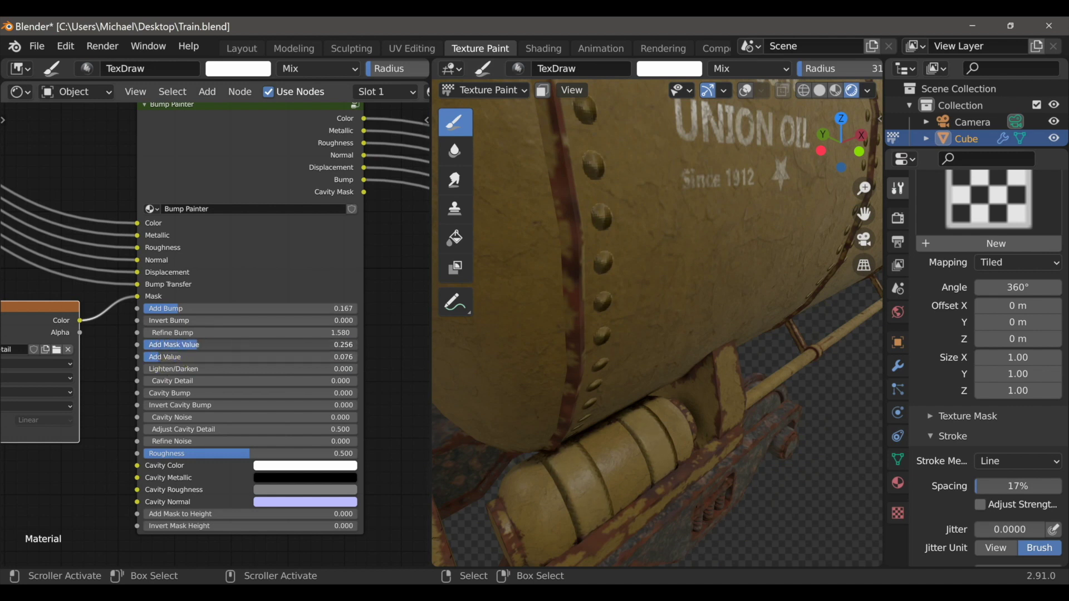
middle_drag(517, 434, 523, 426)
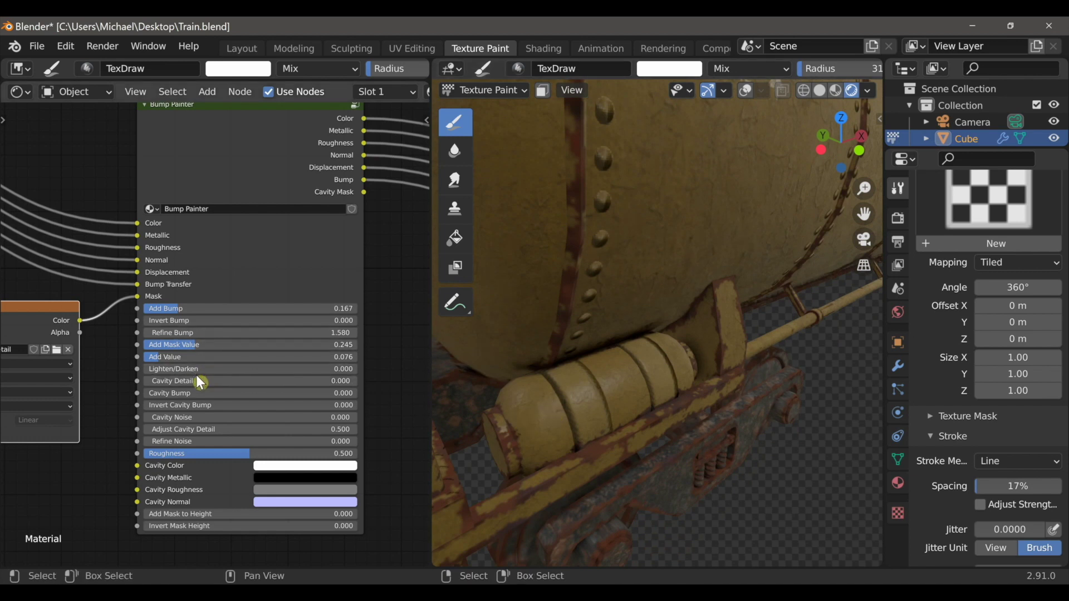
- Set the Bump Painter's Cavity Detail to 10 and Adjust Cavity Detail to 1.150
click(214, 381)
text(10)
key(Return)
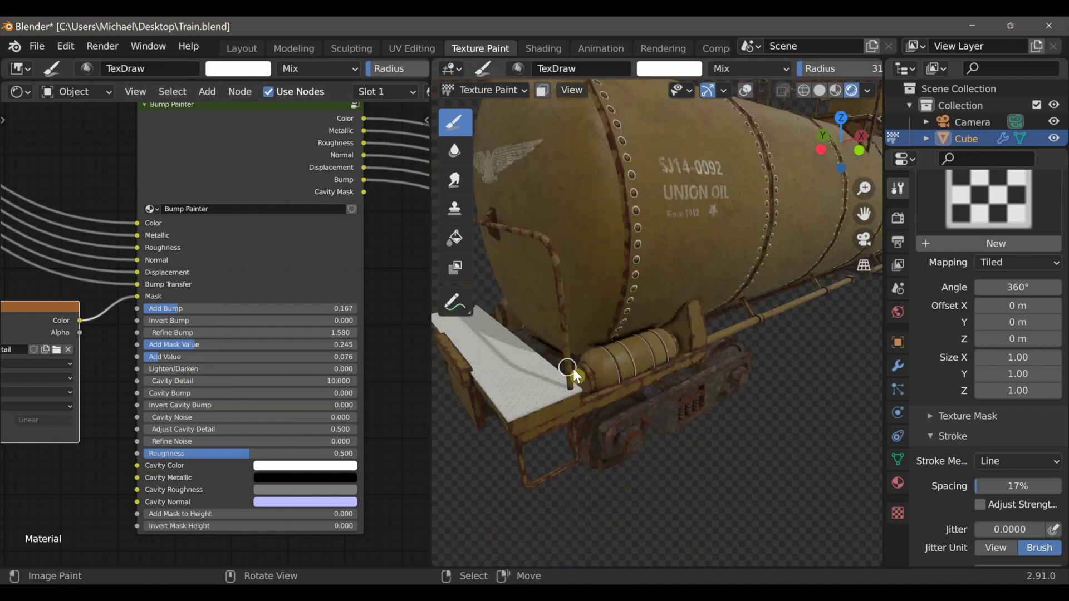
middle_drag(571, 371, 581, 405)
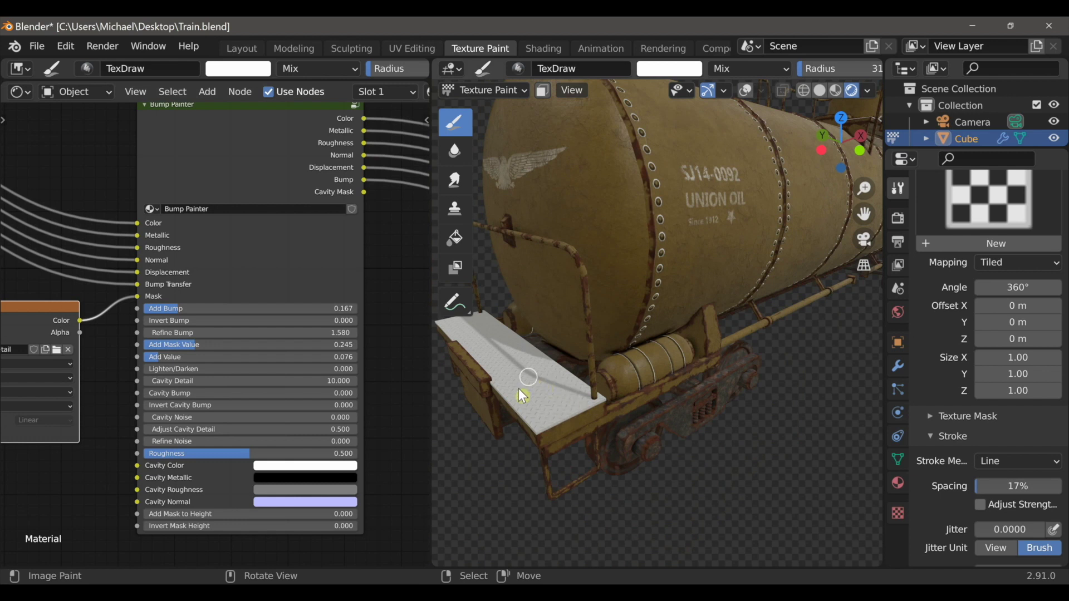
scroll(553, 432, up, 5)
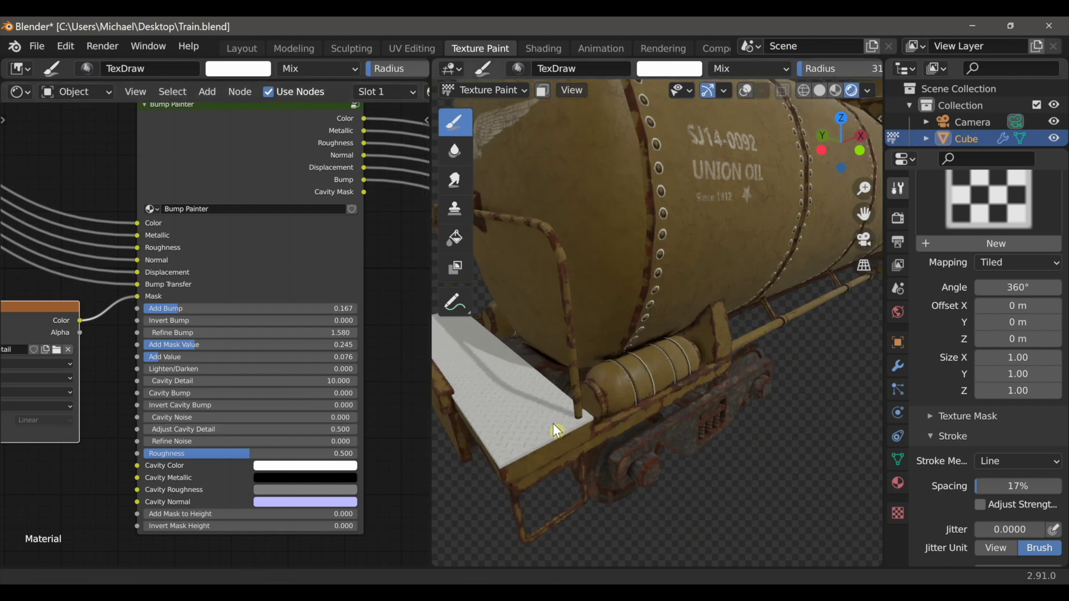
shift+middle_drag(590, 424, 615, 419)
scroll(582, 427, up, 1)
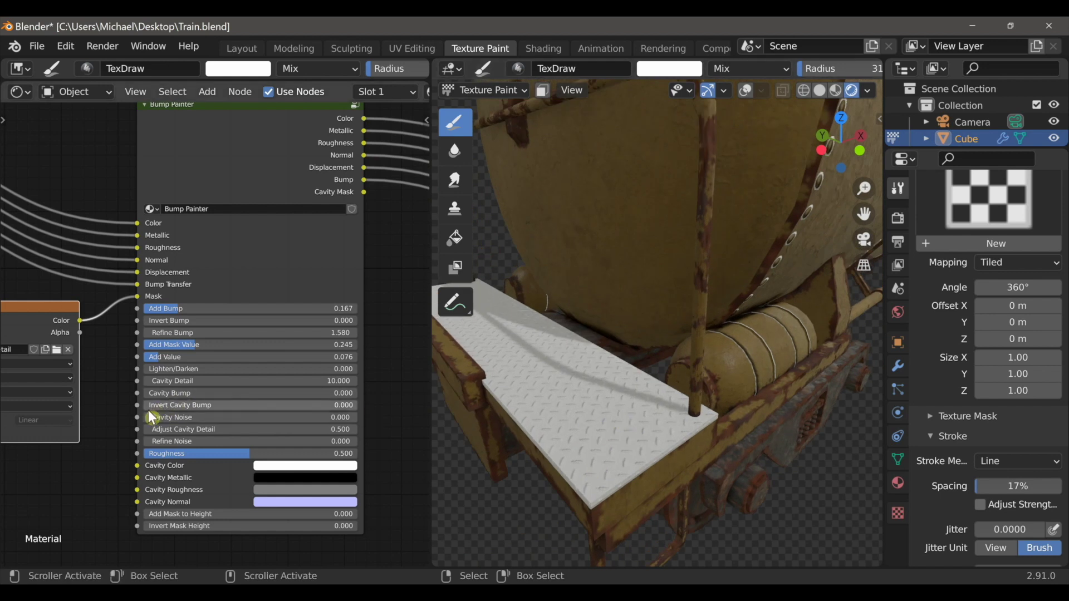
mouse_move(184, 430)
mouse_down()
mouse_move(234, 429)
mouse_move(167, 429)
mouse_move(228, 429)
mouse_up()
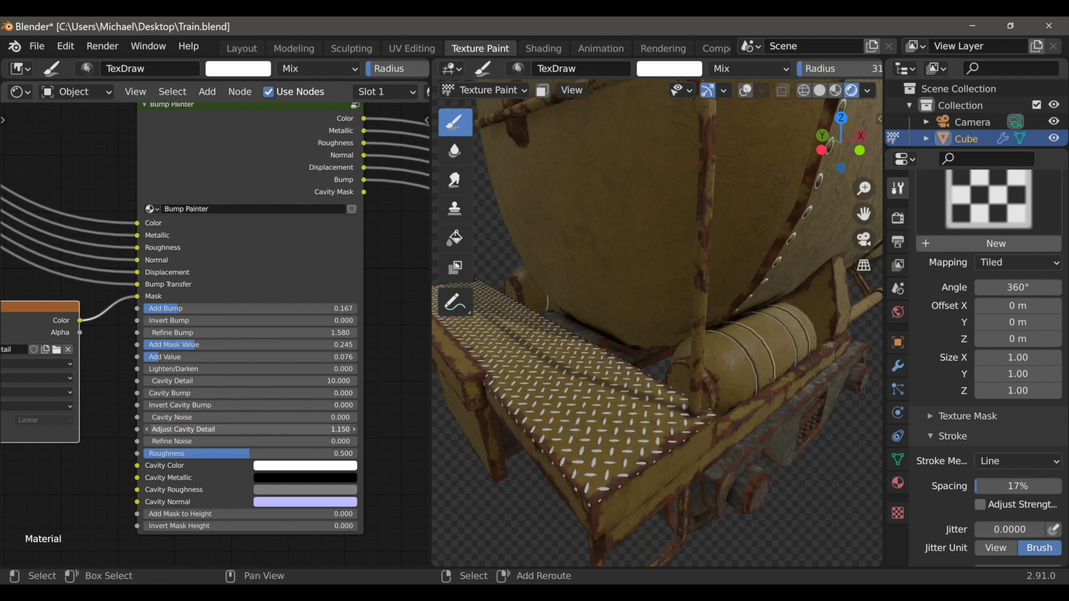
- Duplicate the three collapsed albedo, roughness and normal texture nodes and place the copies below the Bump Detail image node
scroll(167, 412, down, 5)
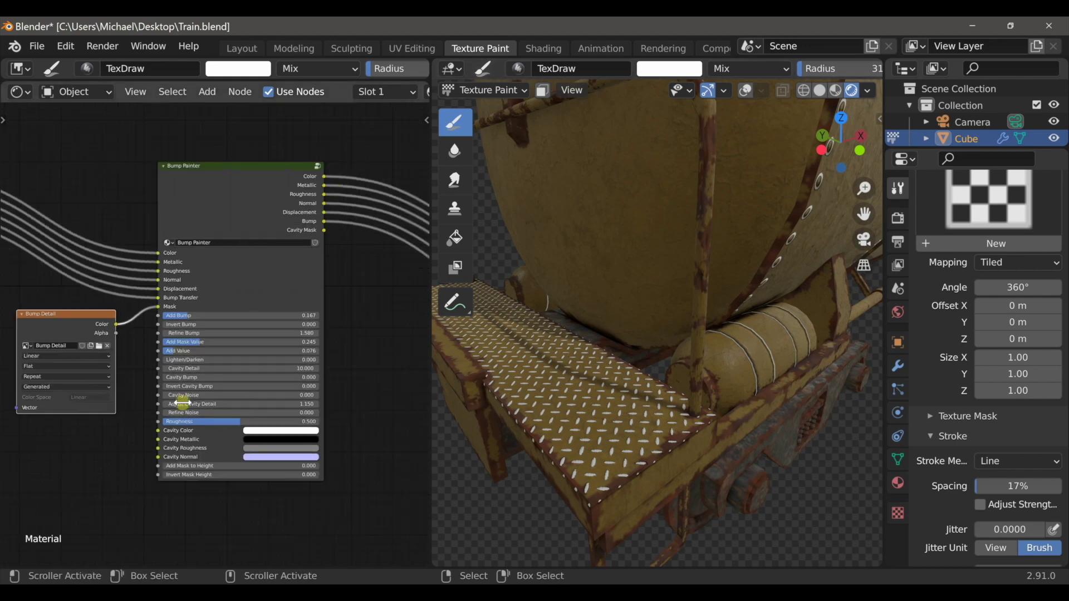
middle_drag(113, 440, 423, 428)
drag(60, 383, 88, 415)
ctrl+scroll(237, 438, right, 1)
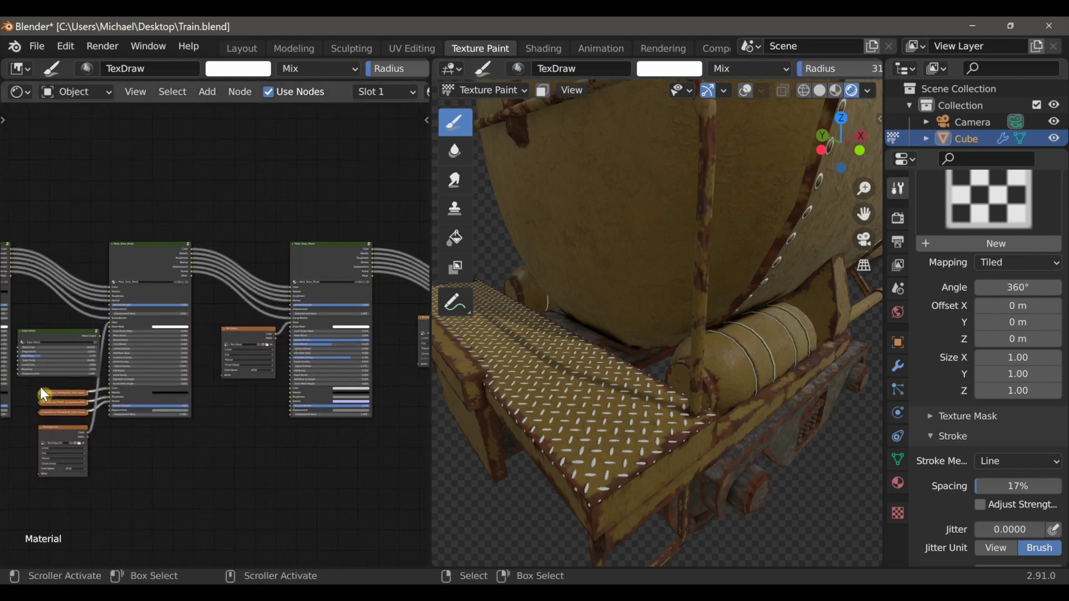
scroll(189, 415, down, 1)
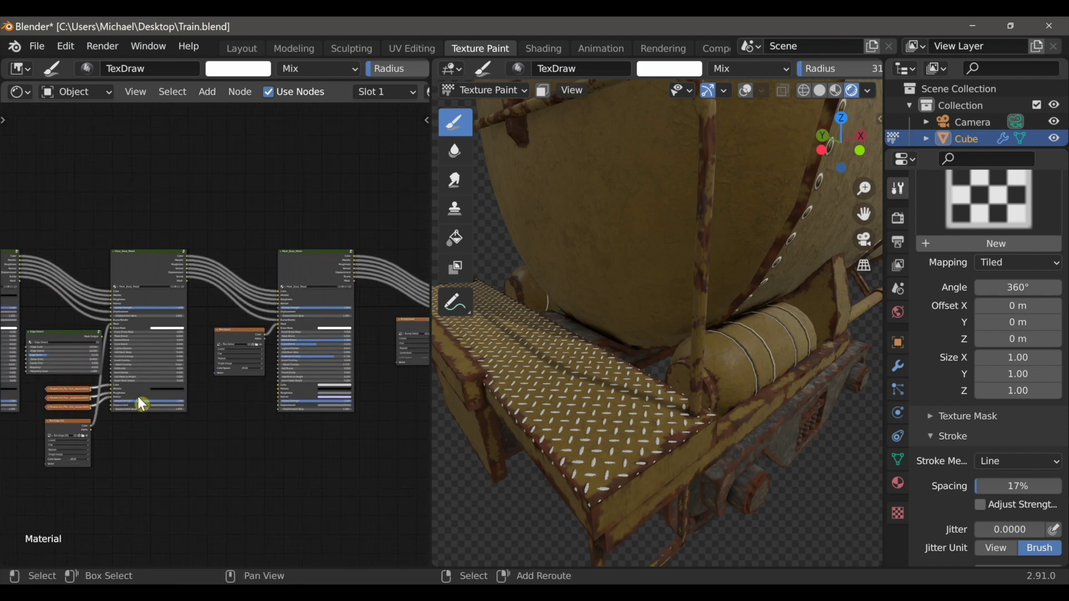
key(shift+d)
click(309, 431)
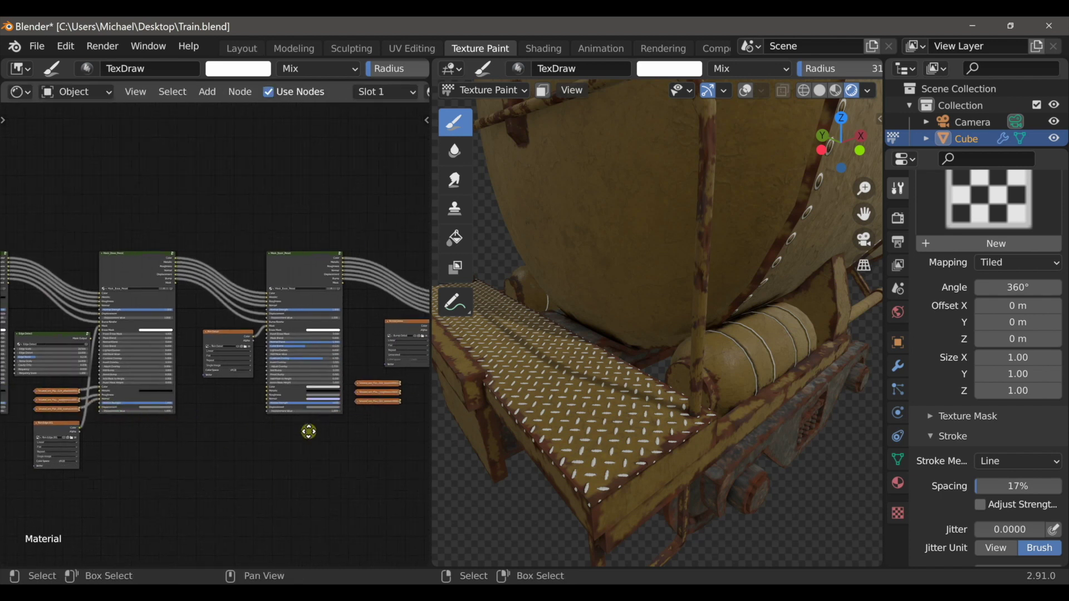
- Connect the duplicated albedo, roughness and normal textures to the Bump Painter's Cavity Color, Cavity Roughness and Cavity Normal inputs
scroll(246, 440, up, 5)
drag(219, 402, 279, 396)
drag(219, 429, 279, 420)
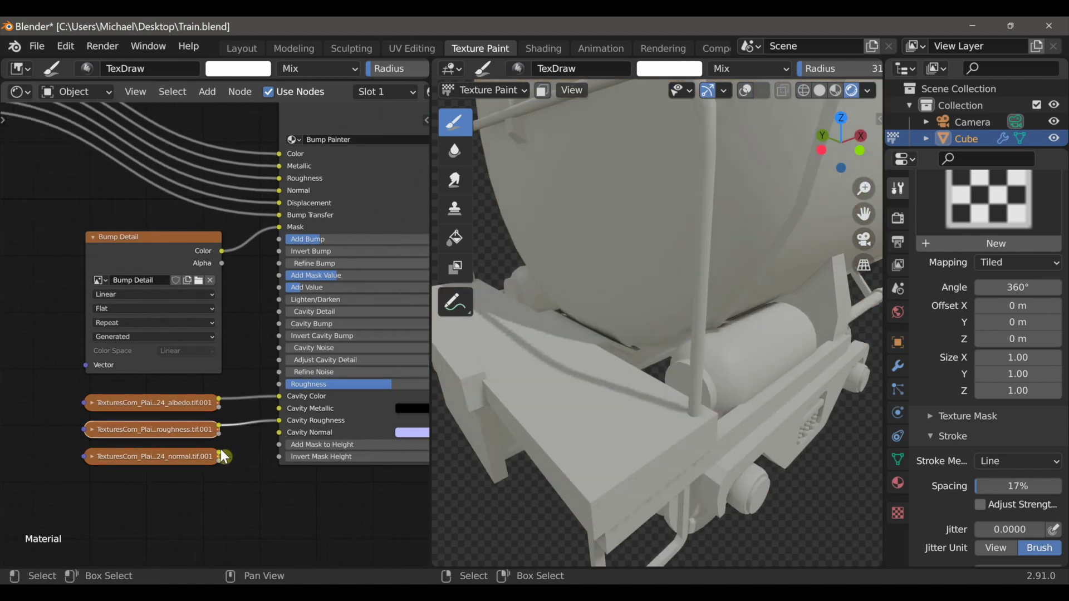
drag(220, 455, 279, 433)
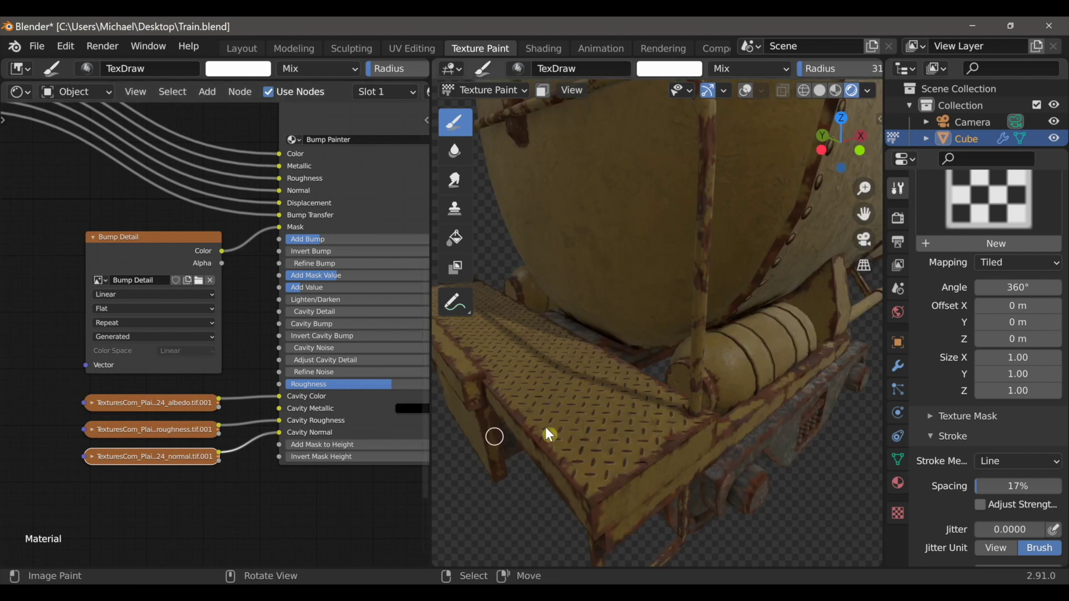
- Set the Bump Painter's Refine Bump to 1.080 and Cavity Bump to 0.238
middle_drag(283, 358, 156, 403)
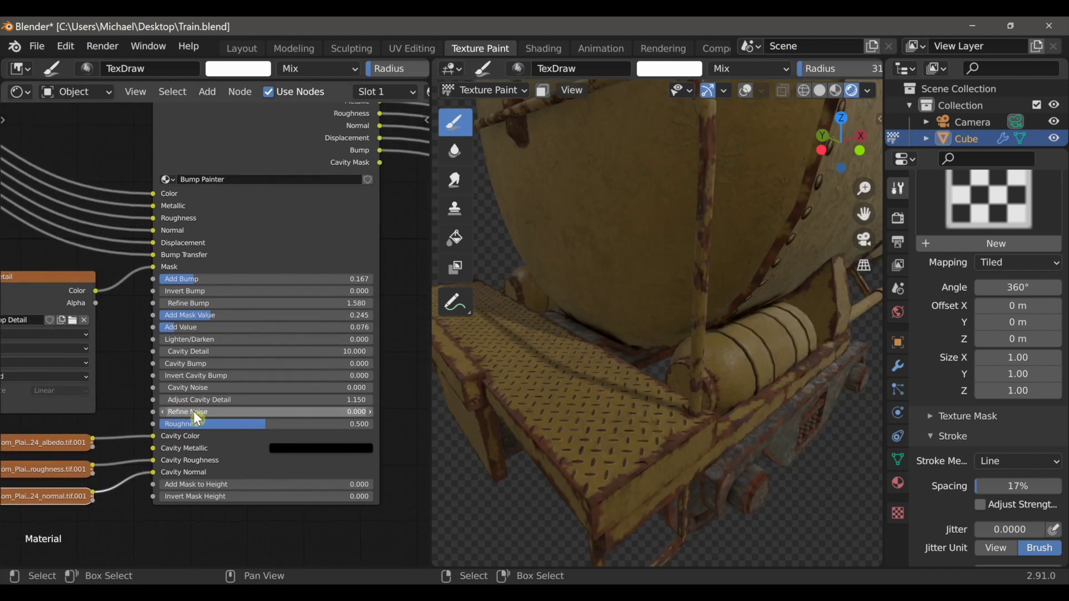
scroll(156, 403, up, 1)
drag(206, 404, 167, 404)
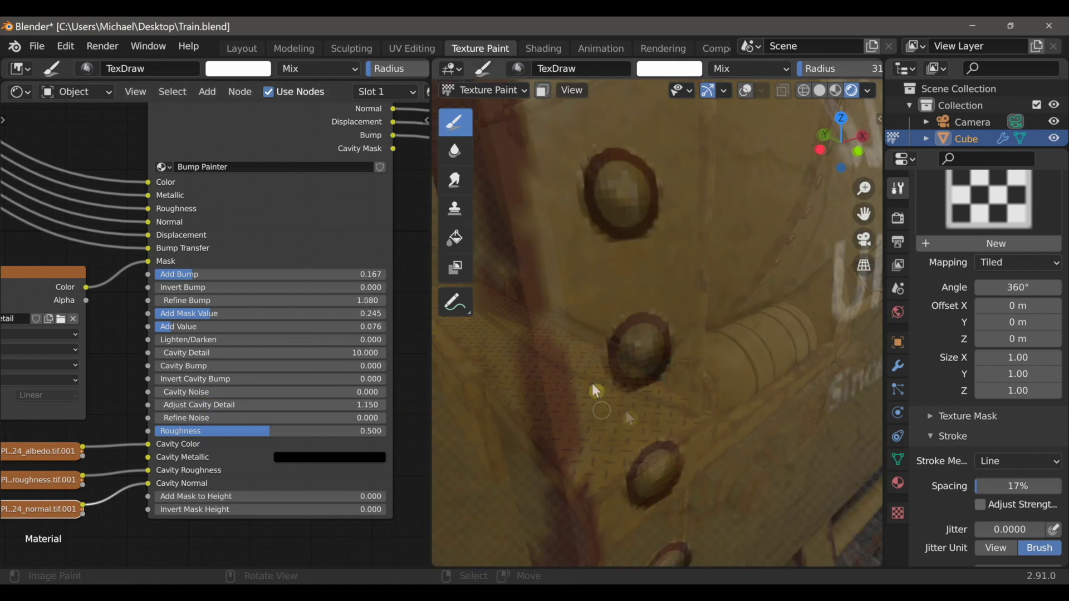
drag(181, 367, 236, 368)
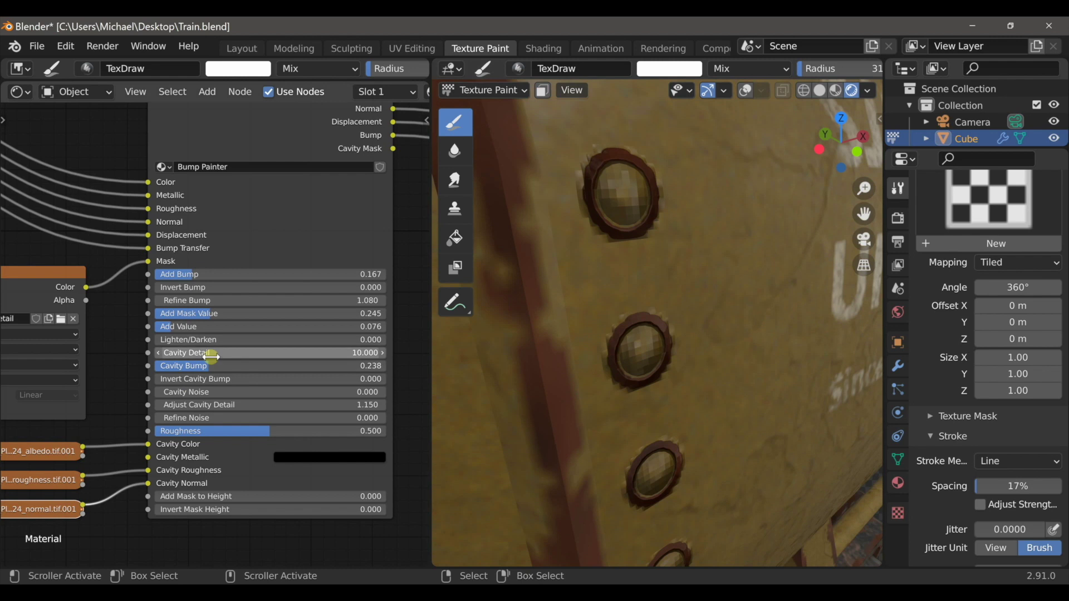
- Set the Bump Painter's Cavity Noise to 83.900 and Refine Noise to 4.400, and lower its Cavity Bump
mouse_move(184, 379)
mouse_down()
mouse_move(325, 379)
mouse_move(156, 381)
mouse_move(223, 392)
mouse_up()
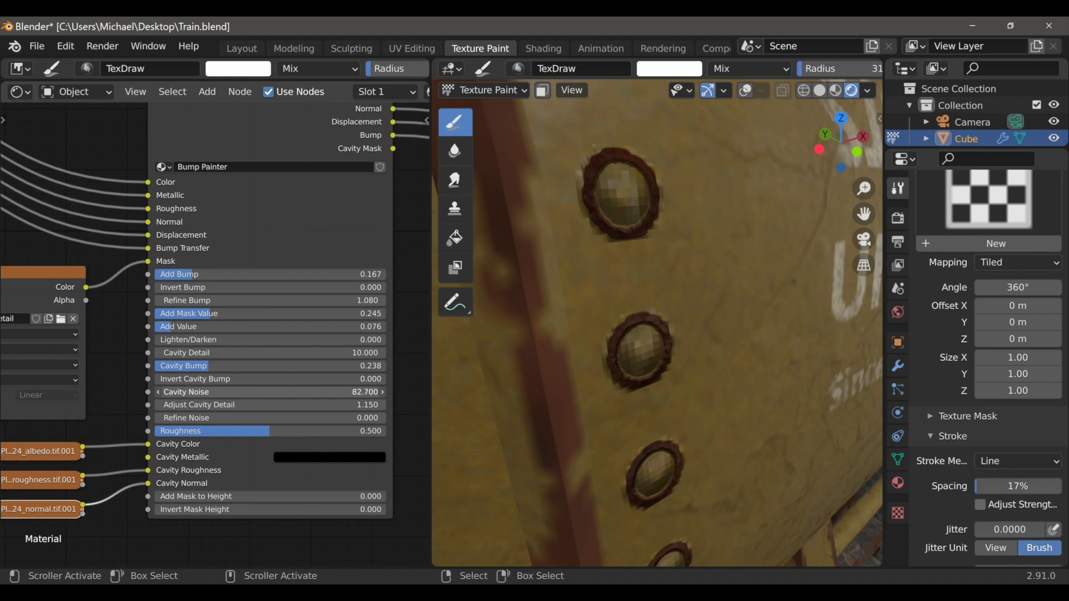
drag(189, 418, 200, 416)
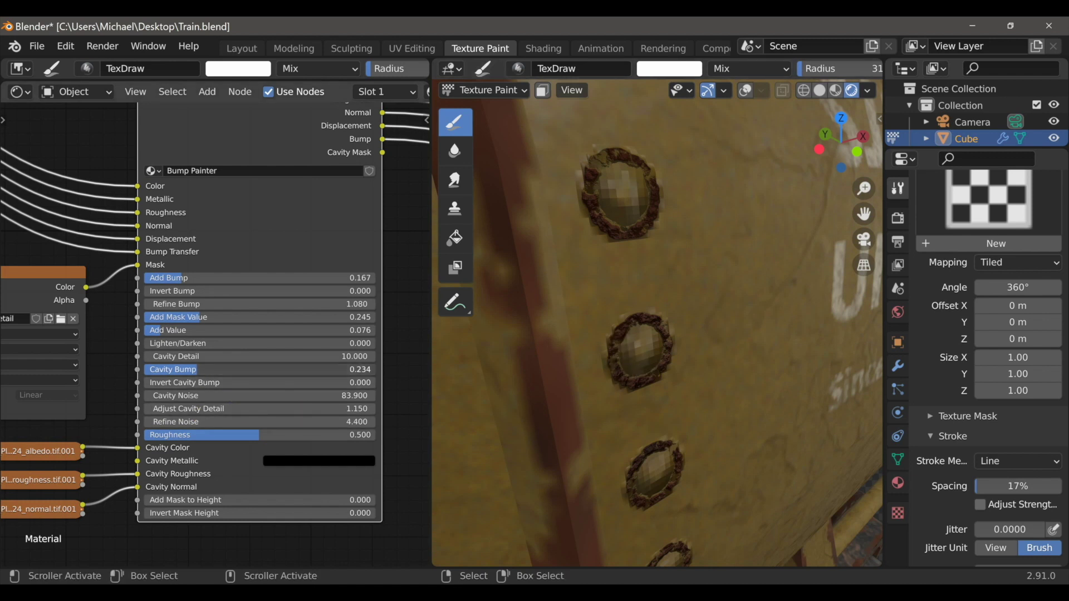
drag(167, 369, 148, 370)
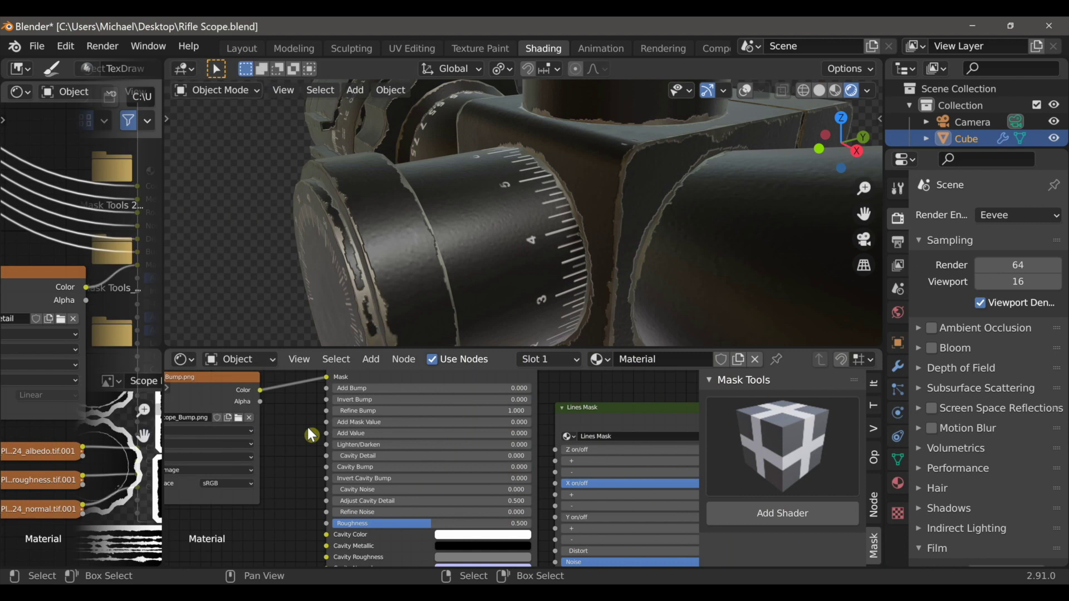
- On the rifle scope's bump node, set Add Bump to 0.030, Cavity Detail to 0.800, Cavity Noise to 4.000 and Adjust Cavity Detail to 5.600
drag(373, 388, 376, 388)
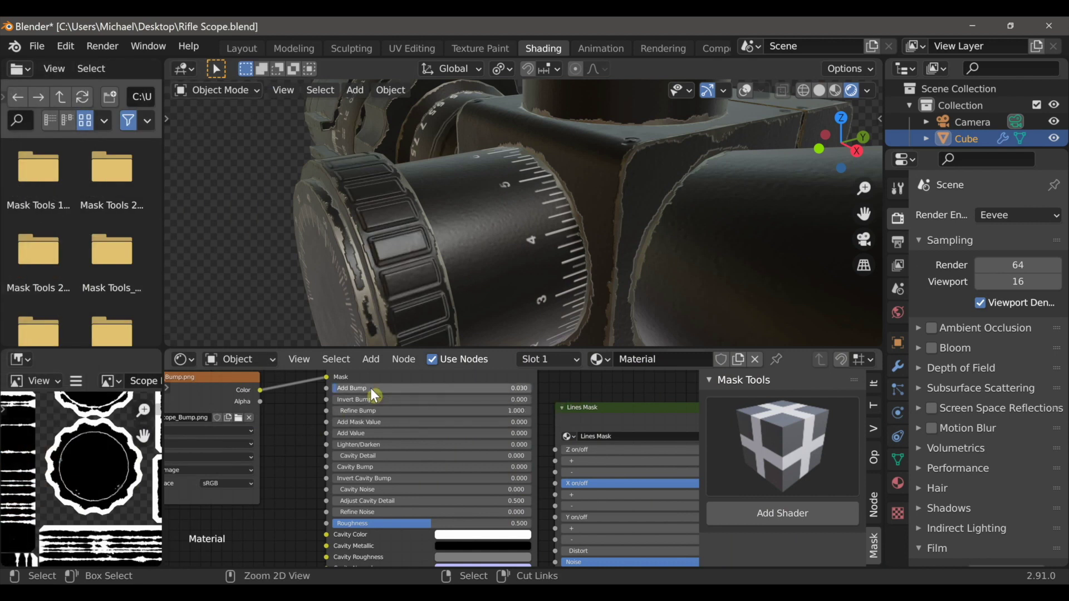
ctrl+drag(351, 456, 390, 456)
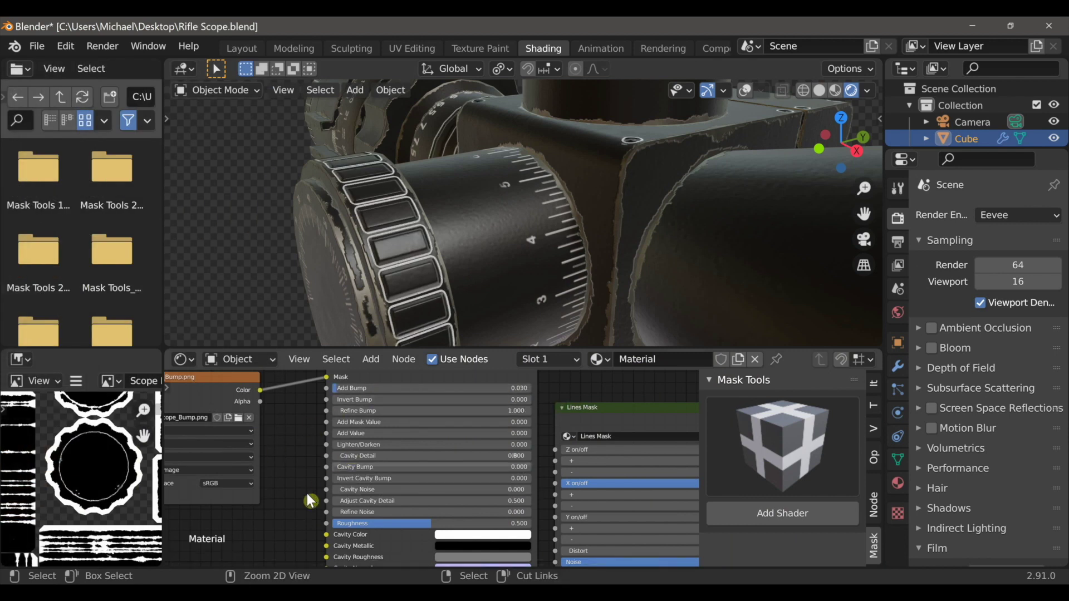
ctrl+drag(358, 490, 386, 489)
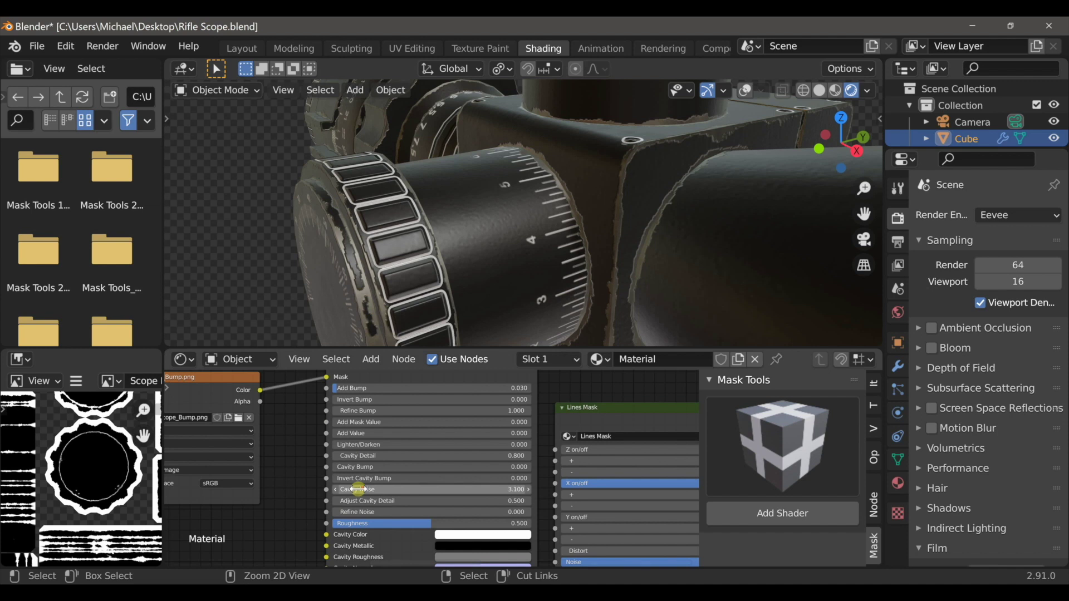
ctrl+scroll(358, 489, up, 9)
drag(352, 501, 462, 500)
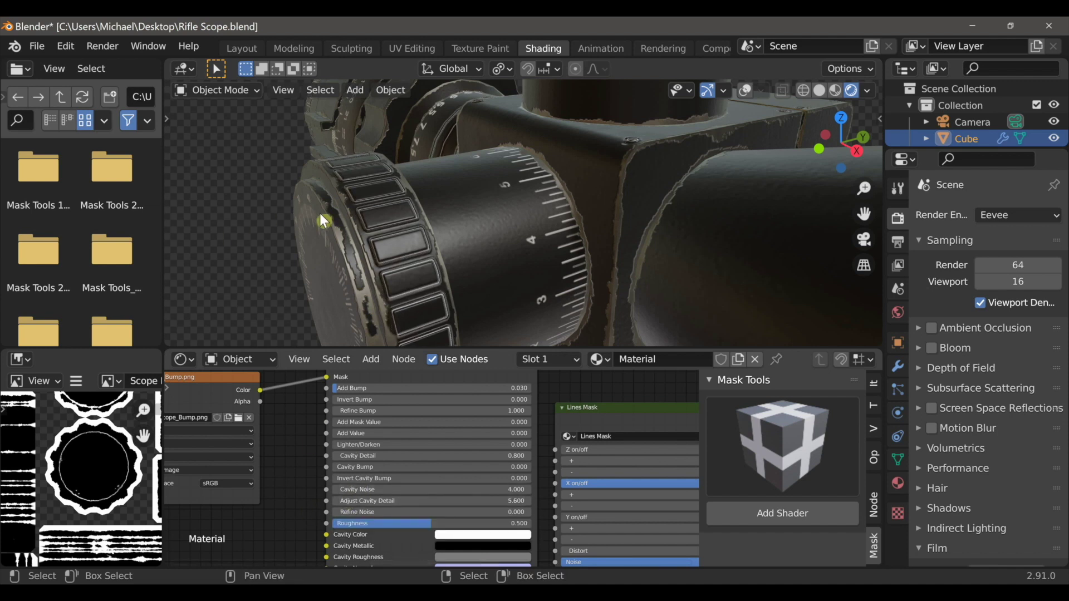
scroll(299, 217, down, 10)
middle_drag(326, 237, 518, 218)
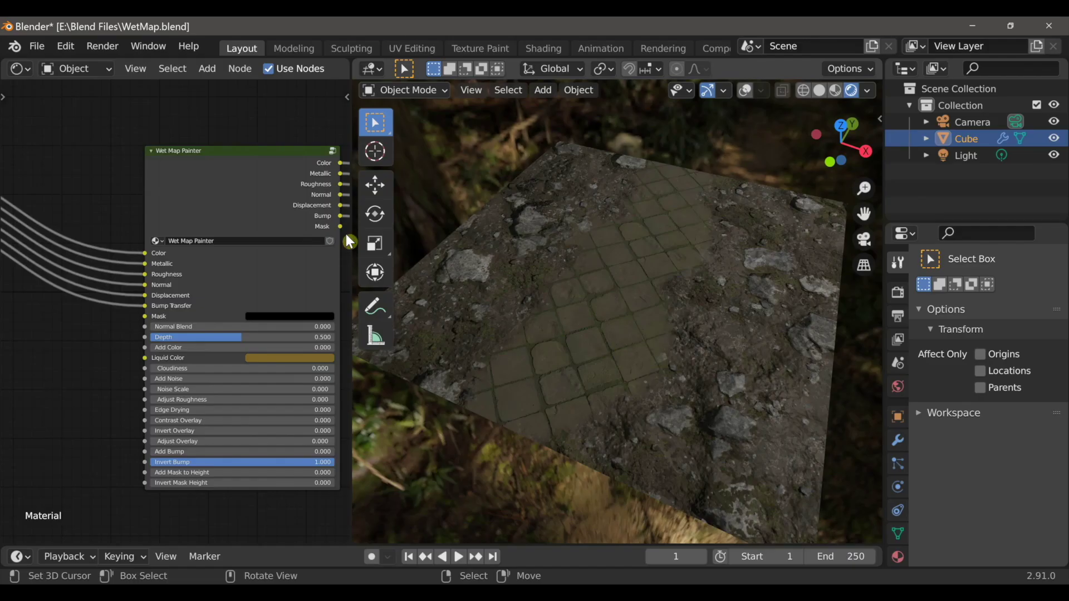
- Preview the nodes of the ground material one after another, from the base textures through to the complete shader
click(261, 222)
scroll(177, 374, down, 10)
middle_drag(172, 396, 221, 371)
scroll(82, 281, up, 2)
middle_drag(81, 284, 188, 263)
scroll(188, 263, up, 3)
ctrl+shift+click(168, 223)
middle_drag(167, 335, 212, 333)
ctrl+shift+click(98, 246)
ctrl+shift+click(84, 414)
ctrl+shift+click(78, 335)
ctrl+shift+click(236, 222)
middle_drag(225, 330, 3, 356)
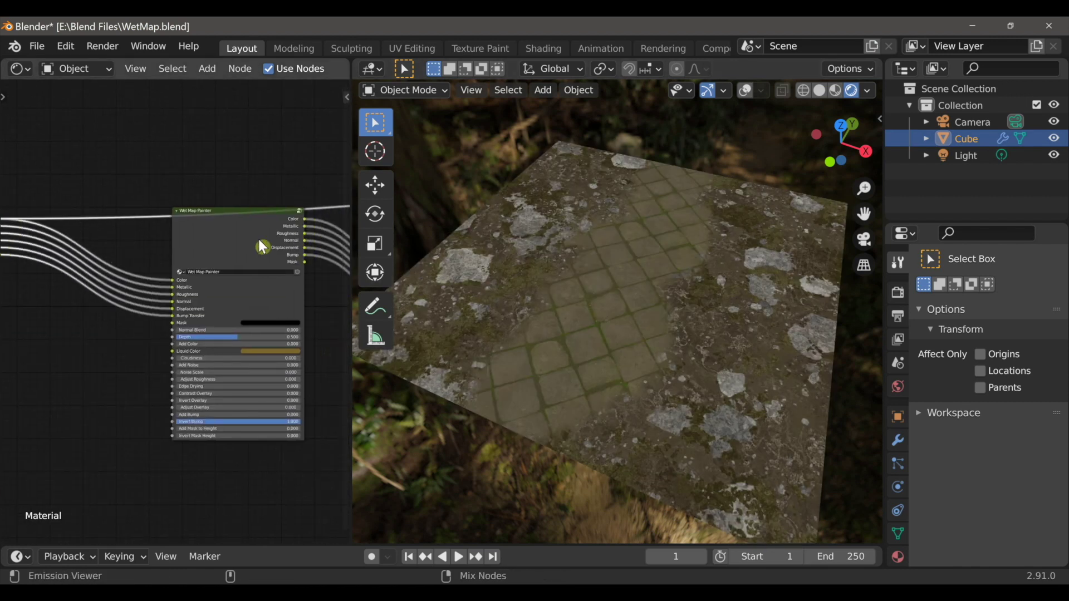
ctrl+shift+click(262, 246)
middle_drag(281, 351, 59, 377)
ctrl+shift+click(230, 271)
middle_drag(122, 394, 332, 336)
scroll(288, 359, up, 4)
mouse_move(228, 456)
middle_down()
mouse_move(252, 462)
mouse_move(202, 469)
middle_up()
- Add an Image Texture node beside the Wet Map Painter's Mask input
drag(136, 209, 179, 299)
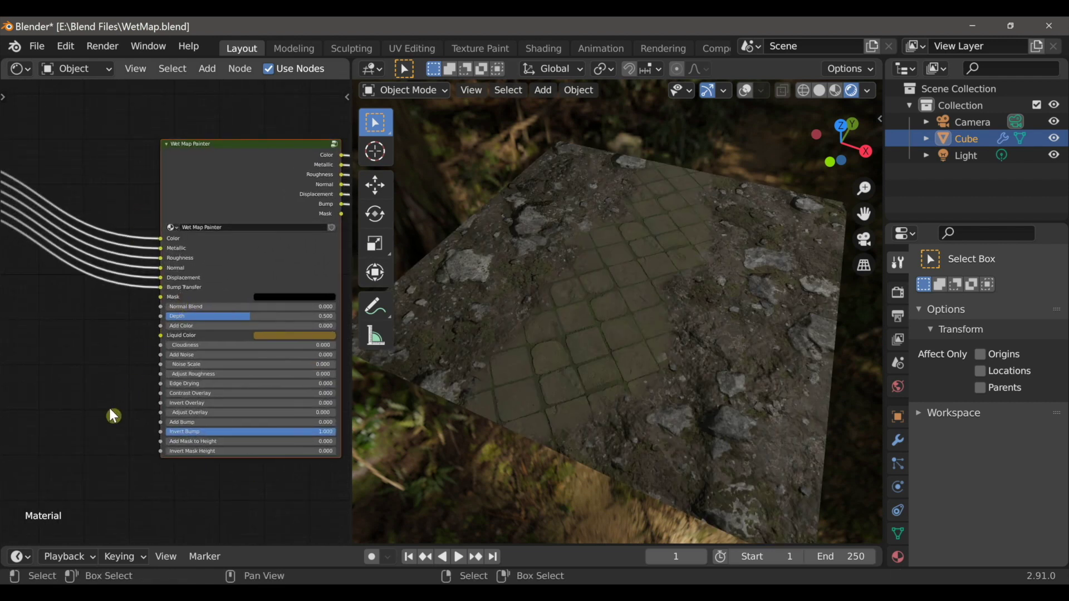
key(shift+a)
mouse_move(94, 472)
click(210, 320)
click(24, 297)
mouse_move(40, 386)
middle_down()
mouse_move(56, 375)
mouse_move(39, 378)
middle_up()
- Create a 2048 × 2048 px, 32-bit float image named Wet Map without alpha and connect its color to the painter's Mask input
click(76, 331)
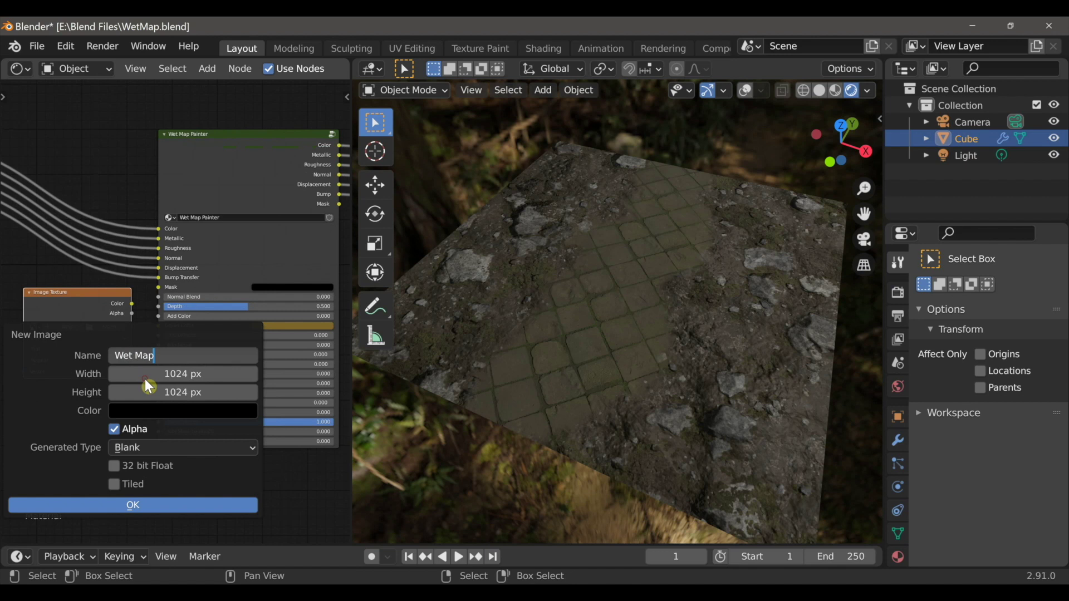
drag(148, 386, 148, 374)
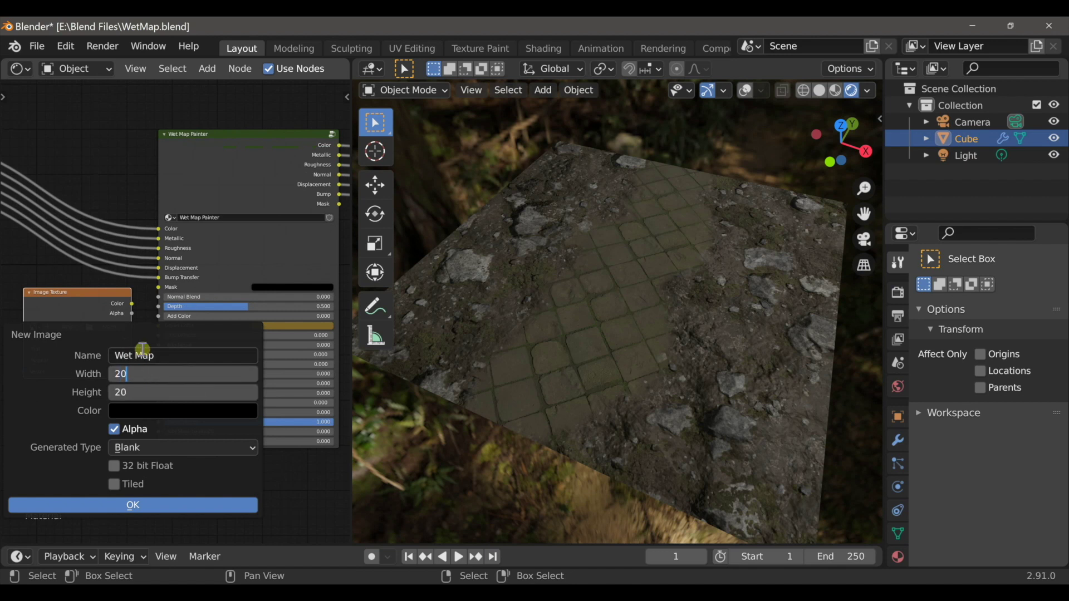
click(124, 504)
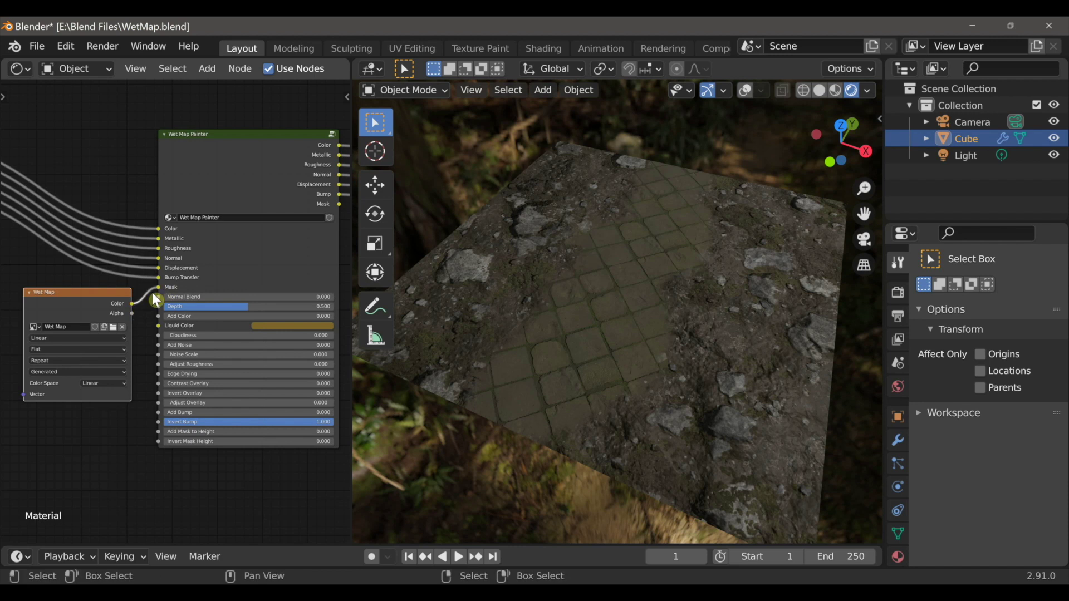
- Add a second Image Texture node below Wet Map and create a 2048 × 2048 px, 32-bit float image named Wet Map 2 for it
middle_drag(113, 454, 179, 362)
key(shift+a)
mouse_move(136, 399)
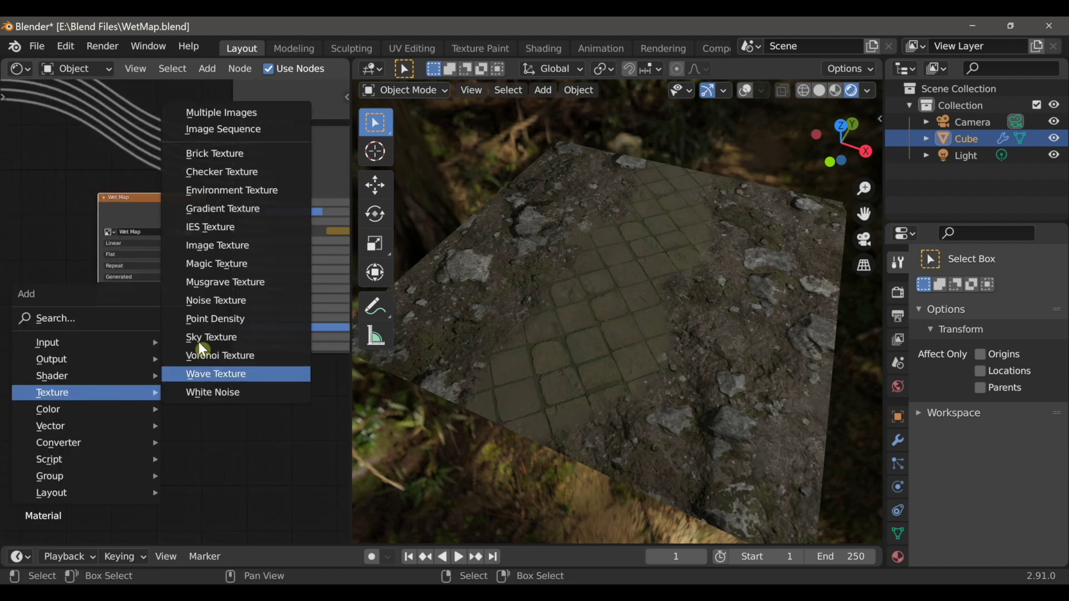
click(218, 245)
click(104, 336)
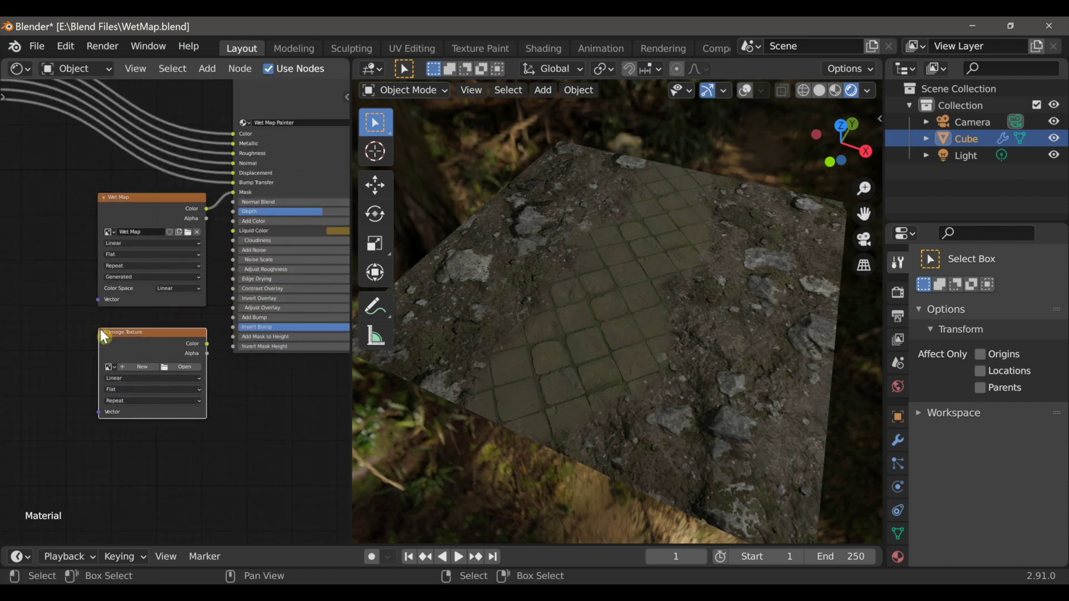
click(141, 368)
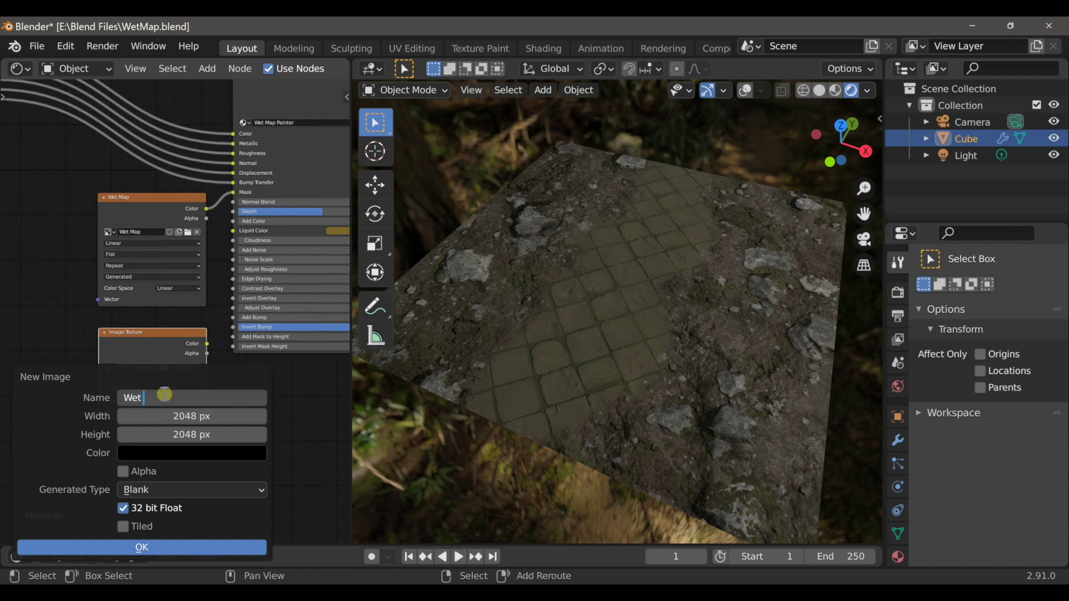
text(Wet Map 2)
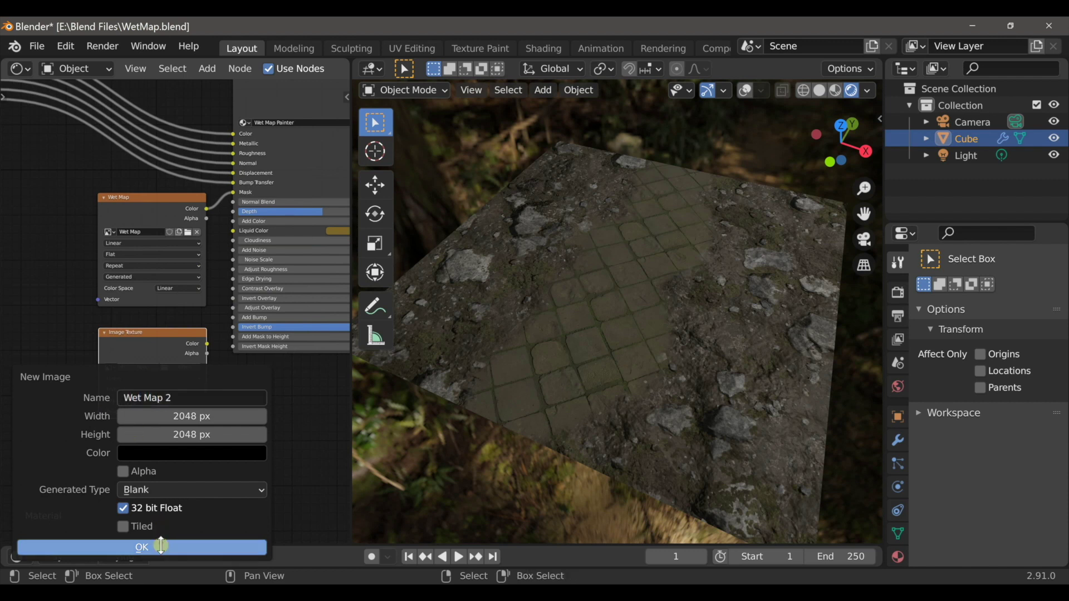
click(155, 547)
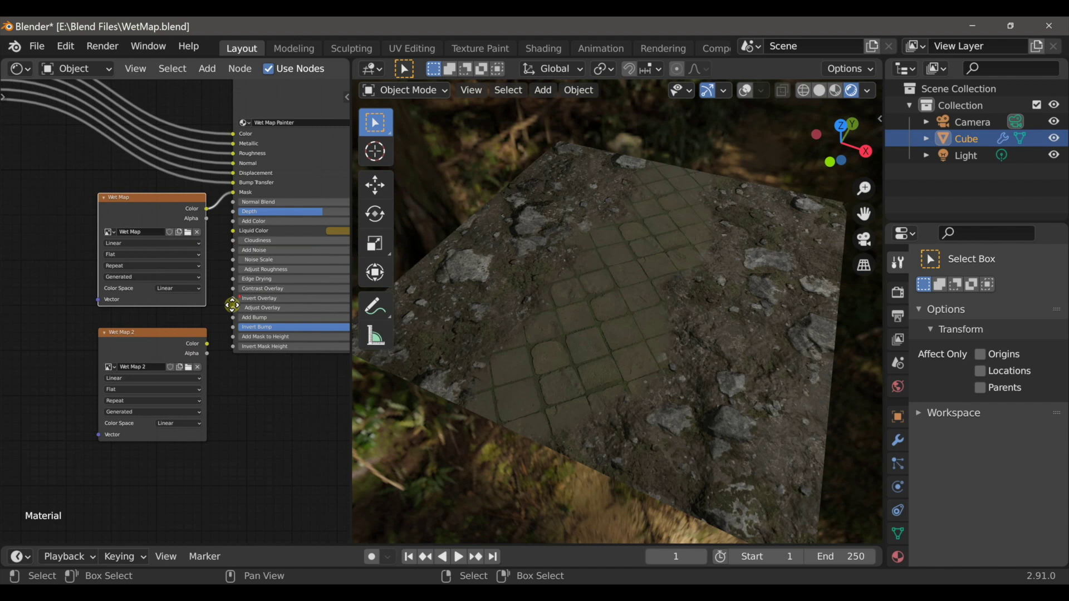
- Switch to the Texture Paint workspace and show the ground plane with rendered shading
middle_drag(232, 305, 136, 357)
click(481, 49)
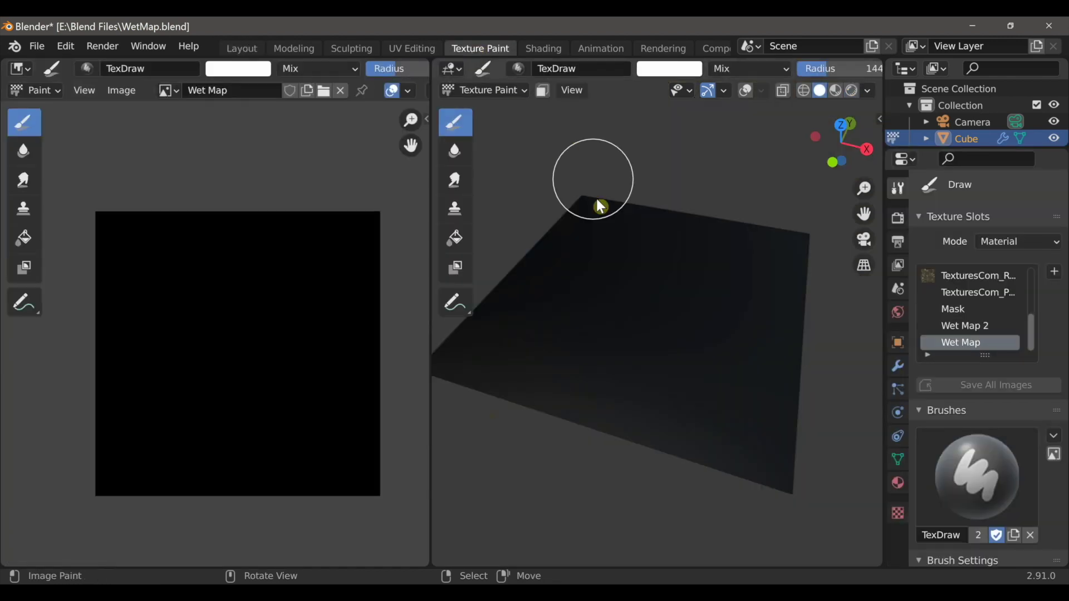
mouse_move(824, 193)
middle_down()
mouse_move(740, 406)
mouse_move(701, 367)
middle_up()
- Change the image editor to the Shader Editor, hide its sidebar and frame the Wet Map Painter node
click(20, 67)
click(52, 202)
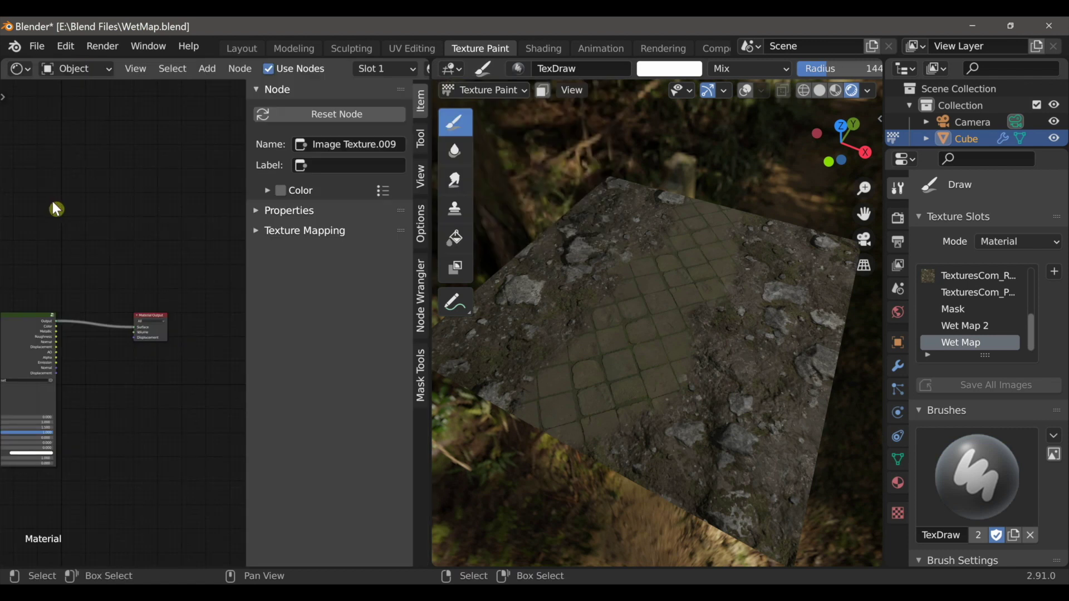
key(n)
middle_drag(67, 297, 284, 301)
scroll(202, 395, up, 6)
mouse_move(201, 395)
middle_down()
mouse_move(299, 320)
mouse_move(389, 313)
mouse_move(378, 330)
middle_up()
scroll(270, 334, up, 3)
scroll(389, 313, up, 1)
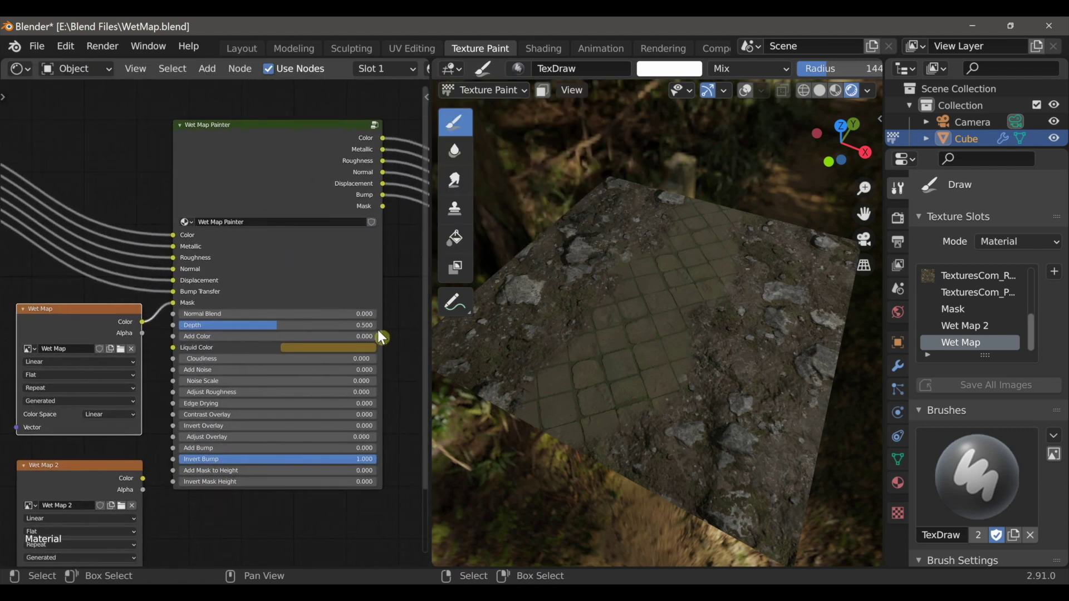
- Expand the brush's Falloff settings and paint wet streaks along the stone path with a 193 px brush radius
drag(1064, 315, 1065, 547)
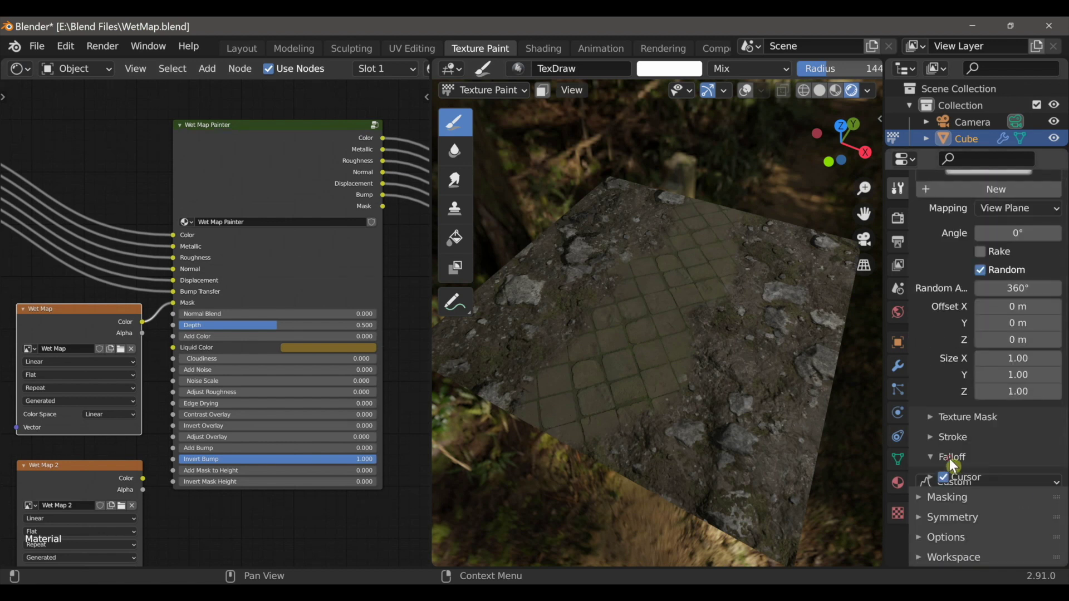
scroll(996, 495, down, 5)
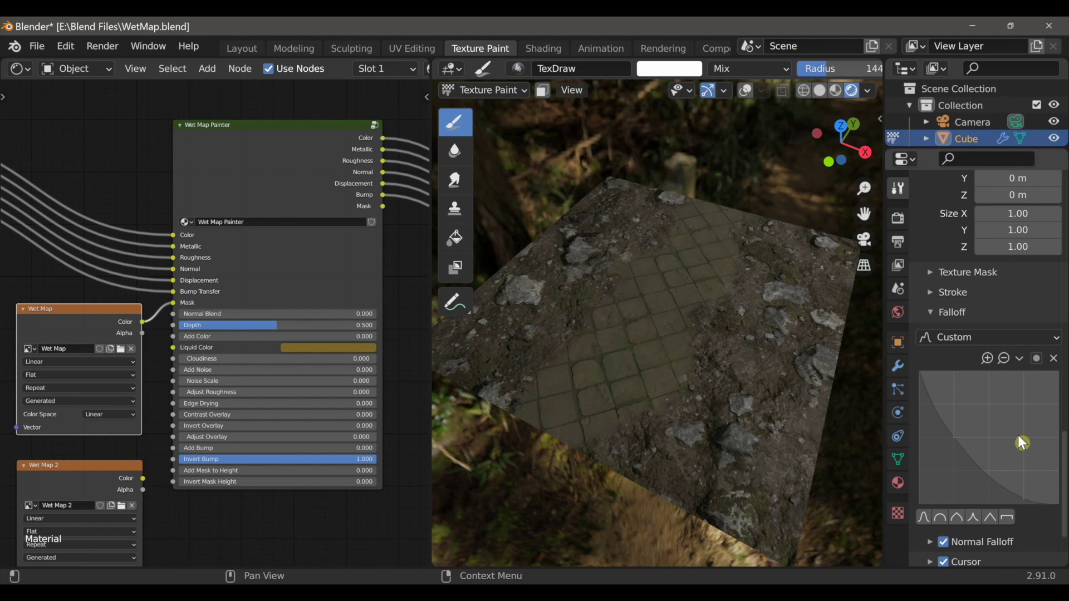
mouse_move(654, 311)
middle_down()
mouse_move(726, 372)
mouse_move(646, 245)
mouse_move(657, 262)
middle_up()
key(f)
click(680, 282)
mouse_move(658, 242)
mouse_down()
mouse_move(639, 269)
mouse_move(678, 339)
mouse_up()
mouse_move(666, 492)
middle_down()
mouse_move(623, 451)
mouse_move(632, 263)
mouse_move(632, 331)
mouse_move(692, 388)
mouse_move(618, 339)
mouse_move(817, 317)
mouse_move(615, 368)
mouse_move(810, 344)
mouse_move(774, 325)
mouse_move(738, 337)
mouse_move(736, 362)
mouse_move(675, 451)
mouse_move(727, 458)
mouse_move(678, 438)
middle_up()
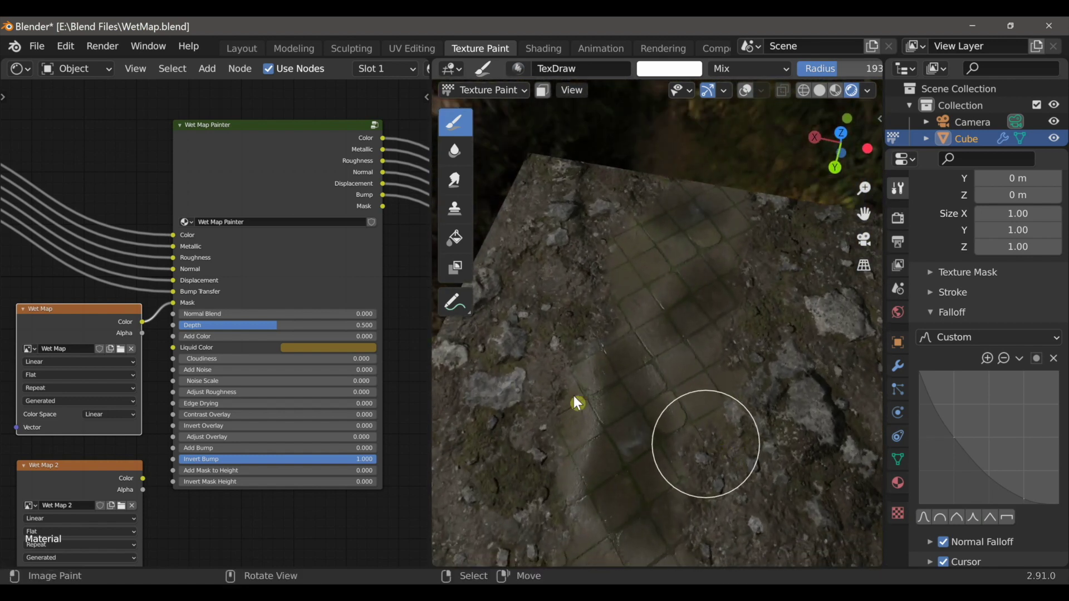
- Try a Normal Blend of 0.593 on the Wet Map Painter and reset it to 0
scroll(220, 314, up, 2)
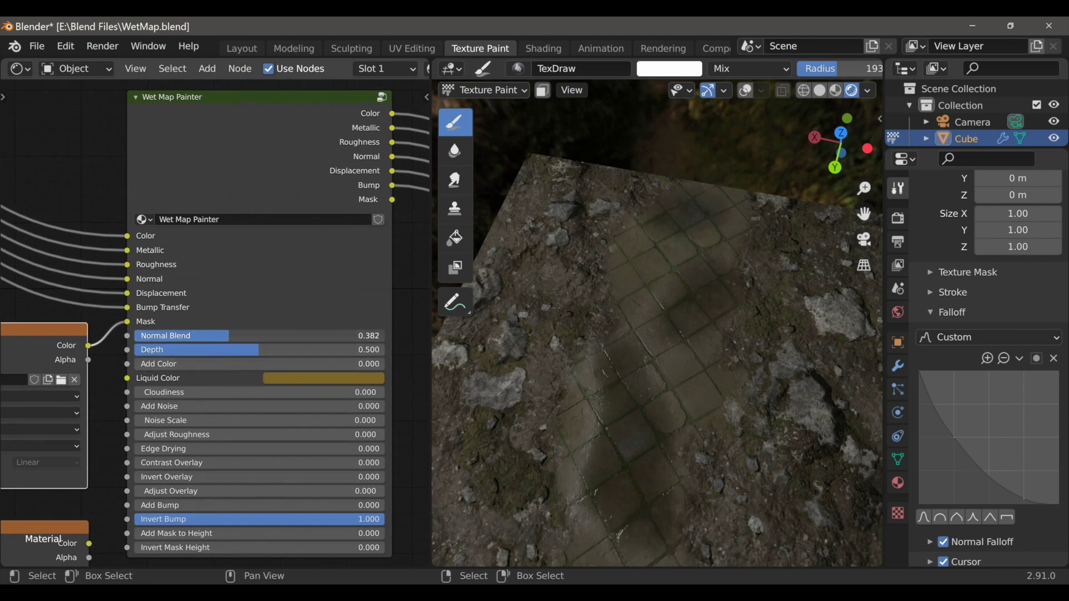
drag(182, 336, 282, 335)
middle_drag(708, 417, 594, 382)
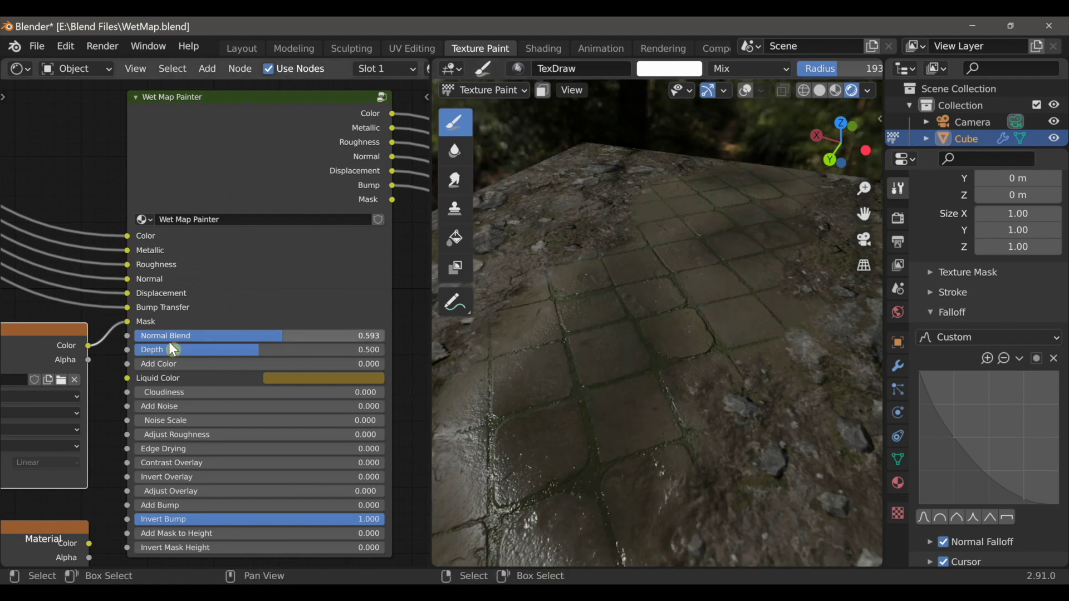
drag(262, 337, 134, 336)
middle_drag(479, 362, 603, 406)
middle_drag(649, 374, 586, 382)
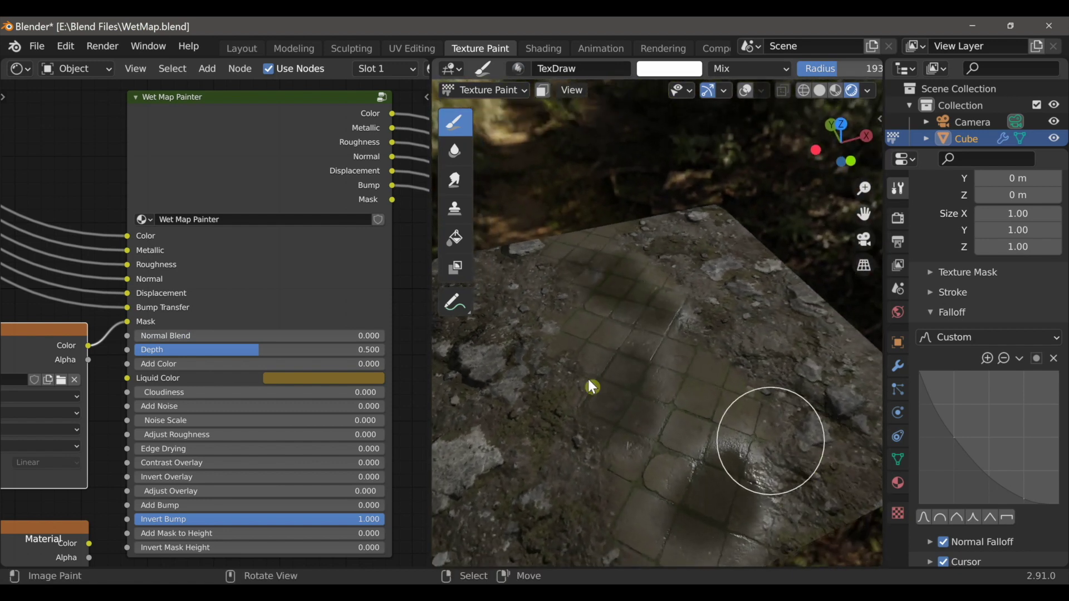
- Set the Wet Map Painter's Add Color to 1.000 and change its Liquid Color to a muted muddy brown
drag(168, 363, 386, 365)
mouse_move(557, 390)
middle_down()
mouse_move(620, 419)
mouse_move(624, 373)
middle_up()
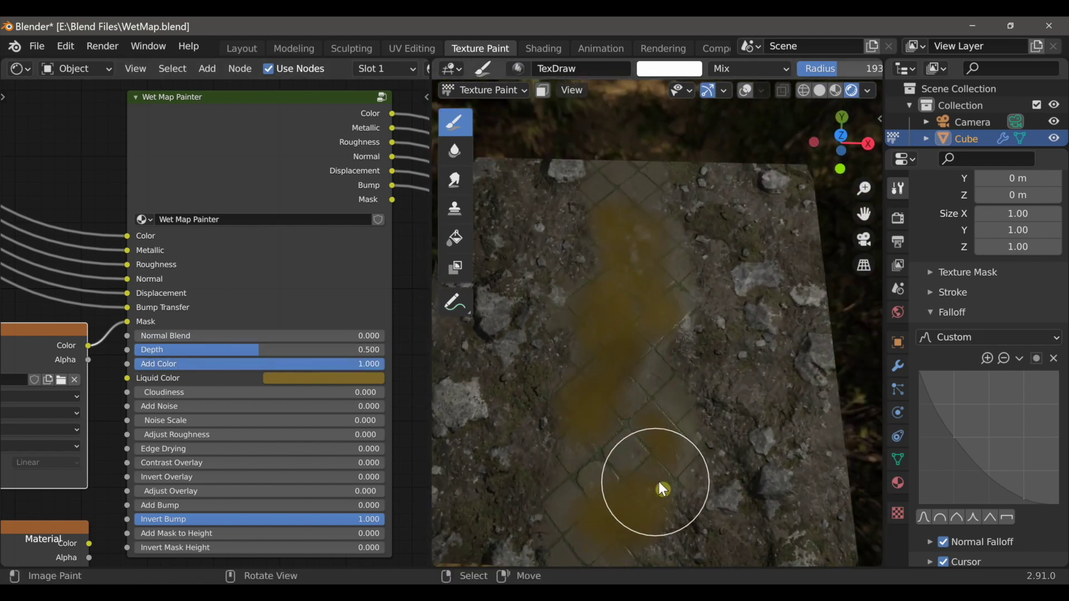
middle_drag(660, 460, 644, 372)
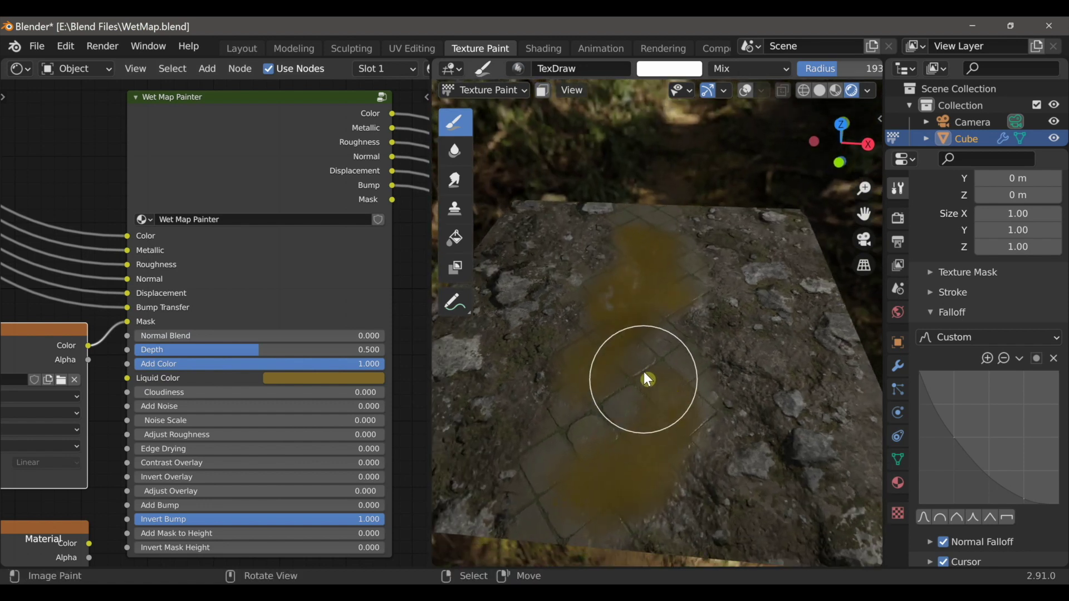
click(337, 378)
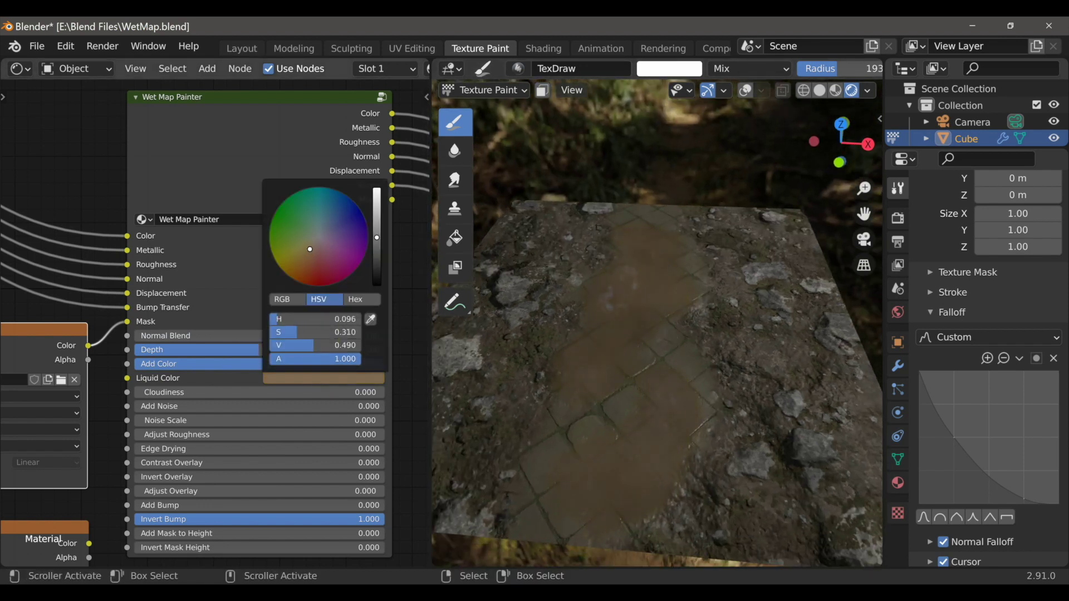
middle_drag(573, 359, 505, 426)
middle_drag(612, 392, 610, 430)
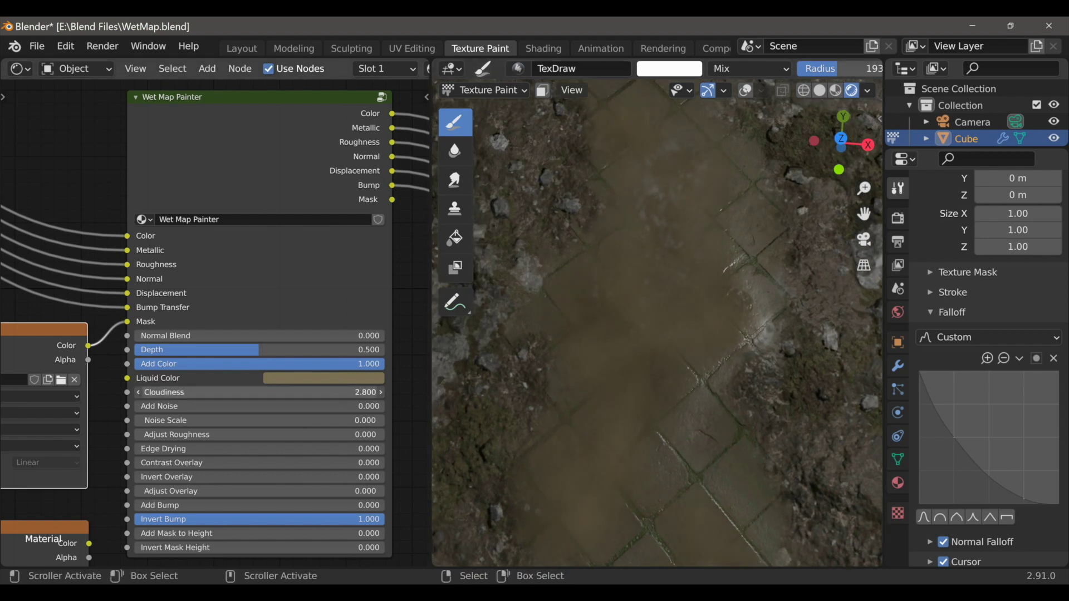
- Undo the Cloudiness change and reset the Wet Map Painter's Add Color to 0
key(ctrl+z)
middle_drag(587, 367, 650, 325)
drag(293, 365, 136, 365)
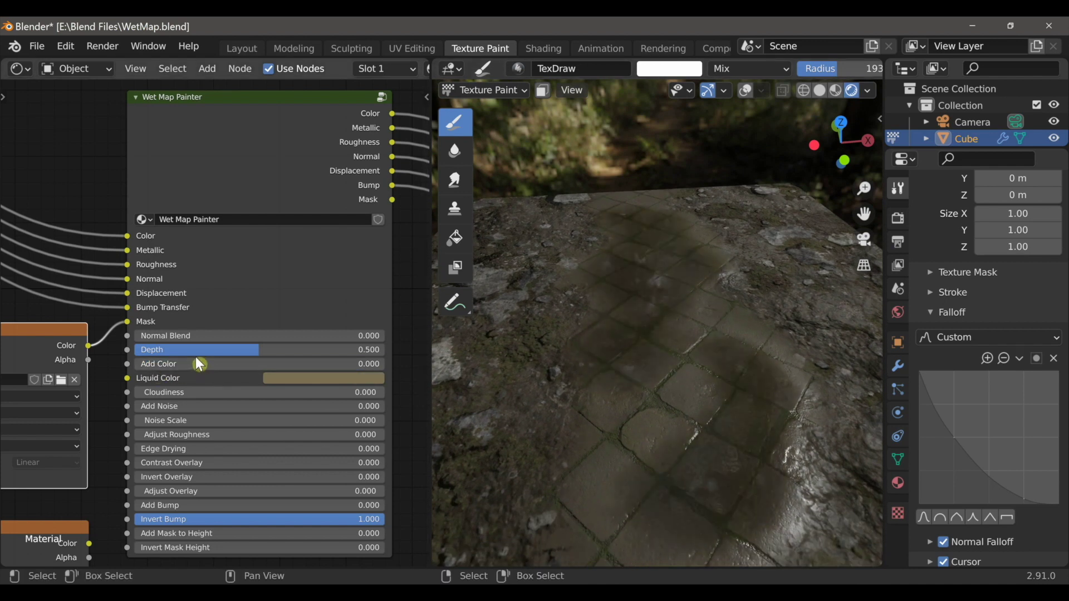
- Set the Wet Map Painter's Depth to 0.615
middle_drag(468, 337, 561, 360)
drag(189, 350, 308, 350)
middle_drag(543, 347, 501, 390)
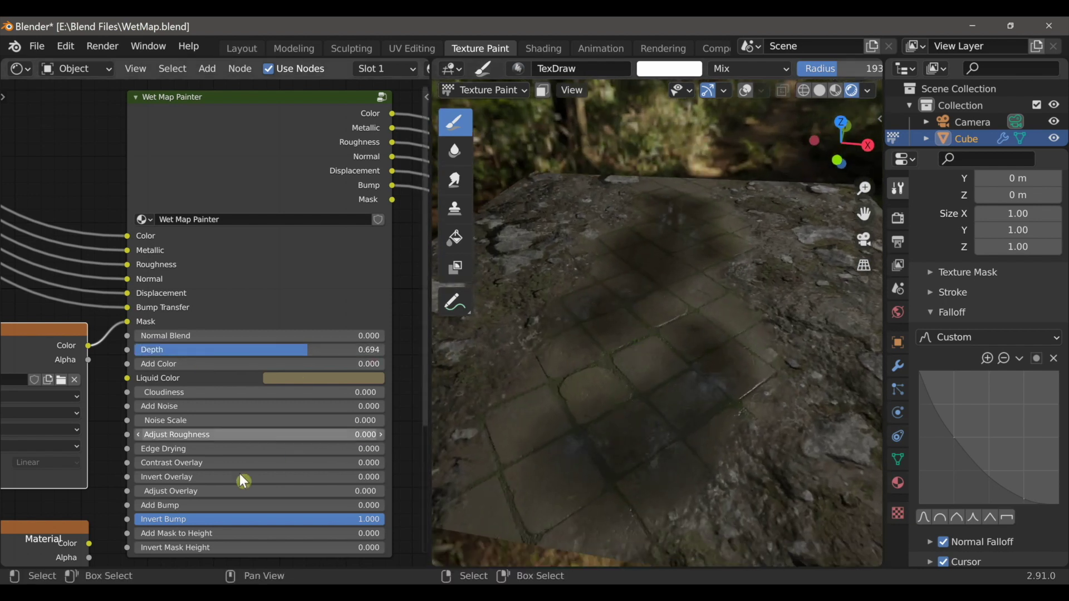
drag(288, 349, 287, 349)
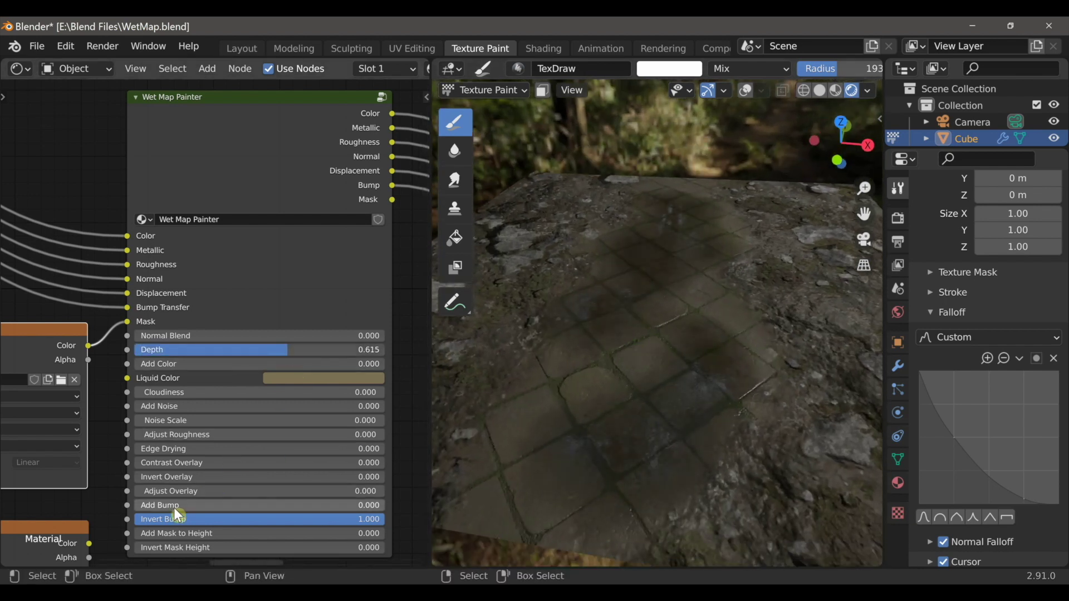
- Set the Wet Map Painter's Add Bump to 0.113 and Add Noise to 1.000
drag(174, 506, 198, 506)
middle_drag(472, 382, 618, 377)
drag(151, 407, 384, 407)
mouse_move(611, 406)
middle_down()
mouse_move(575, 400)
mouse_move(675, 422)
mouse_move(615, 381)
mouse_move(630, 410)
mouse_move(862, 376)
mouse_move(724, 342)
mouse_move(736, 413)
mouse_move(646, 372)
middle_up()
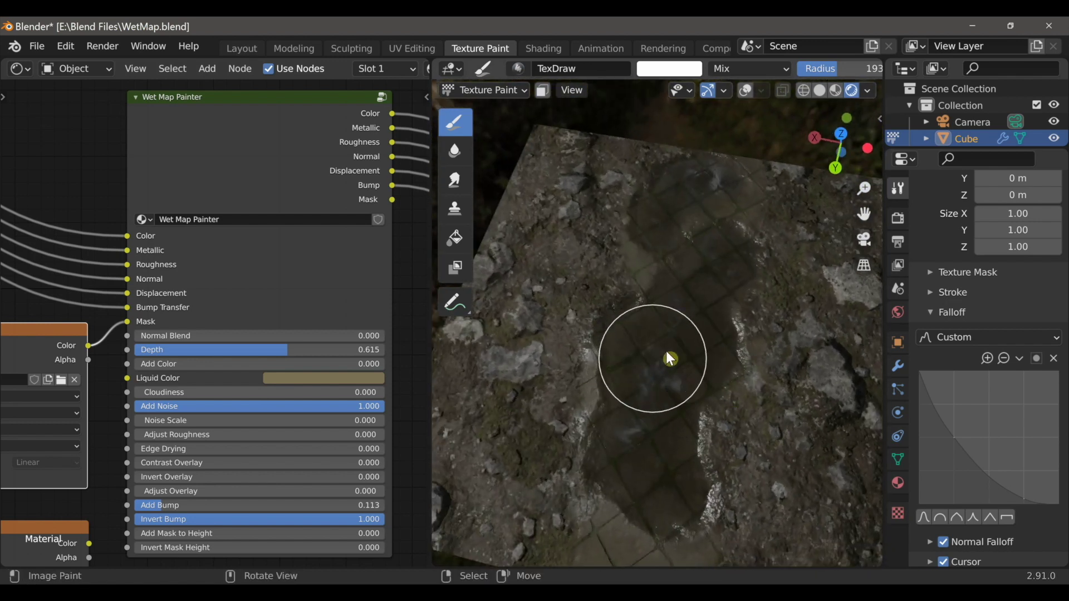
- Set the Wet Map Painter's Noise Scale to 6.500, Add Bump to 0 and Depth to 0.518
middle_drag(639, 465, 623, 370)
drag(194, 420, 202, 421)
drag(173, 506, 171, 505)
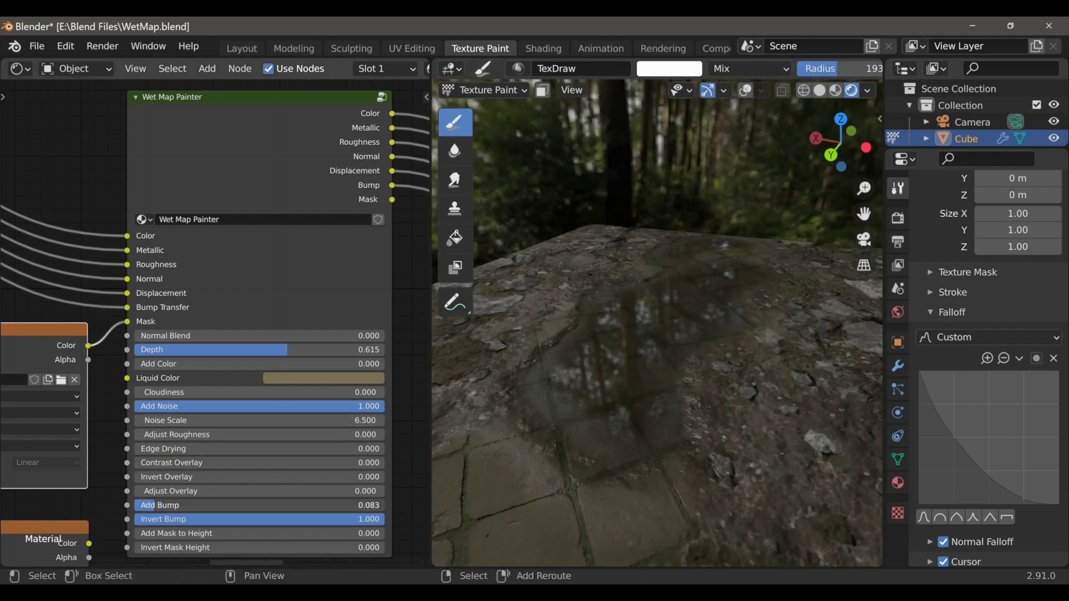
middle_drag(779, 412, 557, 411)
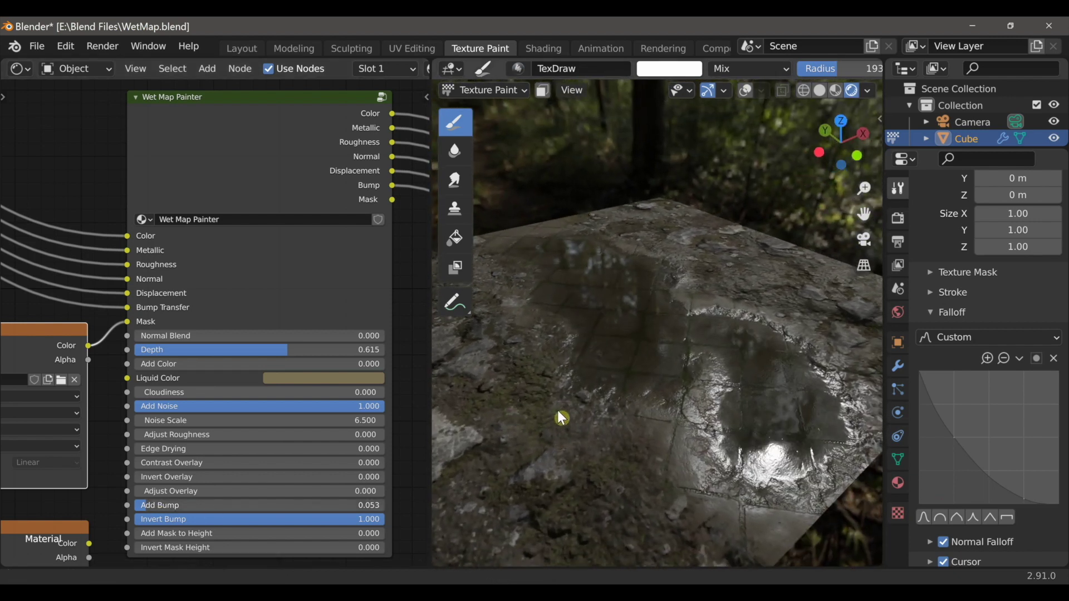
drag(154, 506, 138, 506)
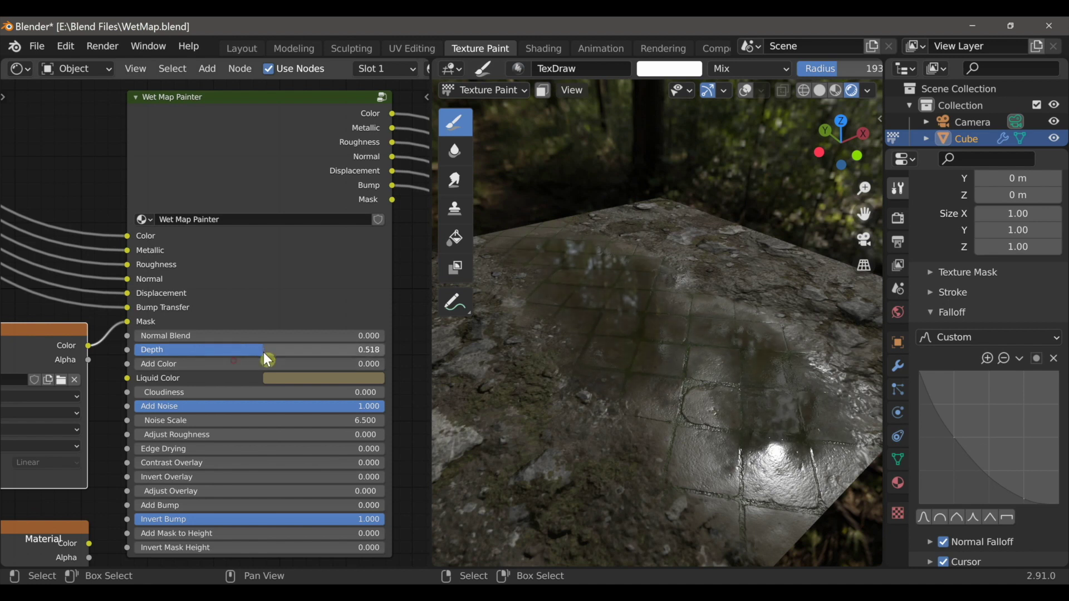
- Try Edge Drying at 0.524 with a slight Add Bump on the wet area and reset both to 0
middle_drag(226, 429, 222, 420)
middle_drag(708, 444, 455, 458)
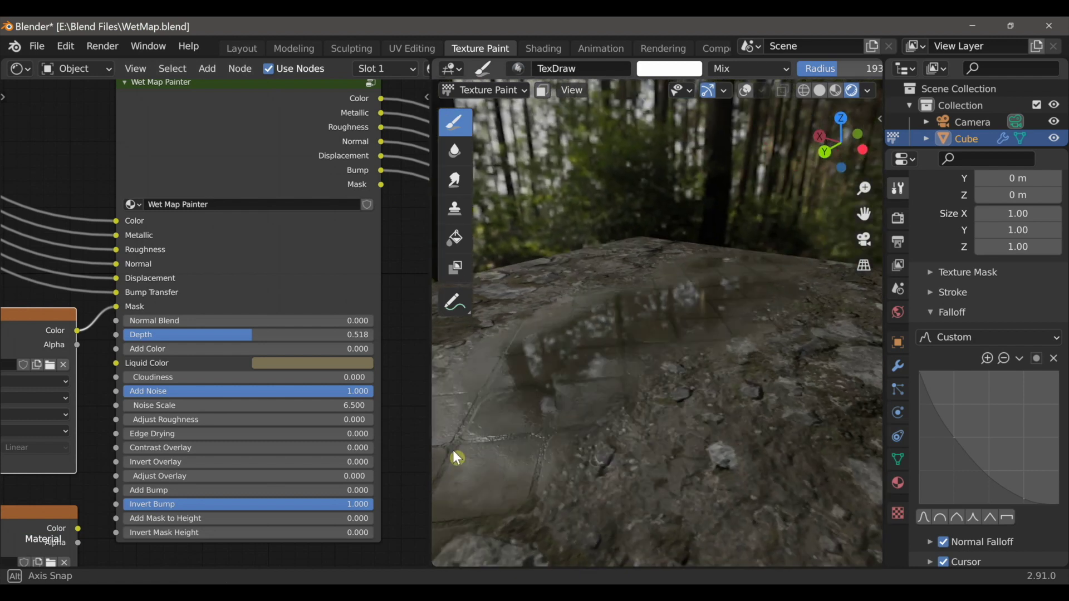
middle_drag(527, 428, 541, 386)
mouse_move(160, 419)
mouse_down()
mouse_move(191, 420)
mouse_move(159, 419)
mouse_up()
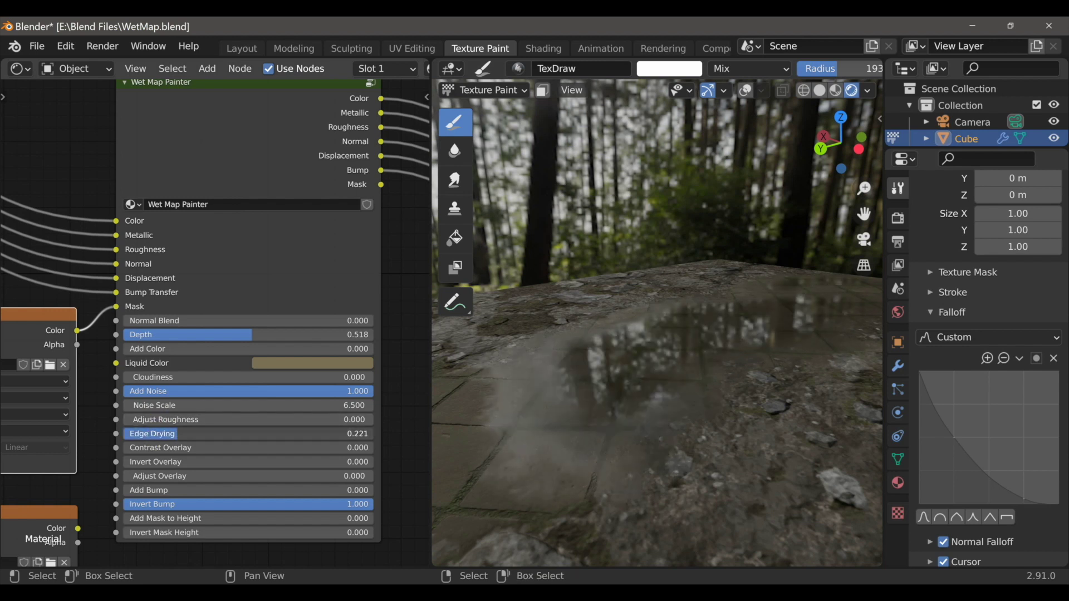
drag(247, 433, 289, 434)
middle_drag(740, 446, 620, 471)
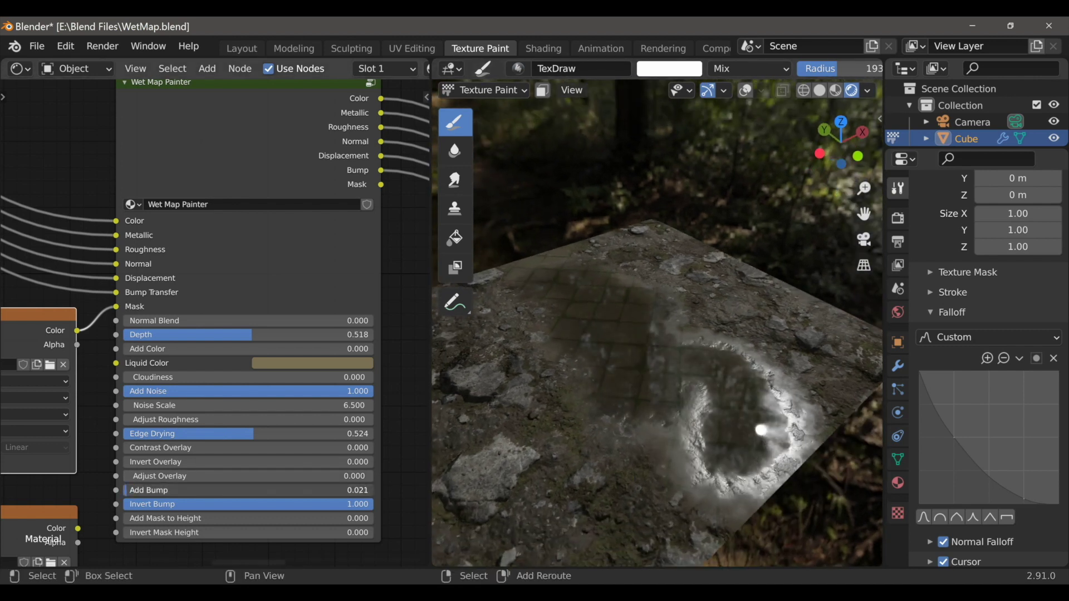
drag(128, 490, 120, 490)
drag(224, 435, 97, 434)
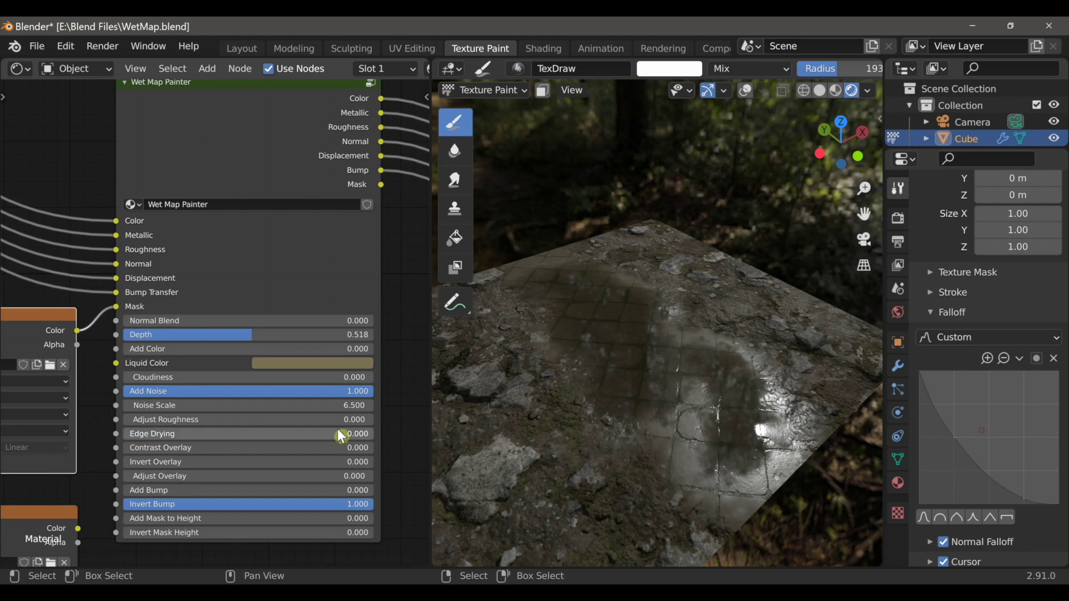
- Set the Wet Map Painter's Contrast Overlay to 1.000 and raise Adjust Overlay to 3.650
drag(220, 448, 372, 448)
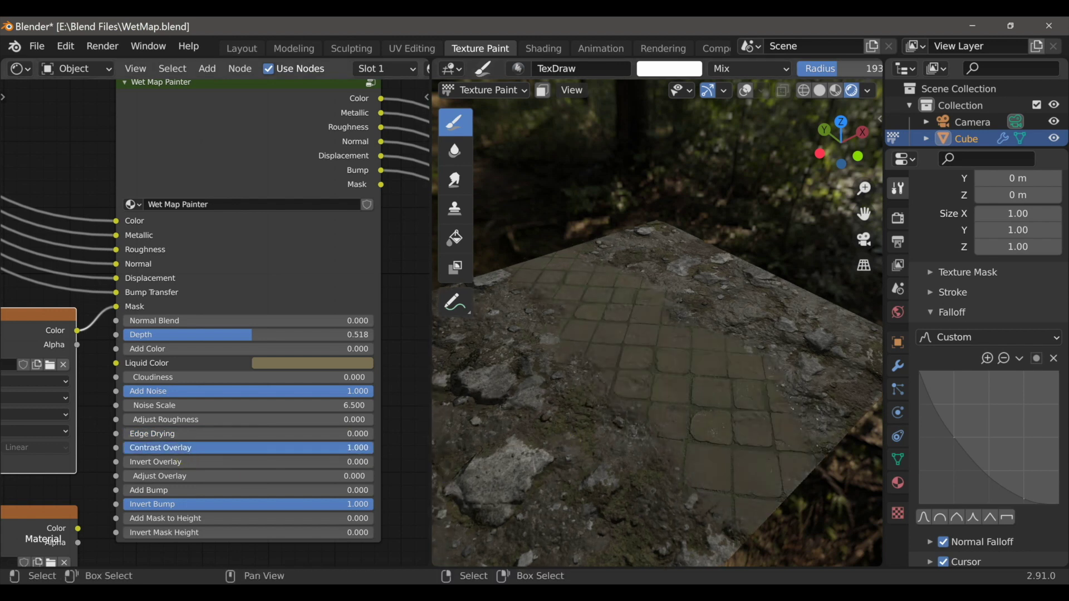
middle_drag(706, 423, 655, 412)
ctrl+middle_drag(655, 410, 656, 307)
drag(248, 476, 301, 476)
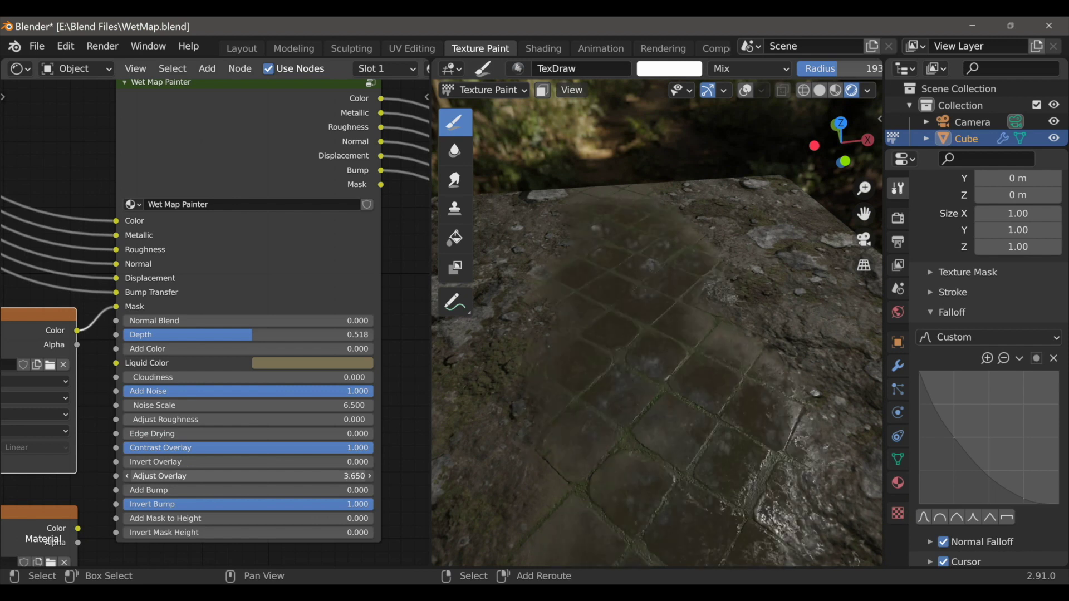
- Set Invert Overlay to 1.000 and Adjust Overlay to 2.530 on the Wet Map Painter
mouse_move(596, 336)
middle_down()
mouse_move(798, 389)
mouse_move(854, 358)
mouse_move(844, 386)
mouse_move(802, 353)
mouse_move(641, 365)
middle_up()
mouse_move(215, 462)
mouse_down()
mouse_move(262, 462)
mouse_move(228, 476)
mouse_move(241, 476)
mouse_up()
scroll(611, 446, down, 4)
middle_drag(611, 446, 662, 367)
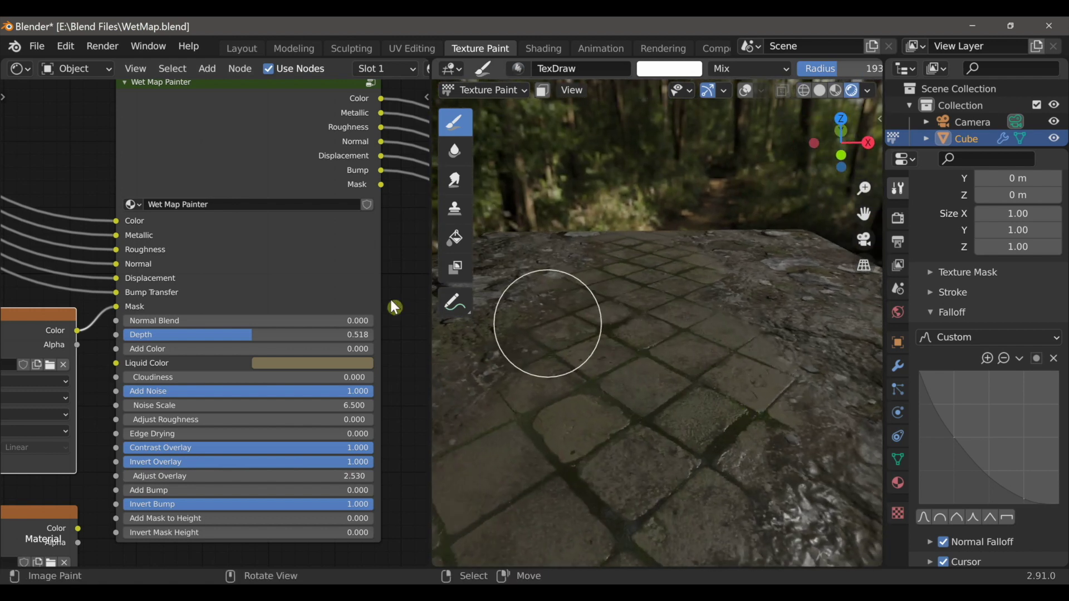
- Connect the Wet Map 2 texture's Color output to the Wet Map Painter's Contrast Overlay input
scroll(167, 452, down, 2)
middle_drag(170, 453, 228, 395)
click(130, 410)
scroll(135, 415, up, 2)
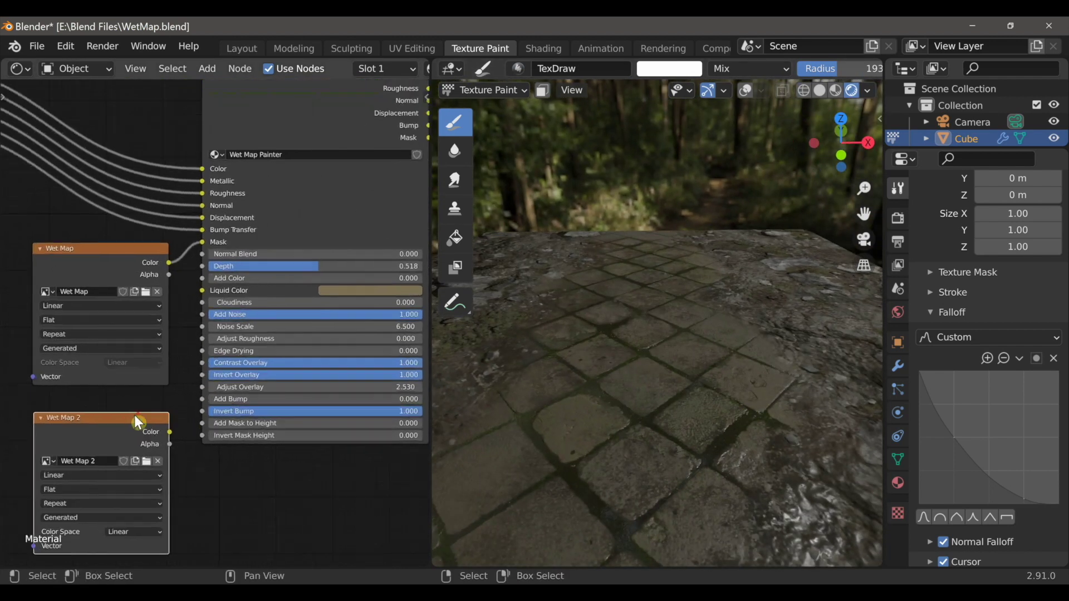
middle_drag(135, 416, 127, 396)
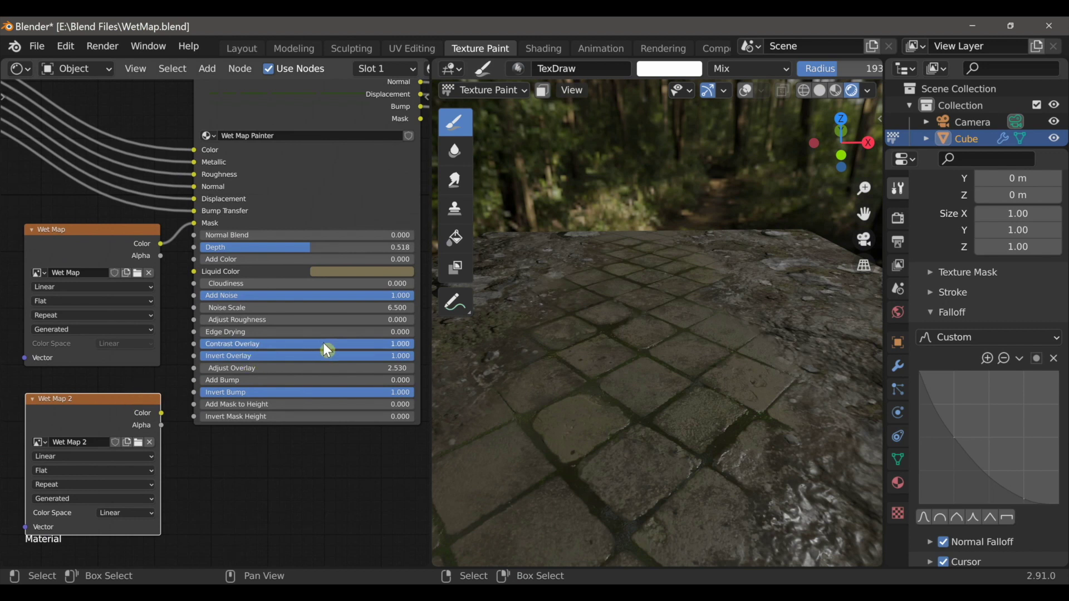
drag(329, 344, 413, 344)
drag(161, 413, 198, 345)
- Paint white onto the Wet Map 2 mask over parts of the tiled path to apply the contrast overlay there
middle_drag(677, 365, 684, 444)
scroll(679, 461, down, 1)
scroll(1066, 381, up, 2)
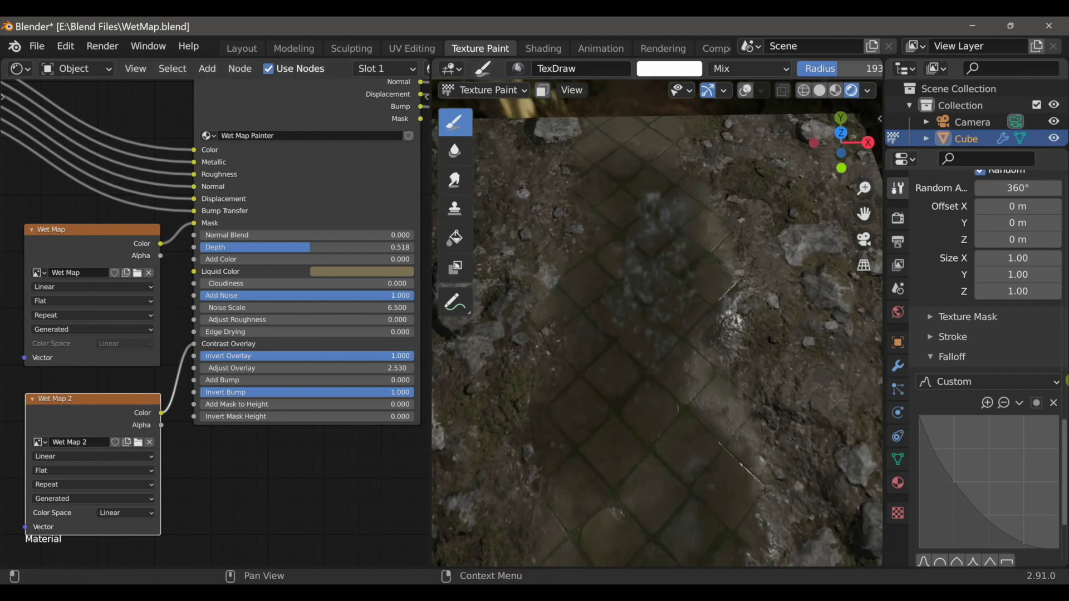
drag(1067, 455, 1065, 222)
drag(1064, 315, 1063, 414)
scroll(608, 470, down, 1)
mouse_move(607, 470)
shift+middle_down()
mouse_move(613, 422)
mouse_move(663, 500)
shift+middle_up()
middle_drag(653, 365, 636, 333)
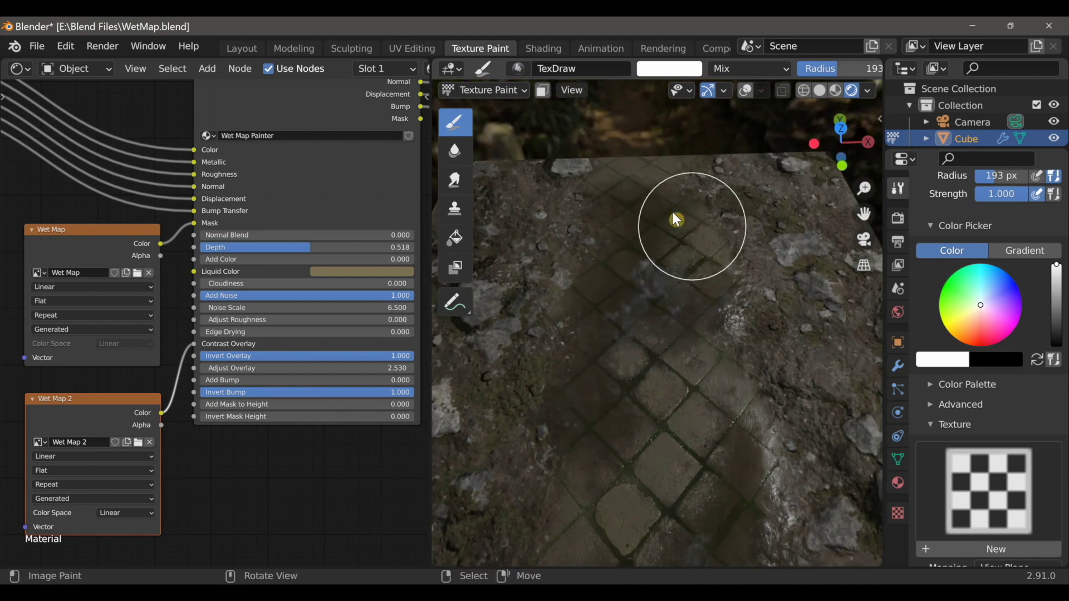
- Set the Wet Map Painter's Add Bump to 0.004 and check the wet tiles from several angles
mouse_move(560, 389)
middle_down()
mouse_move(733, 391)
mouse_move(713, 385)
mouse_move(641, 430)
middle_up()
middle_drag(688, 394, 515, 465)
mouse_move(527, 410)
middle_down()
mouse_move(657, 442)
mouse_move(570, 431)
mouse_move(643, 441)
mouse_move(640, 407)
middle_up()
drag(223, 382, 225, 382)
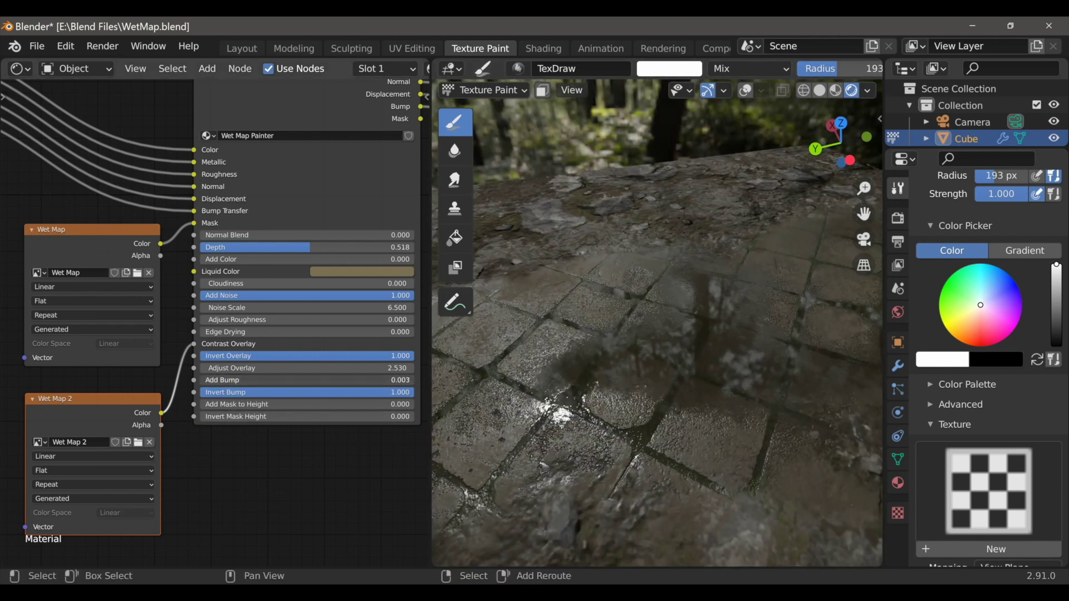
mouse_move(586, 409)
middle_down()
mouse_move(672, 437)
mouse_move(460, 383)
mouse_move(477, 417)
mouse_move(575, 437)
mouse_move(604, 456)
mouse_move(658, 457)
middle_up()
drag(307, 380, 315, 380)
middle_drag(691, 446, 743, 447)
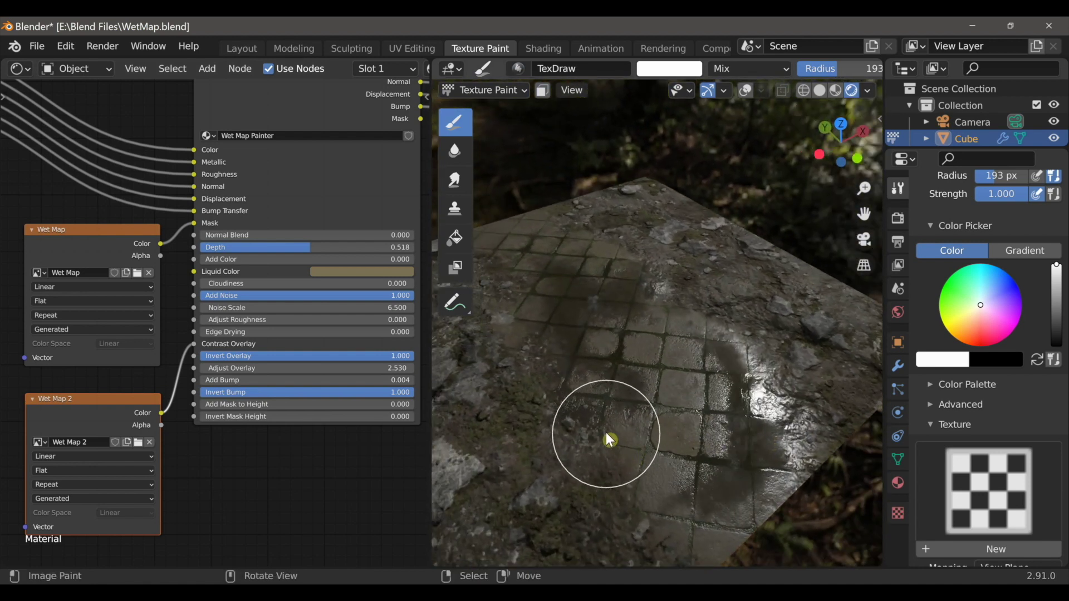
shift+middle_drag(602, 433, 623, 406)
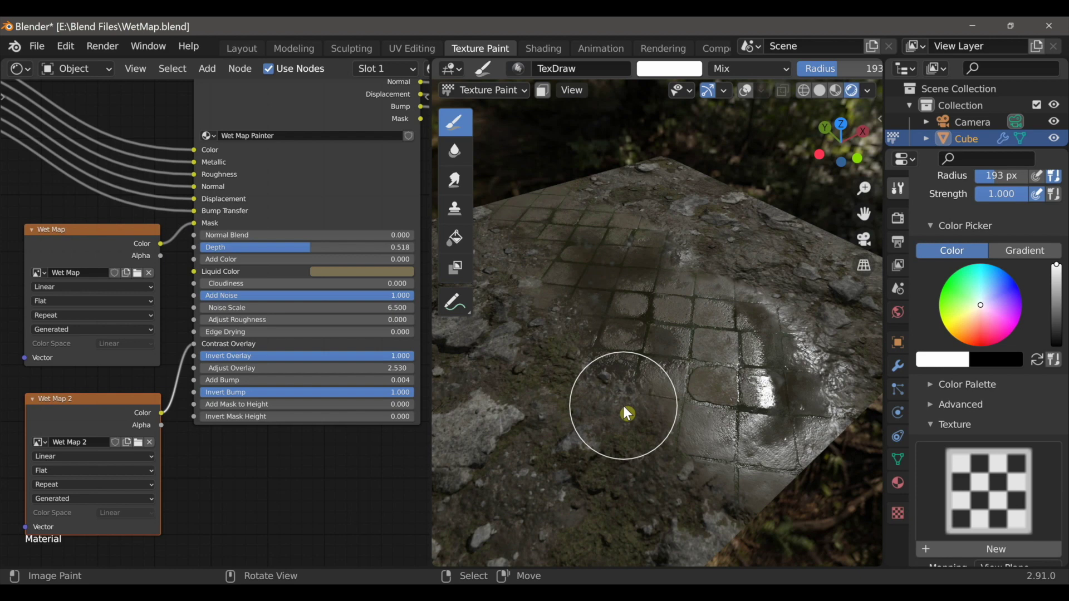